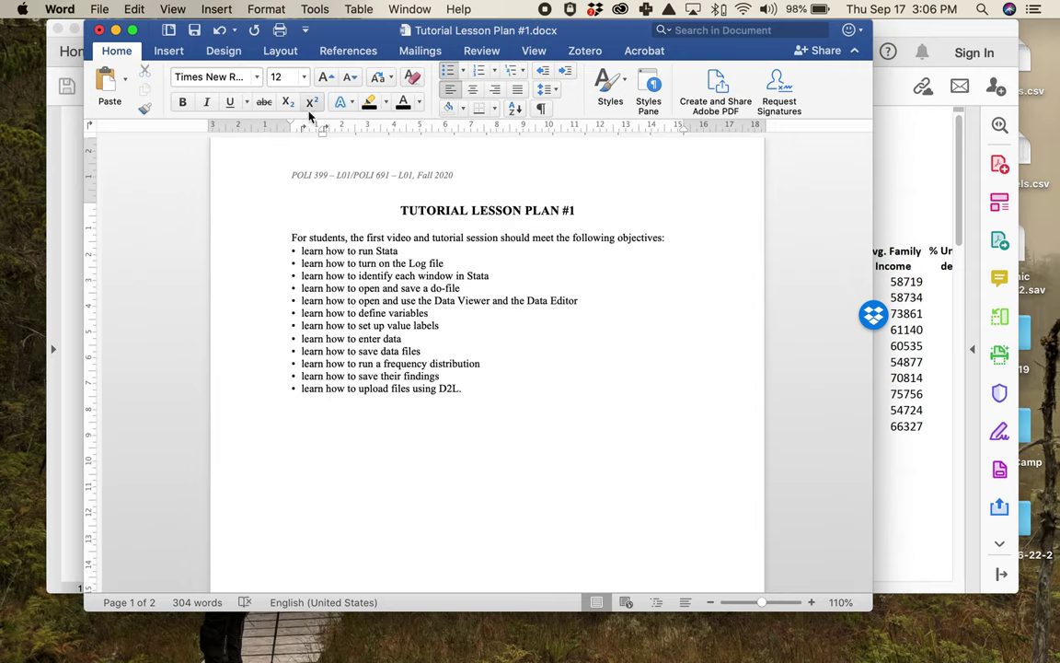
- Minimize the Word lesson plan to reveal the Data for Tutorial #1.pdf table
click(115, 30)
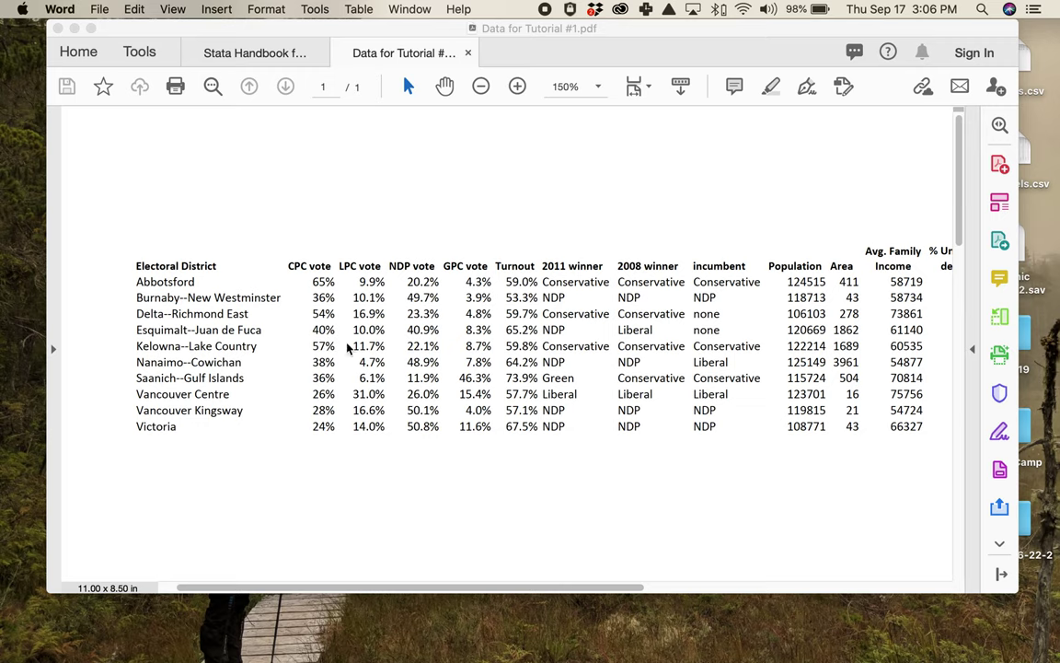
- Scroll across every column of the electoral district table, then launch StataSE from the Dock
scroll(439, 394, right, 2)
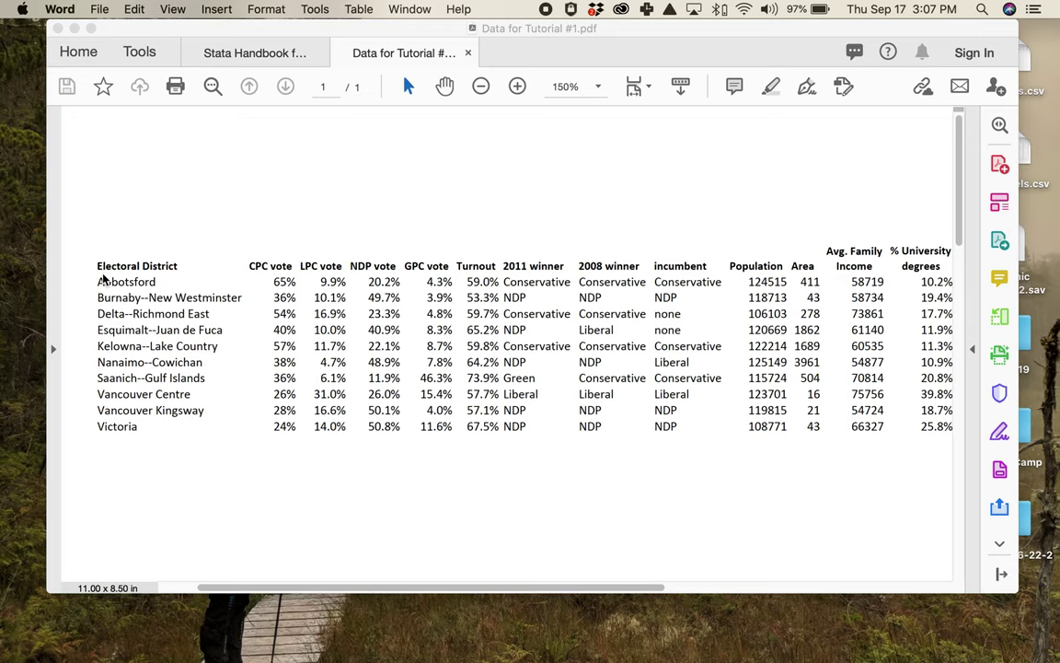
scroll(365, 391, right, 4)
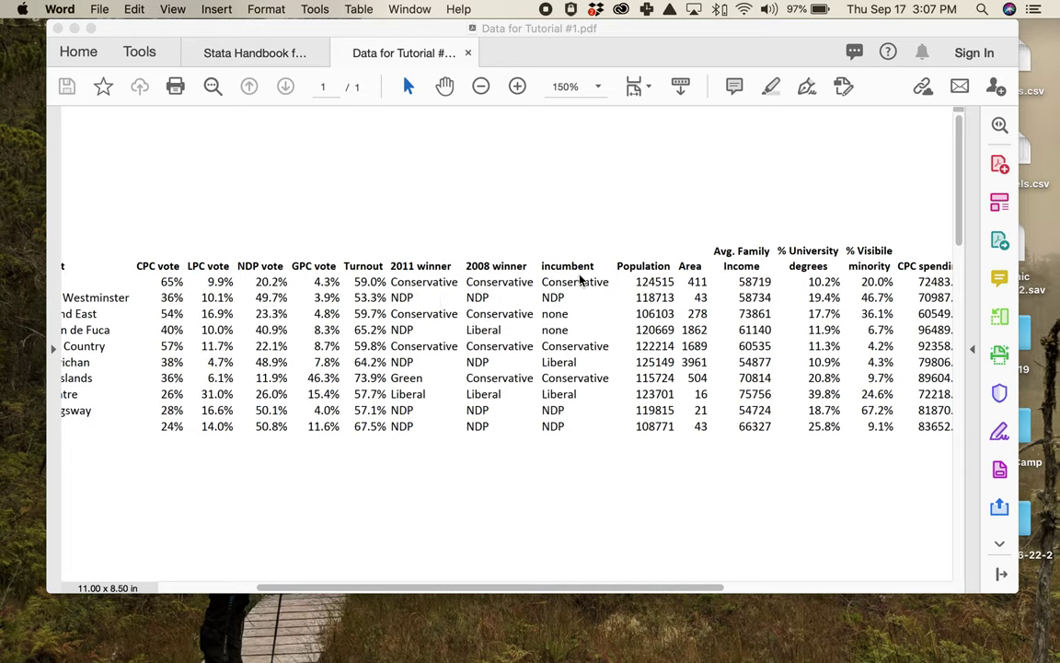
scroll(648, 297, right, 5)
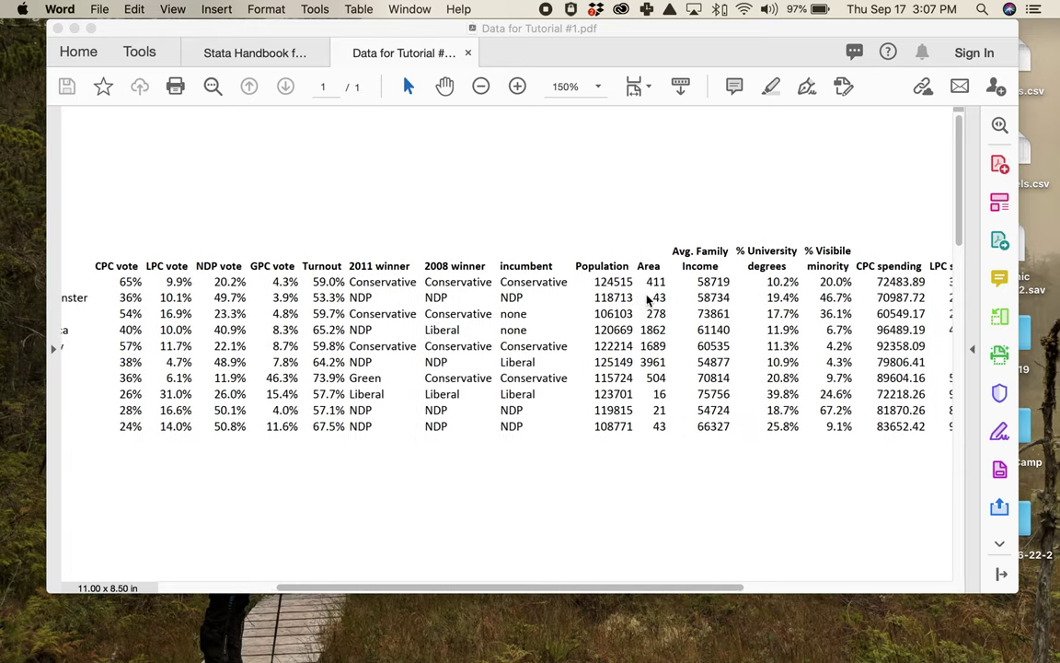
scroll(628, 322, right, 3)
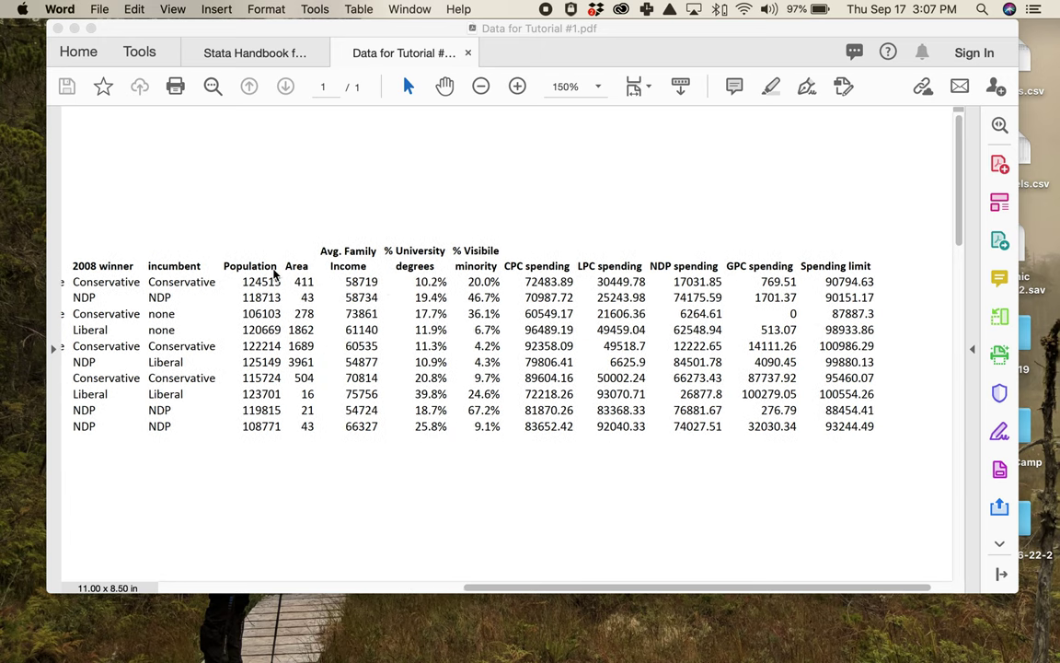
scroll(288, 324, left, 10)
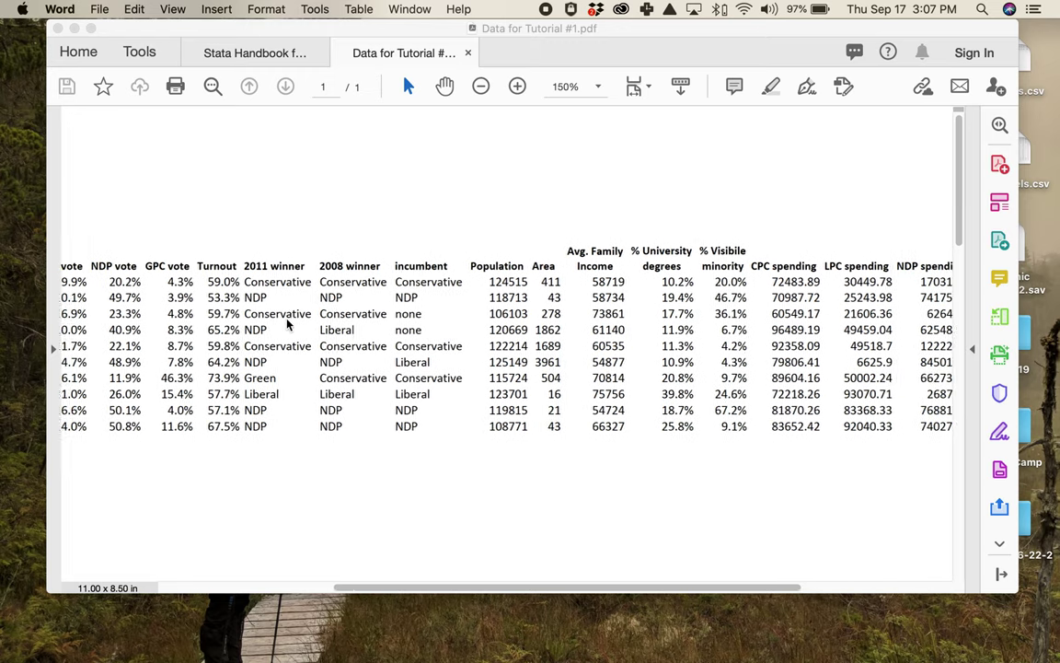
scroll(287, 324, right, 2)
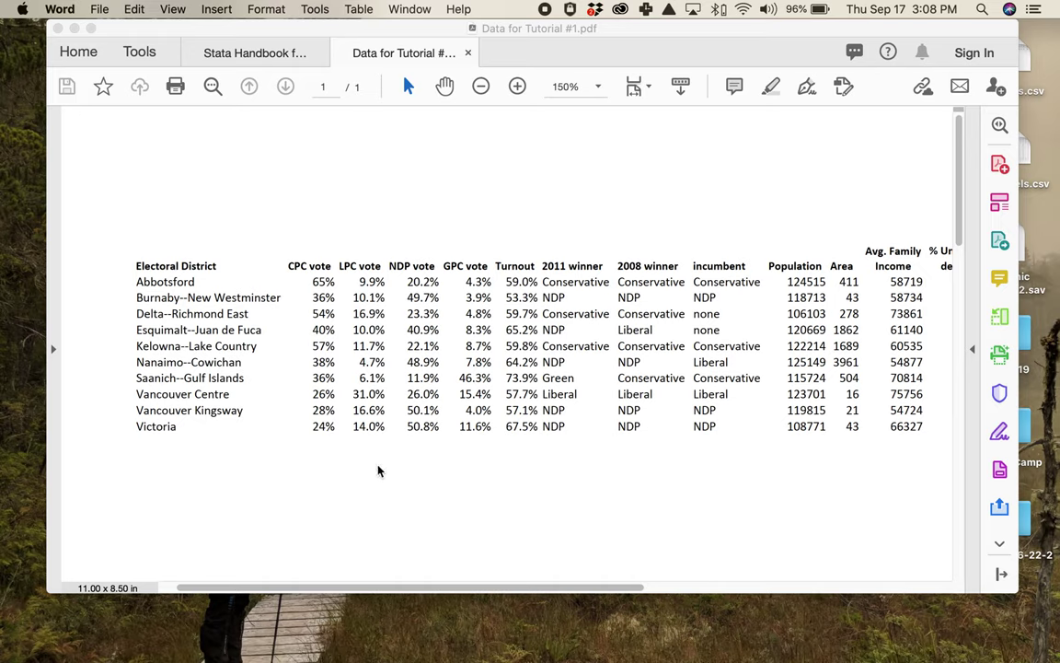
mouse_move(182, 658)
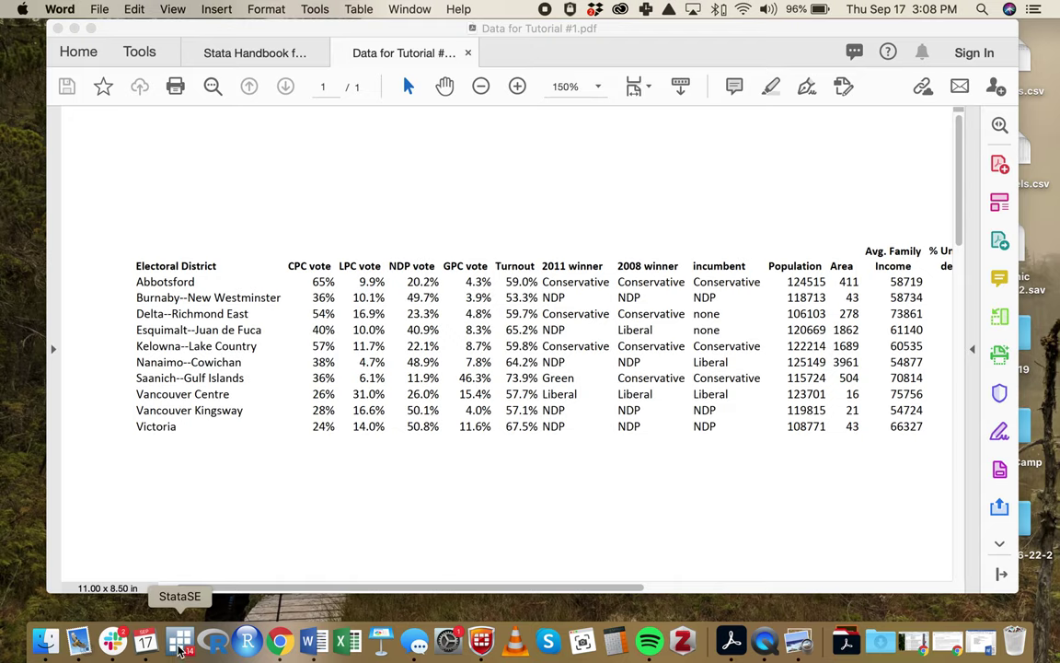
click(181, 647)
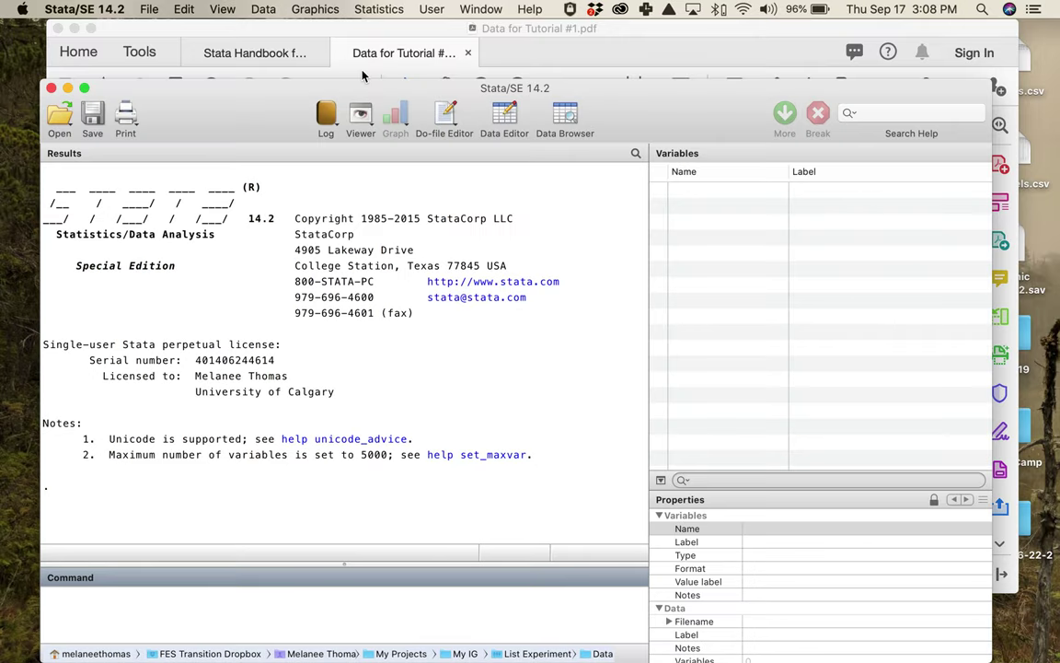
- Move the new Stata/SE 14.2 window higher and further left on screen
drag(359, 86, 337, 27)
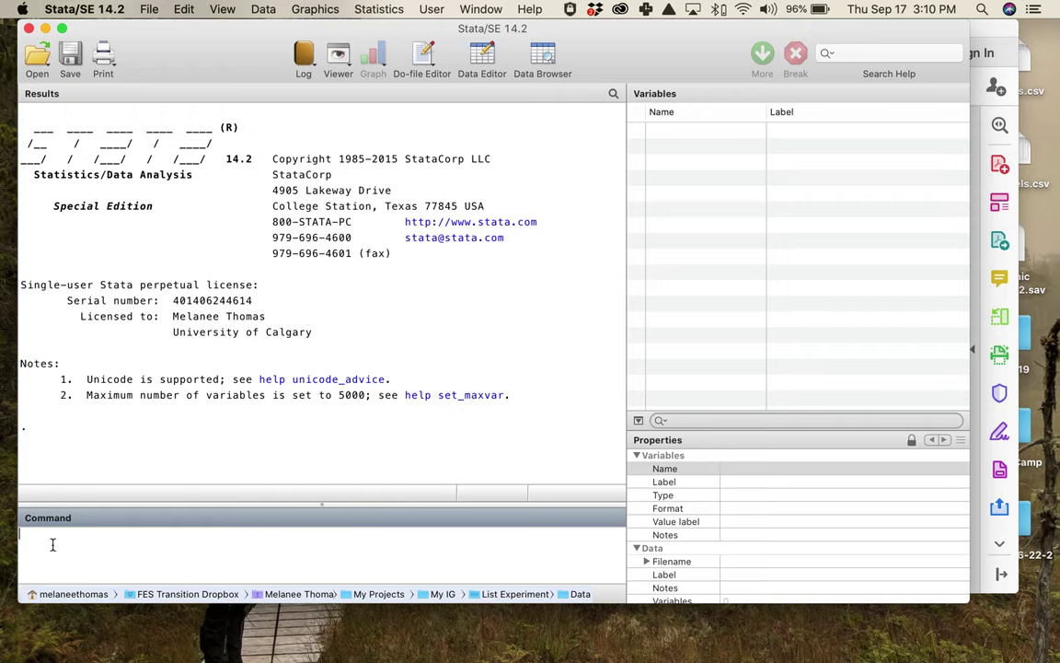
- Run a random-letter command to trigger error r(199), read its Viewer explanation, then close it
text(alskdfjaslkfdjaslkdjfaslkdjfaslkdfaslkfd)
key(Return)
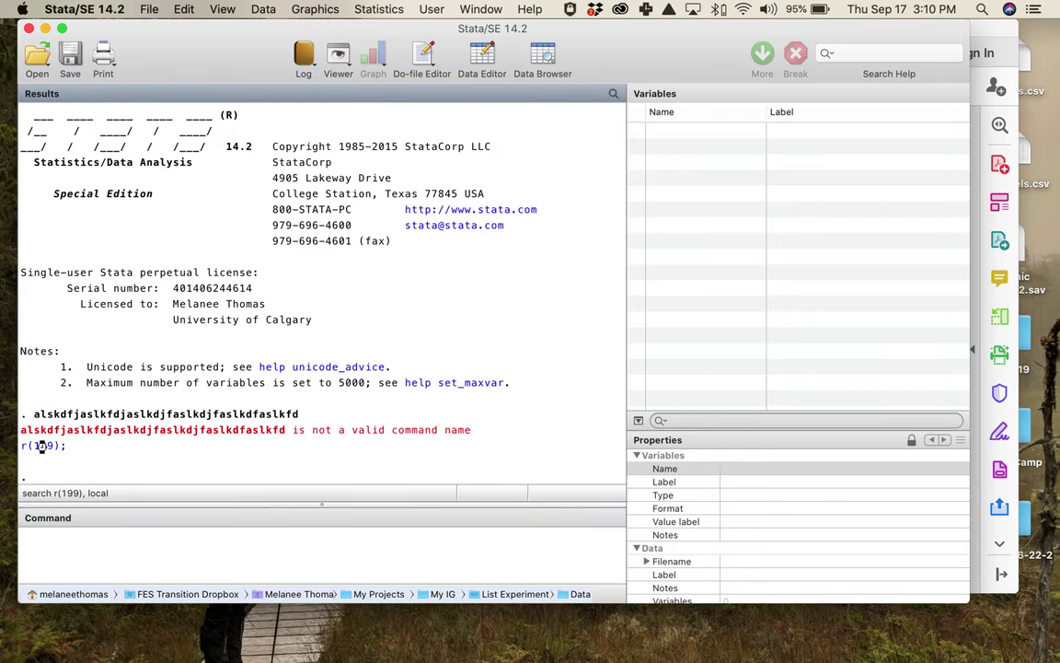
click(41, 450)
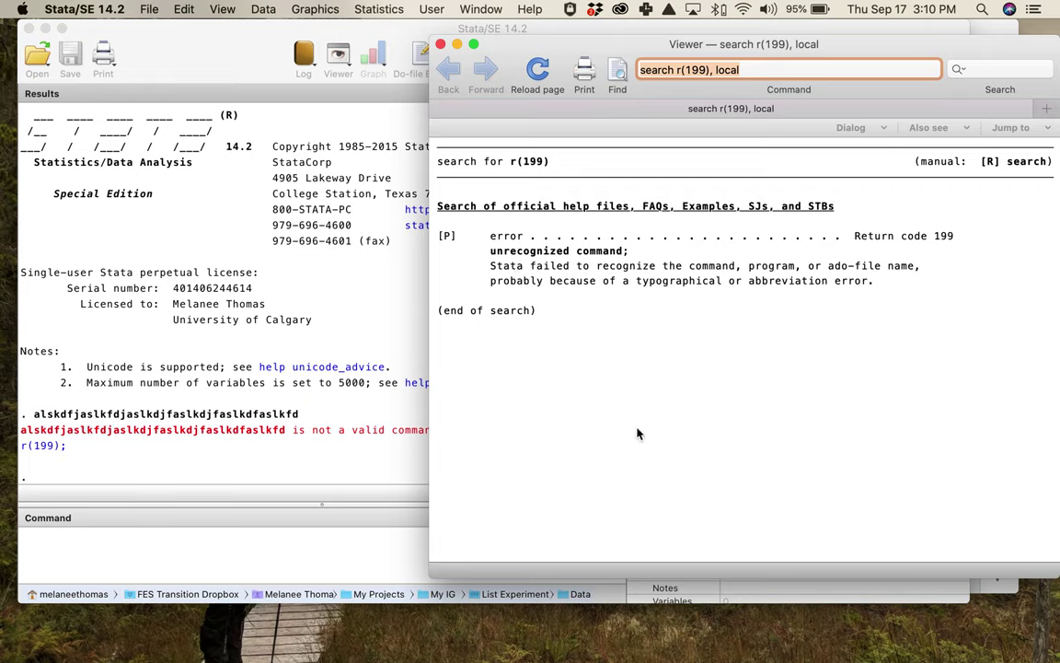
click(441, 45)
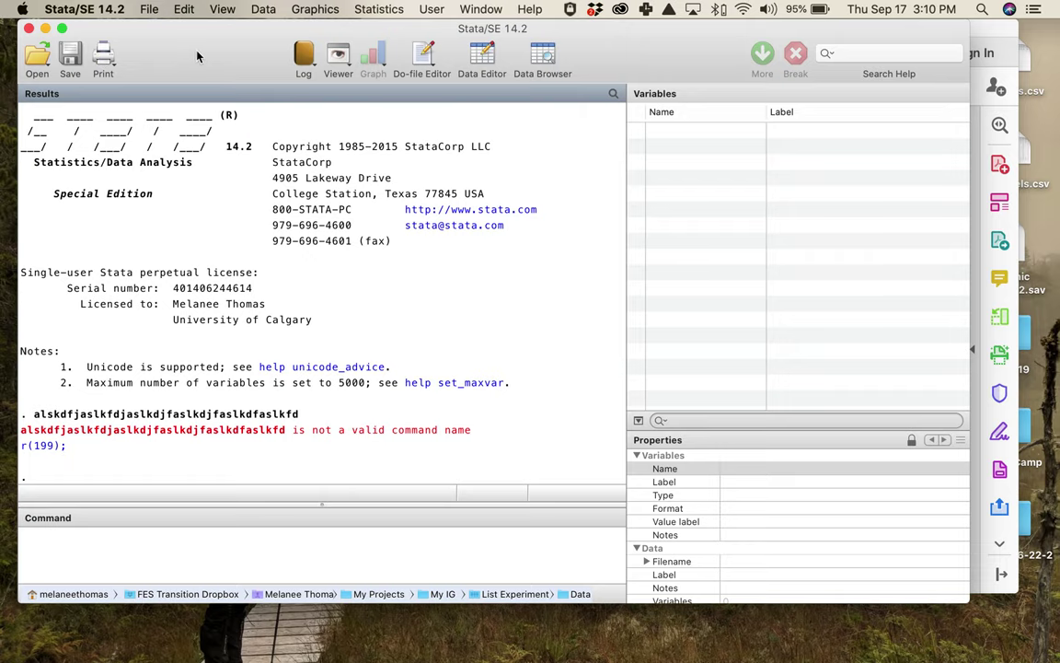
click(149, 9)
mouse_move(161, 31)
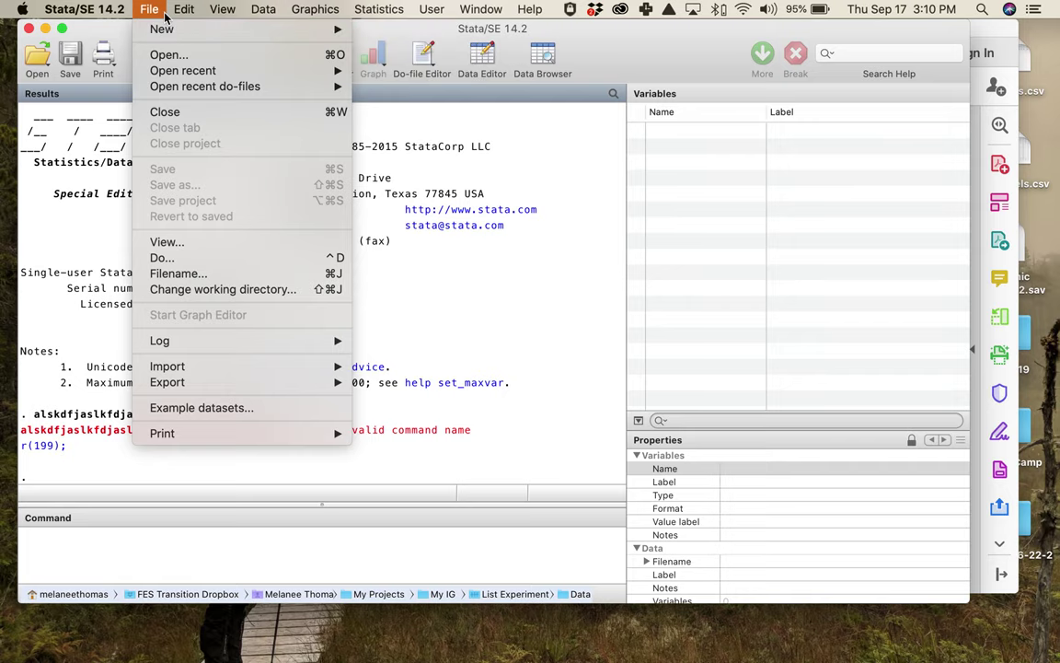
click(396, 33)
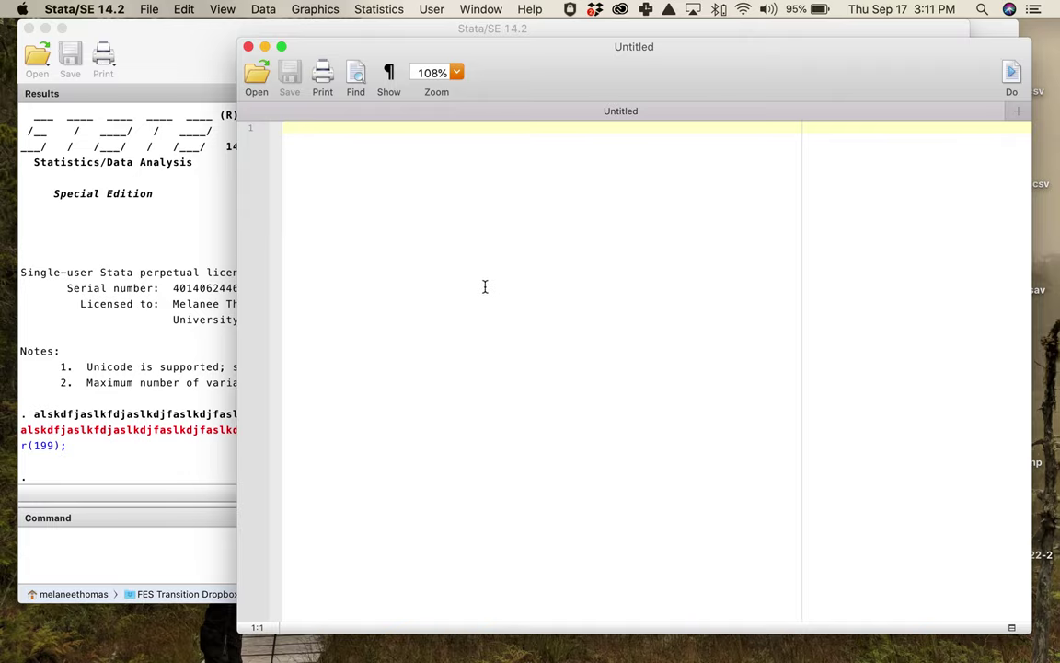
drag(569, 73, 592, 80)
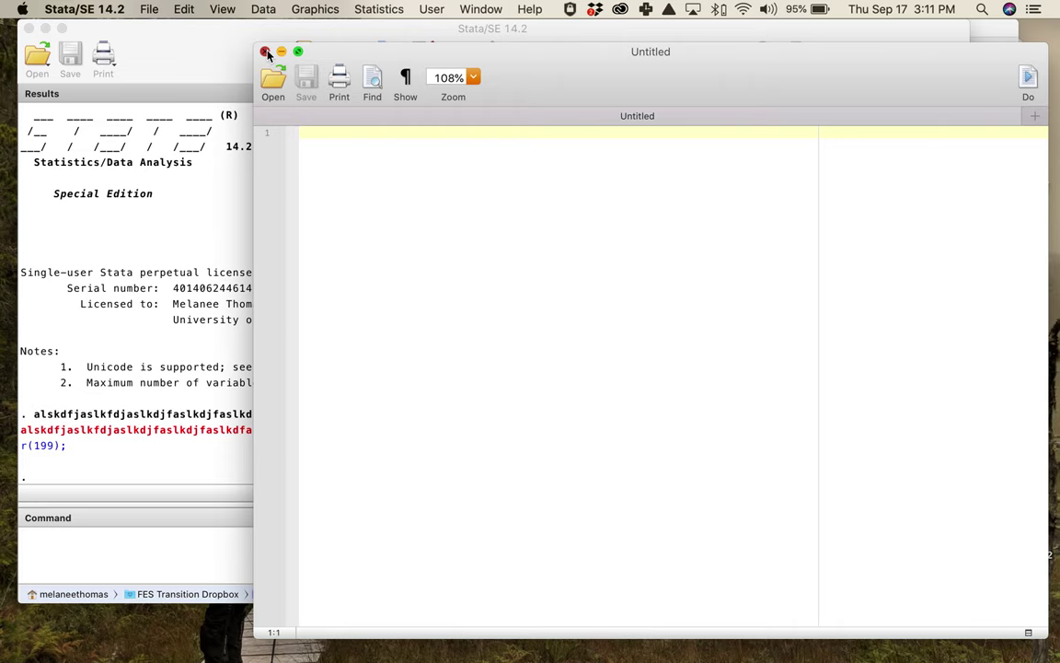
click(265, 52)
click(148, 10)
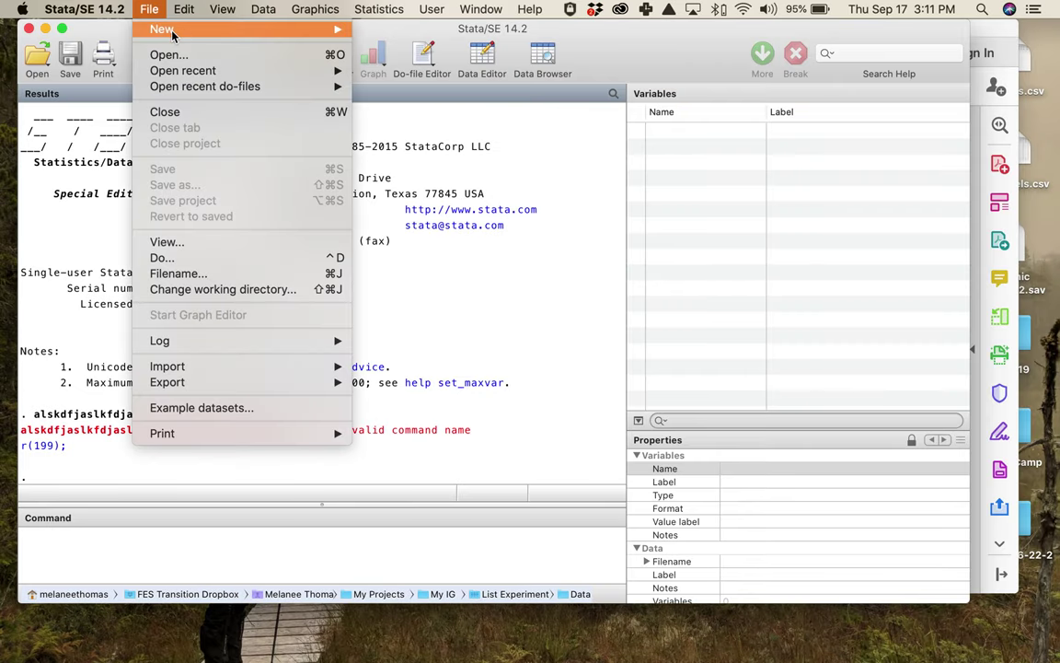
mouse_move(334, 32)
click(433, 37)
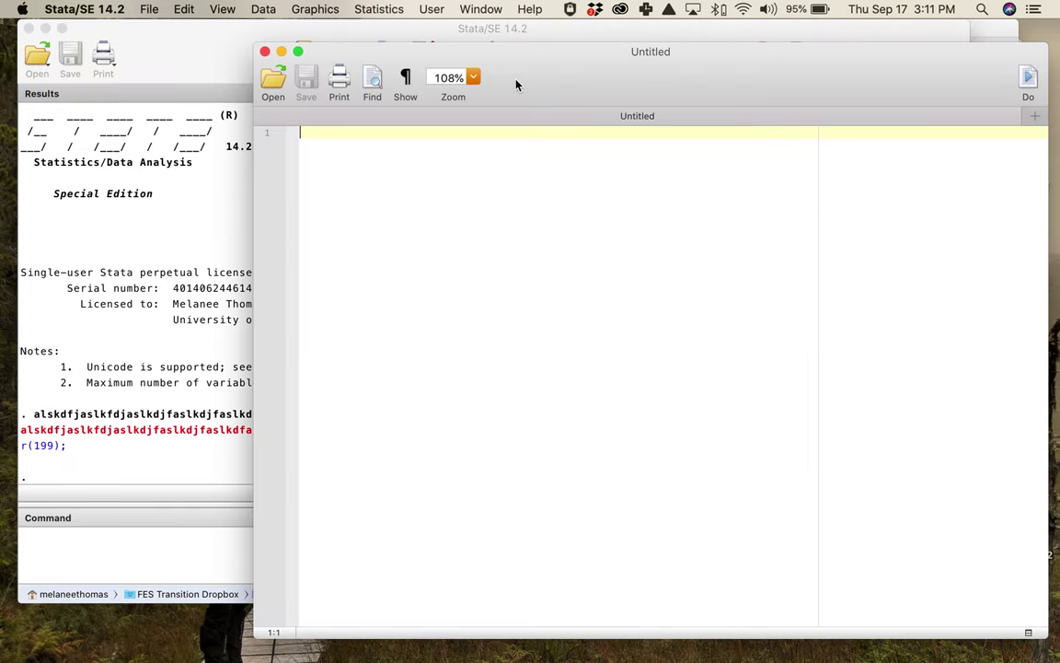
click(265, 51)
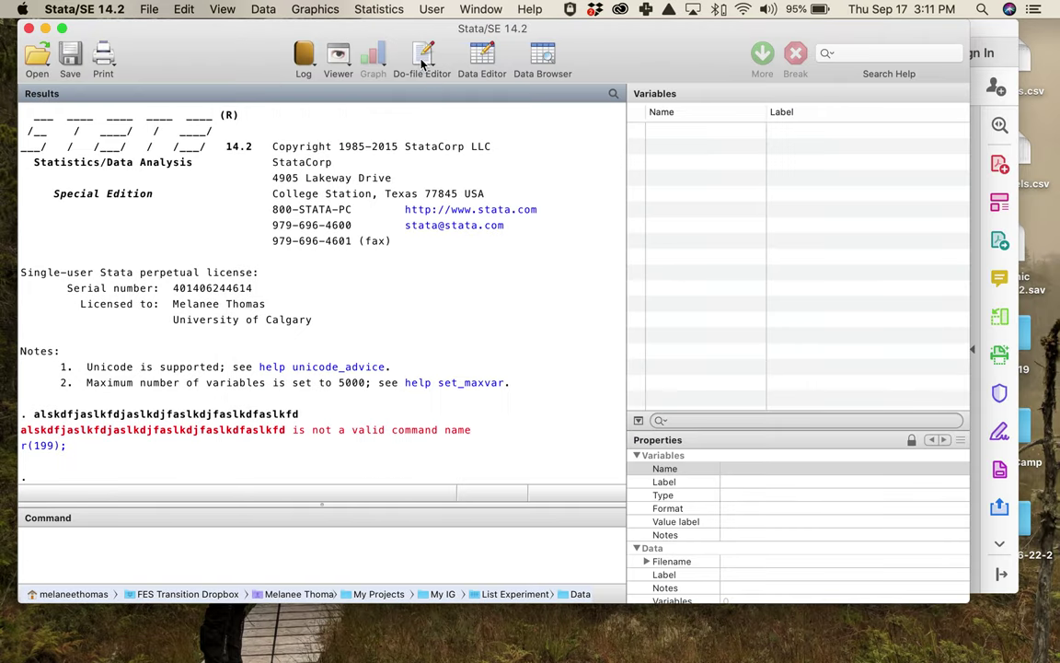
click(422, 60)
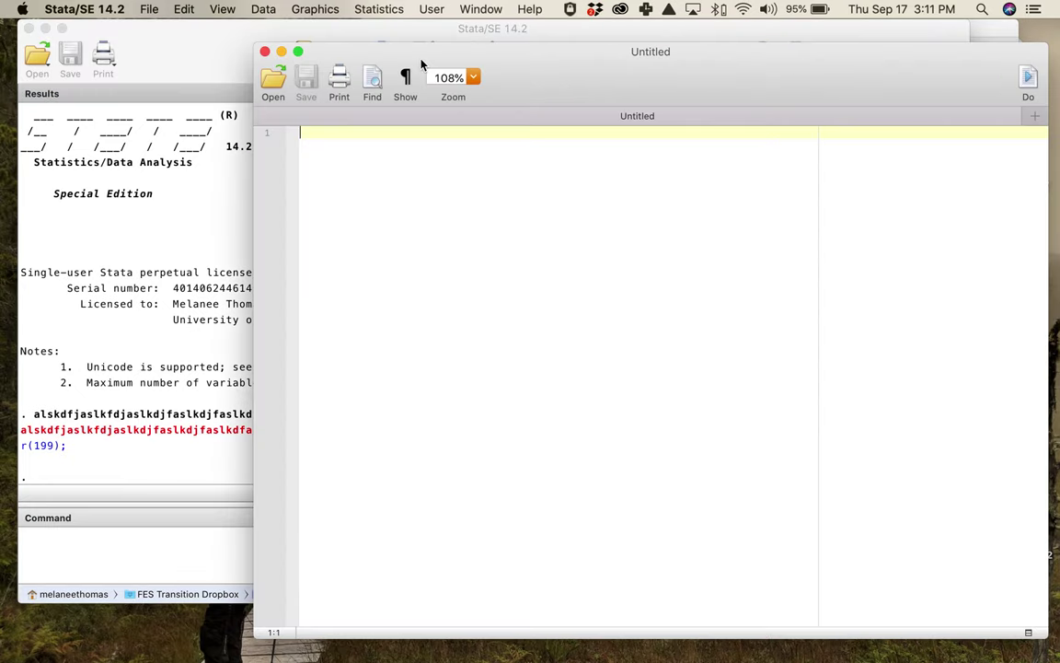
click(265, 52)
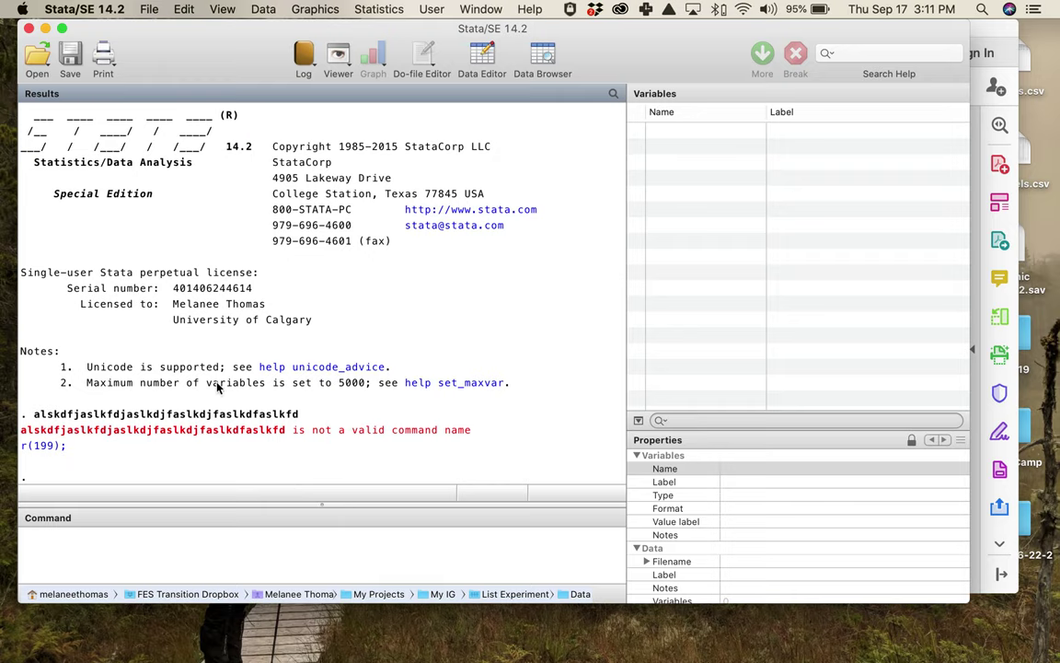
- Begin a new SMCL log reusing the Tutorial #1 file name, replacing the existing log
click(150, 11)
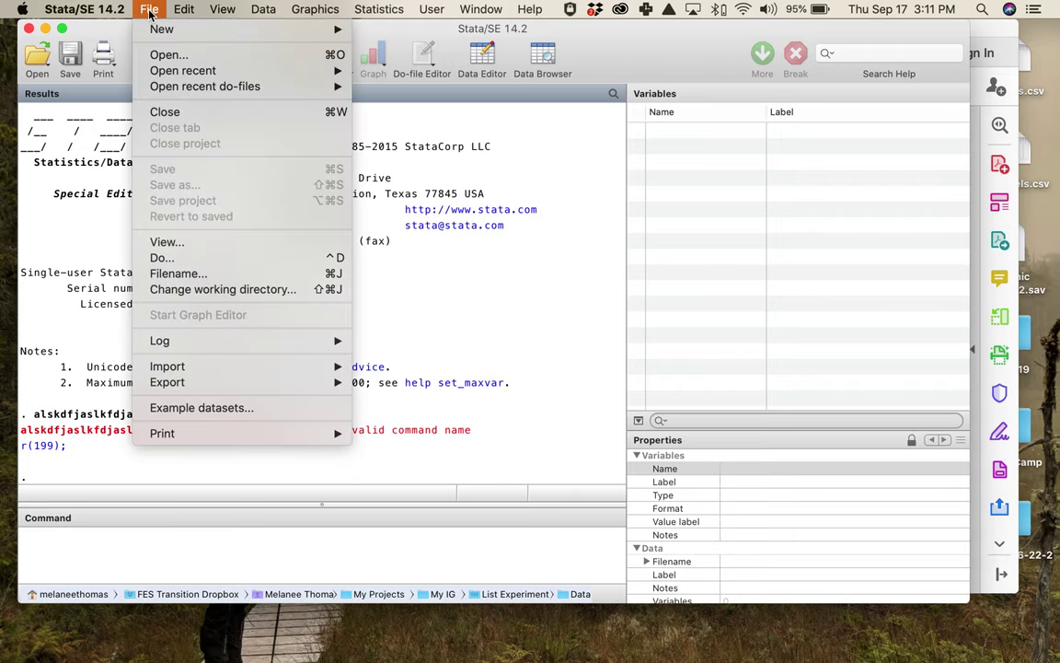
mouse_move(308, 341)
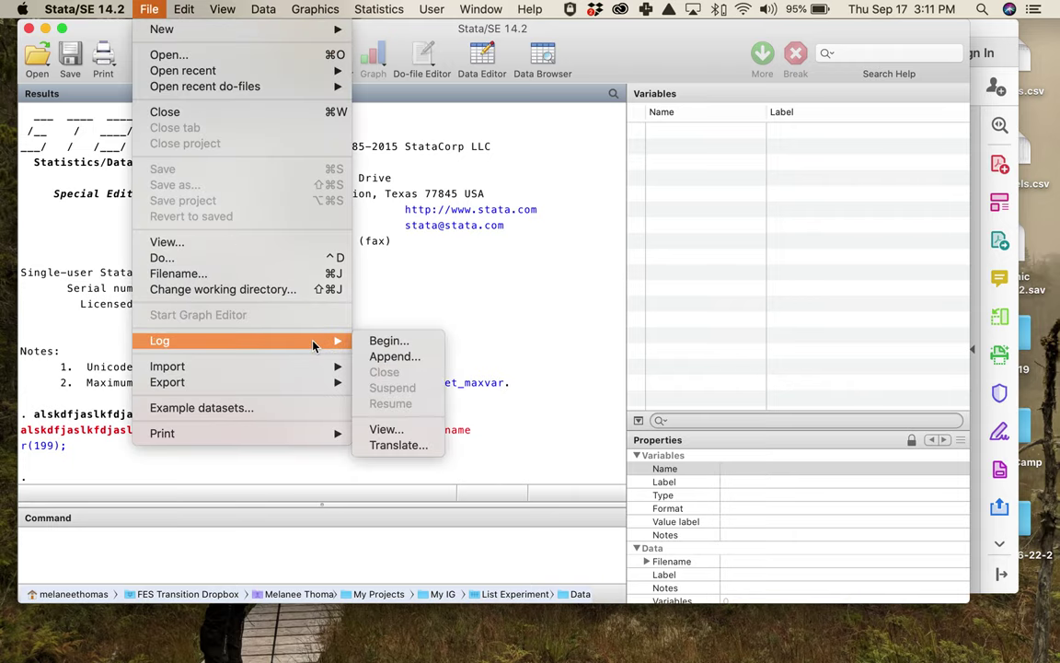
click(387, 342)
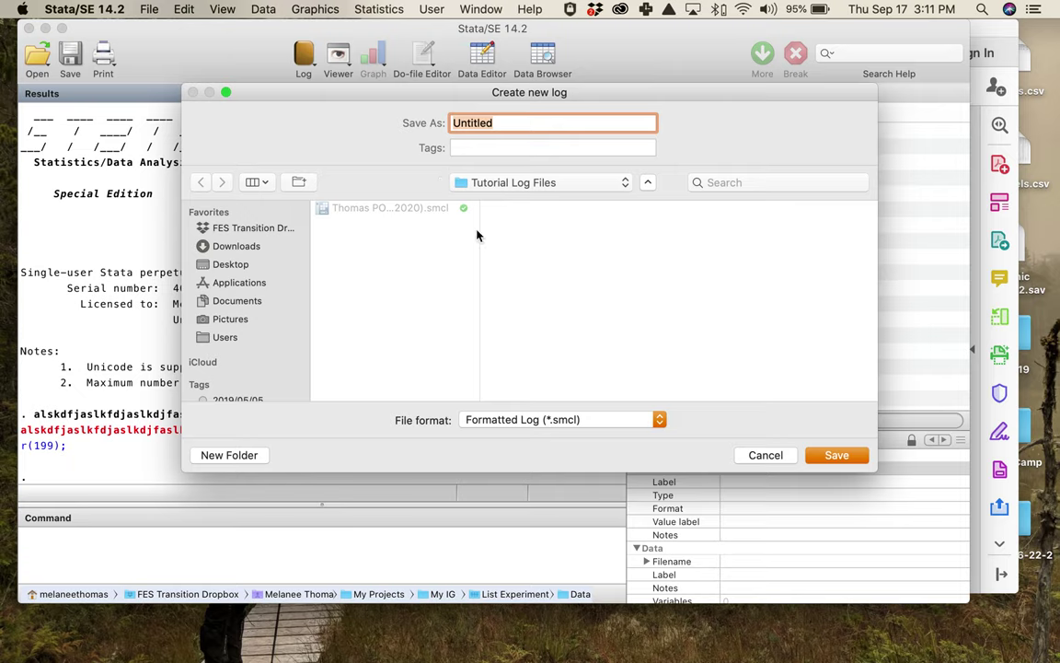
click(396, 208)
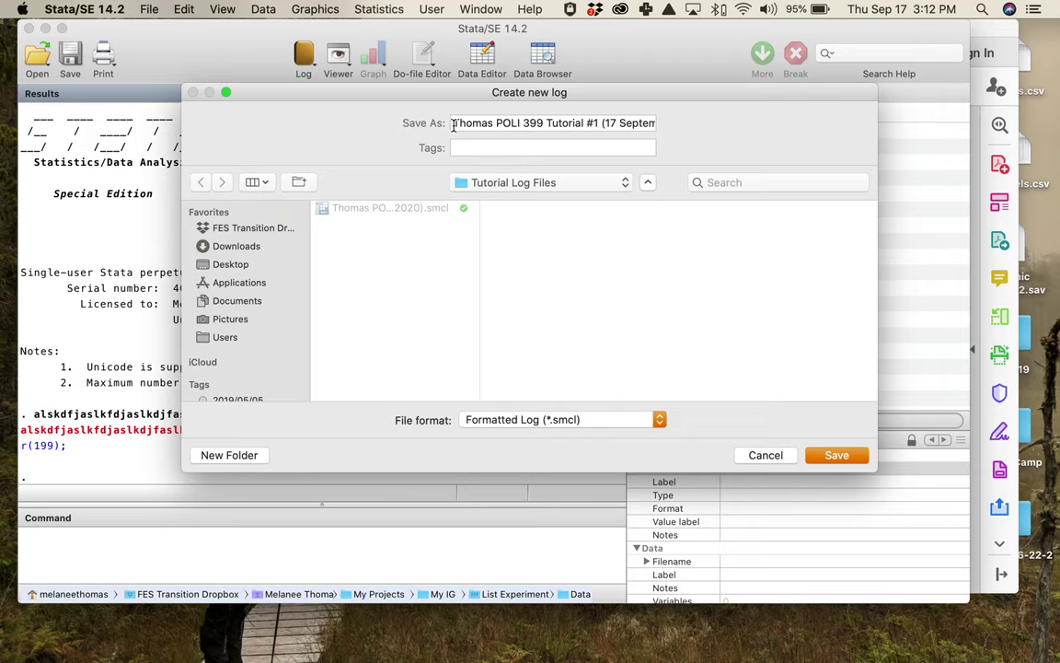
double_click(497, 123)
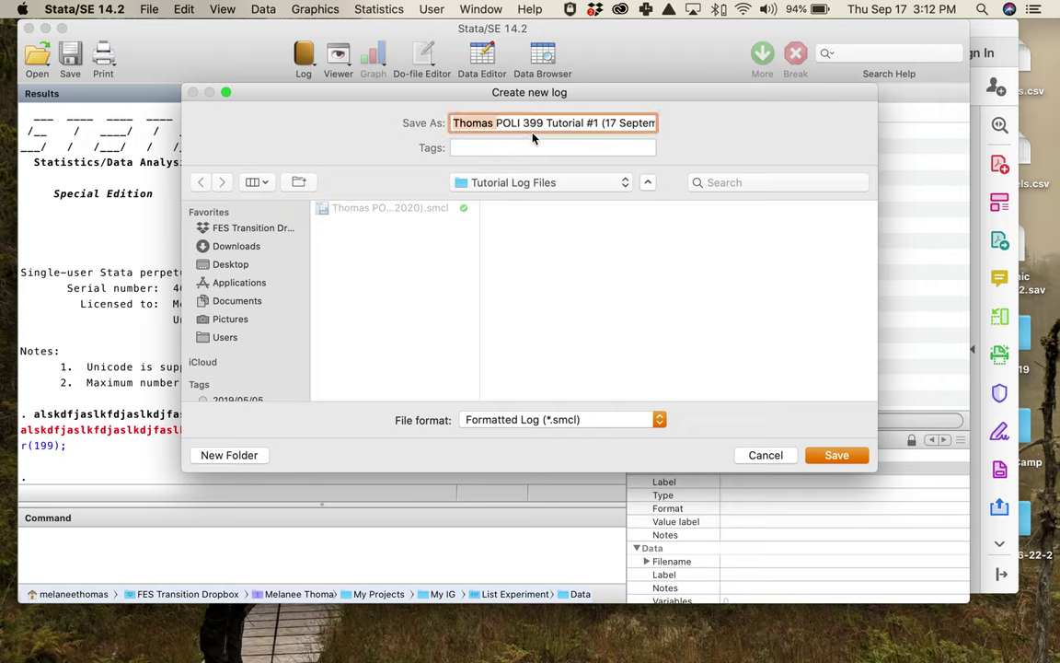
key(Right)
key(Right)
key(shift+Right)
key(shift+Right)
key(shift+Right)
key(shift+Right)
key(shift+Right)
key(shift+Right)
key(shift+Right)
key(shift+Right)
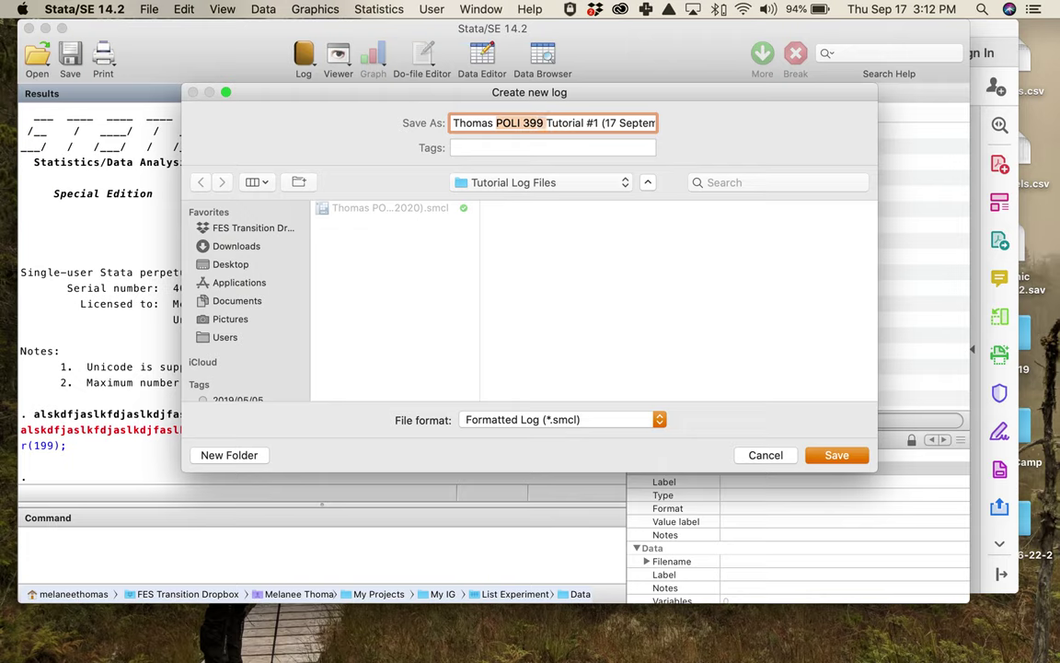
key(Right)
key(Right)
key(shift+Right)
key(shift+Right)
key(shift+Right)
key(shift+Right)
key(shift+Right)
key(shift+Right)
key(shift+Right)
key(shift+Right)
key(Right)
key(Right)
key(Right)
key(Right)
key(Right)
key(super+Right)
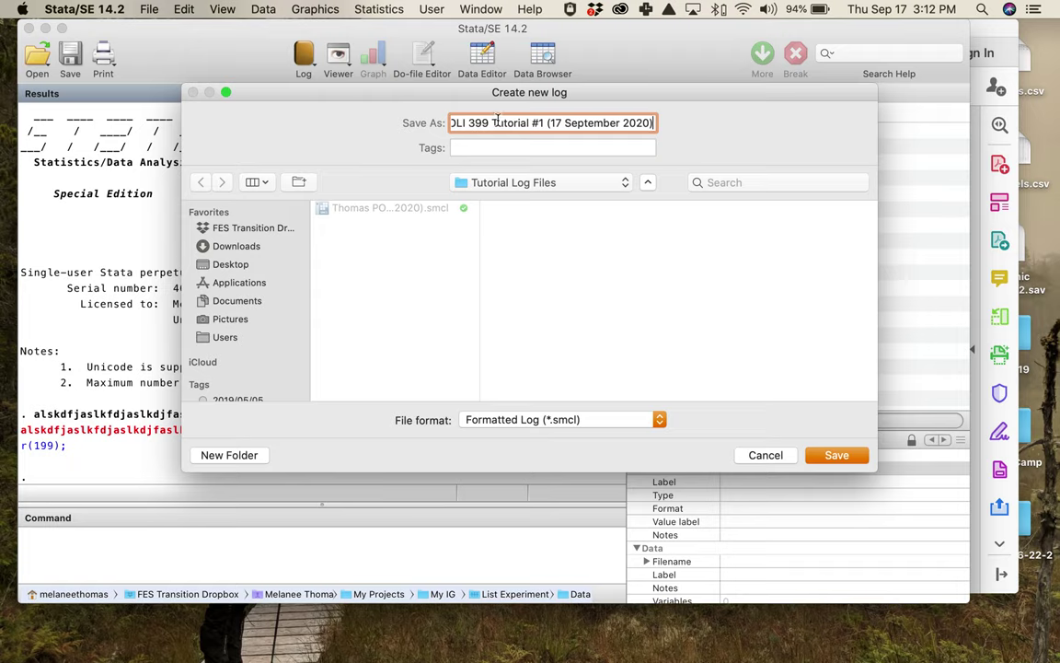
key(Left)
key(Left)
key(Left)
key(Left)
key(Left)
key(Left)
key(Left)
key(Left)
key(Left)
key(Left)
key(Left)
key(Left)
key(Left)
key(Left)
key(Left)
key(Left)
key(Left)
key(Left)
key(Left)
key(Left)
key(Left)
key(Left)
key(Left)
key(Left)
key(Left)
key(Left)
key(Left)
key(Left)
key(Left)
key(Left)
click(838, 455)
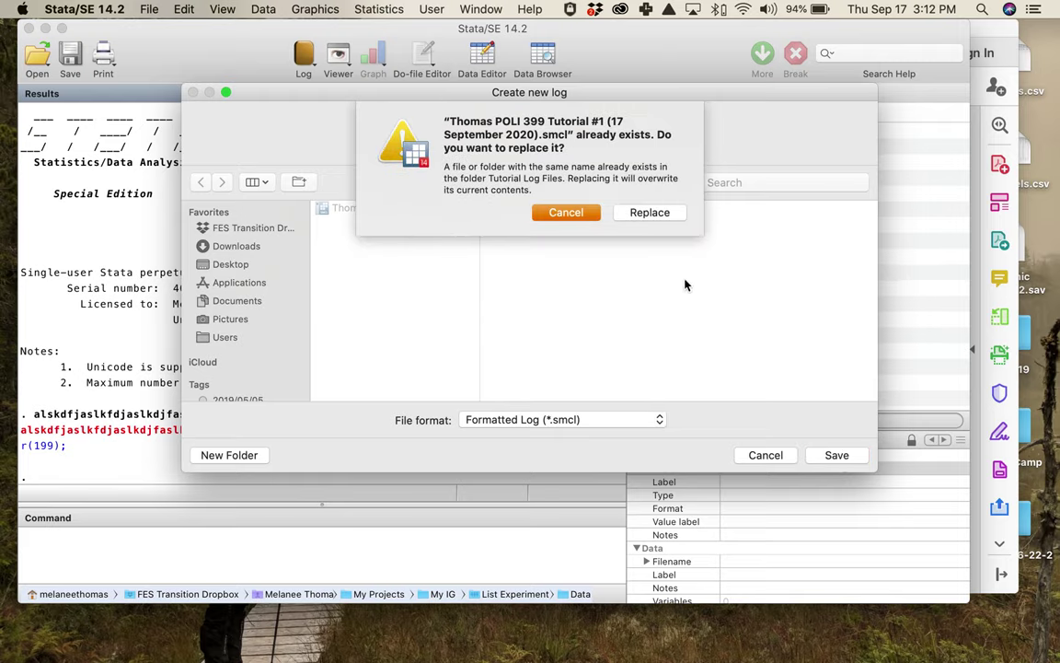
click(649, 211)
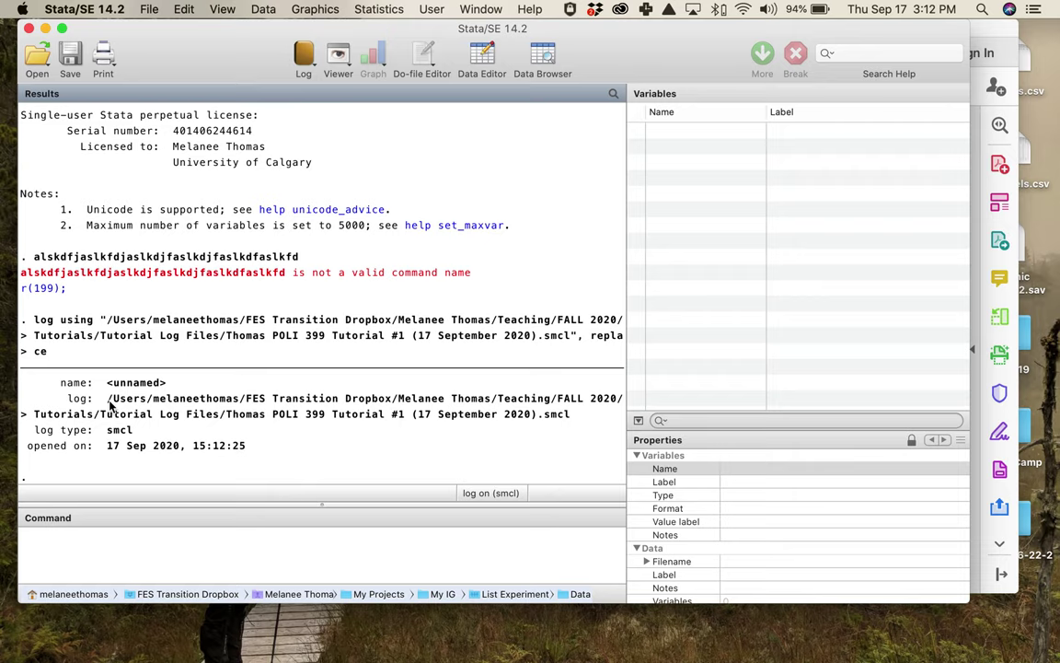
- Check the log file path shown in Results and display the available logging actions
drag(109, 403, 582, 422)
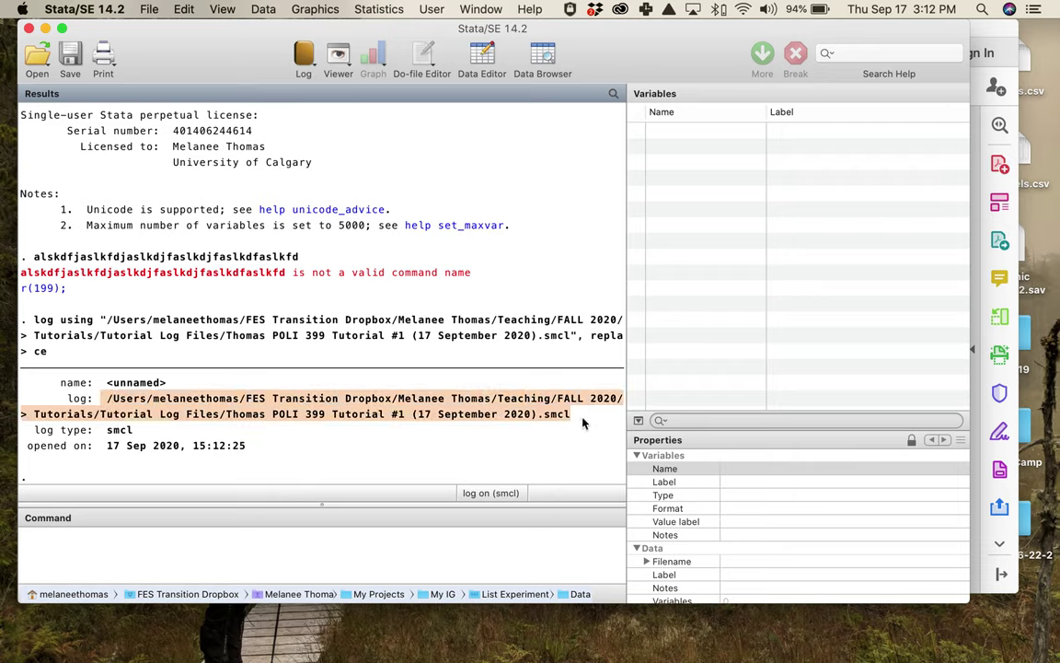
click(311, 460)
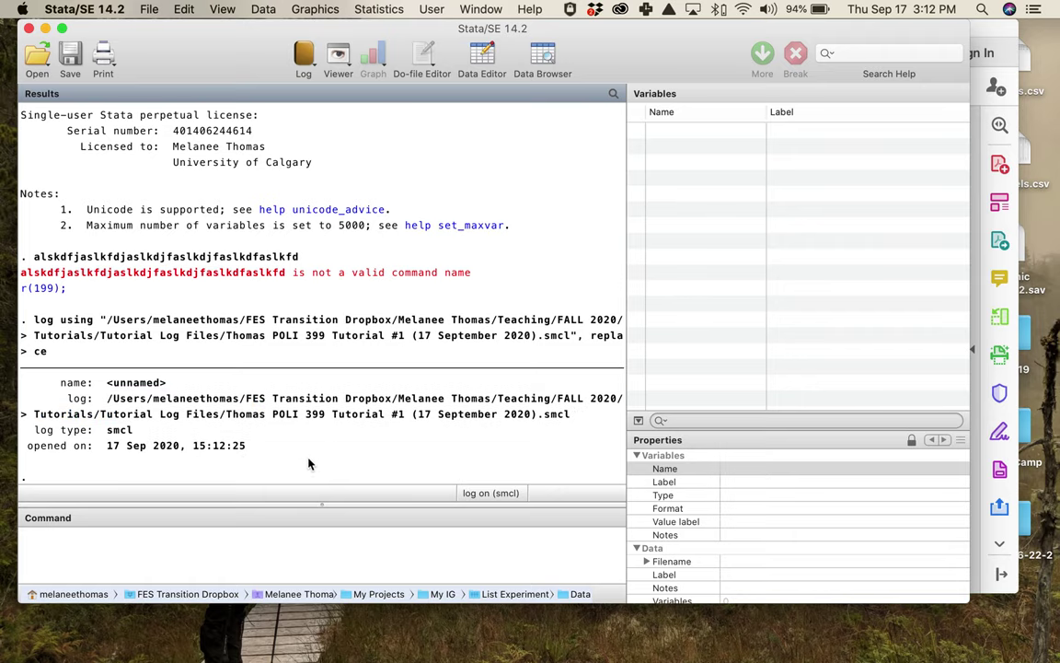
scroll(322, 440, down, 1)
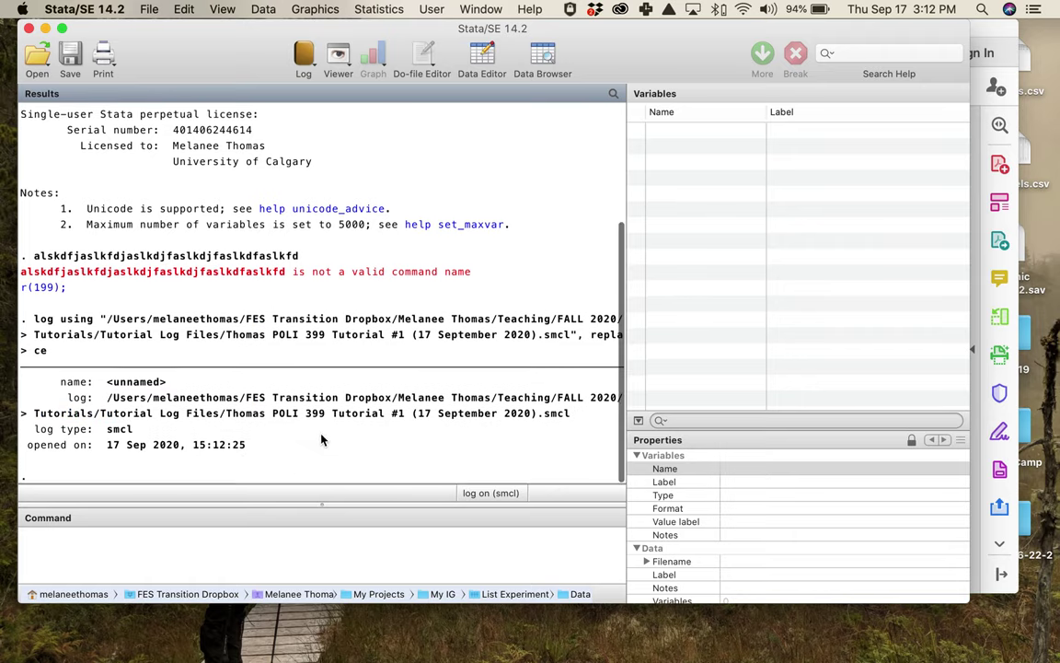
click(307, 60)
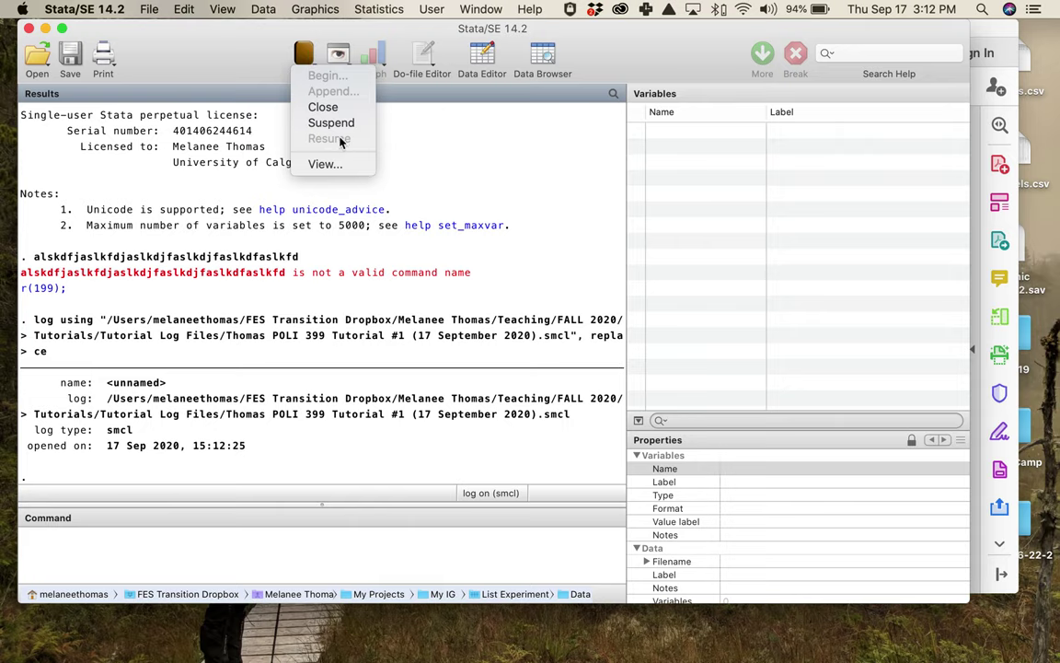
click(230, 61)
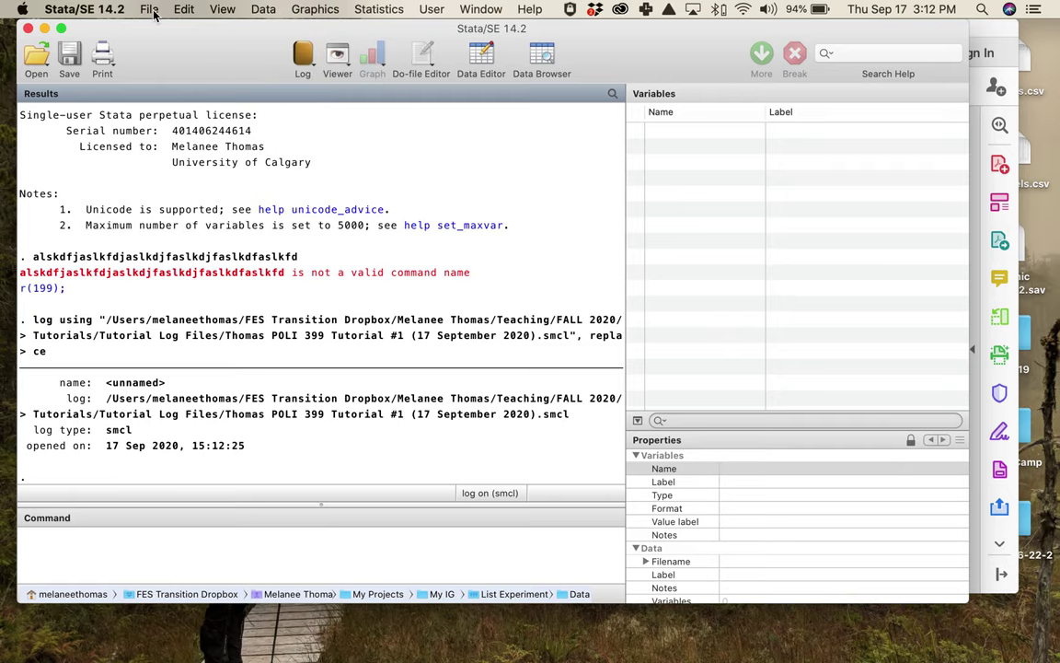
click(149, 10)
mouse_move(170, 341)
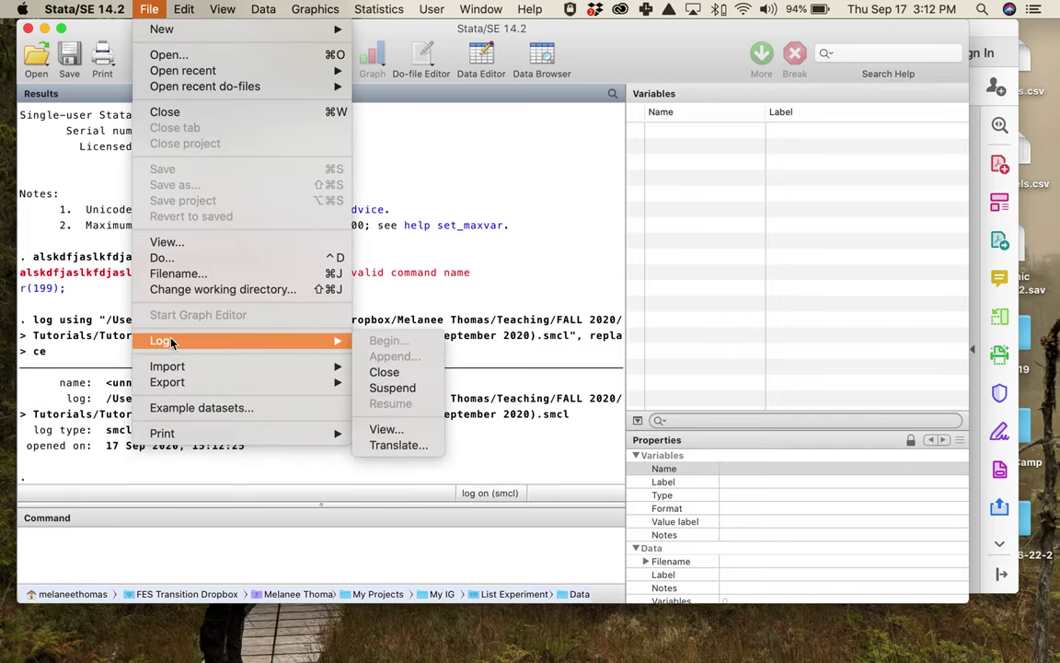
click(252, 46)
click(303, 55)
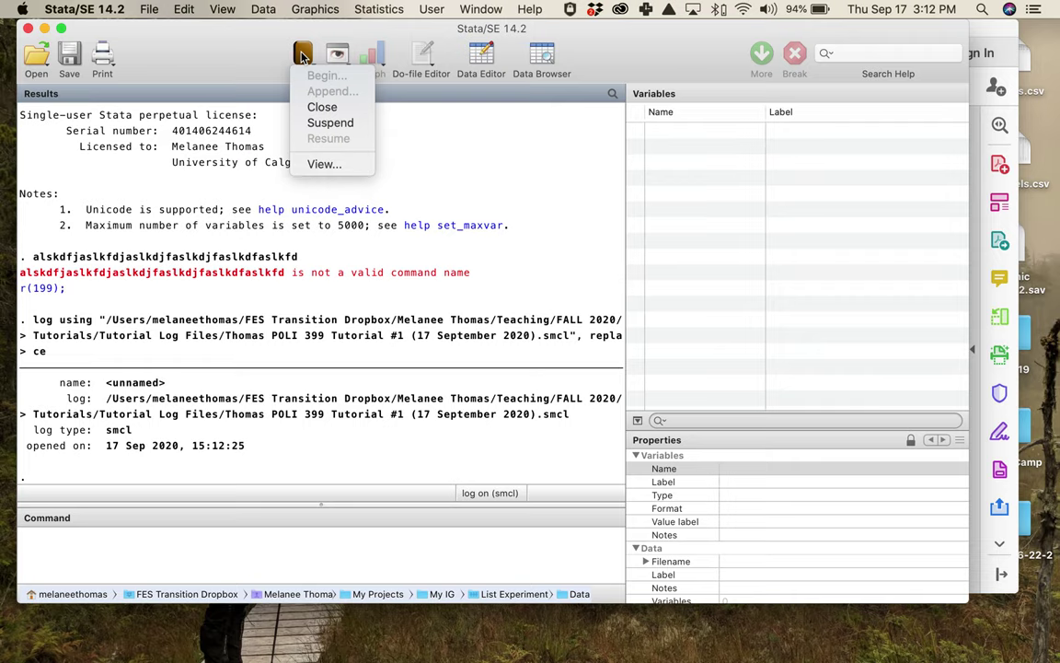
click(248, 51)
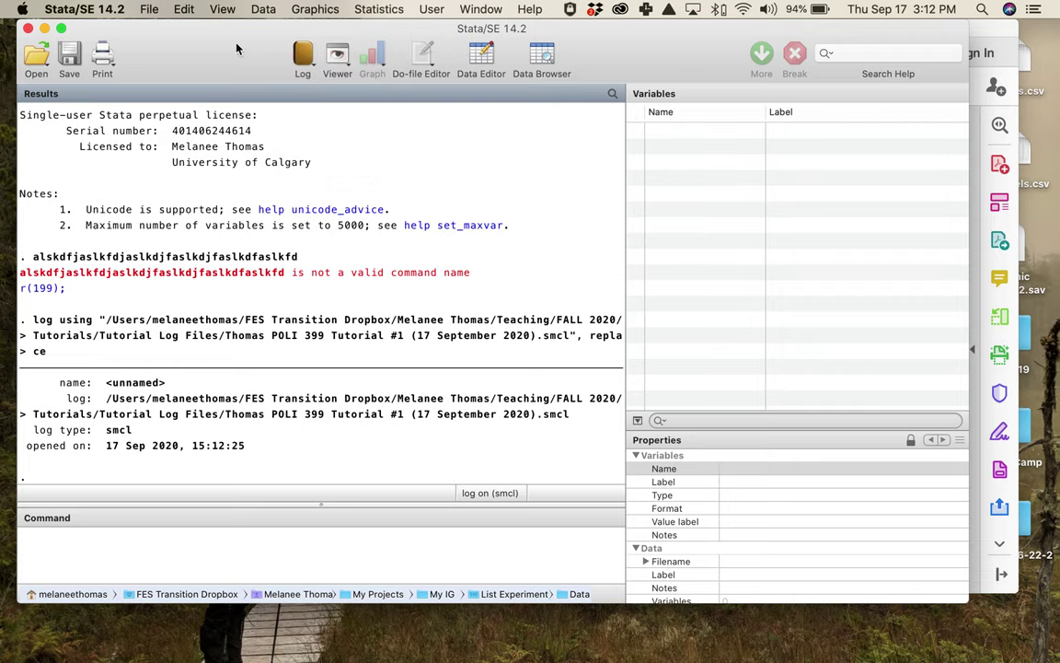
mouse_move(1002, 654)
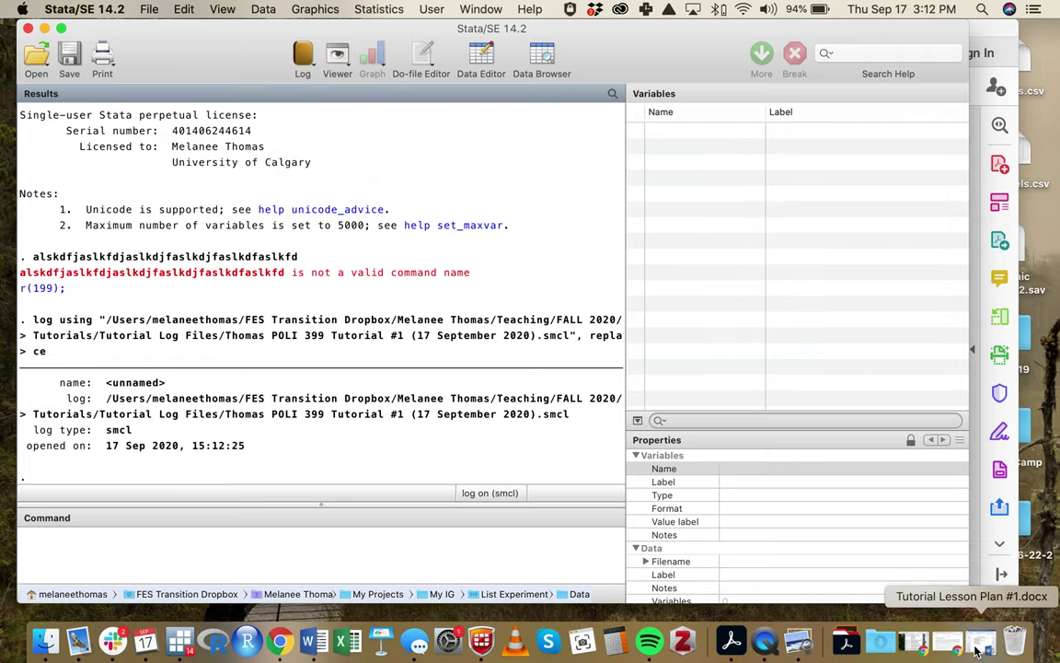
click(948, 642)
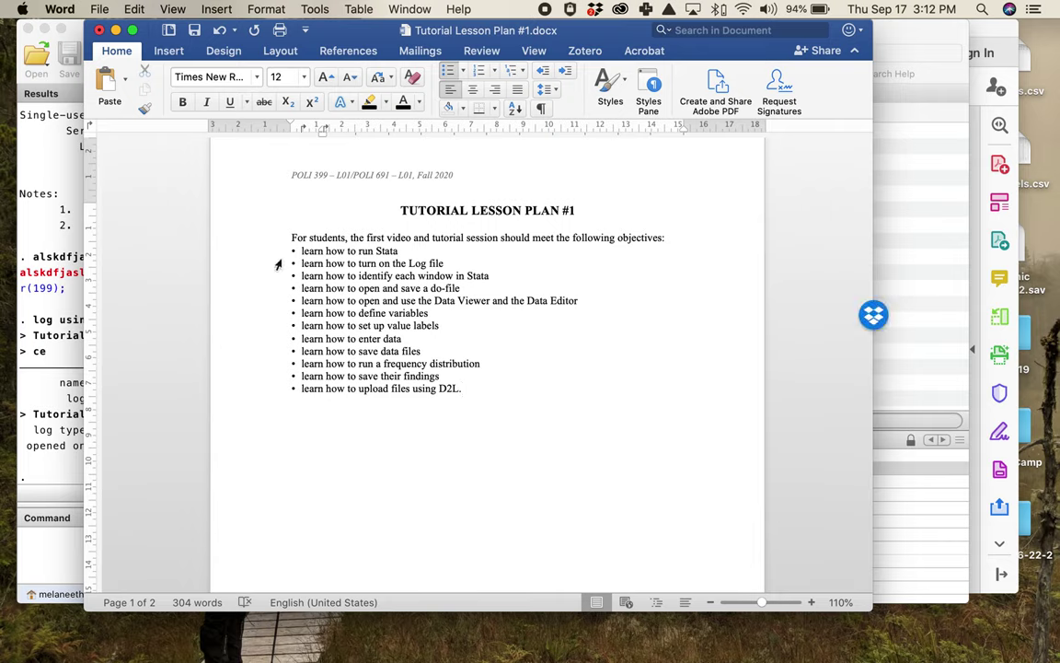
click(99, 29)
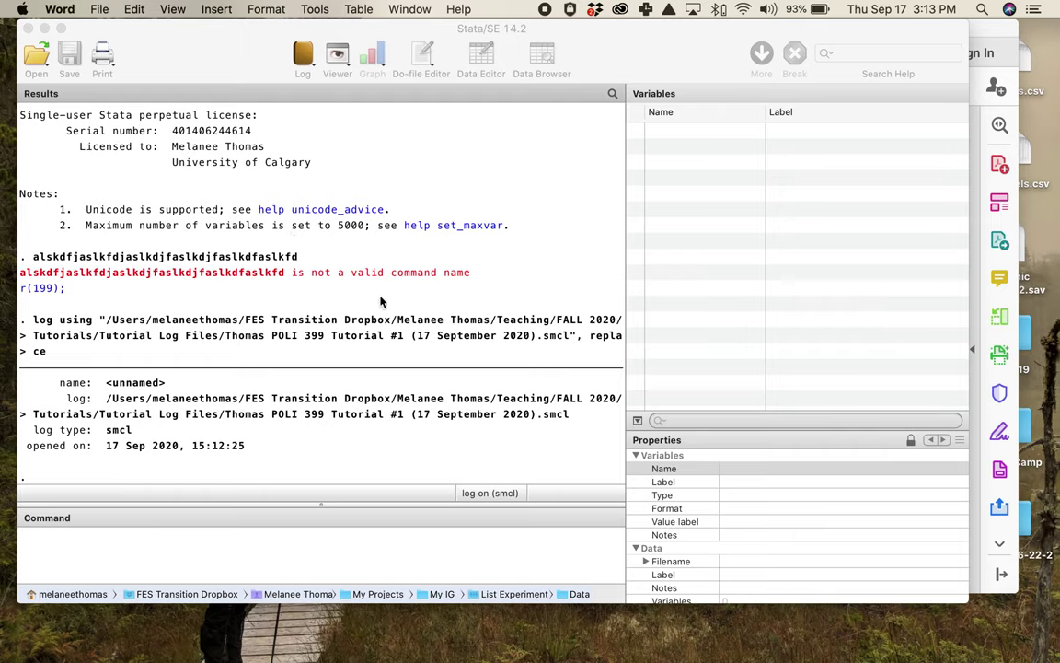
- Open the empty dataset in the Data Browser, then close it
click(413, 289)
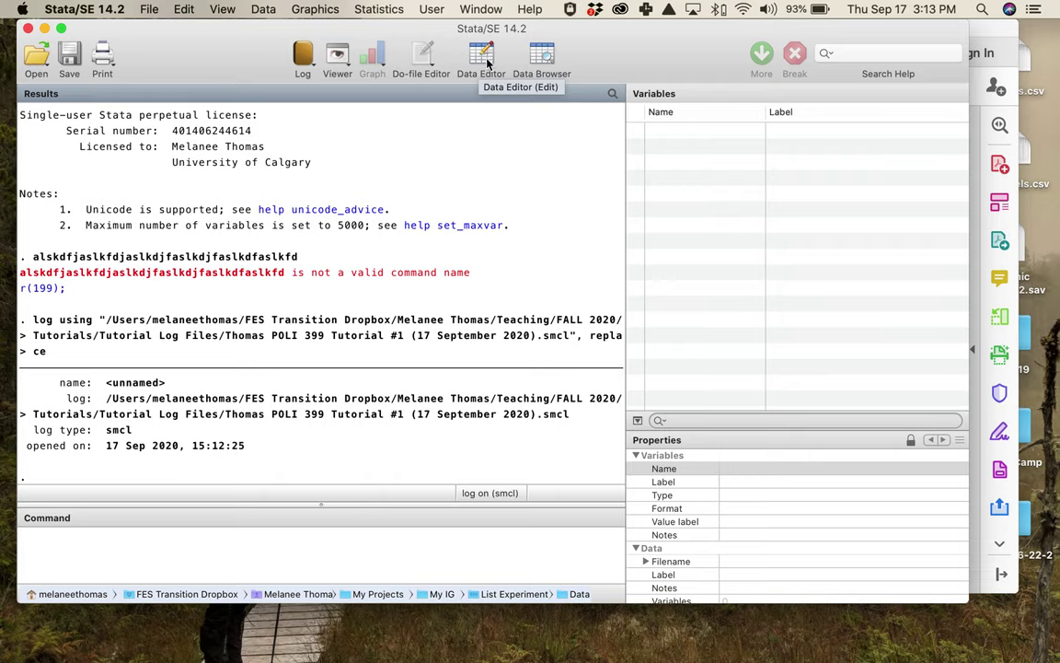
click(540, 59)
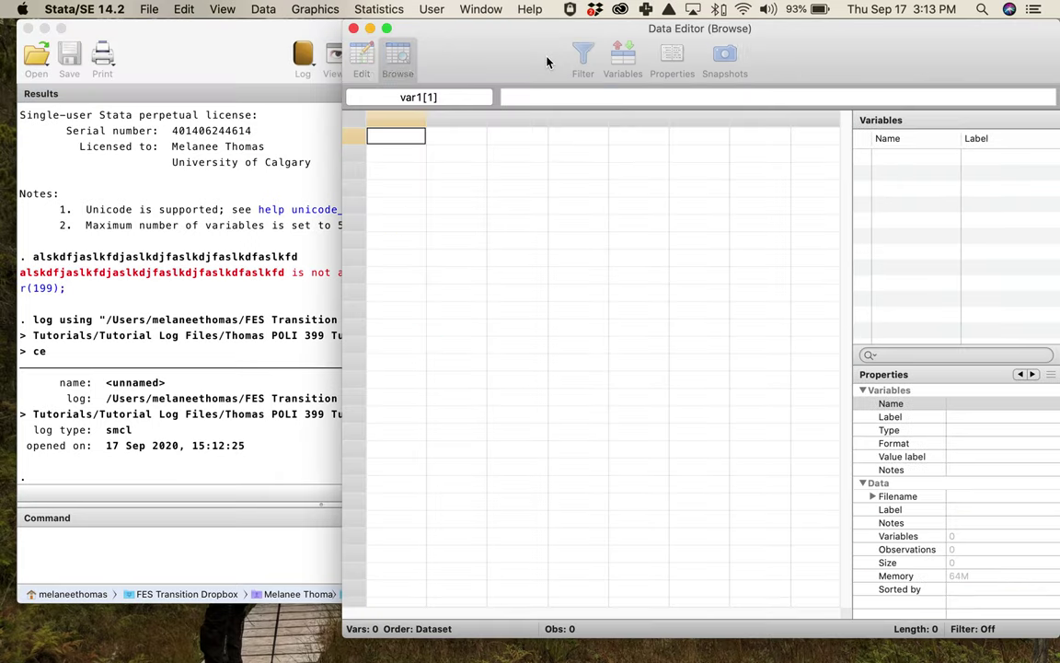
drag(804, 34, 613, 33)
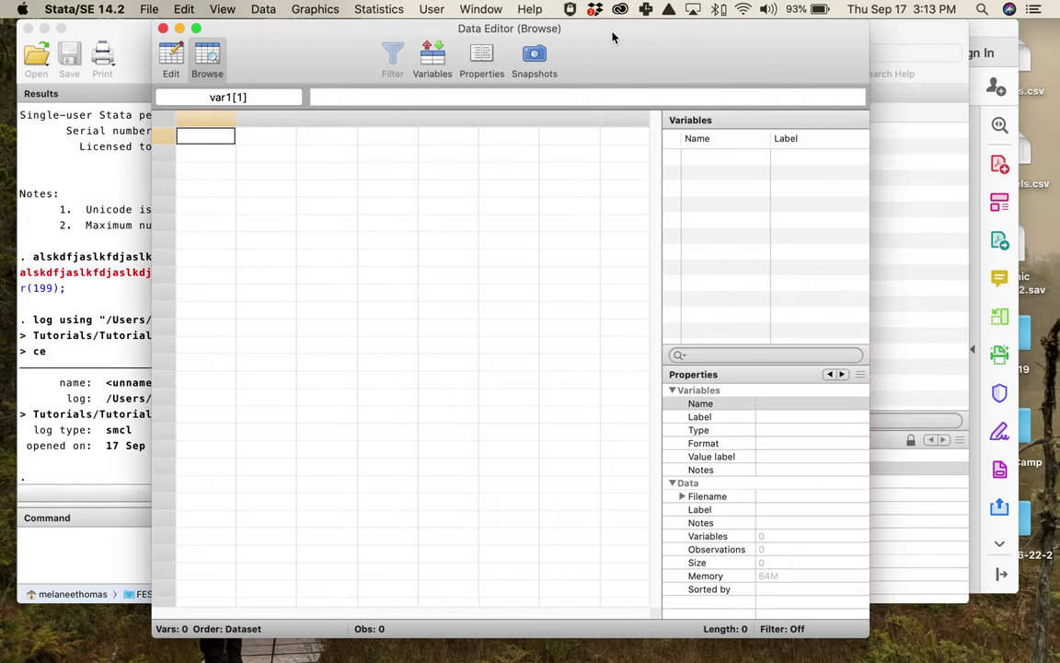
click(163, 29)
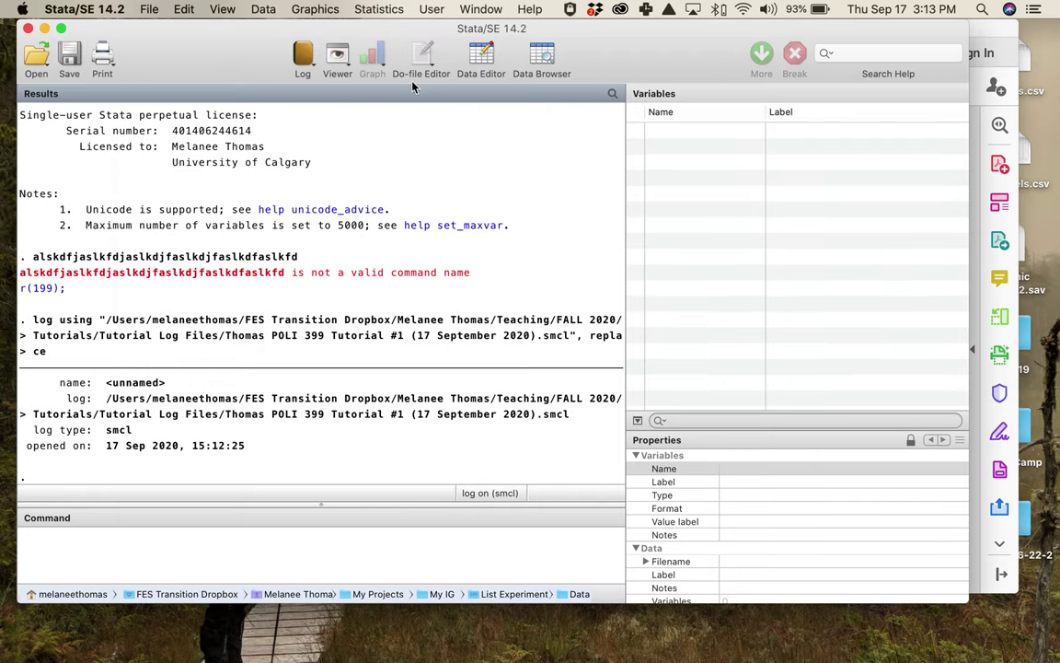
- Open the Data Editor (Edit), shift it left and widen it, then switch to the PDF
click(485, 61)
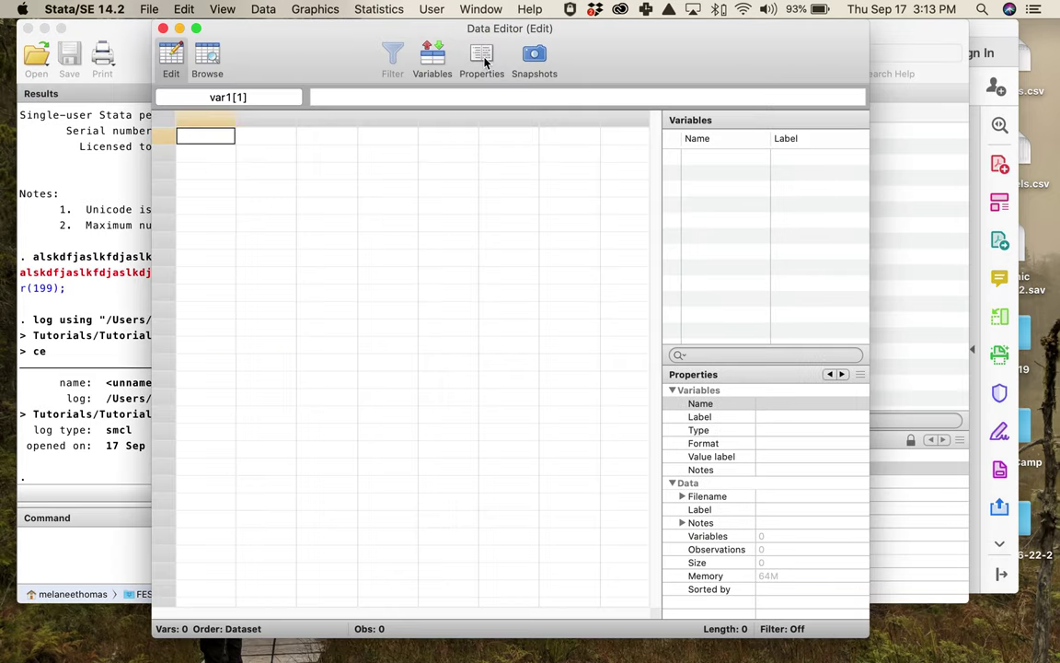
drag(398, 34, 339, 34)
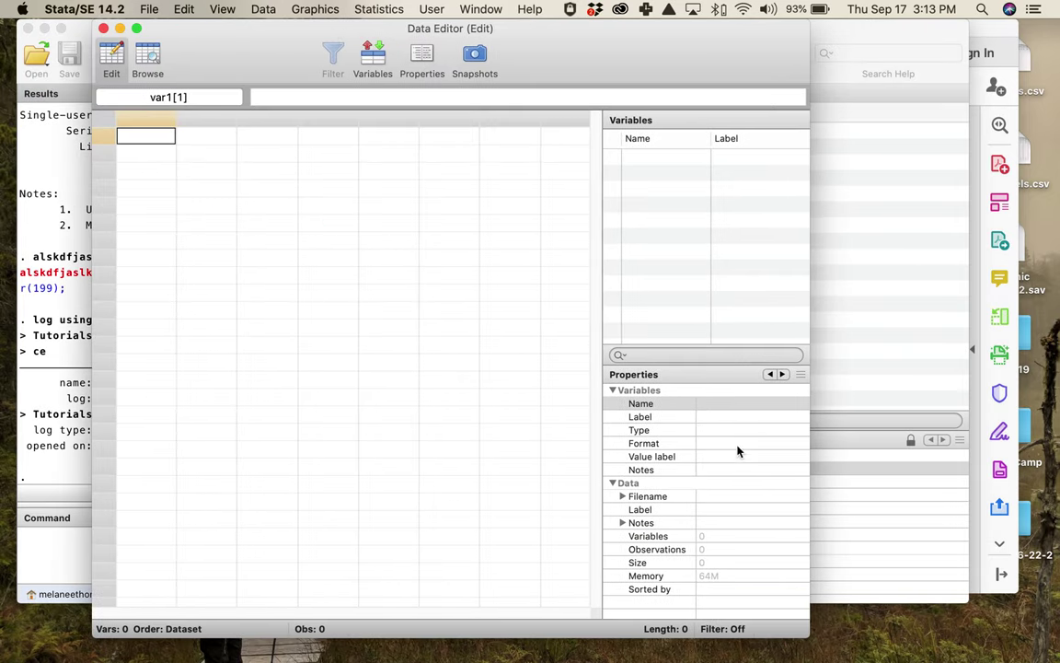
drag(809, 636, 979, 633)
drag(613, 69, 542, 47)
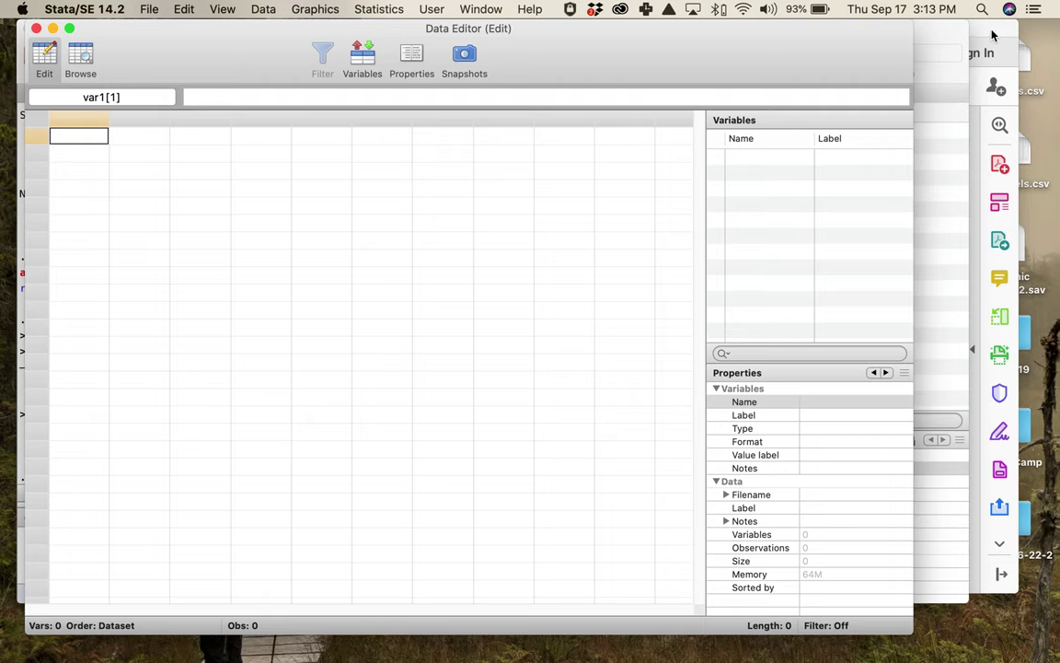
key(super+Tab)
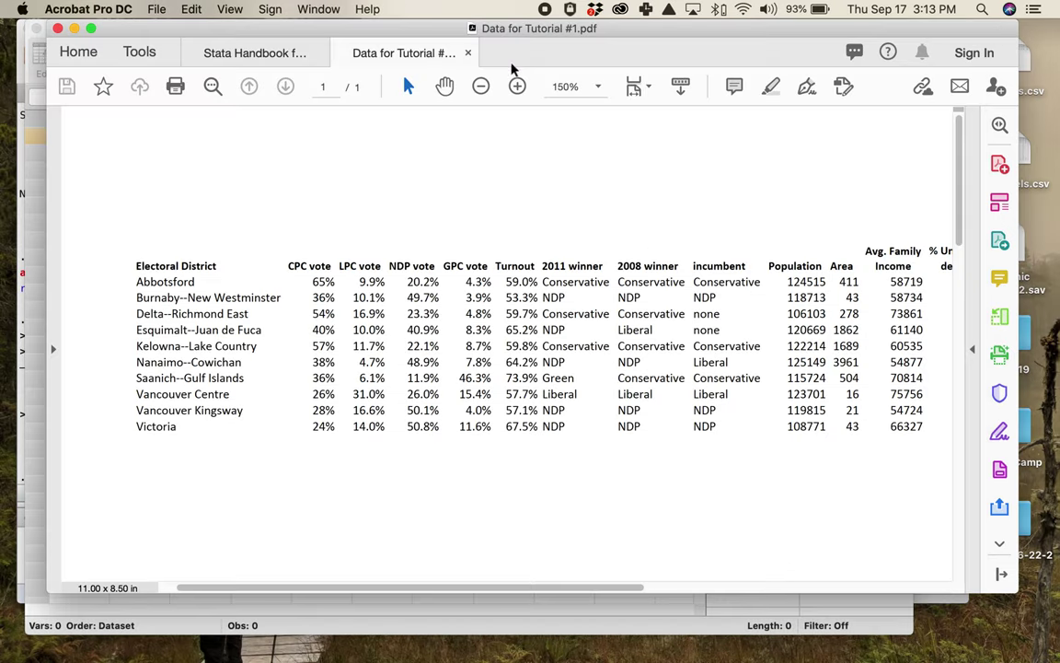
- Narrow the Data Editor and place the Acrobat table to its right so both show
drag(540, 29, 998, 30)
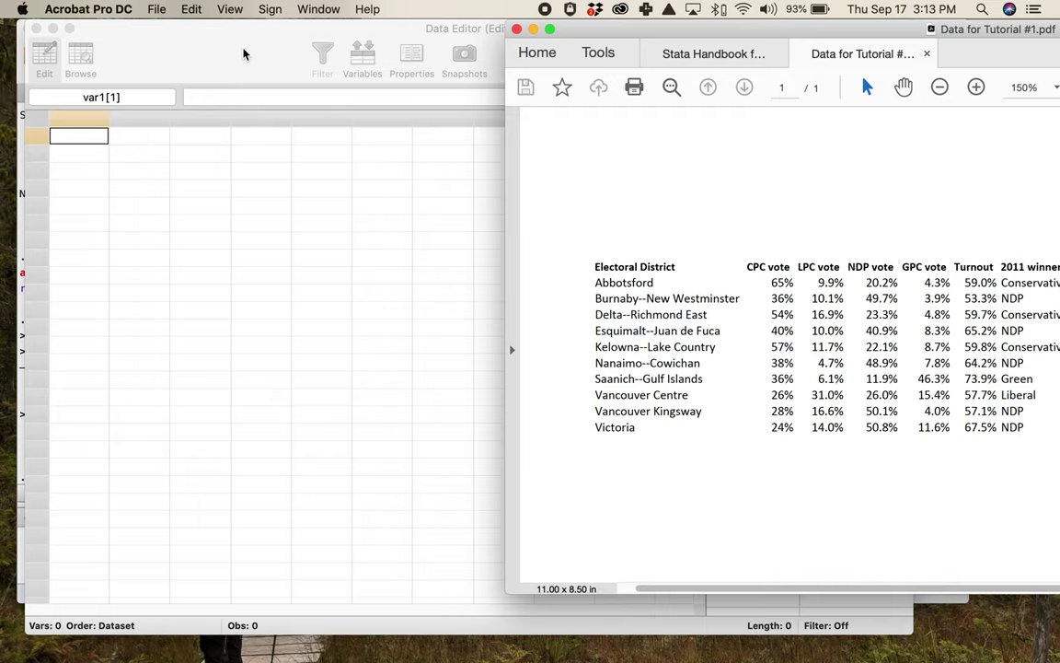
click(105, 145)
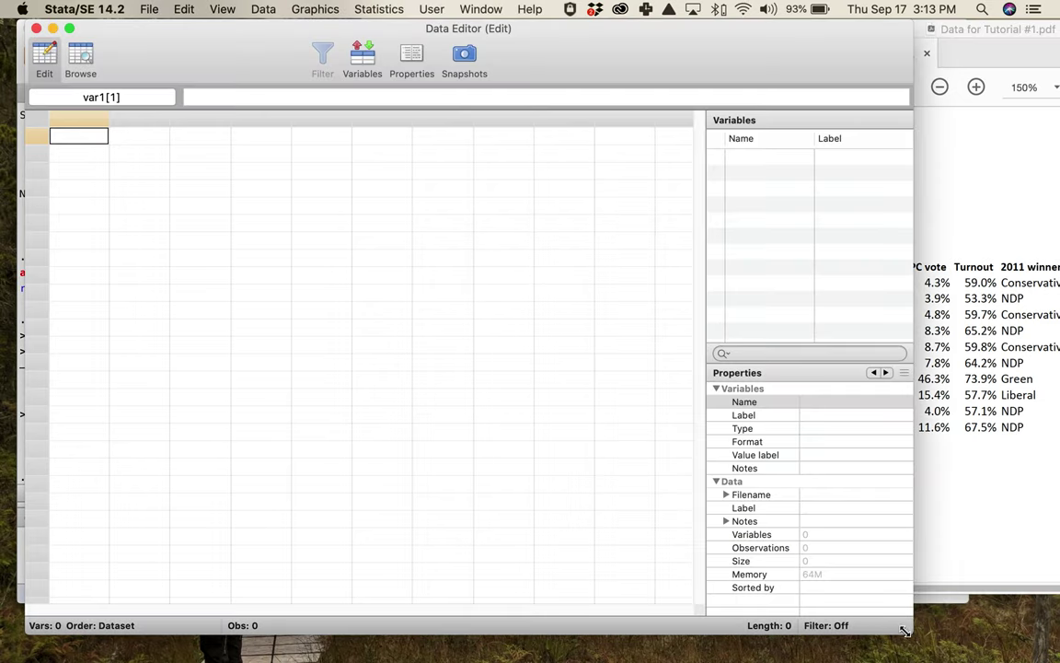
drag(907, 630, 687, 629)
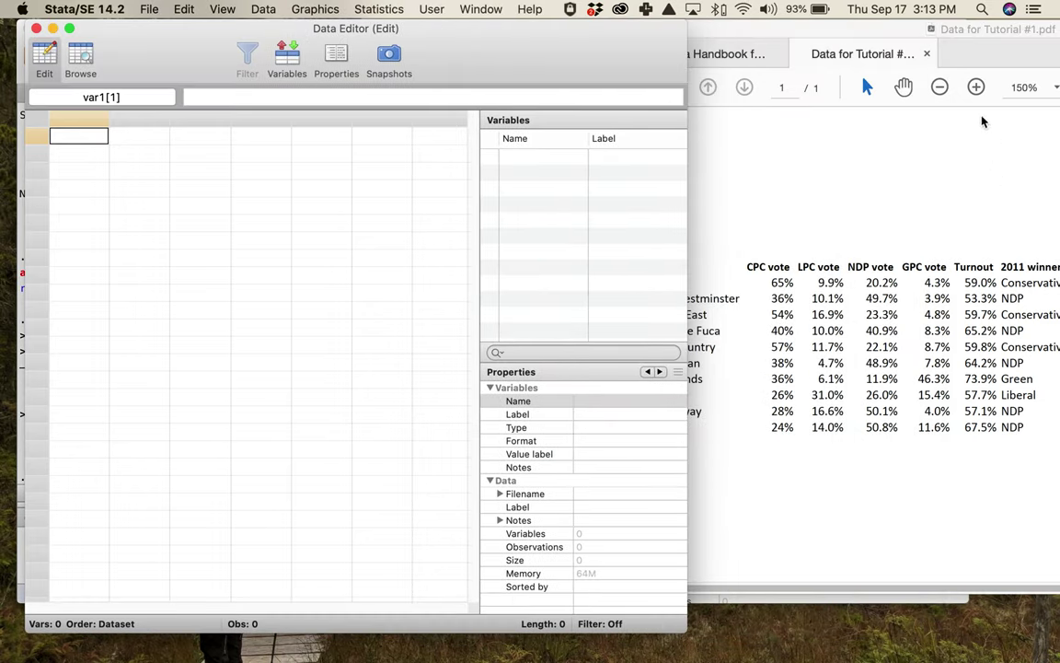
click(856, 34)
drag(856, 34, 1039, 38)
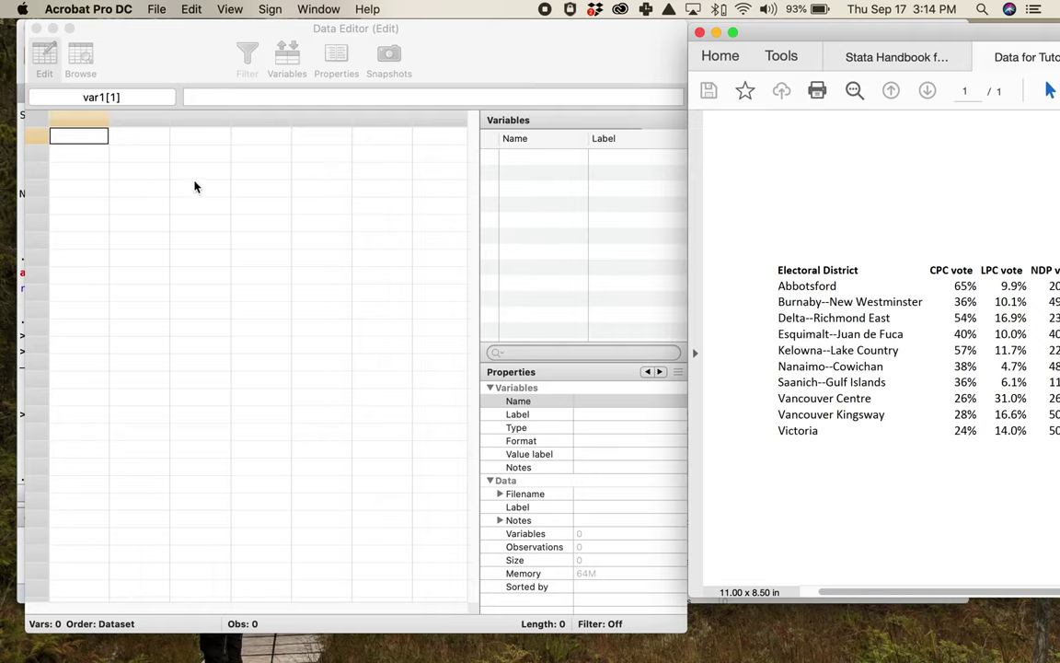
- Enter 'Electoral District' in the first Data Editor cell, creating variable var1
click(82, 141)
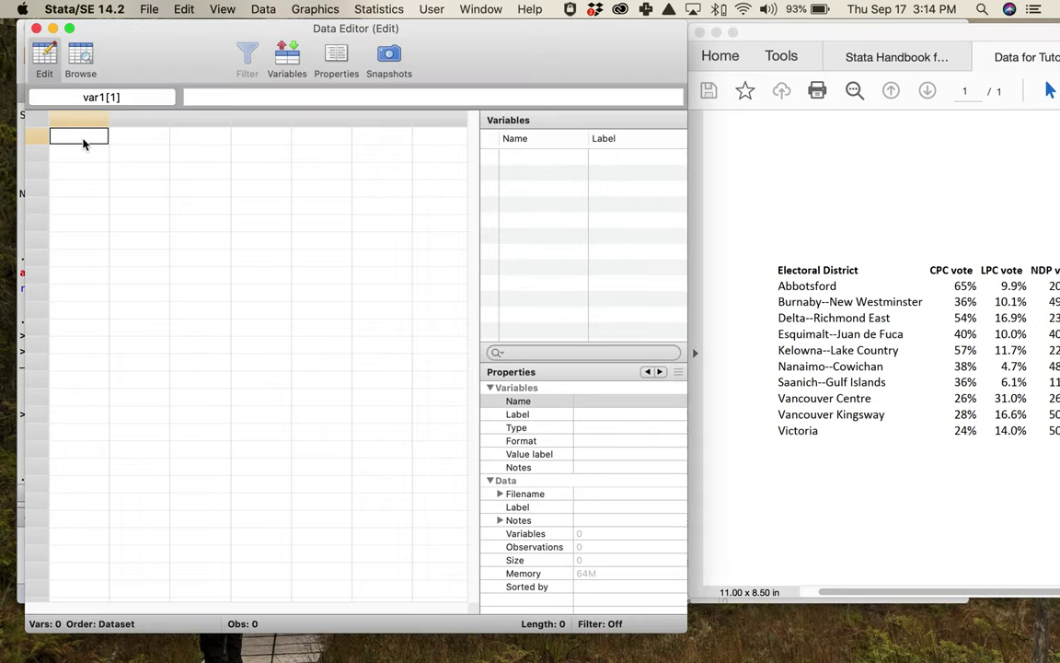
text(Electoral District)
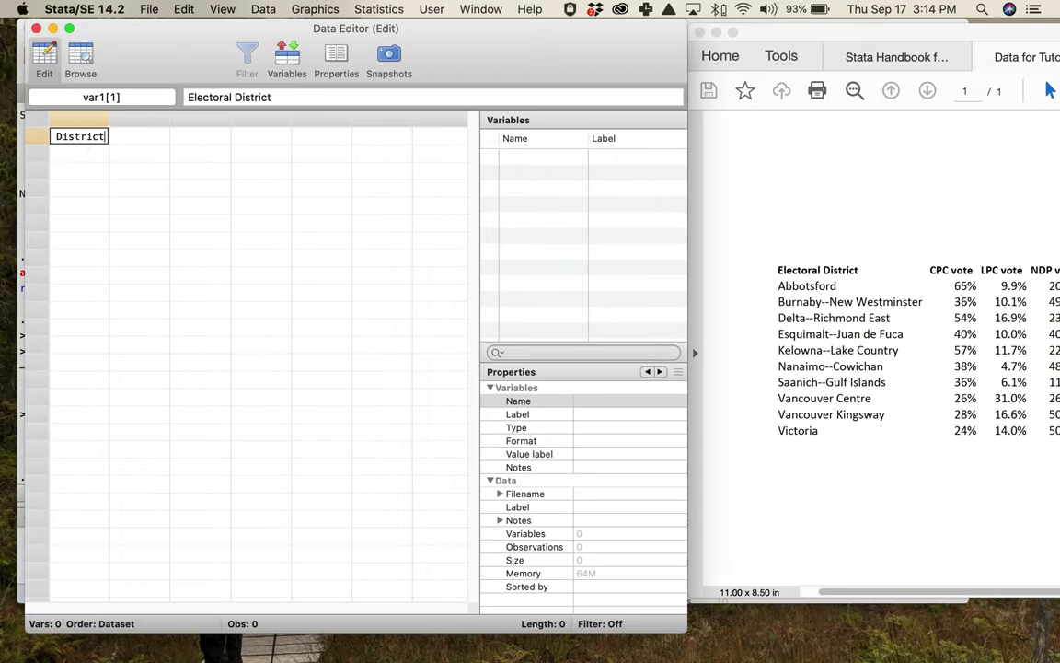
key(Return)
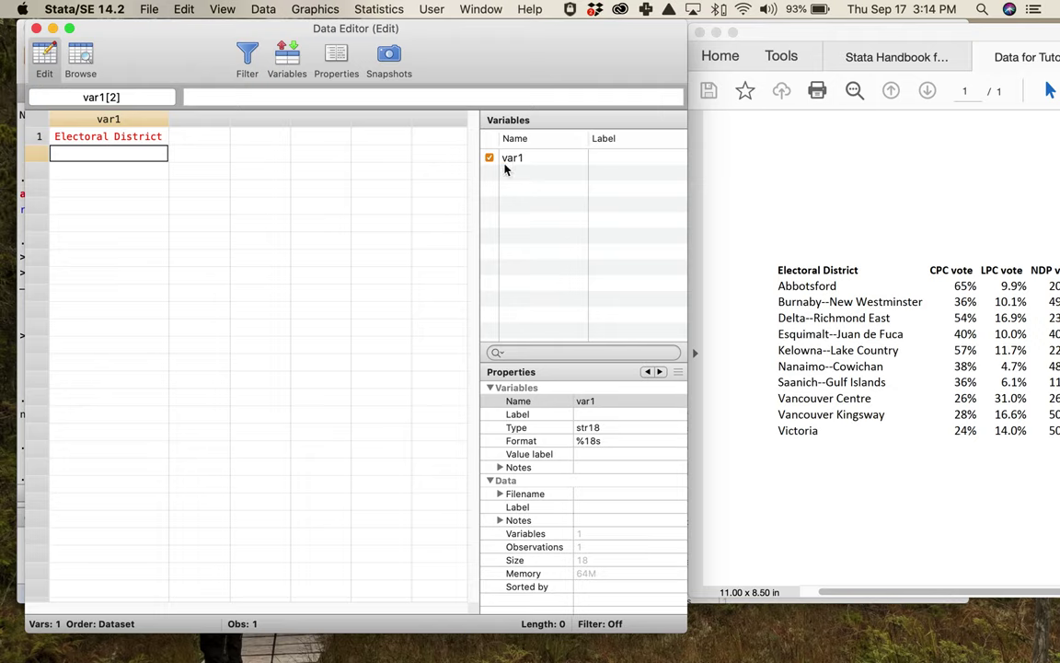
- Inspect the new var1 column, move the Data Editor aside, and return to the main Stata window
click(532, 161)
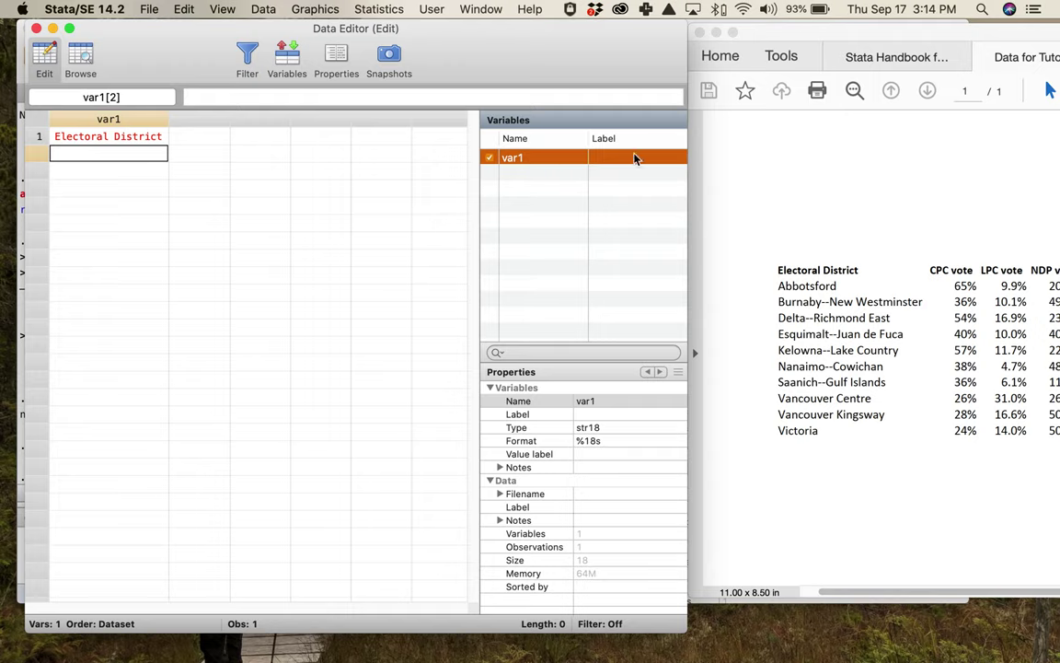
click(143, 136)
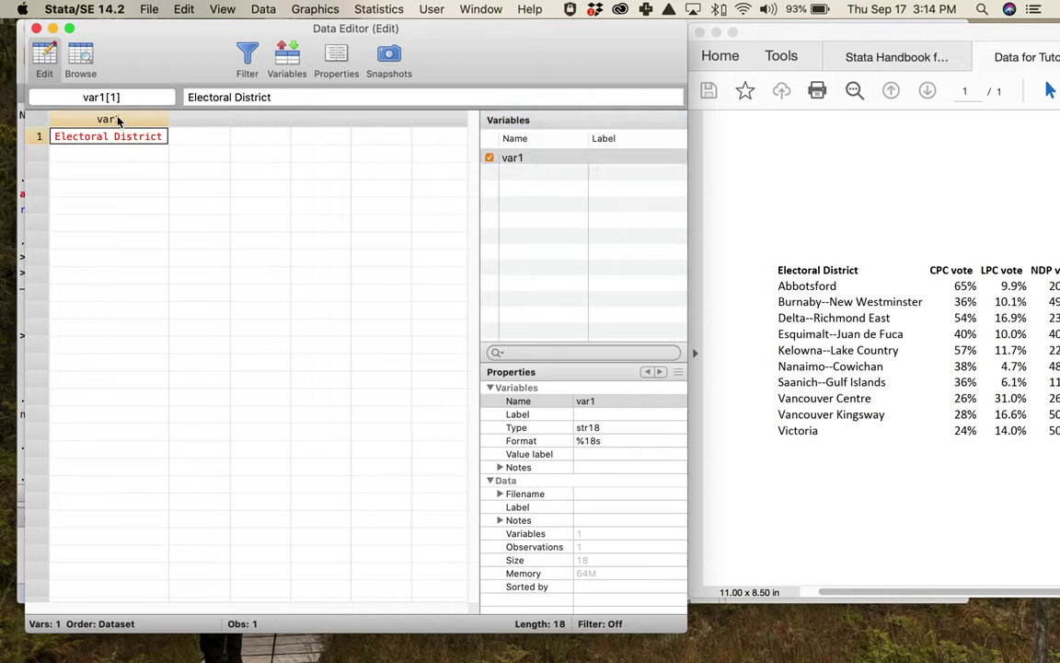
click(118, 119)
drag(166, 39, 507, 34)
click(336, 405)
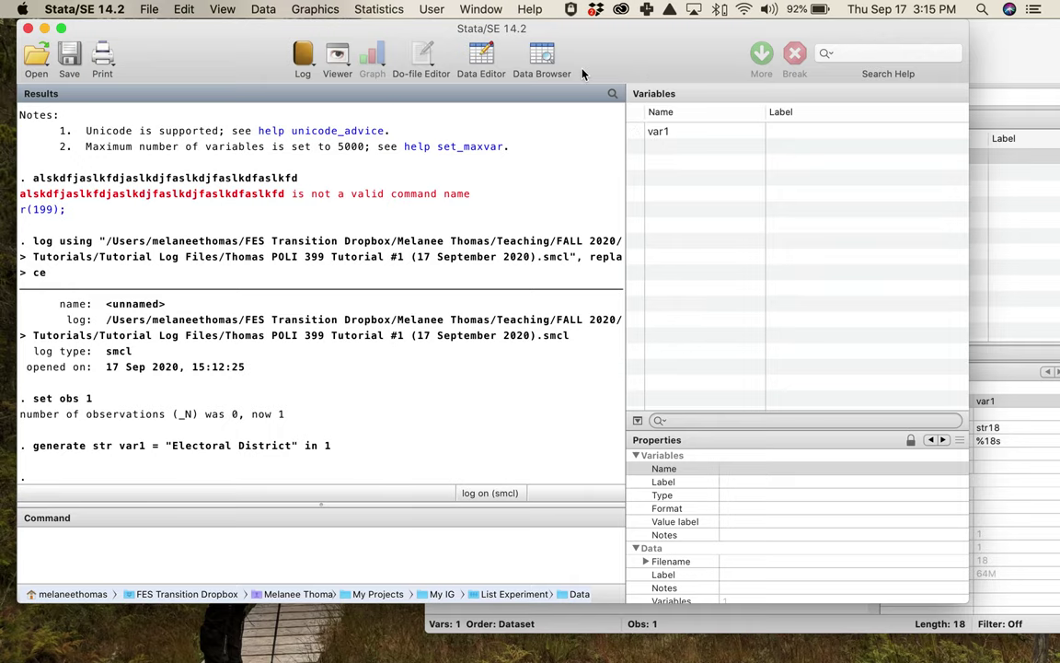
- Reopen the Data Editor showing var1 and position it next to the Acrobat table
click(480, 57)
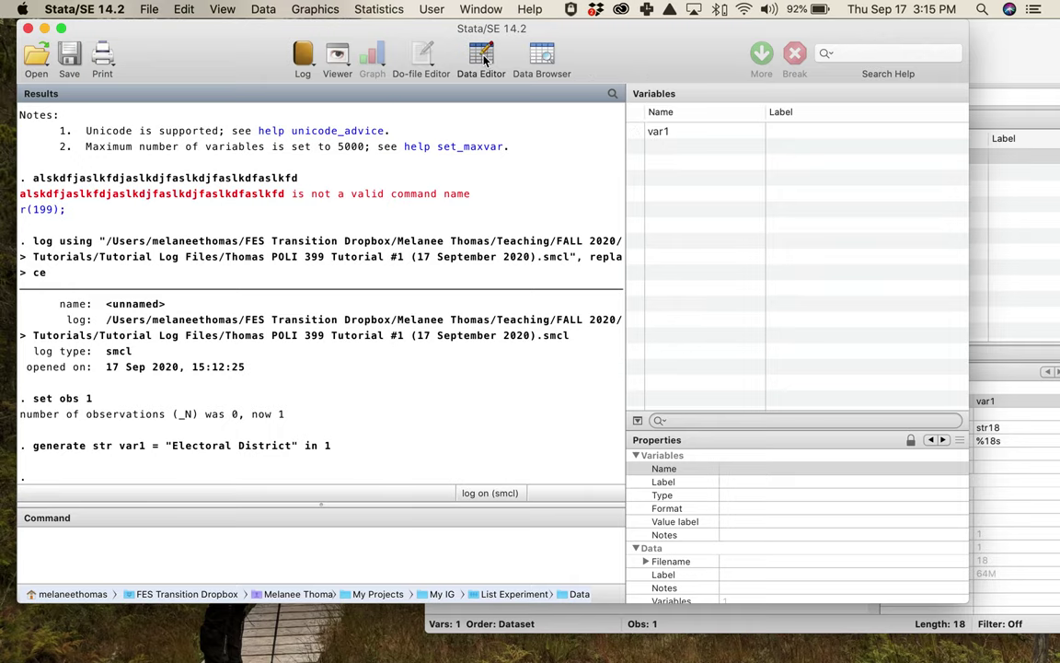
drag(799, 38, 552, 37)
click(1053, 152)
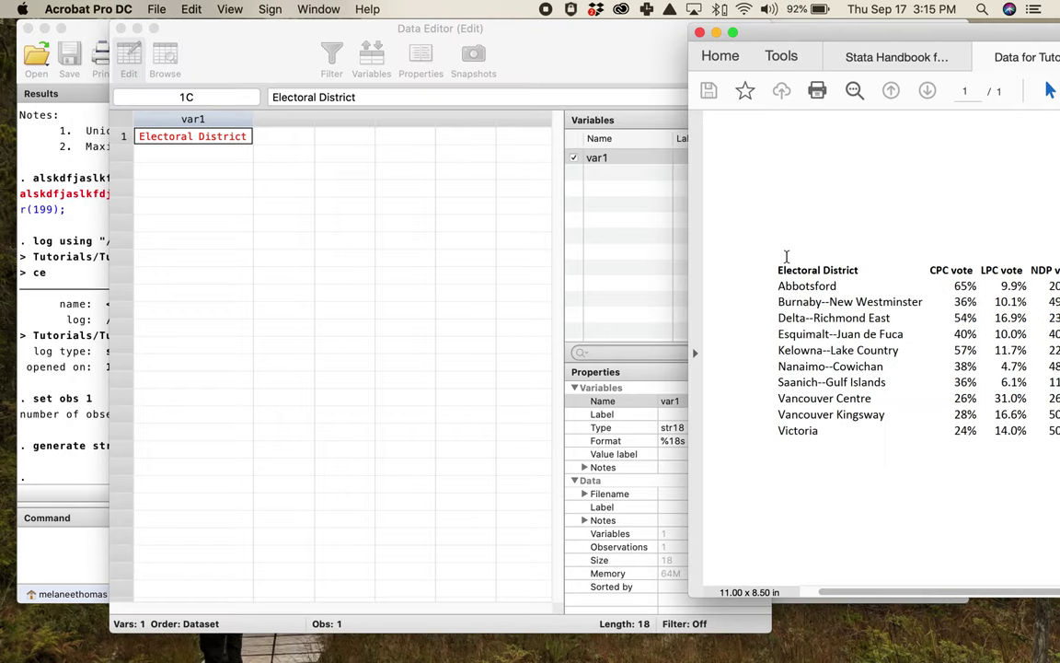
drag(580, 34, 463, 33)
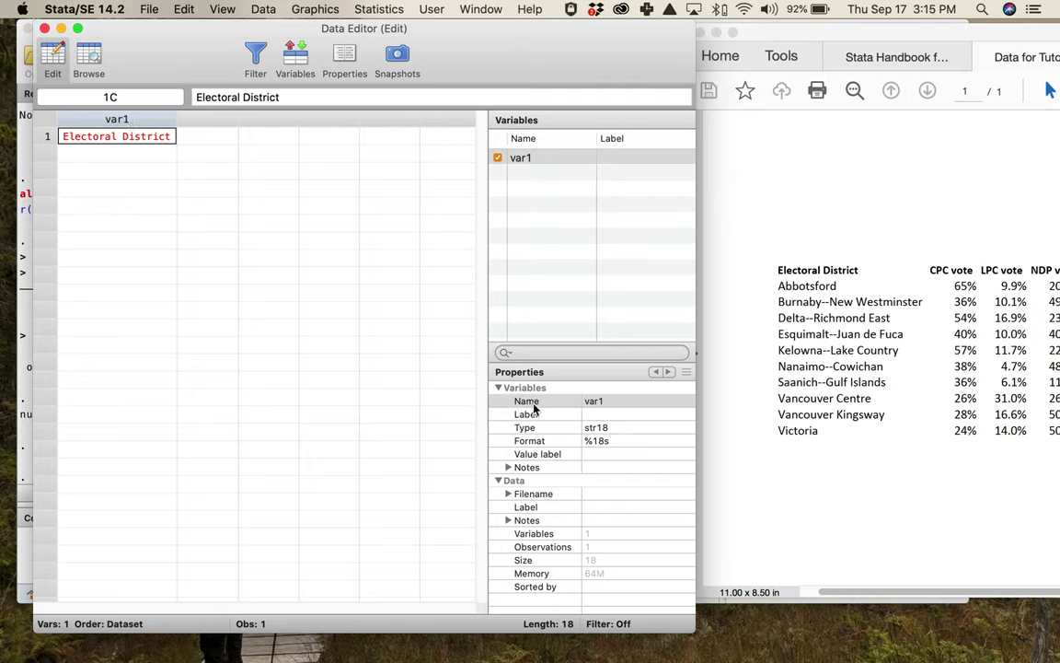
- Try renaming var1 to 'Electoral District', which fails because of the space
click(611, 403)
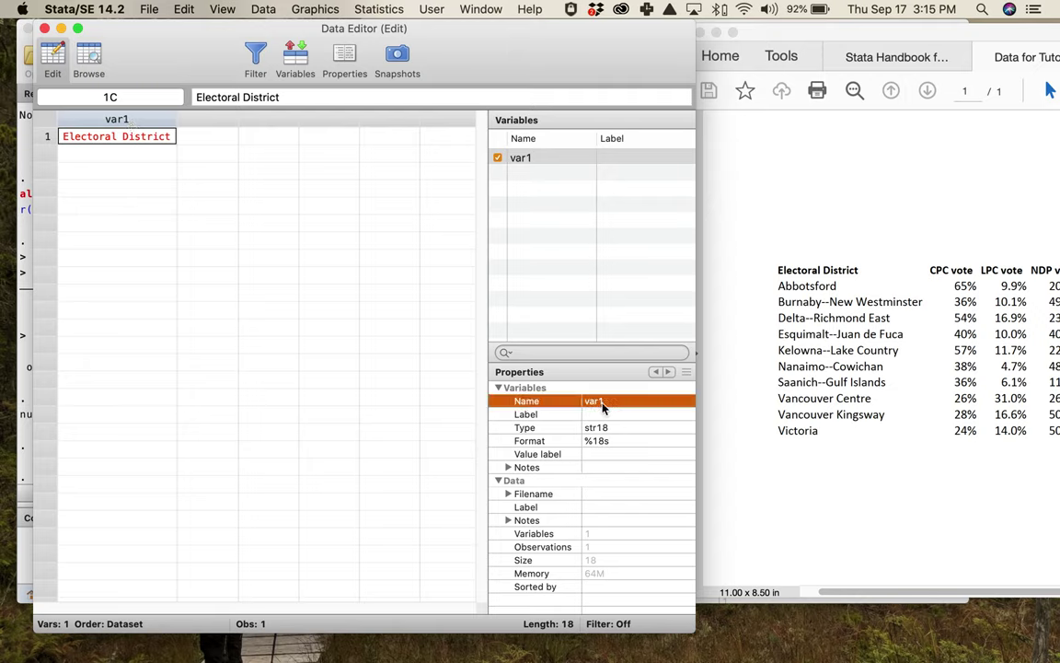
click(603, 405)
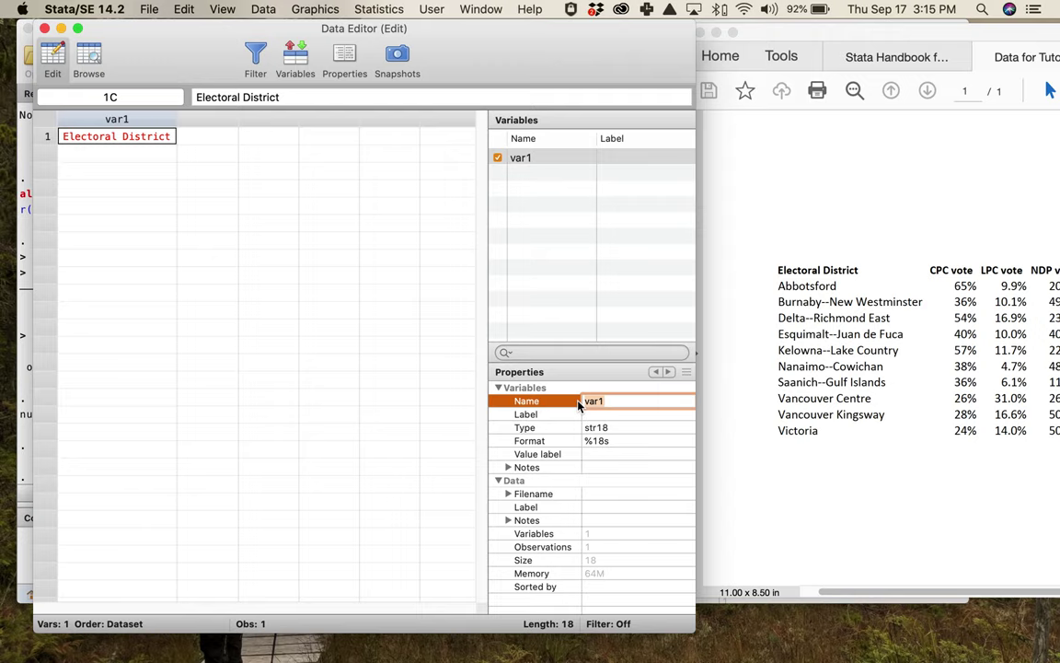
text(Electoral )
text(Distrcit)
key(BackSpace)
key(BackSpace)
key(BackSpace)
text(ict)
key(Return)
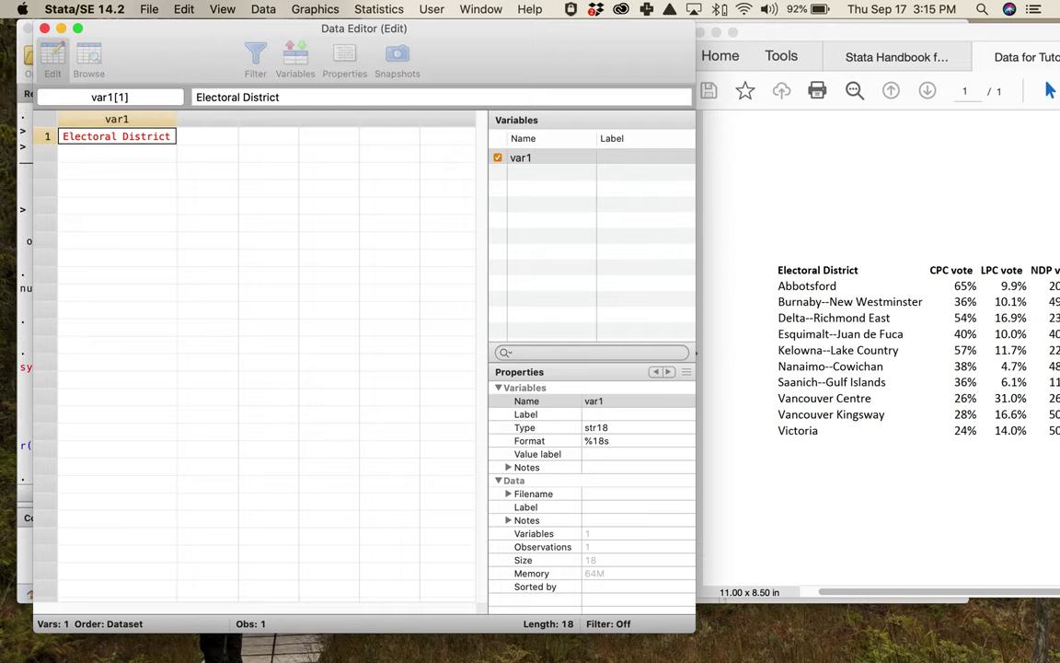
- Rename var1 to Electoral_District using an underscore instead of a space
click(611, 403)
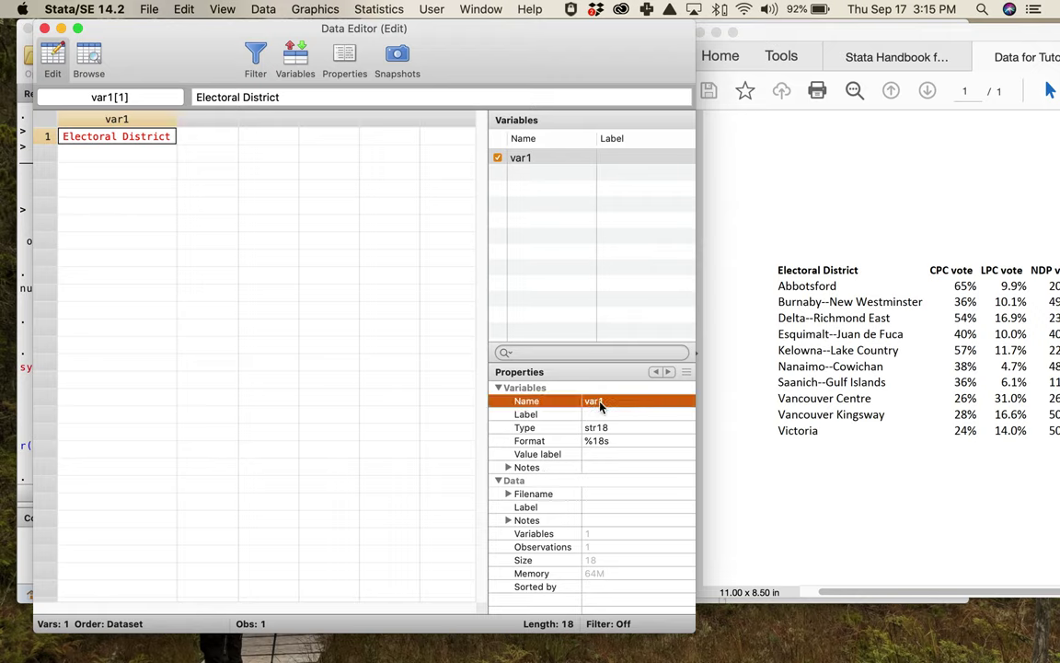
click(600, 402)
text(Election)
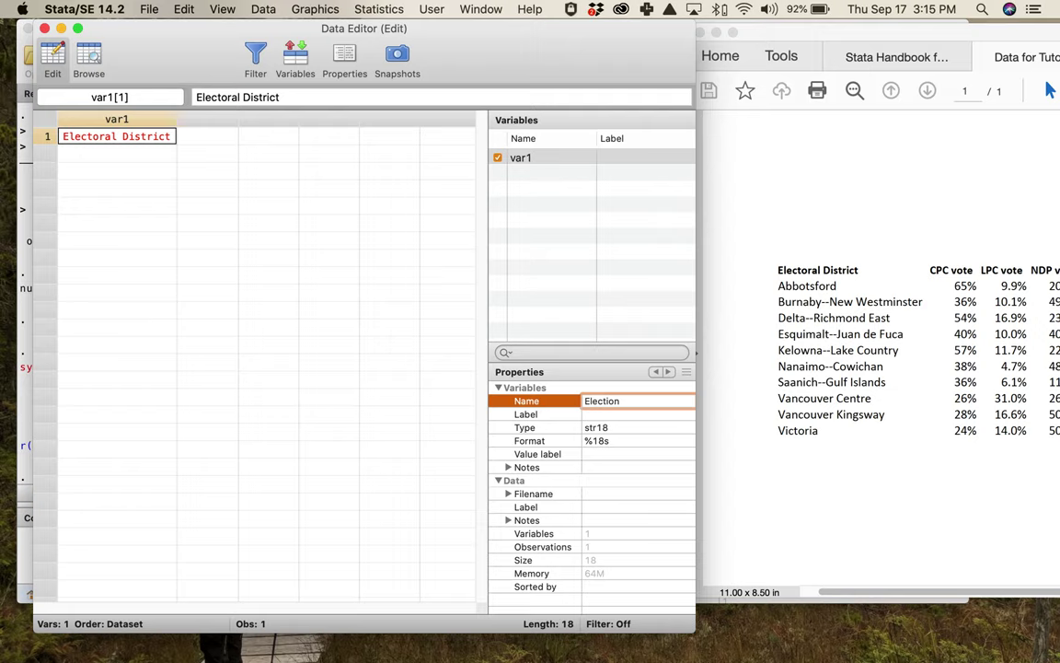
key(BackSpace)
key(BackSpace)
key(BackSpace)
text(oral_District)
key(Return)
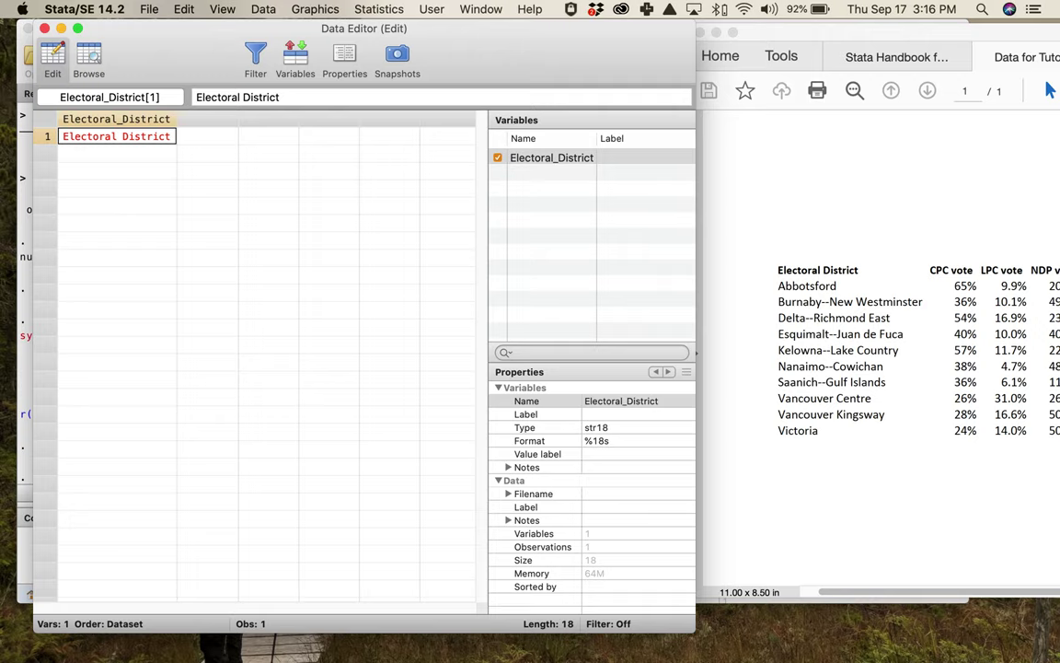
- Retype the variable's name in Properties as Electoral_District
click(635, 402)
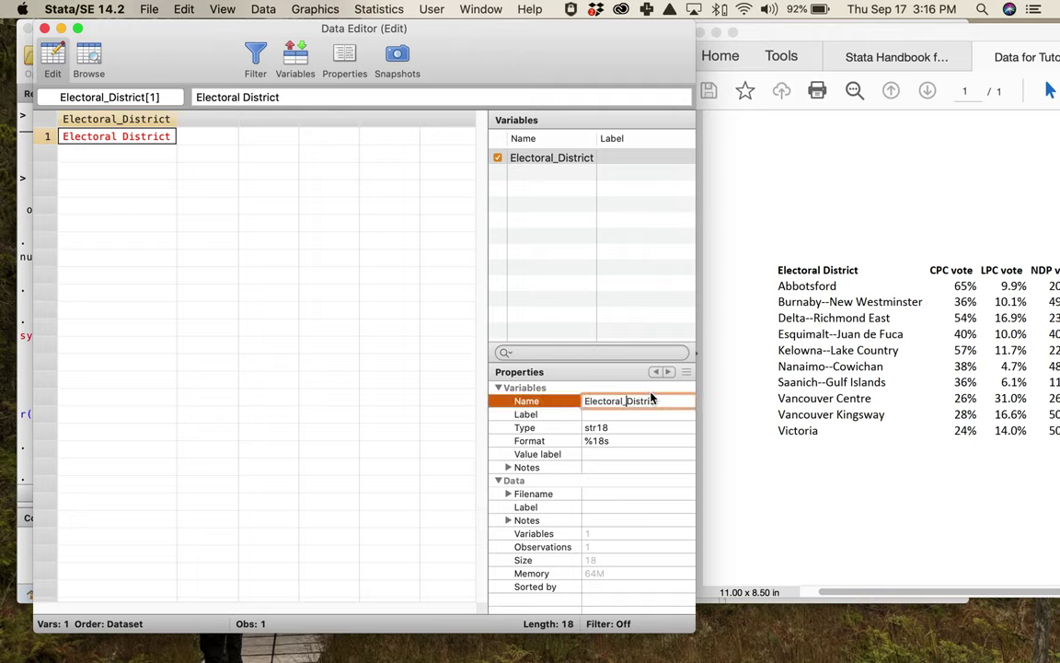
key(BackSpace)
drag(652, 402, 573, 406)
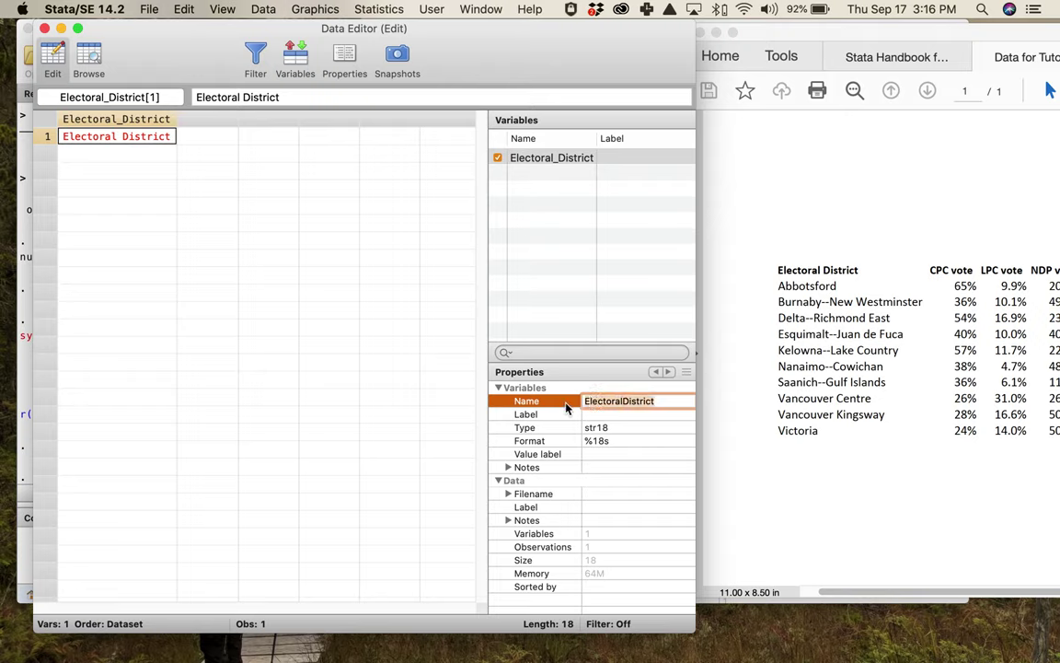
text(ED)
key(BackSpace)
text(lectoral_District)
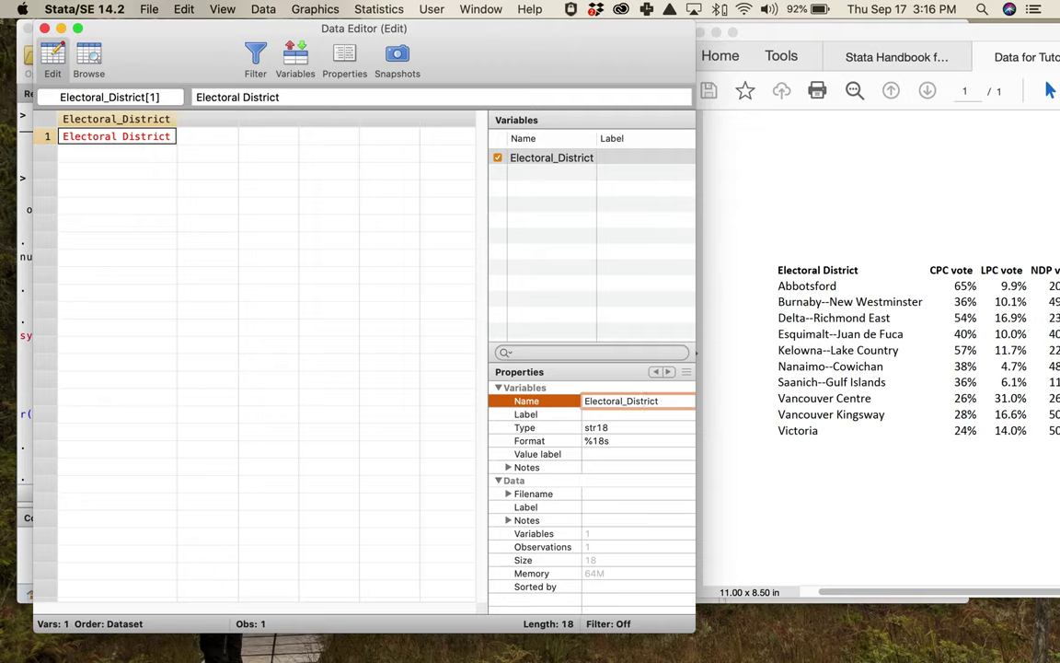
key(Return)
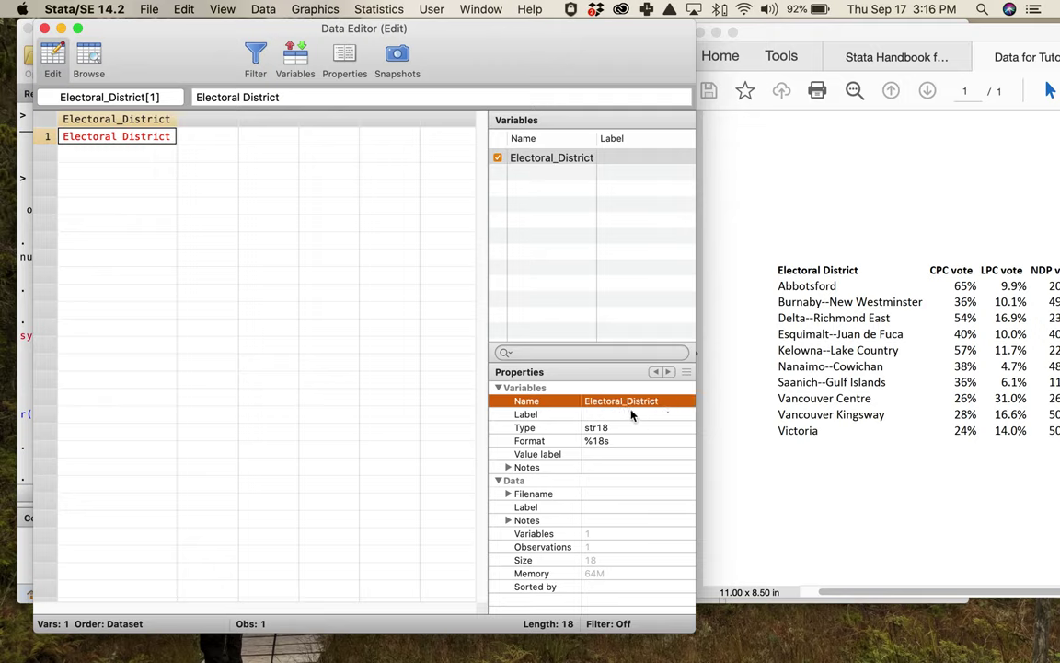
- Change the variable name to Election_District and apply it
click(626, 403)
text(variable1)
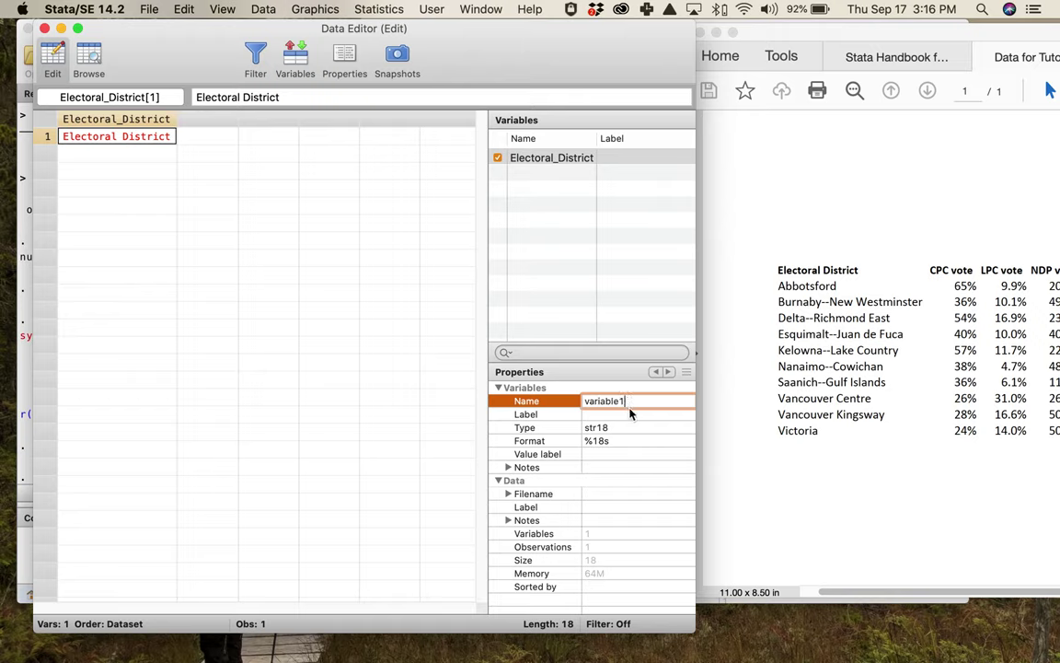
drag(630, 405, 582, 406)
text(lection_District)
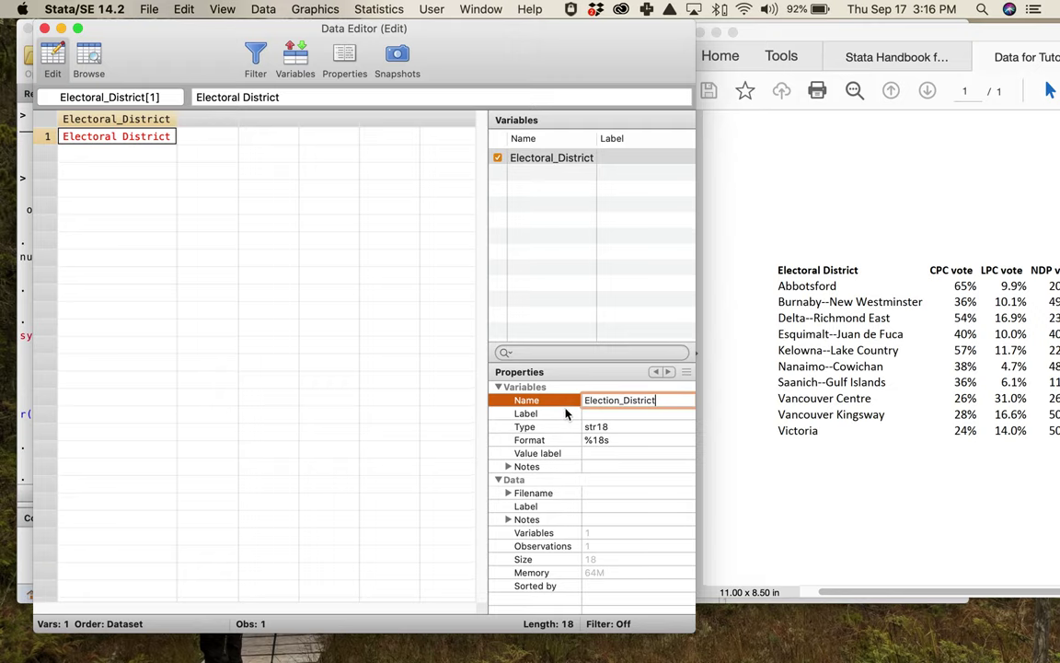
click(600, 416)
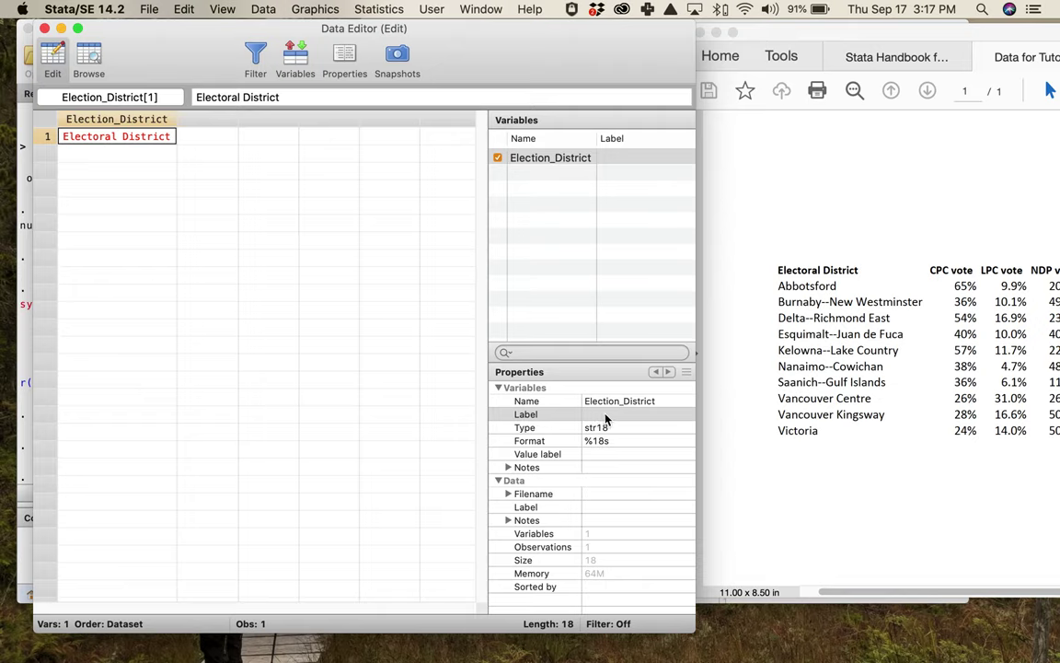
- Set the variable label to 'Electoral District'
click(606, 415)
text(Electoral District)
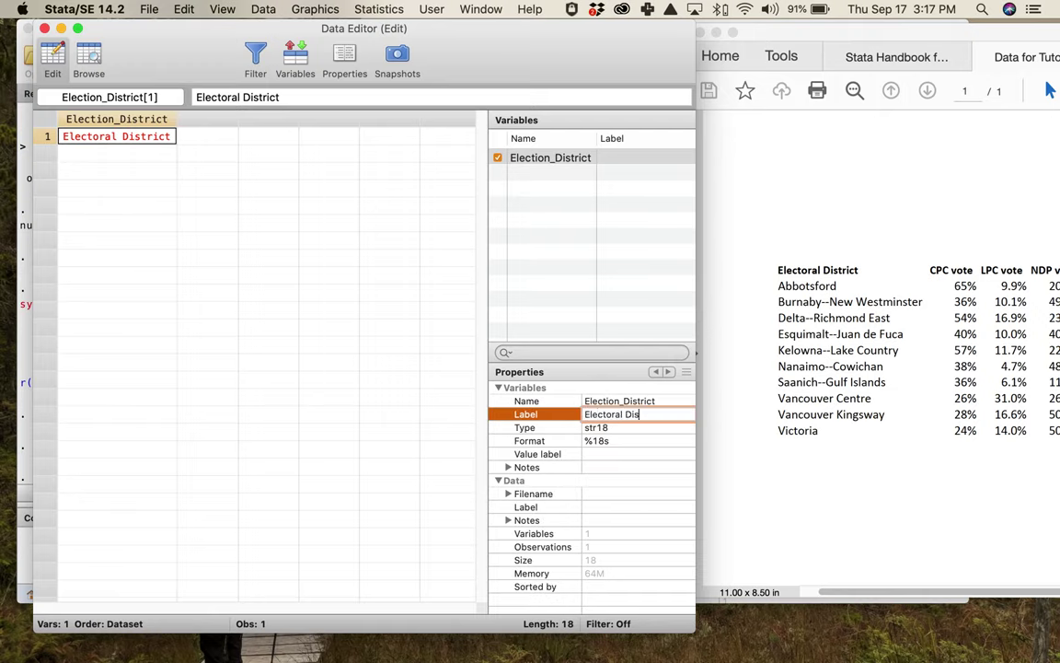
click(621, 406)
- Rename the variable from Election_District back to Electoral_District
click(619, 403)
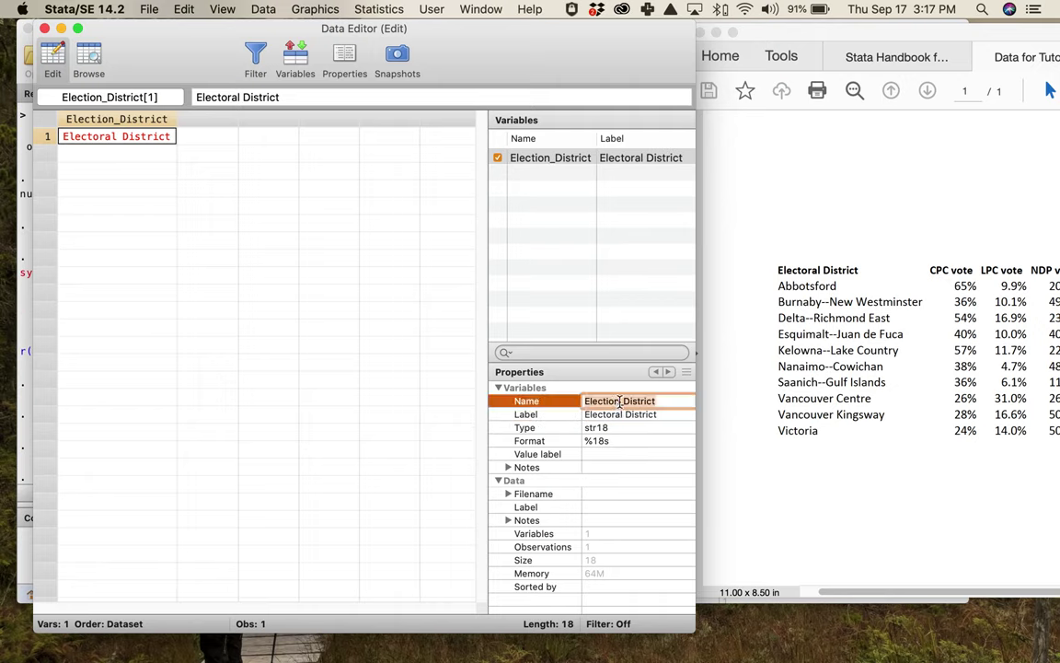
key(BackSpace)
key(BackSpace)
key(BackSpace)
text(oral)
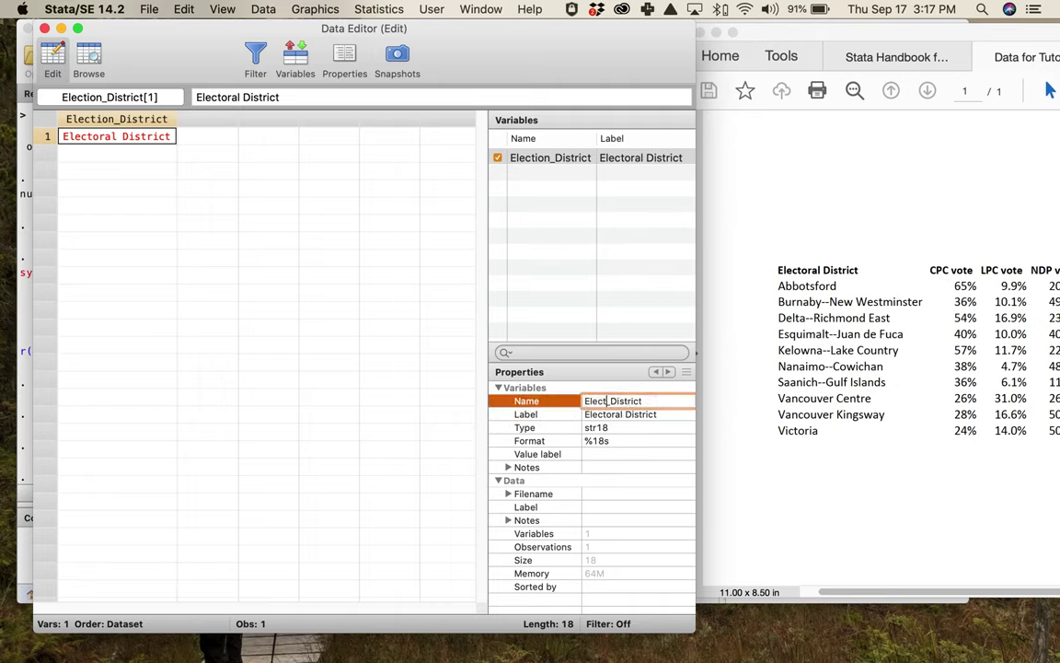
key(Return)
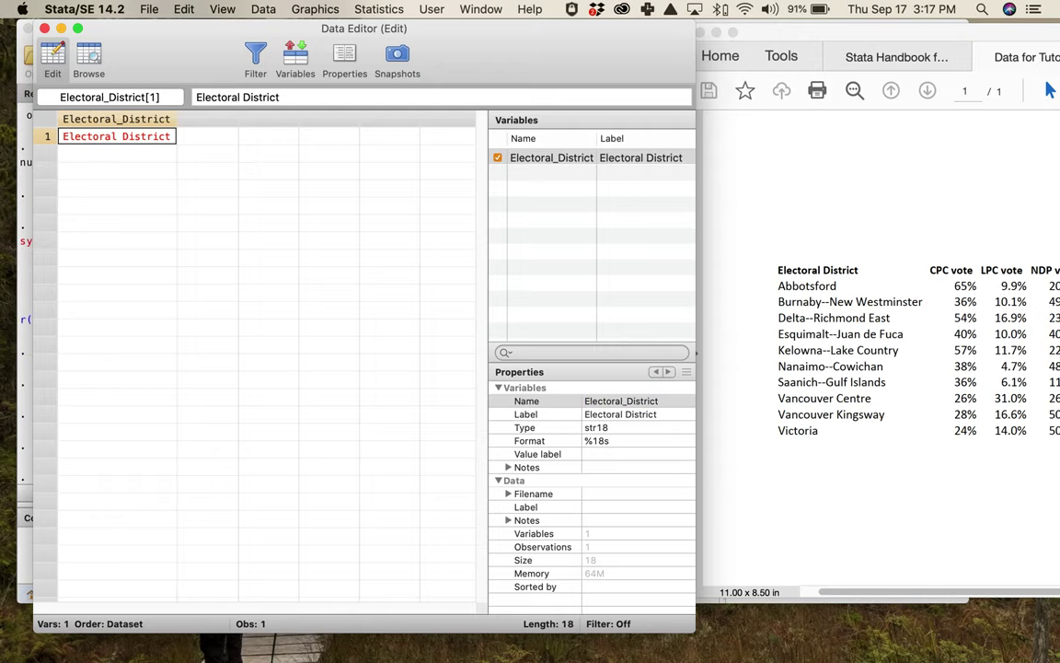
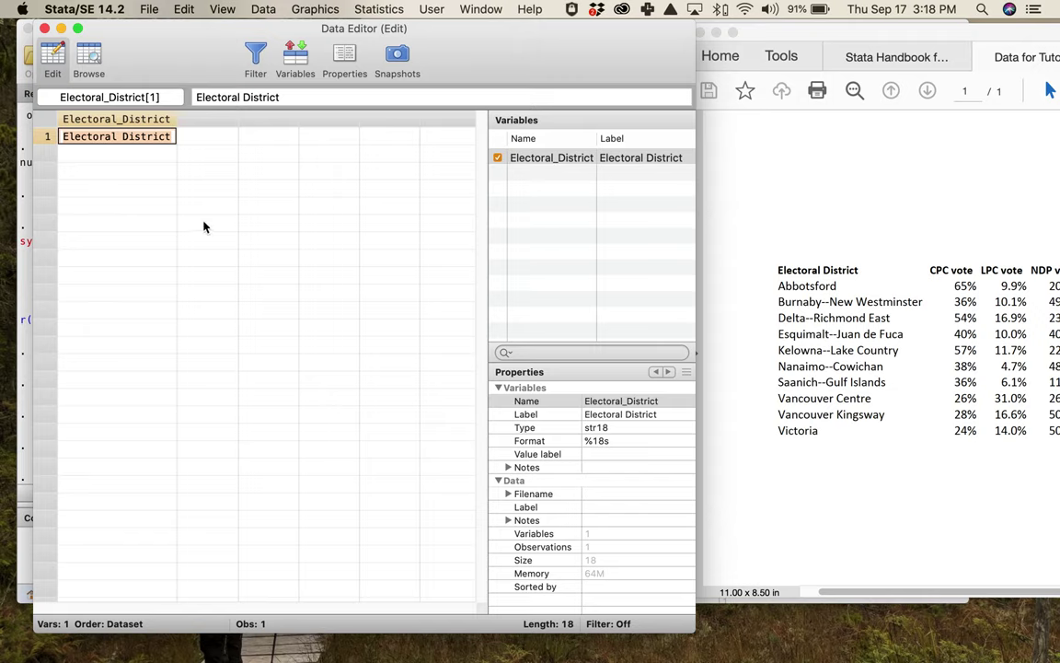
- Enter Abbotsford through Kelowna--Lake Country as Electoral_District rows 1–5, fixing typos
text(Abbotsford)
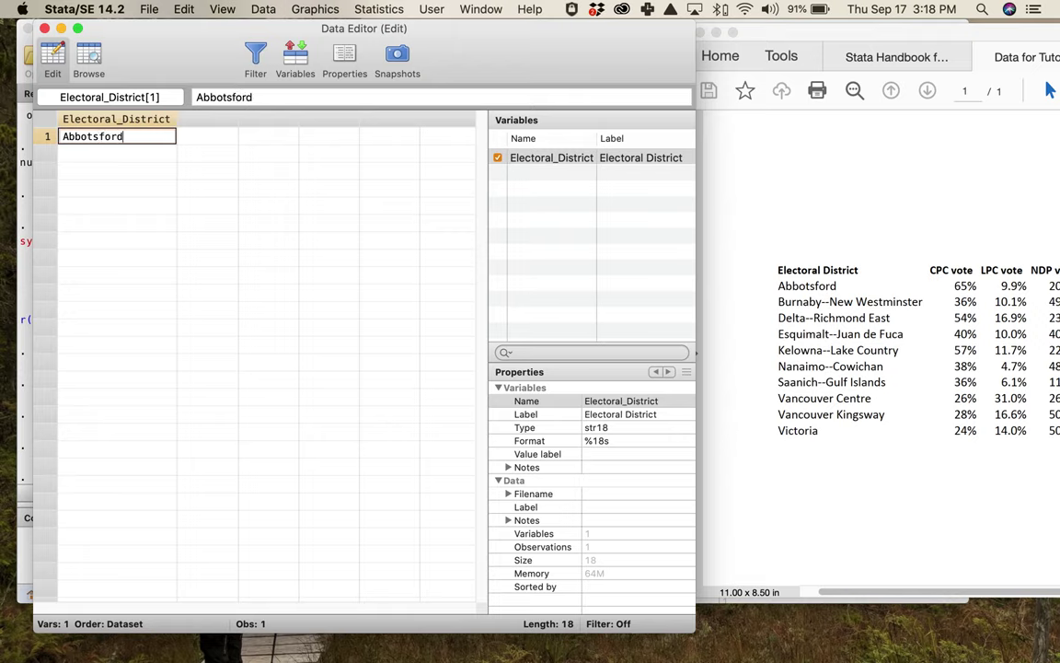
key(Return)
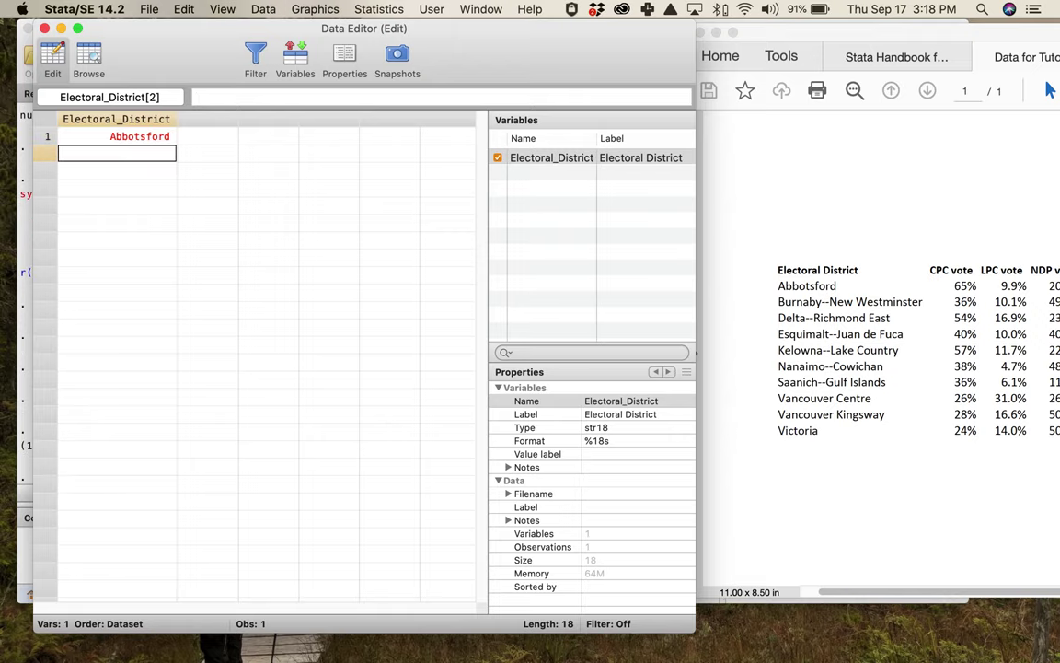
text(Burnabu)
key(BackSpace)
text(y--New)
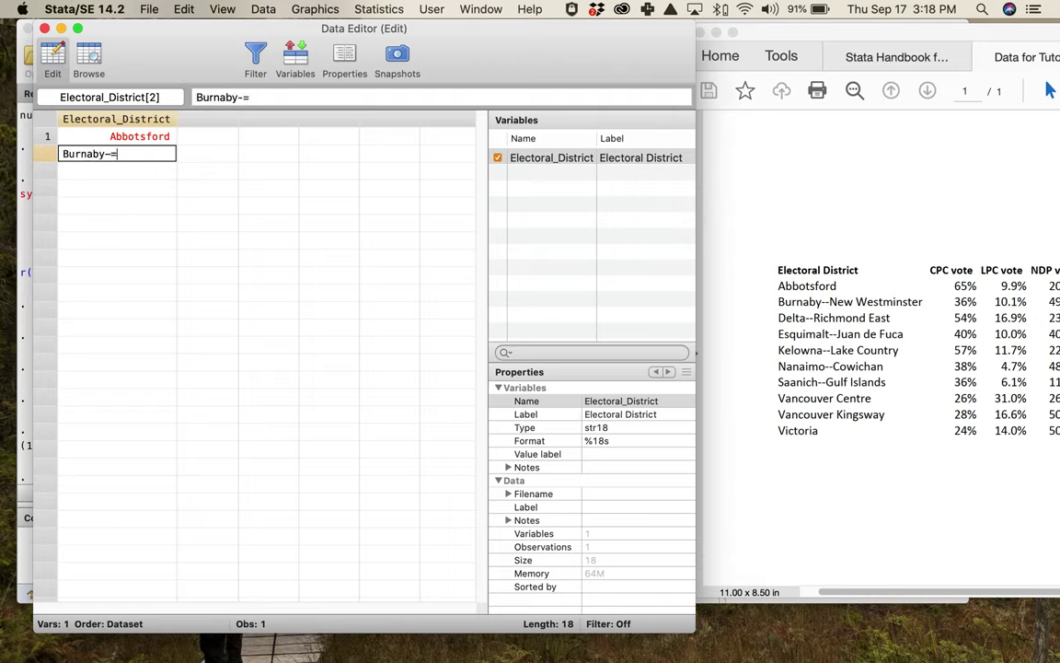
text( Westminste)
key(Escape)
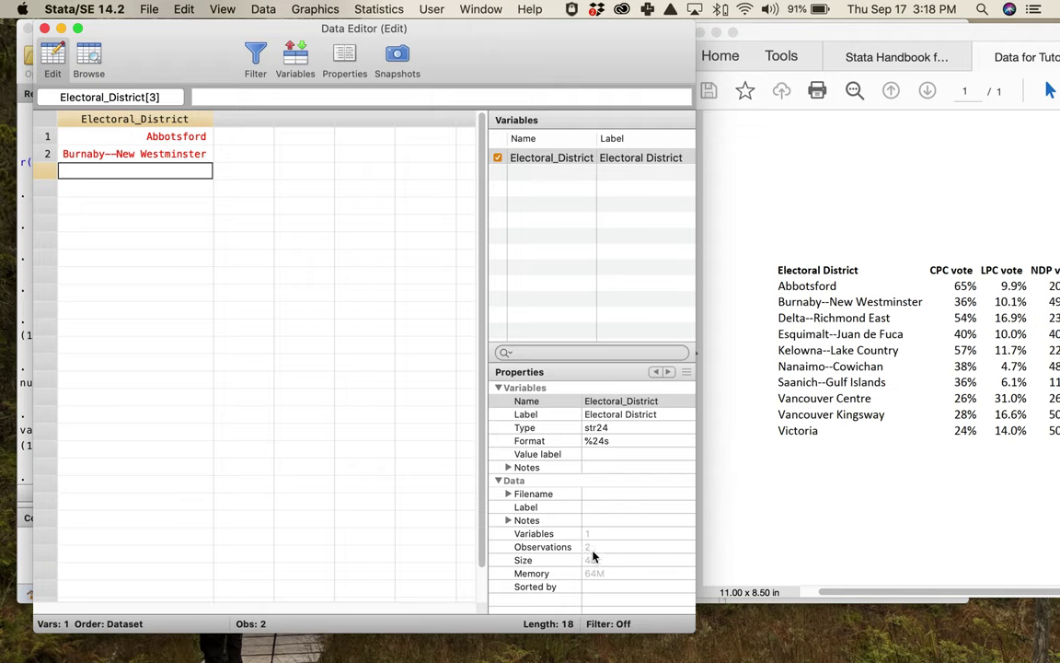
text(Delta--Richmond Es)
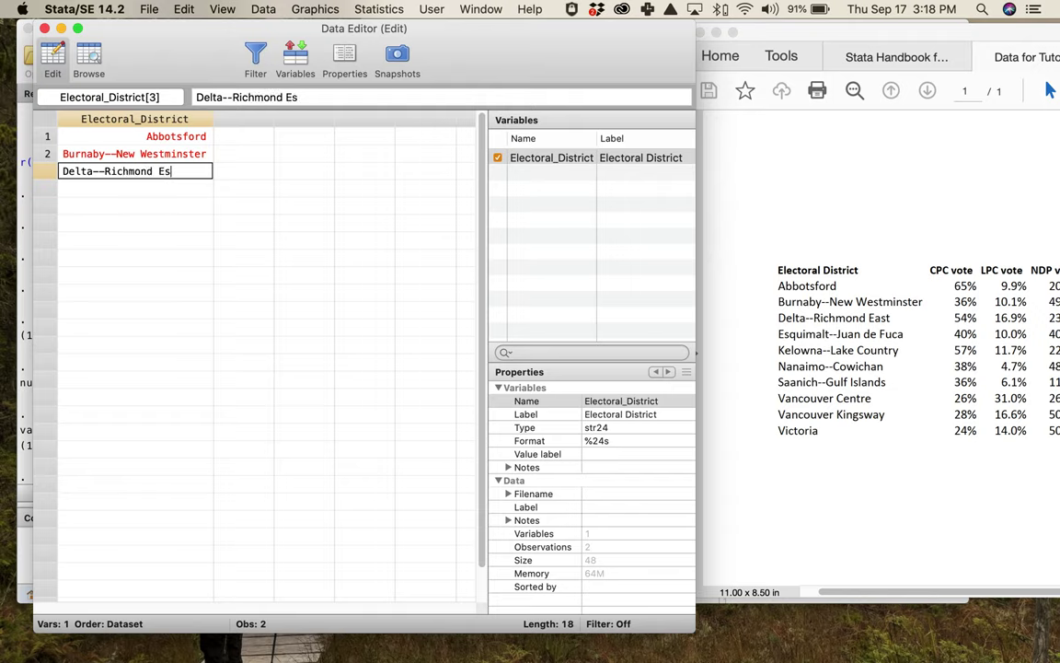
text(ast)
key(Return)
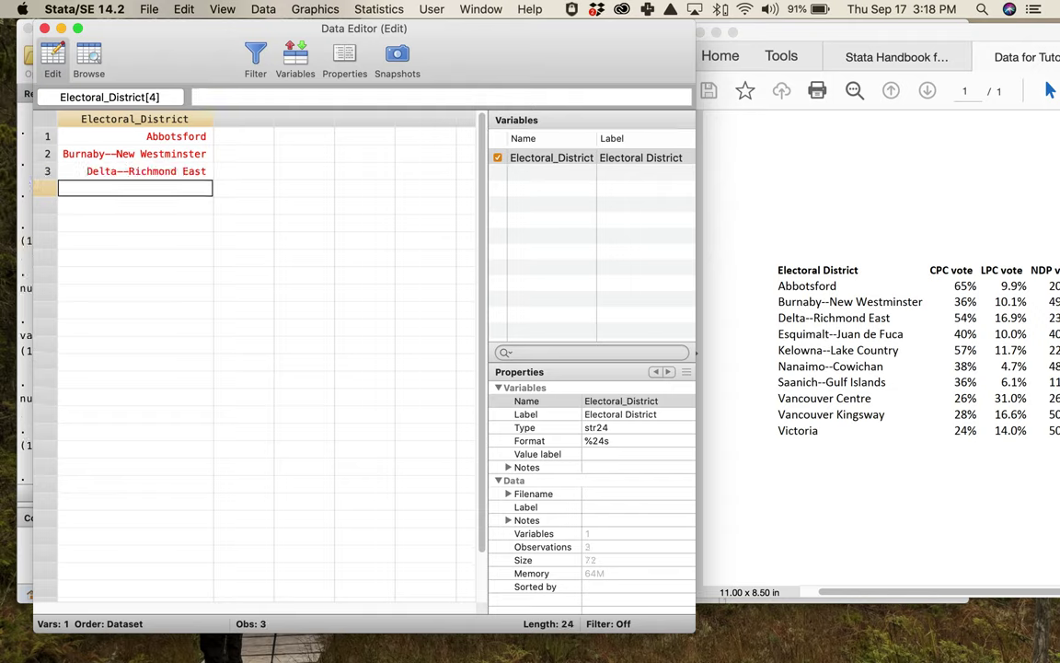
text(Esquimalt--Juan)
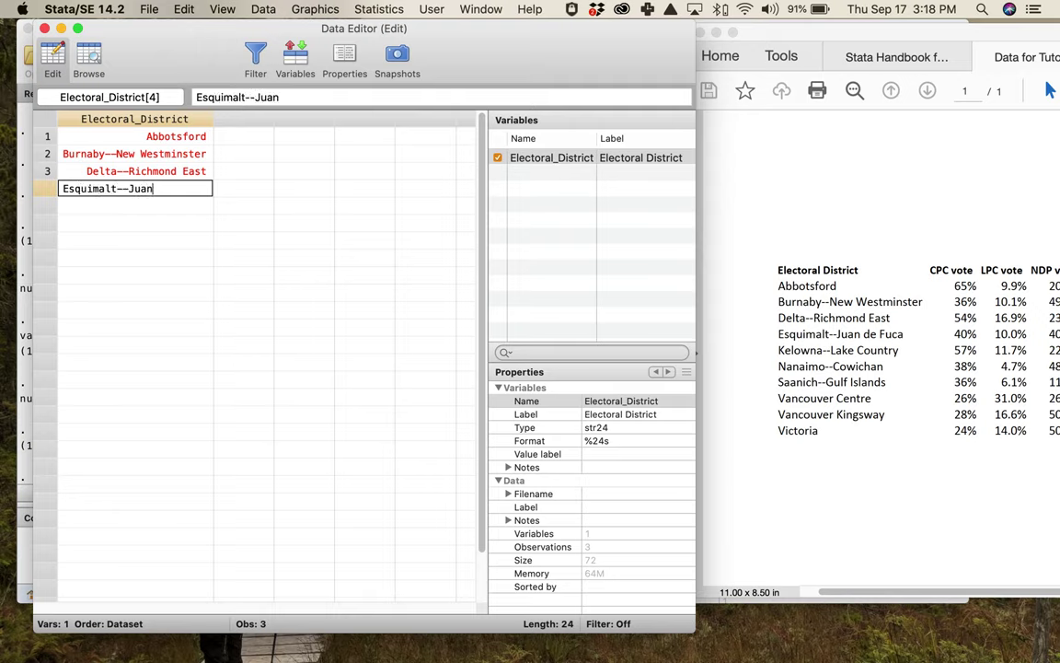
text( de Fuca)
key(Return)
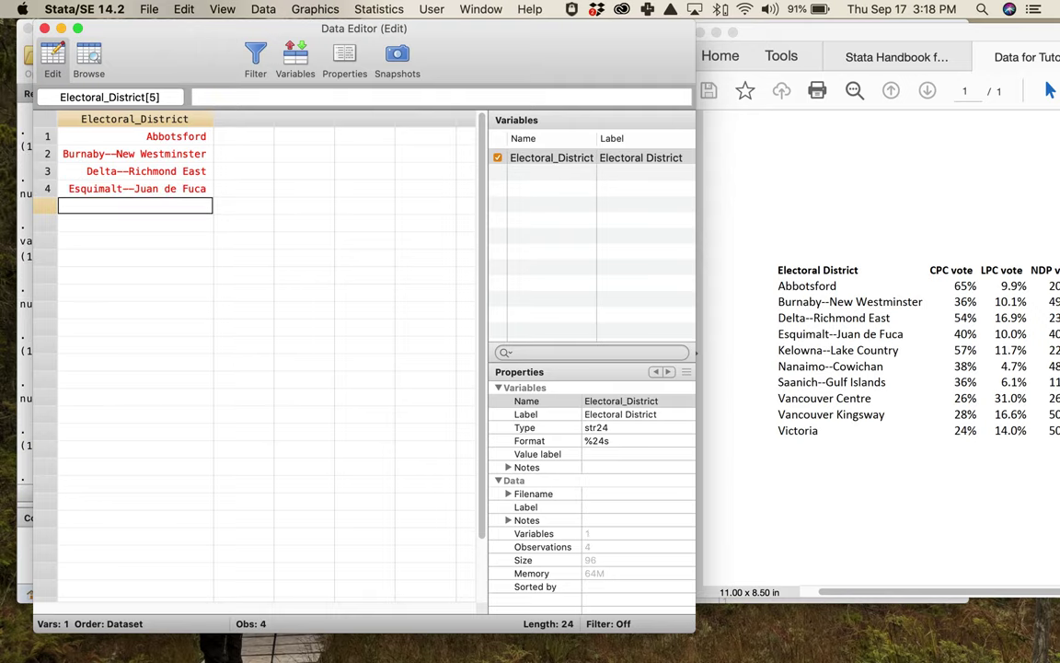
text(Kelowna--)
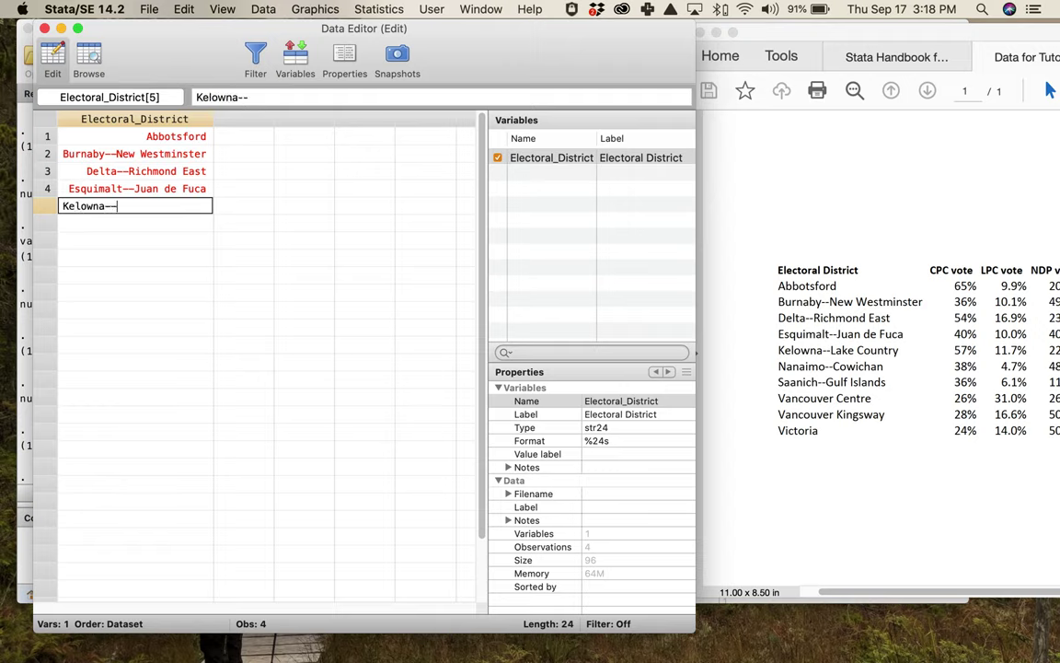
text(Lake Country)
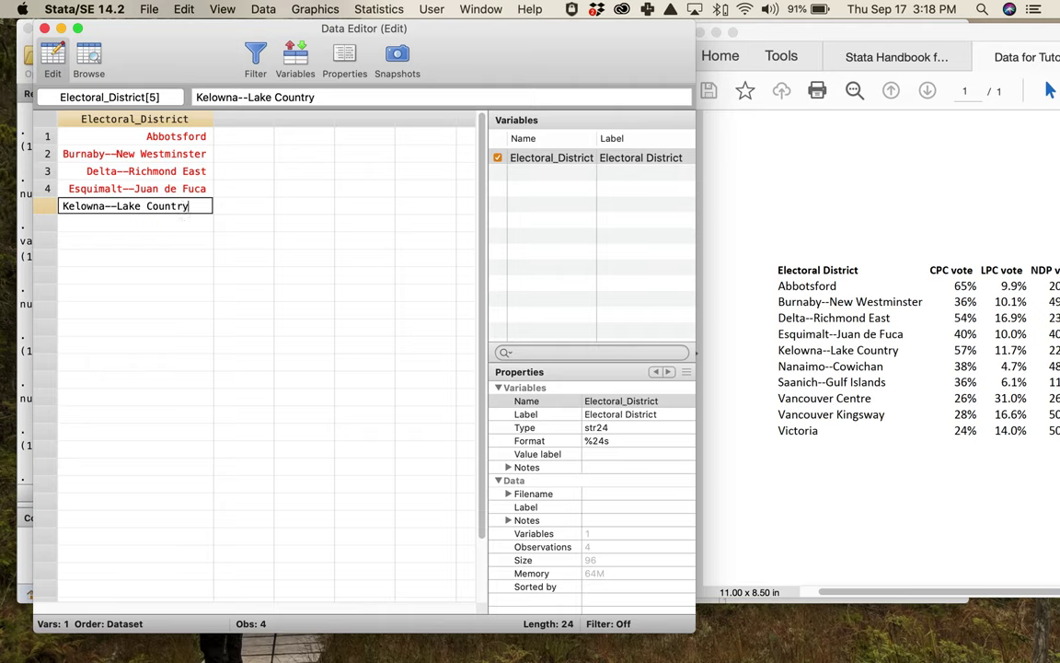
key(Return)
- Enter Nanaimo--Cowichan, Saanish--Gulf Islands, Vancouver Centre, Vancouver Kingsway and Victoria as rows 6–10
text(Nanaimo)
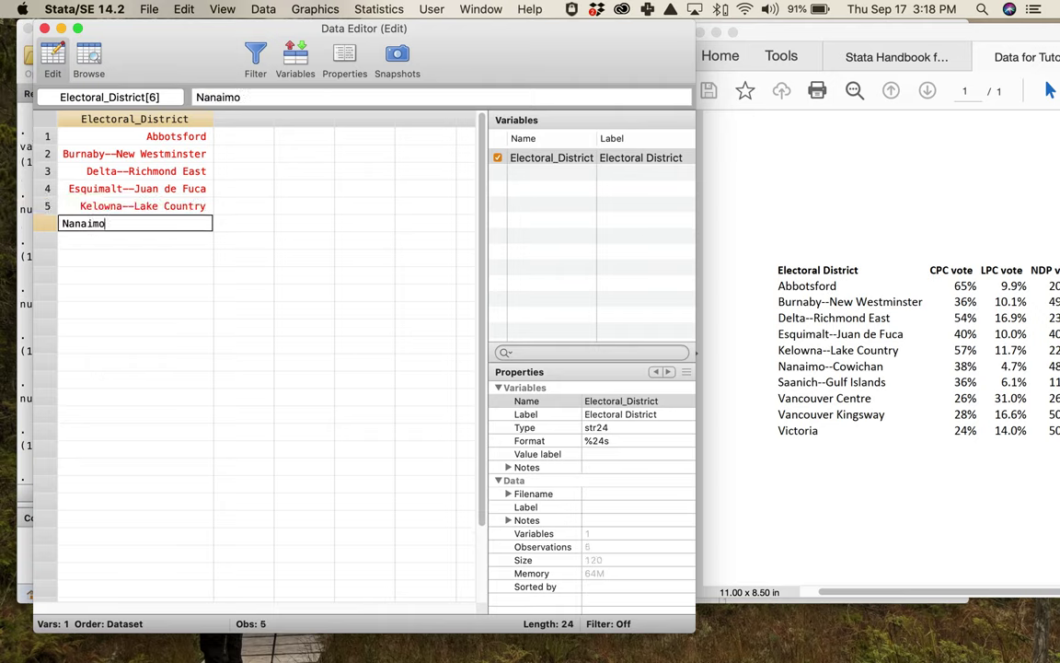
text(--Cowichan)
key(Return)
text(S)
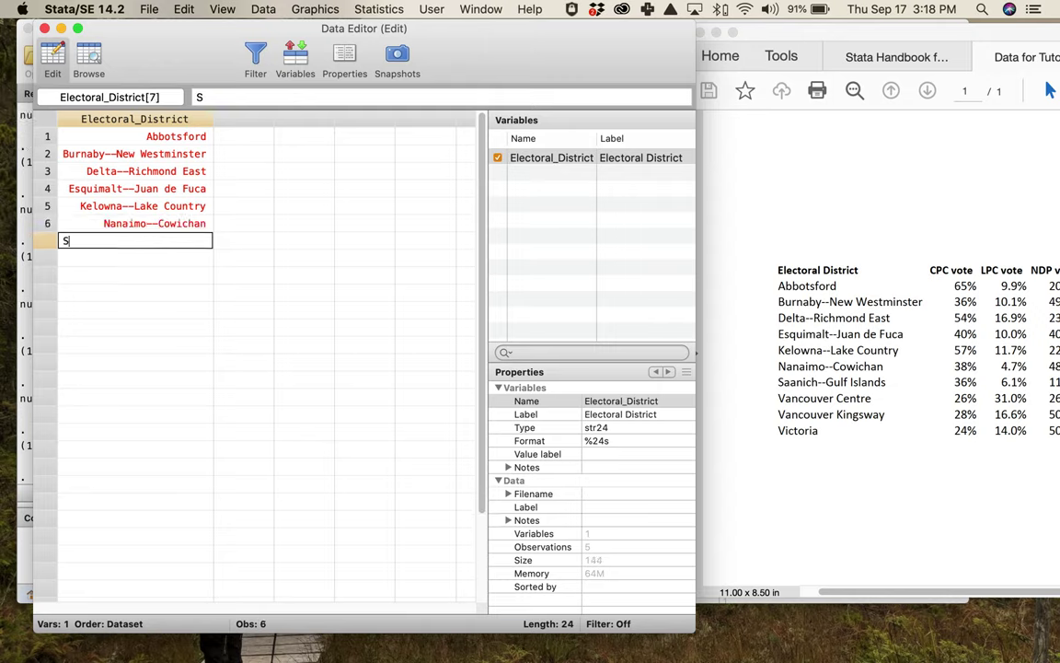
text(aanish--Gu)
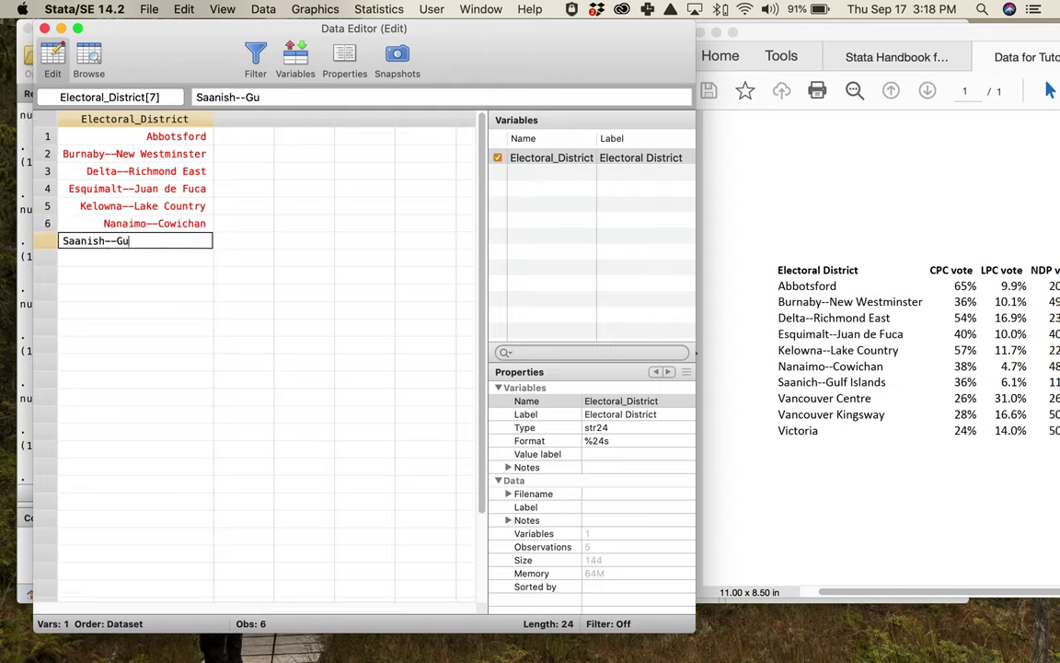
text(lf islan)
key(BackSpace)
key(BackSpace)
key(BackSpace)
key(BackSpace)
key(BackSpace)
text(Islands)
key(Return)
text(V)
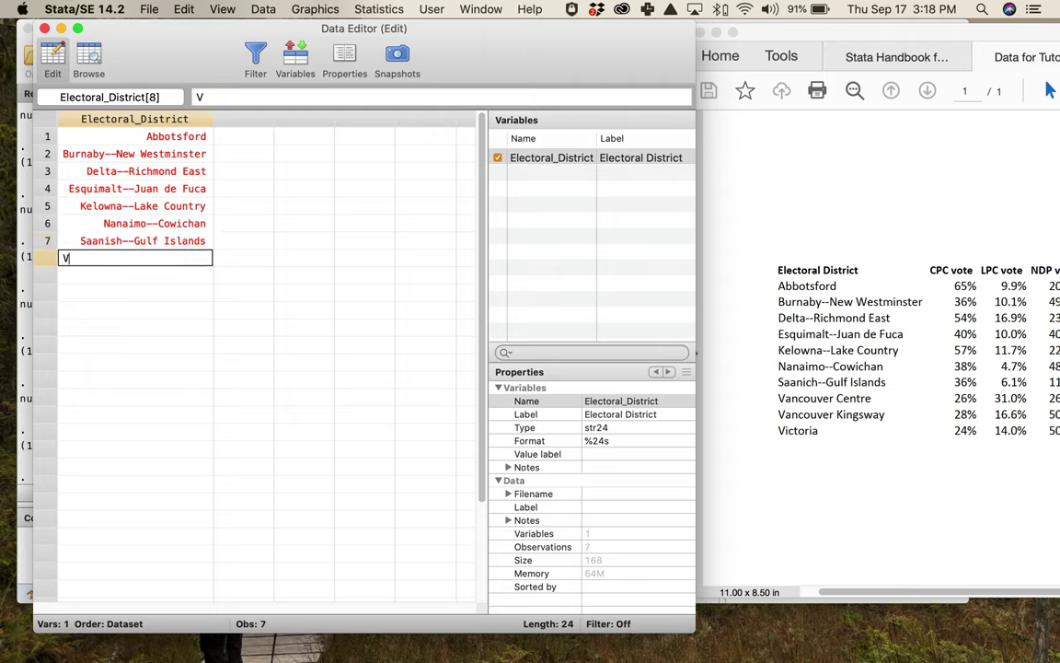
text(ancouver CEntr)
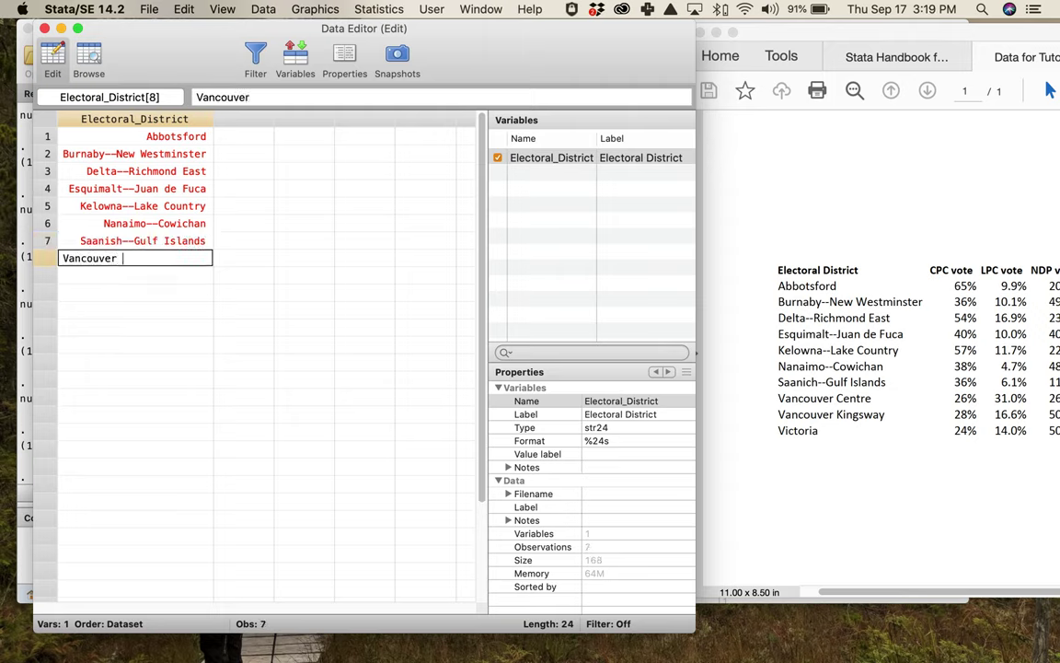
key(BackSpace)
key(BackSpace)
key(BackSpace)
key(BackSpace)
text(entre)
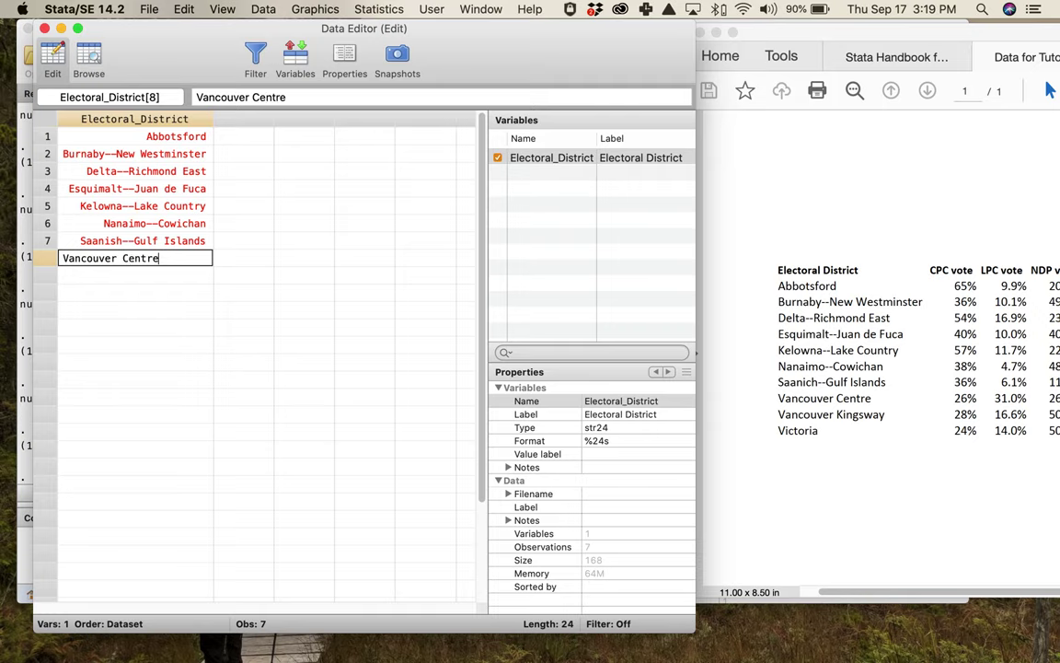
key(Return)
text(Vancouver)
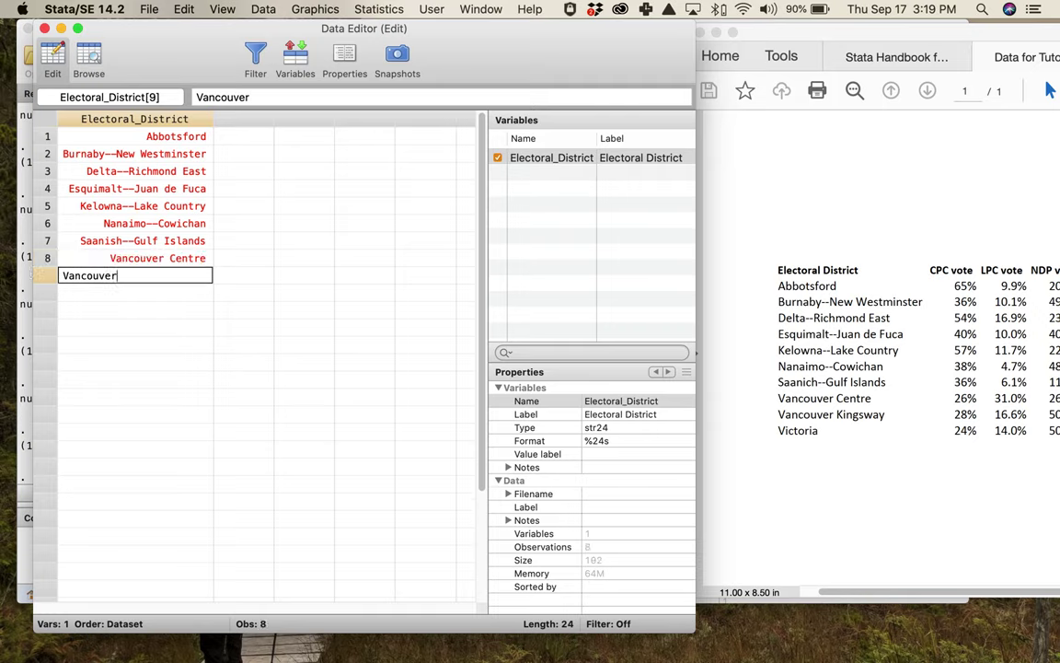
text( Kingsway)
key(Return)
text(Vito)
key(BackSpace)
key(BackSpace)
text(ctoria)
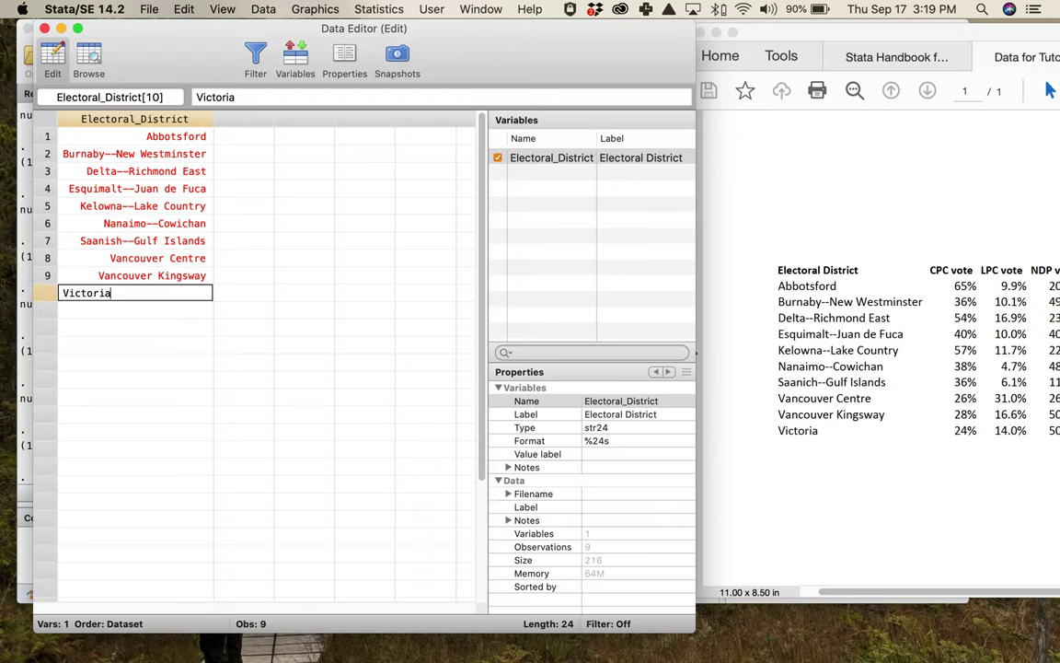
key(Return)
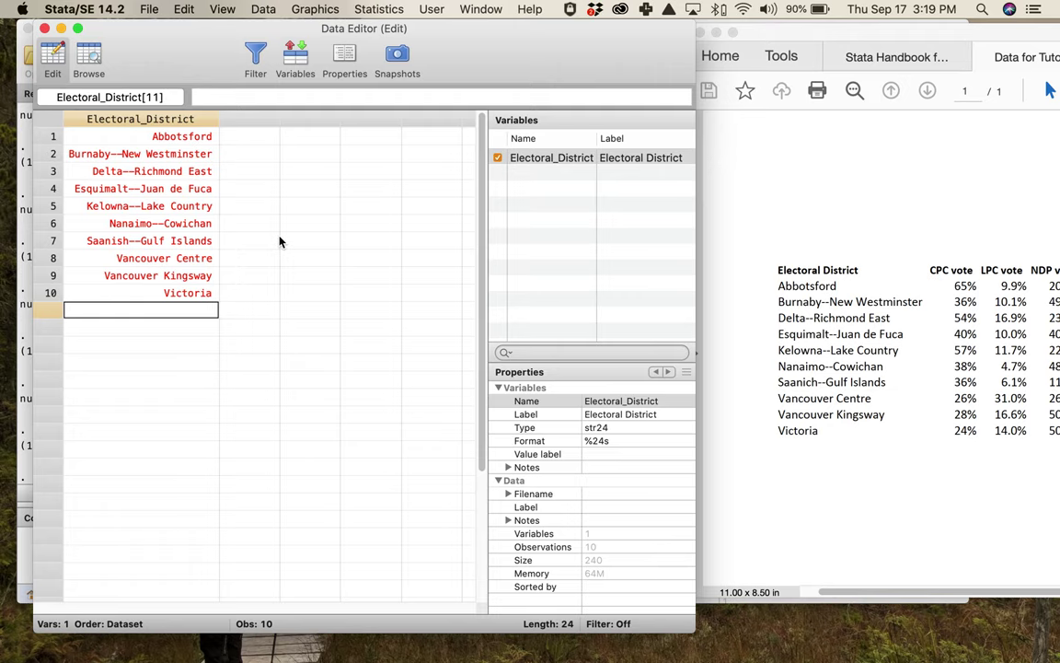
scroll(805, 365, down, 3)
scroll(804, 365, right, 3)
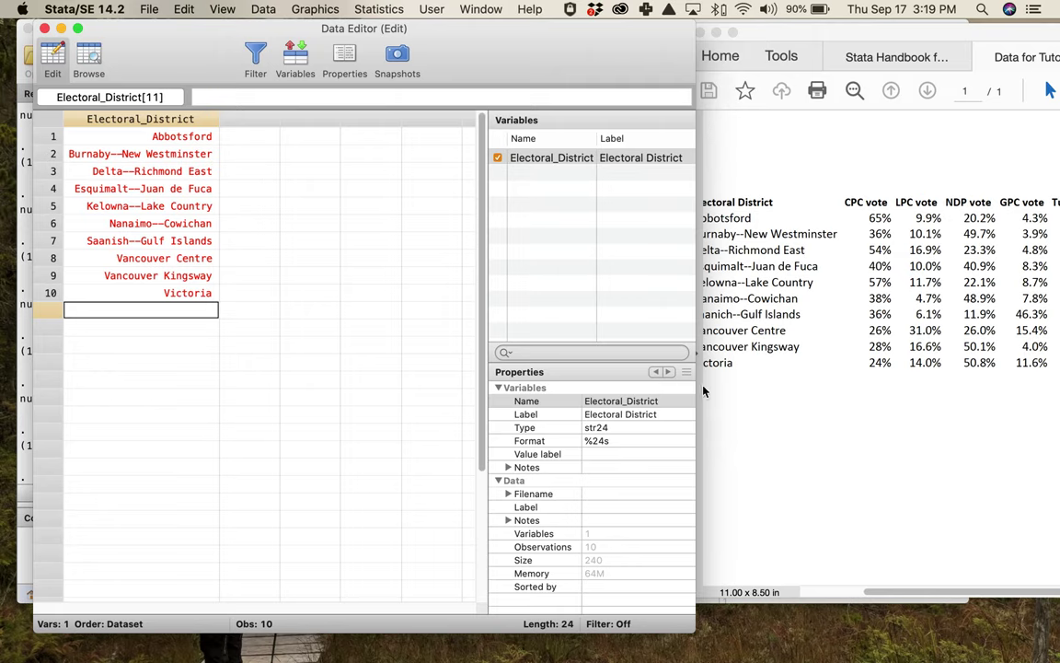
scroll(750, 409, left, 3)
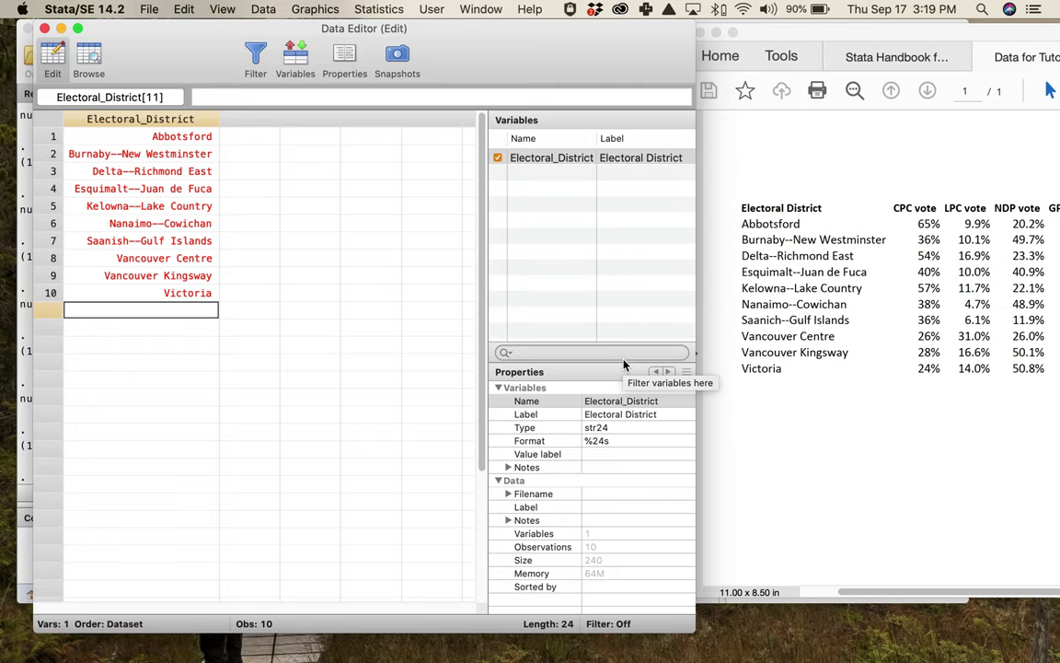
- Enter 'CPC Votes' in row 1 of the empty second column, creating var2
click(255, 139)
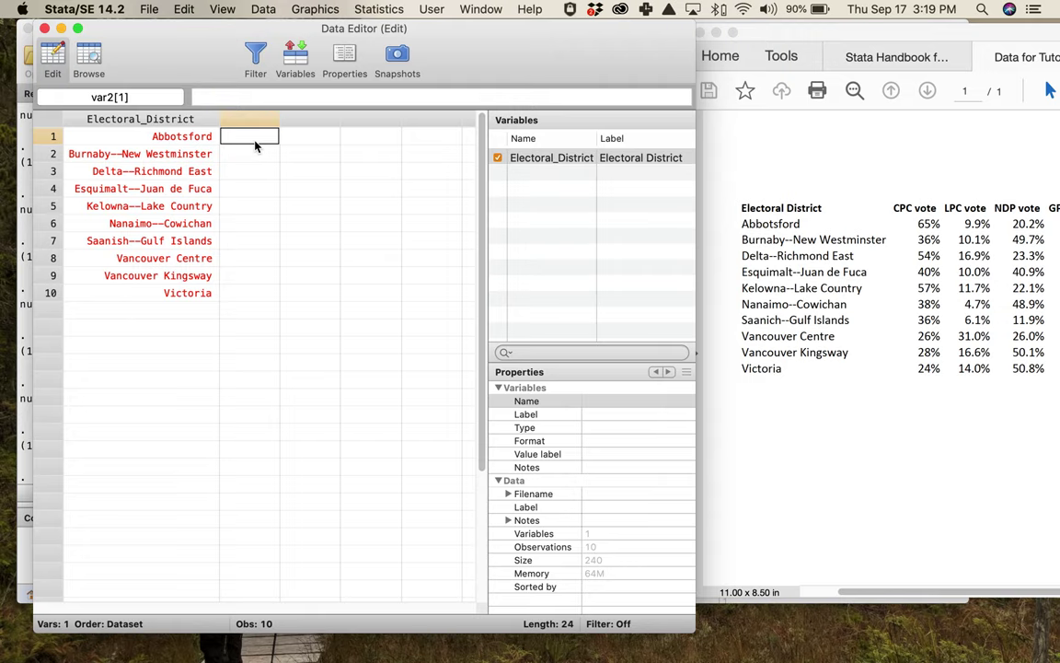
text(CPC Votes)
key(Return)
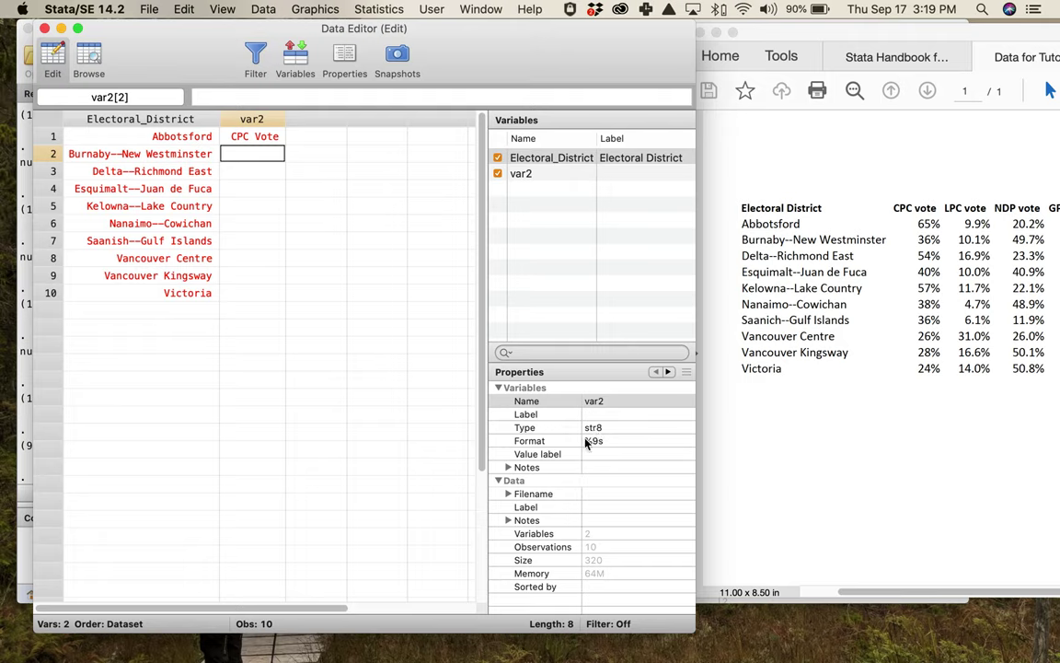
- Delete the CPC Vote entry from var2's first row and select the variable's Name property
click(263, 138)
key(BackSpace)
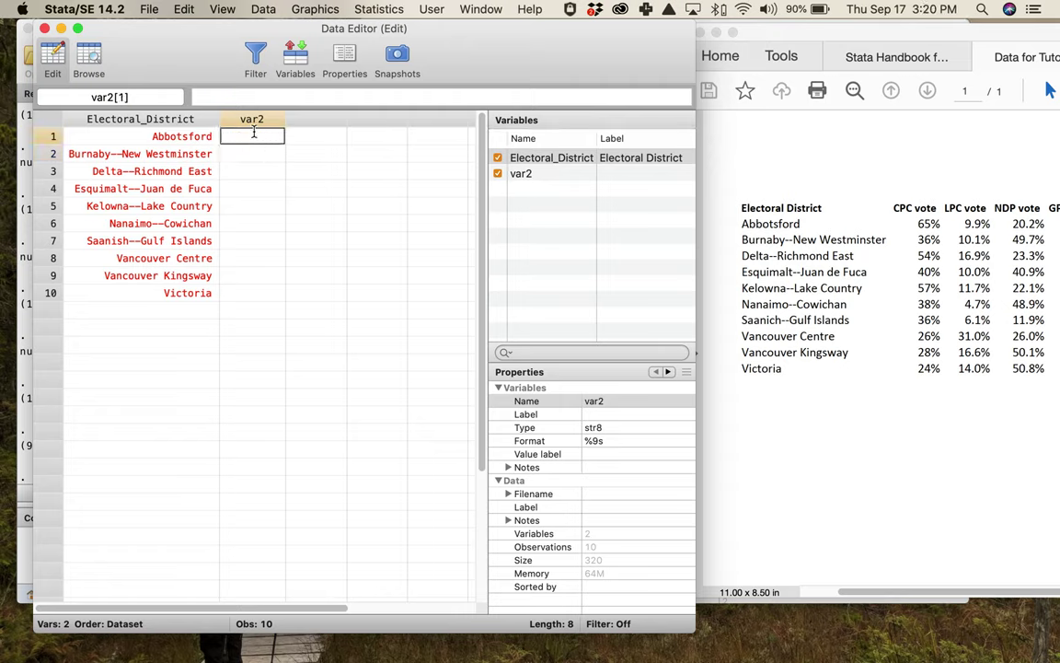
click(614, 405)
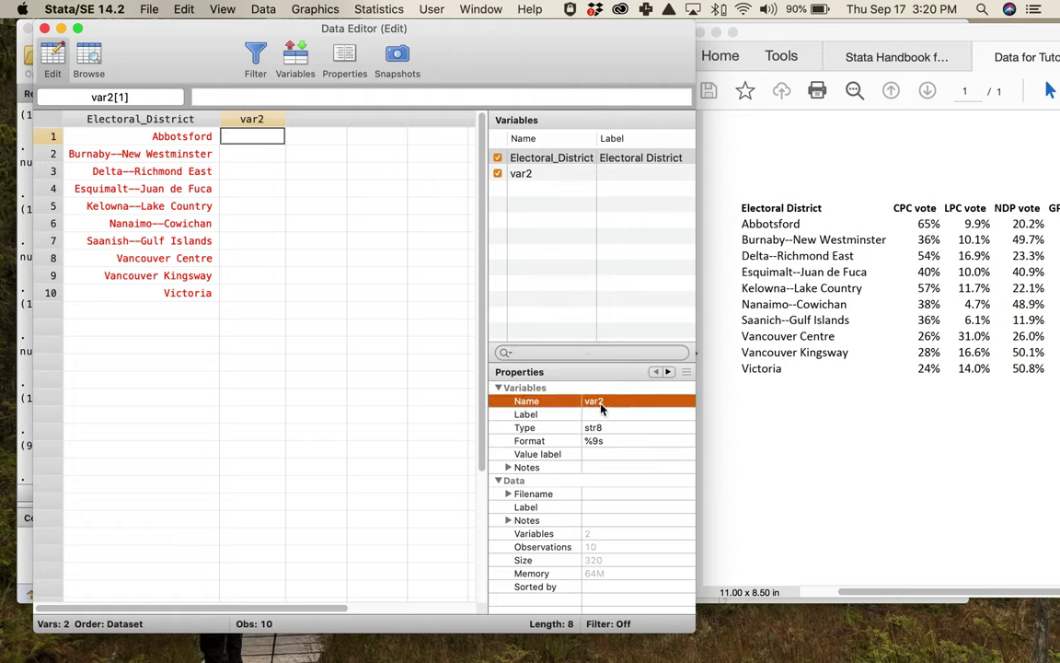
- Rename var2 to CPCvote in the Properties pane
click(614, 410)
text(CPC)
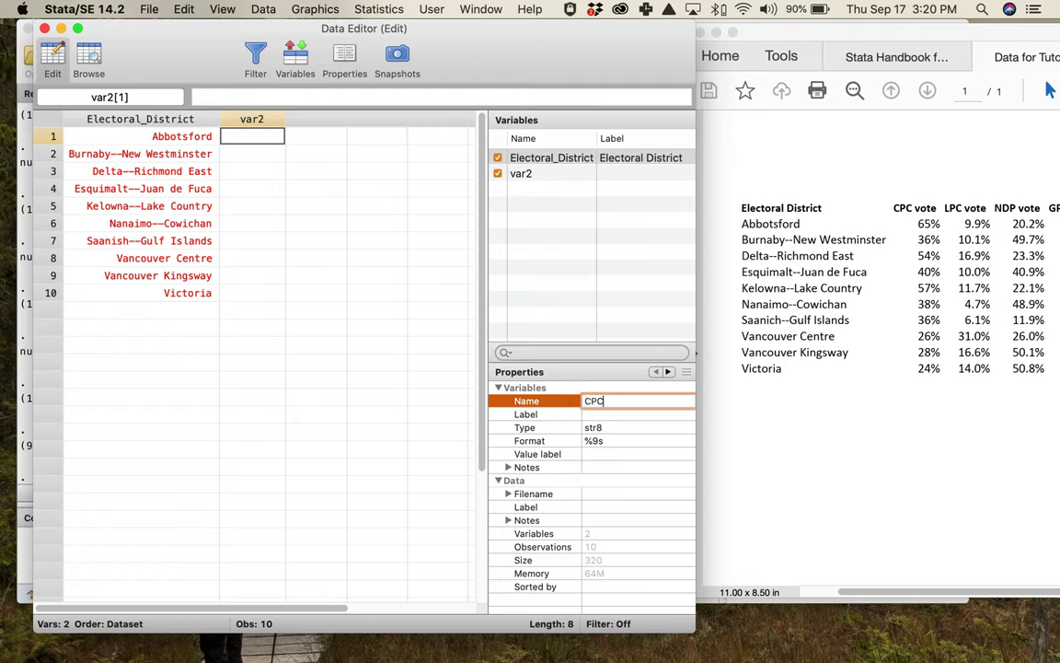
text(vote)
key(Return)
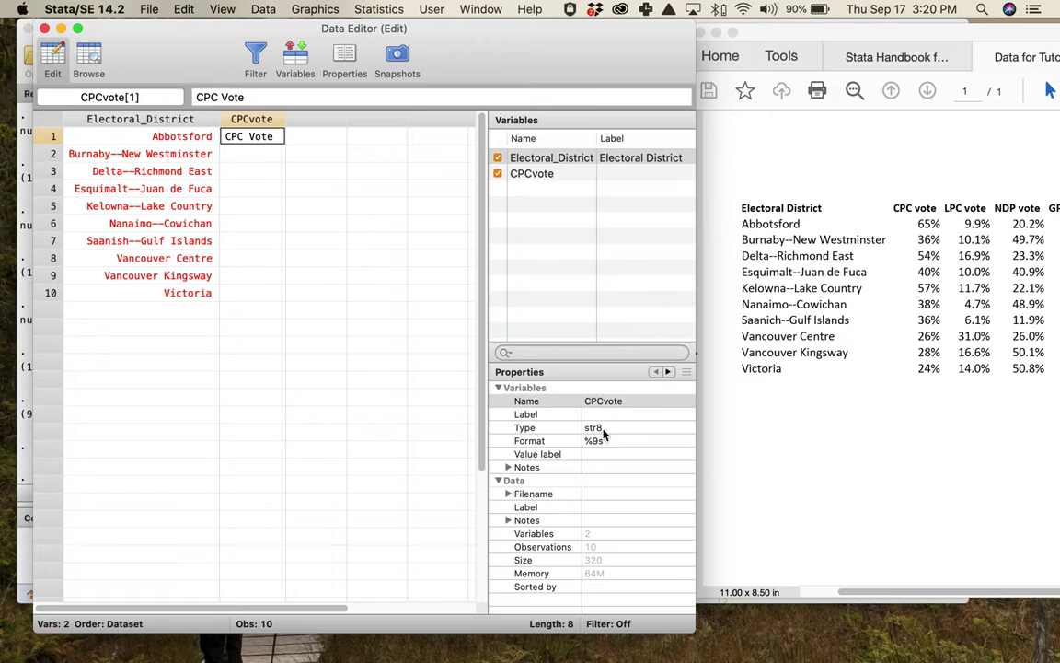
- Select CPCvote's current str8 storage type to replace it
click(595, 429)
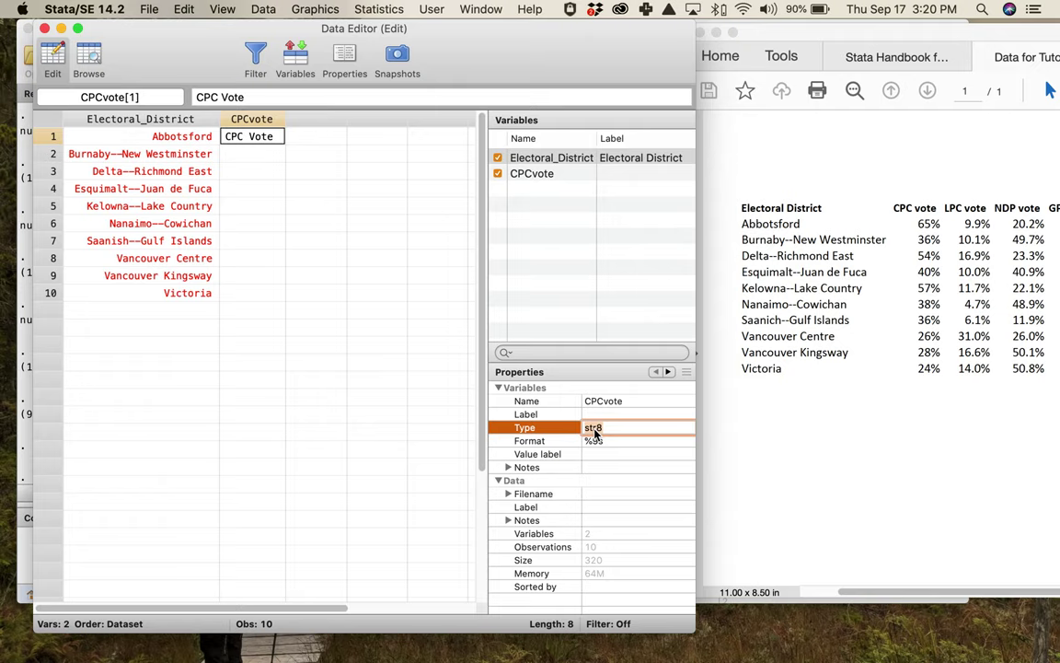
key(Return)
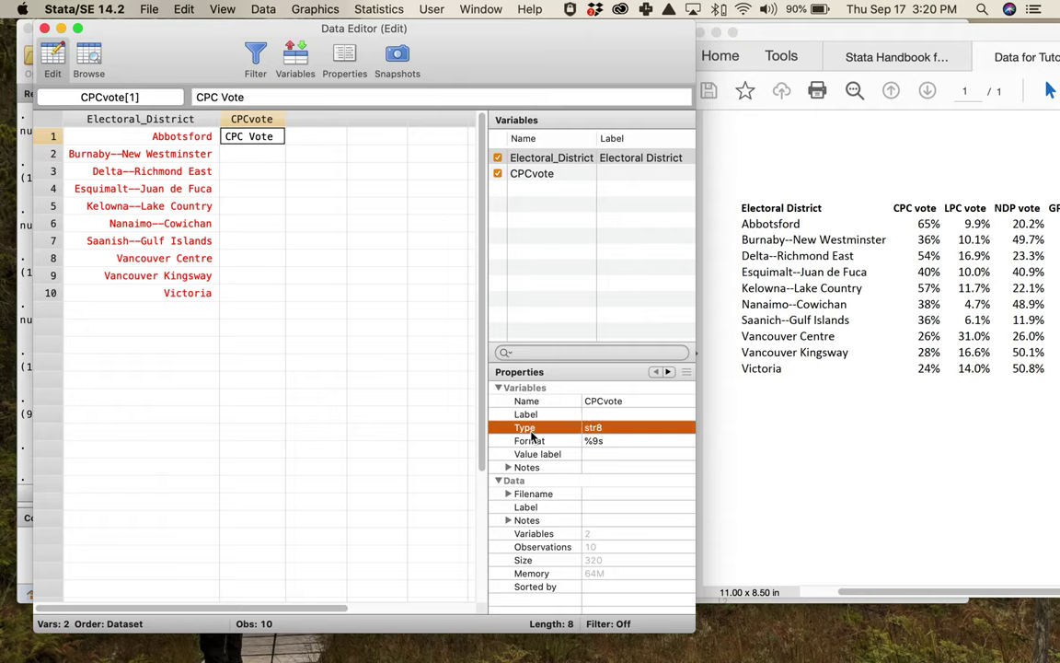
click(625, 427)
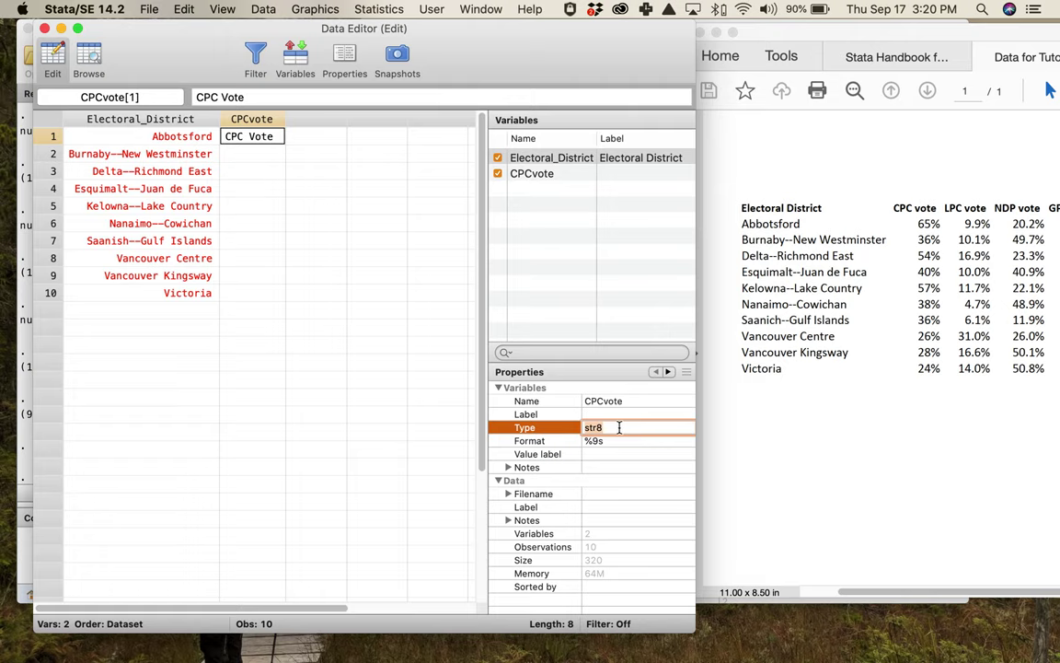
double_click(591, 427)
- Try setting CPCvote's type to numeric, then percentage, dismissing each invalid string type alert
text(numeric)
key(Return)
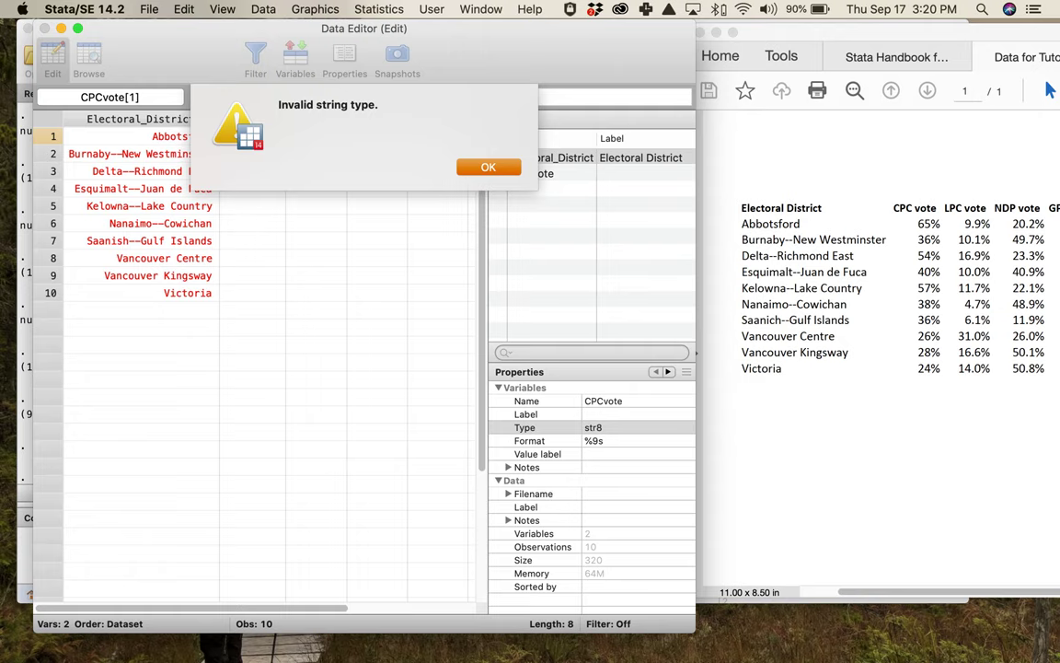
click(485, 168)
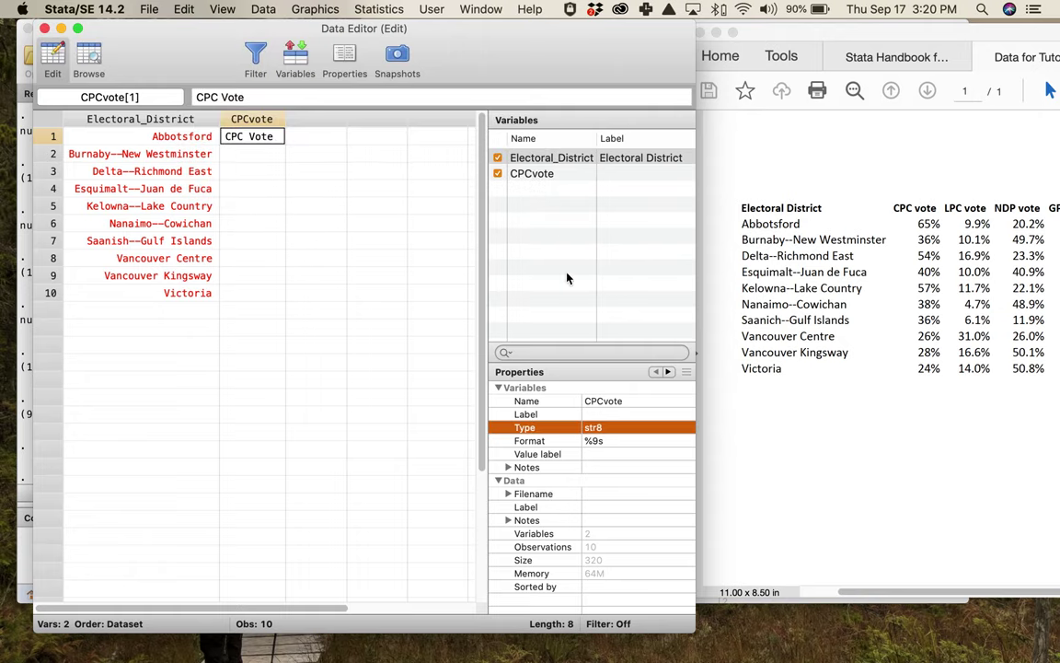
double_click(604, 433)
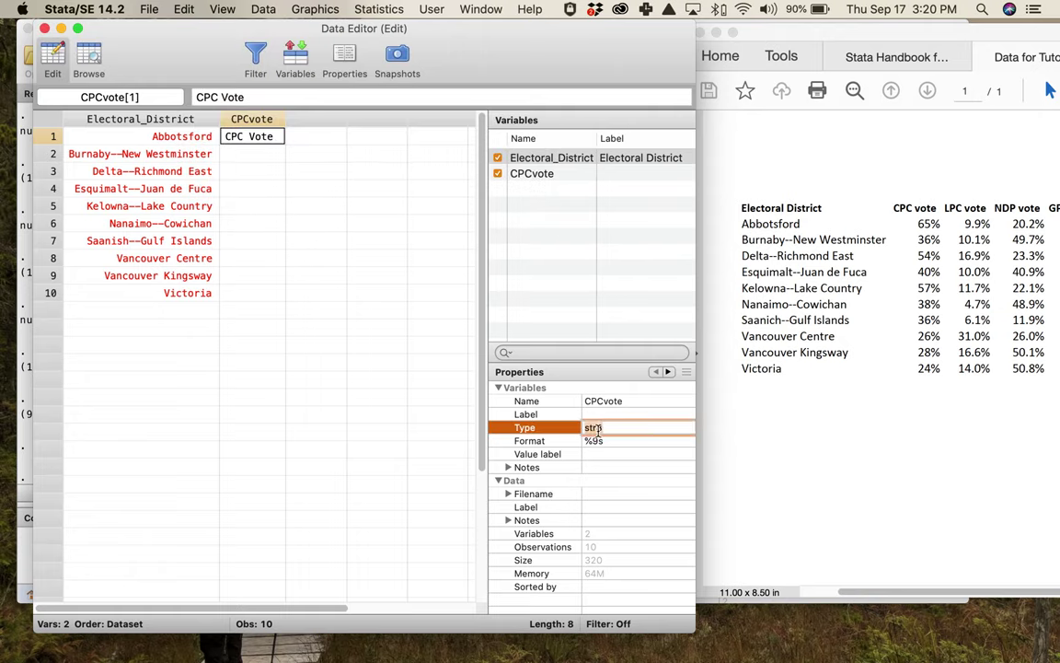
text(percentage)
key(Return)
click(464, 163)
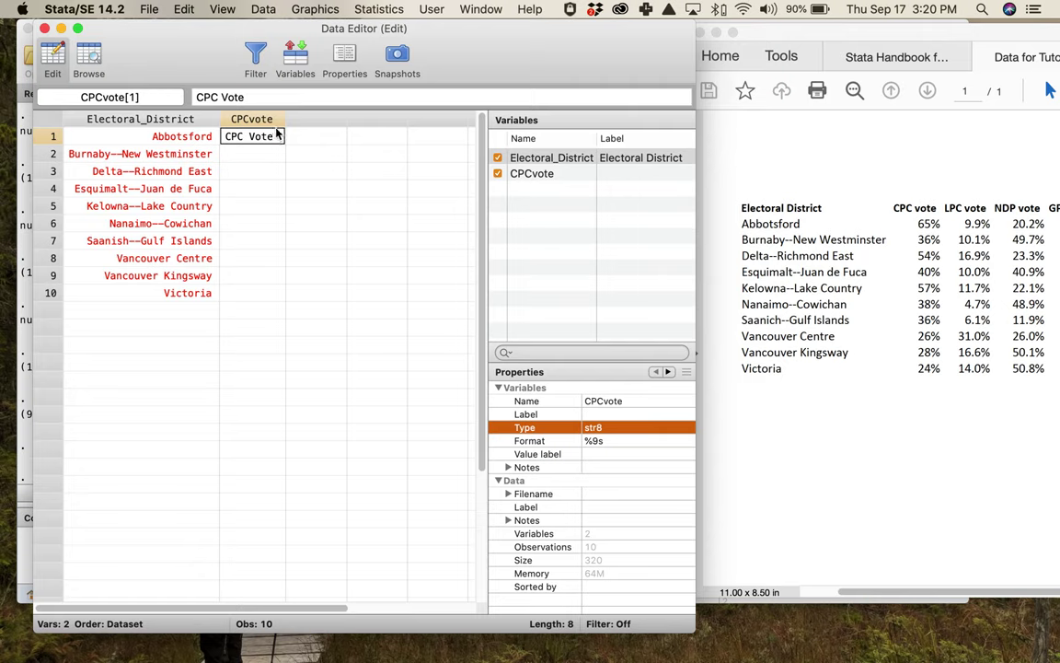
- Delete the CPC Vote text from CPCvote's first row, apply the change, and select the column
click(276, 137)
drag(276, 137, 208, 136)
key(BackSpace)
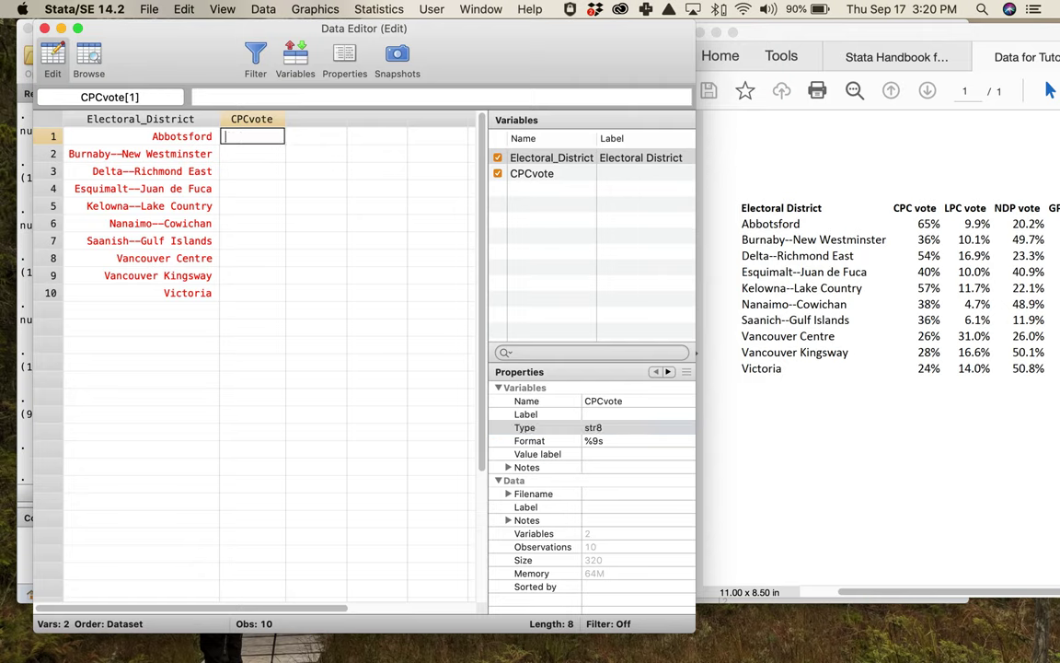
click(295, 146)
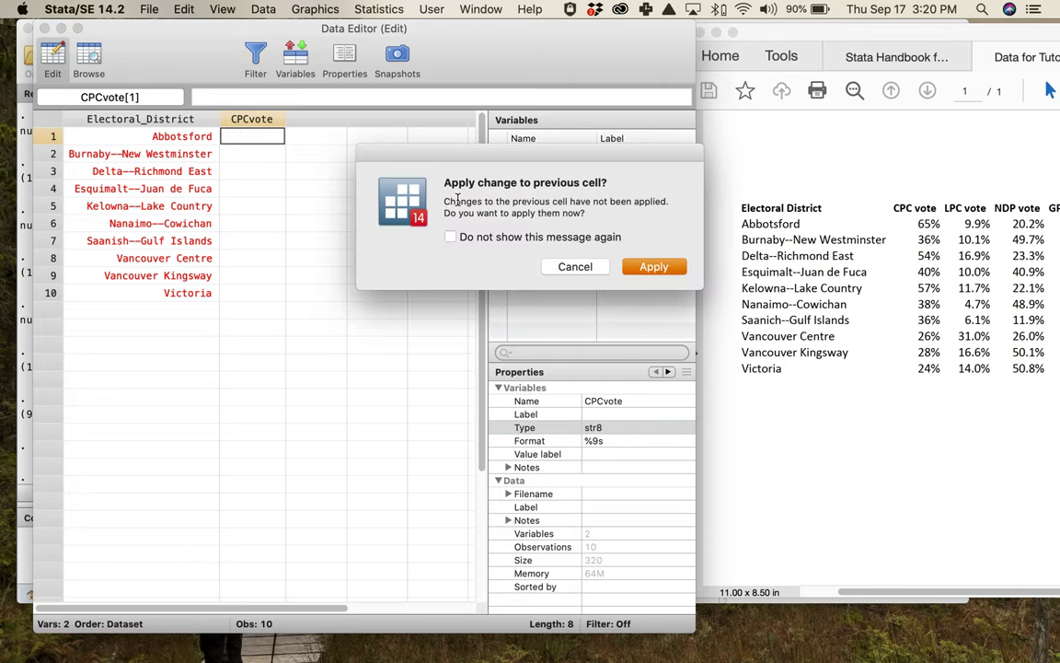
click(655, 272)
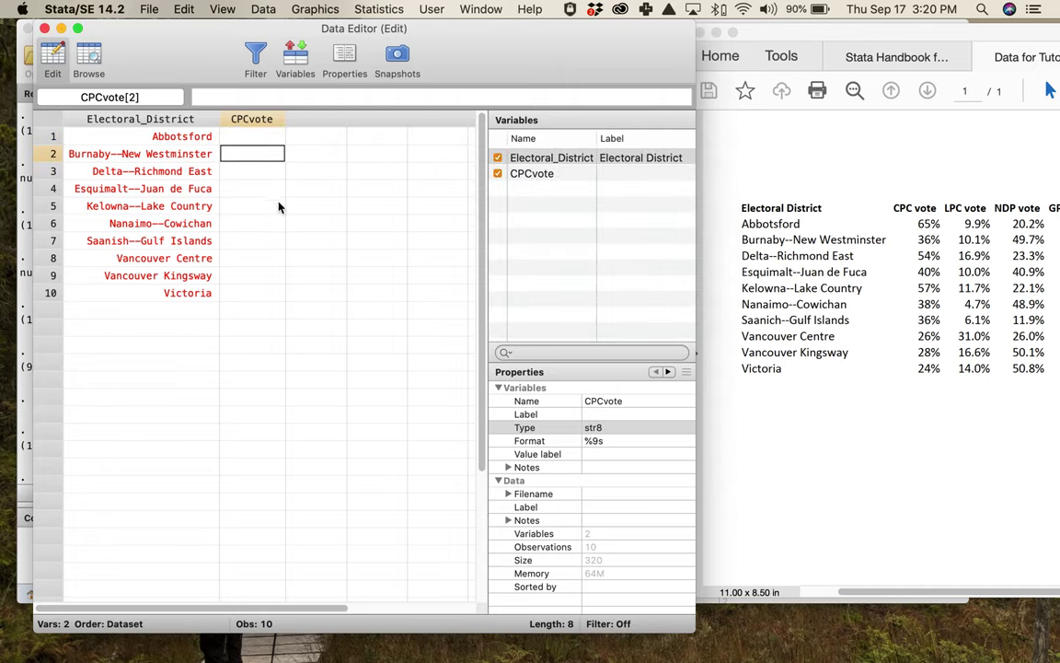
click(254, 124)
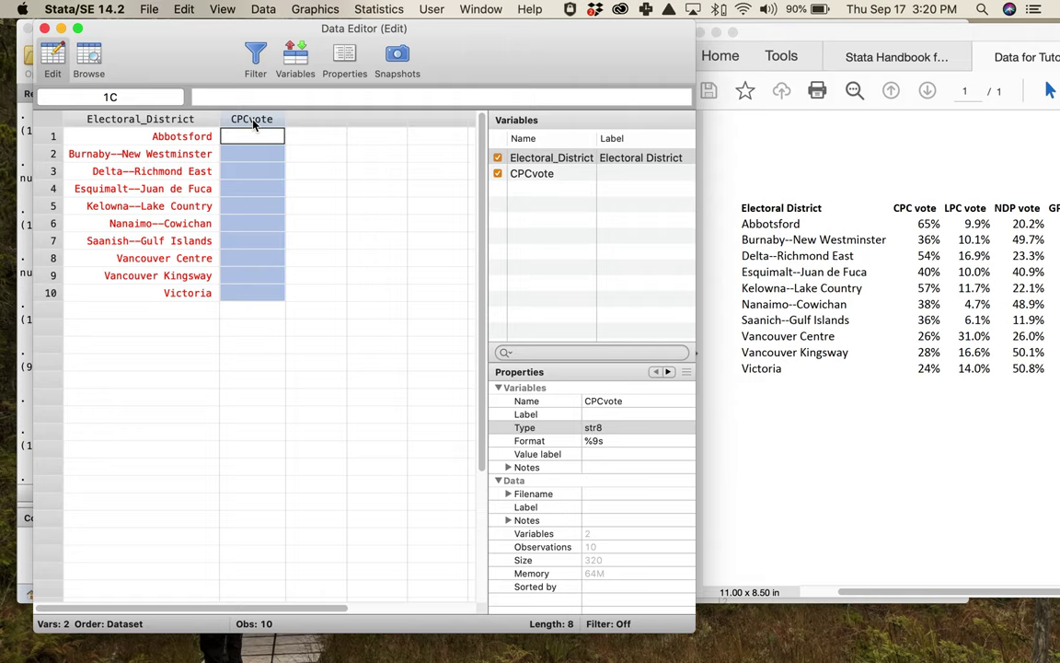
- Check the right-click actions for CPCvote without choosing one, and select its column
right_click(539, 177)
click(529, 178)
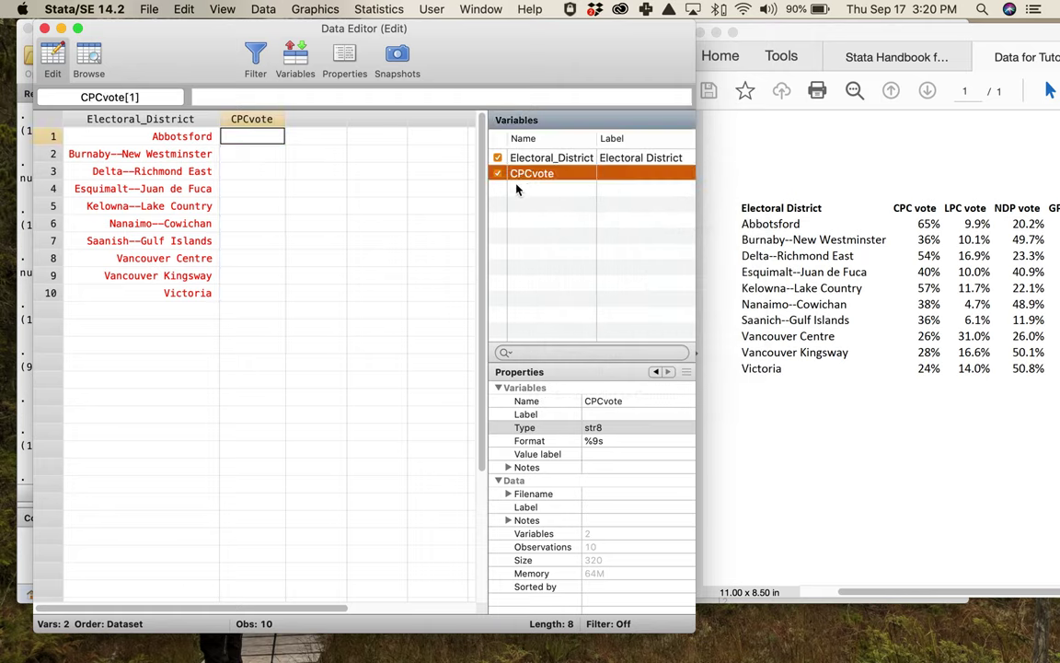
right_click(544, 180)
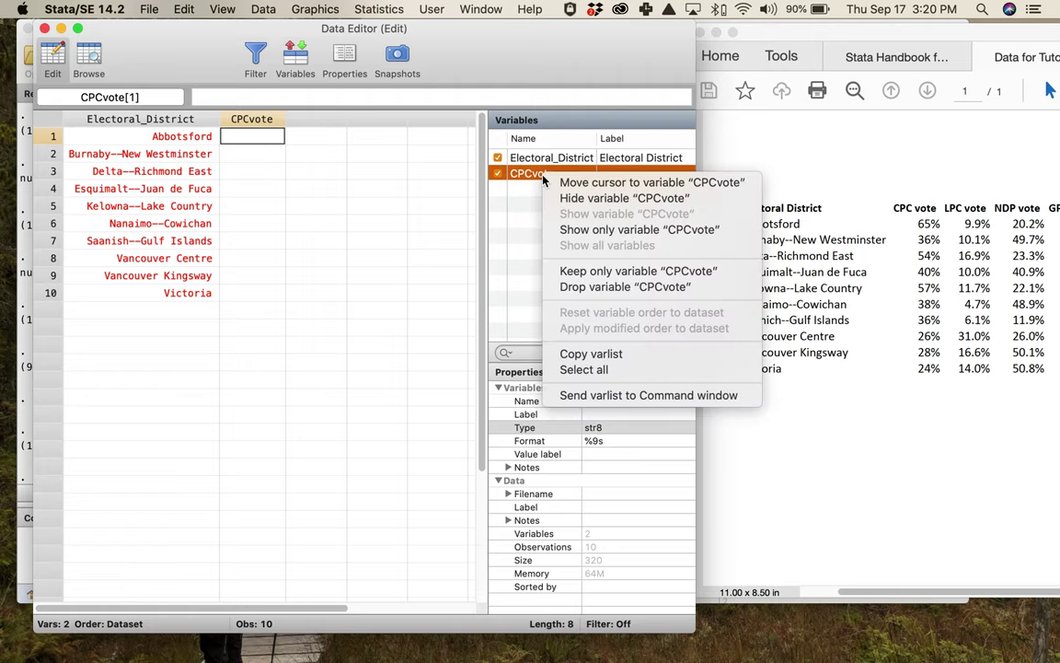
click(550, 196)
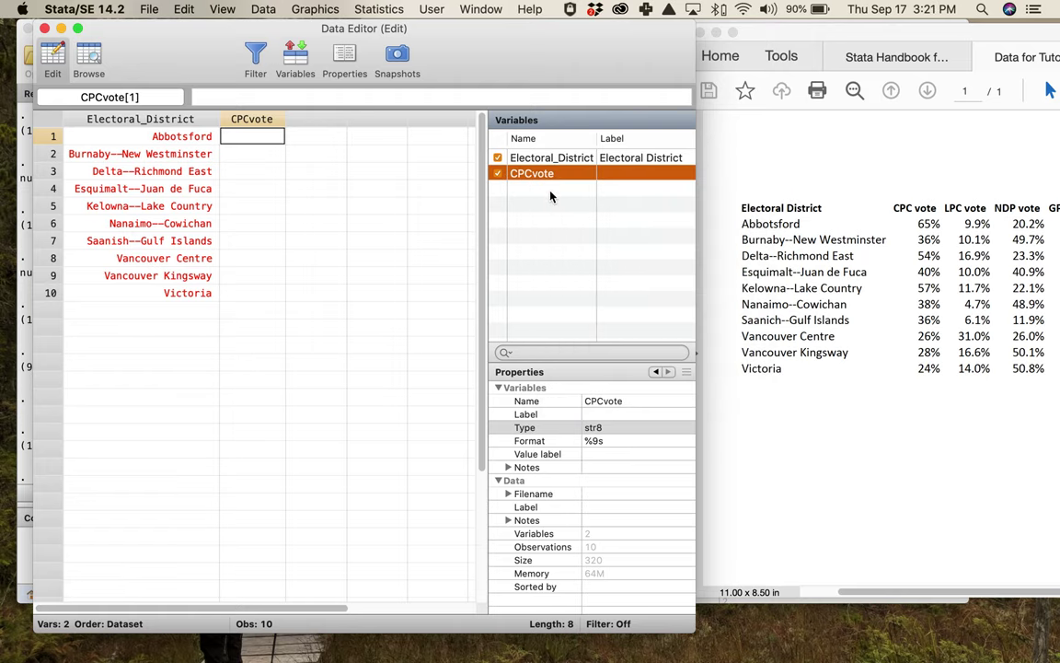
click(252, 119)
drag(328, 29, 736, 28)
- Run drop CPCVote in the Command window and bring the Data Editor back
click(227, 553)
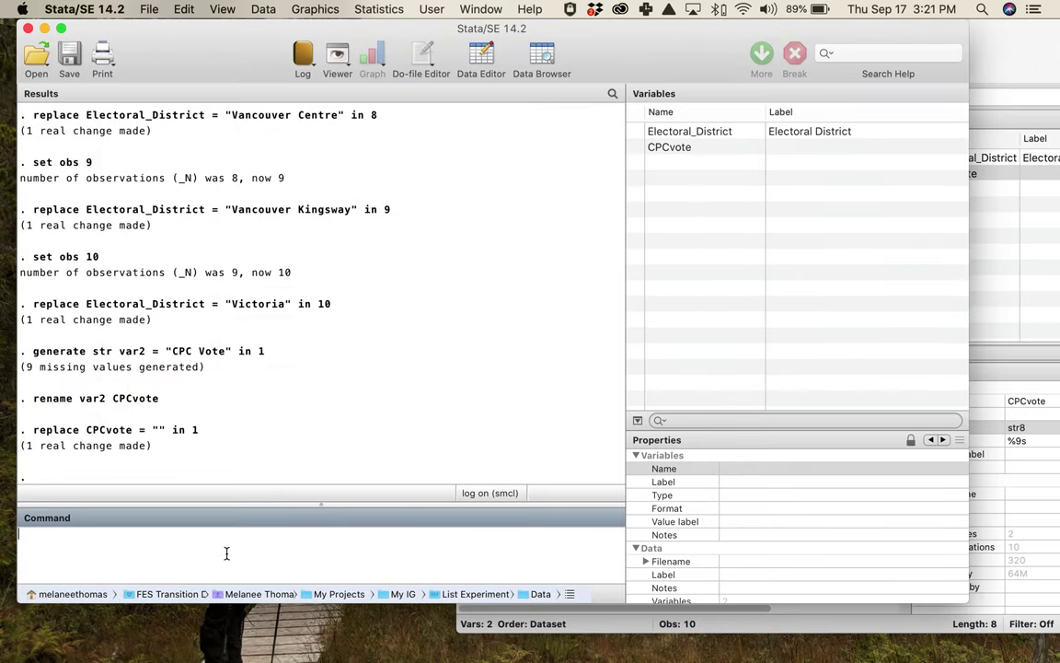
text(drop CPCVote)
drag(100, 533, 4, 535)
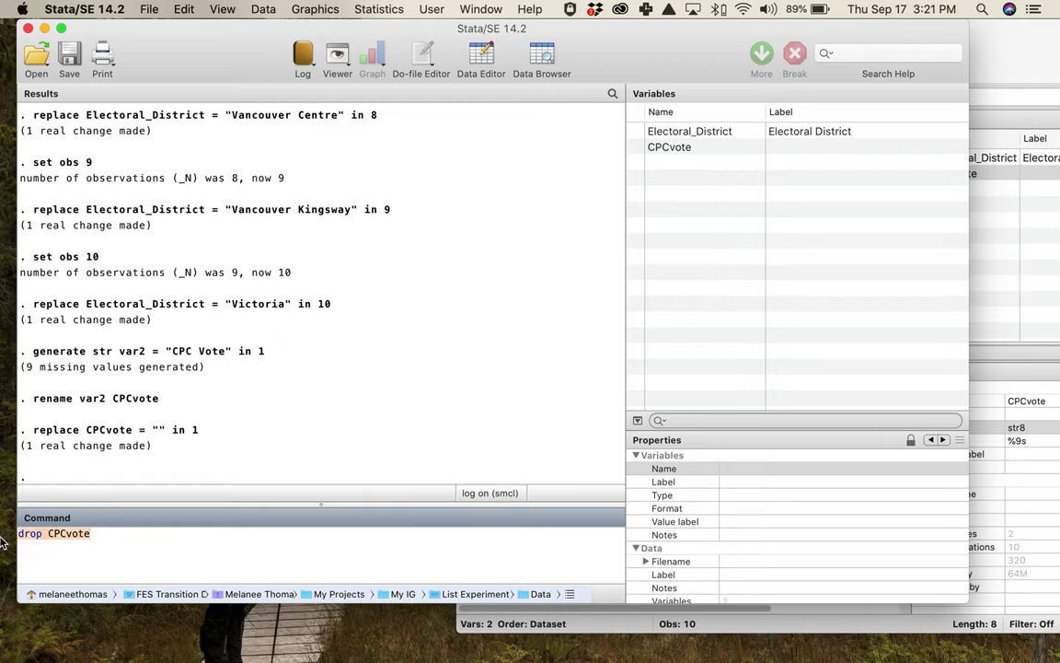
click(127, 535)
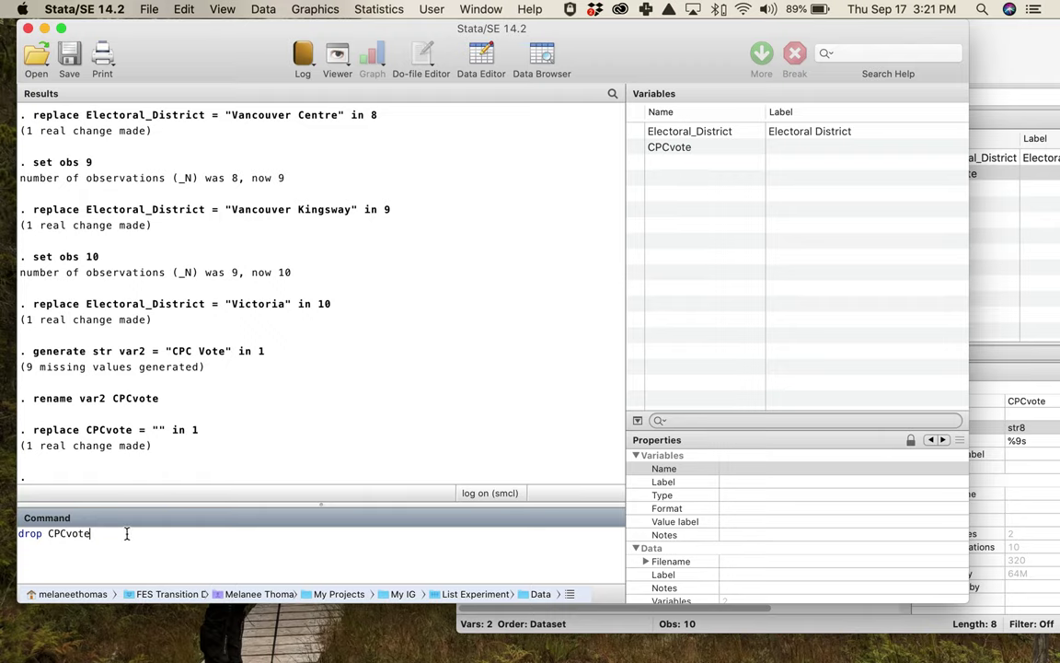
key(Return)
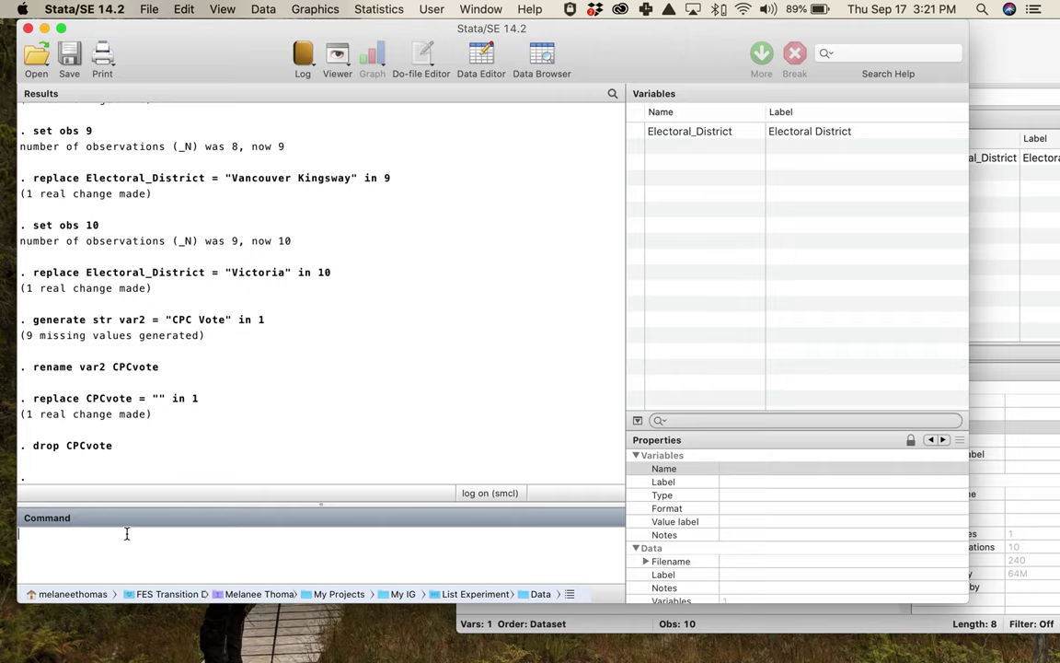
key(super+8)
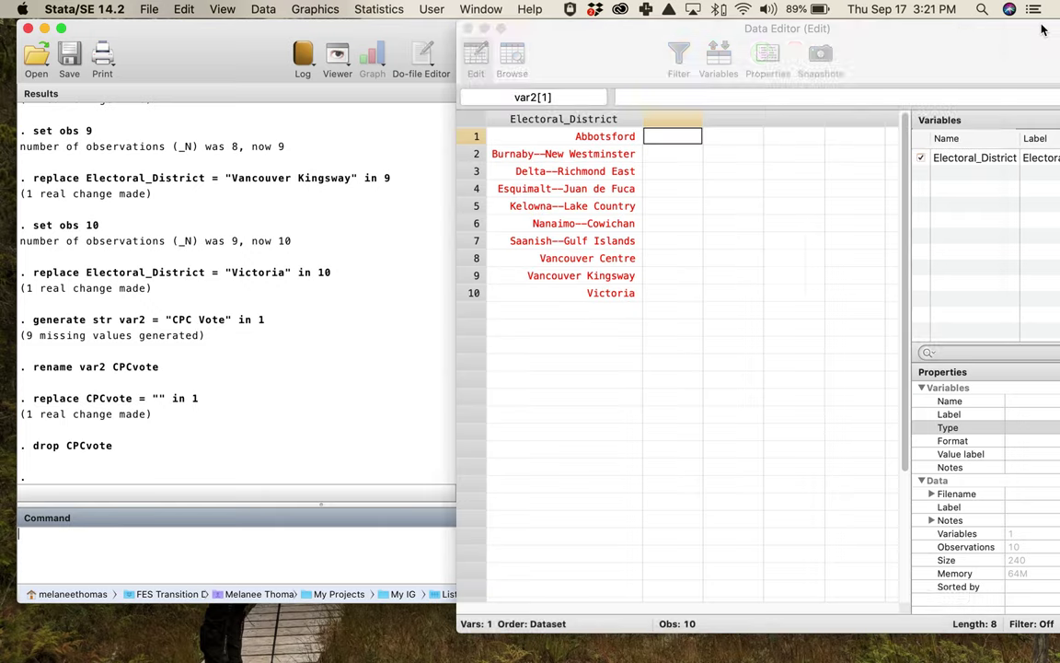
- Start generating a new variable in the empty second column, named CPCvote with type float
drag(1034, 46, 652, 46)
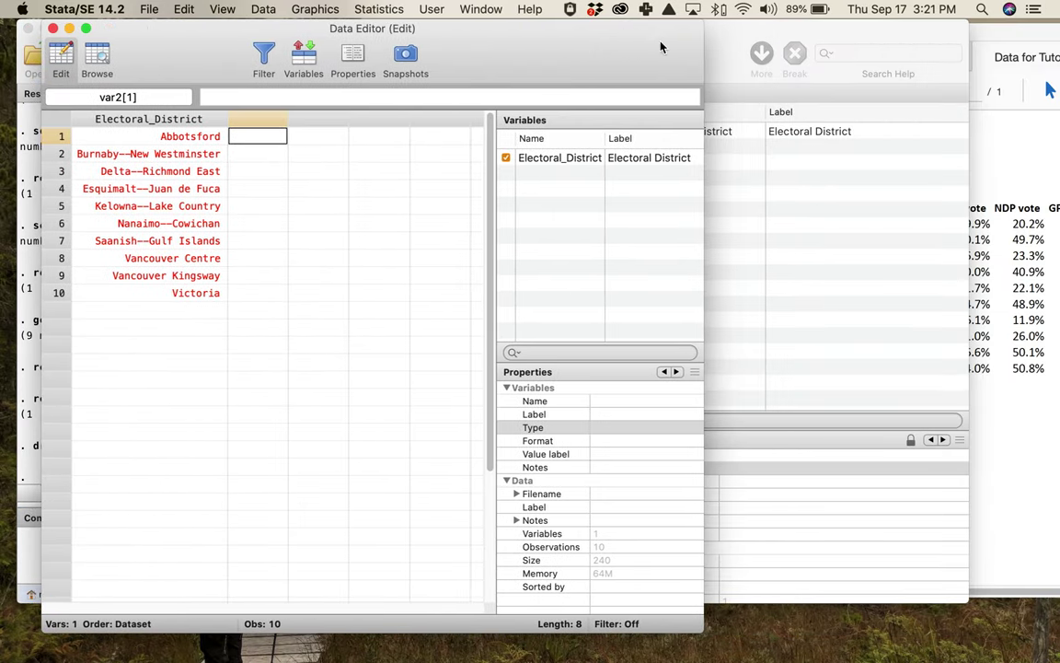
click(966, 156)
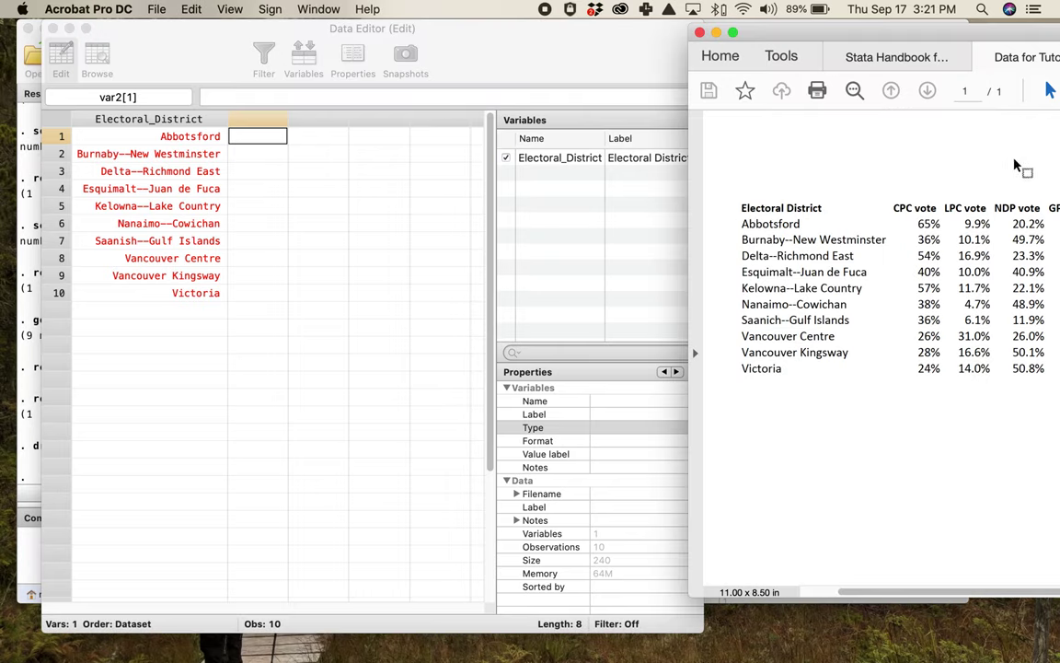
click(259, 122)
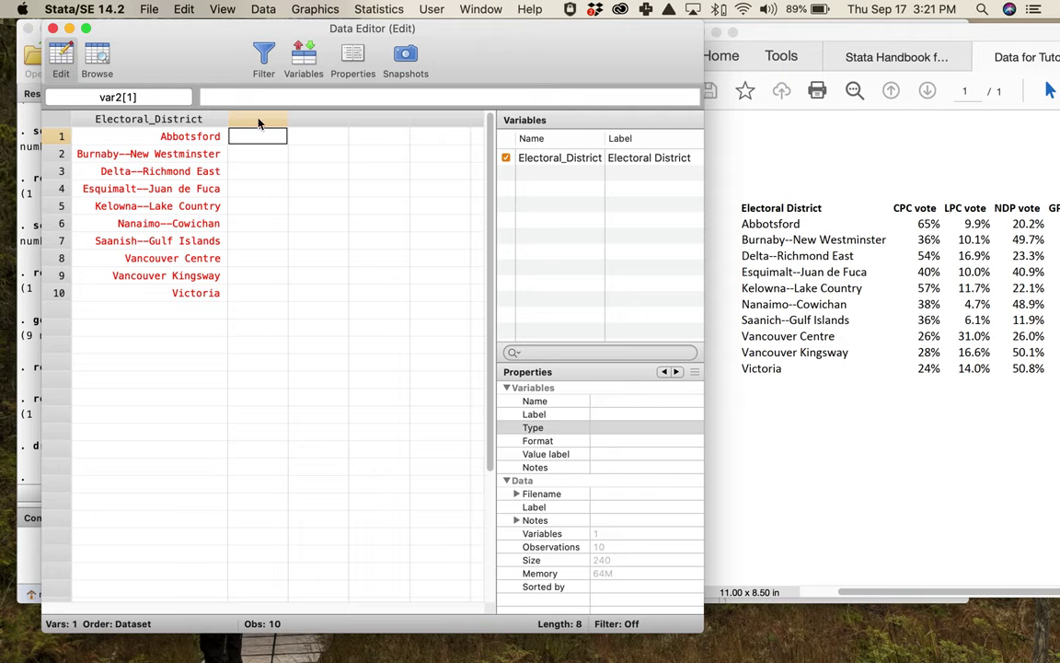
click(258, 120)
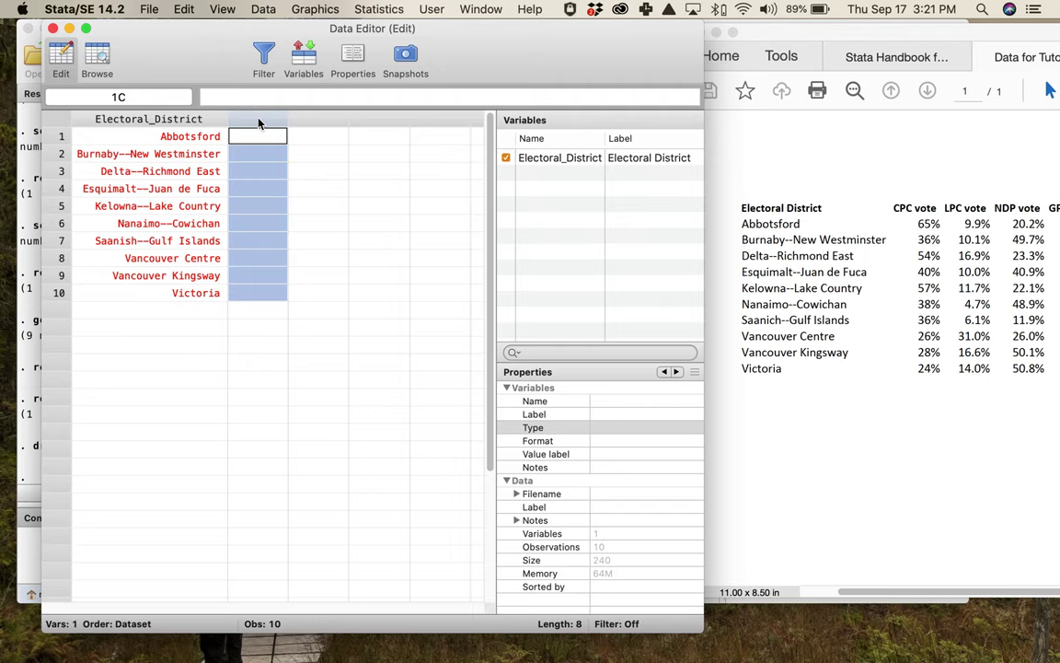
double_click(258, 123)
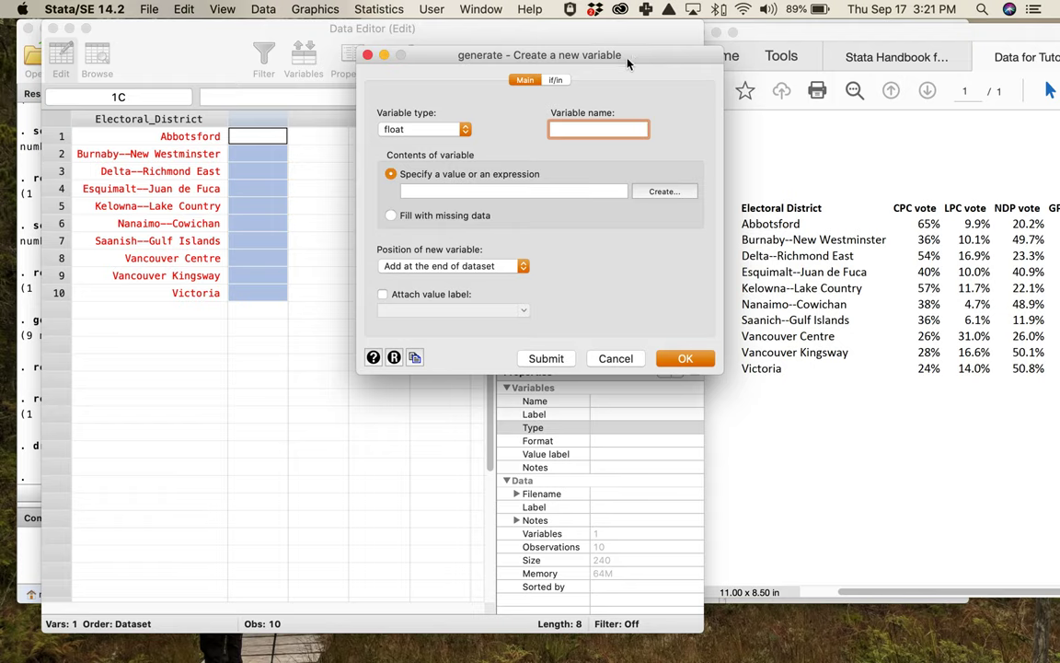
text(CPCvote)
click(465, 132)
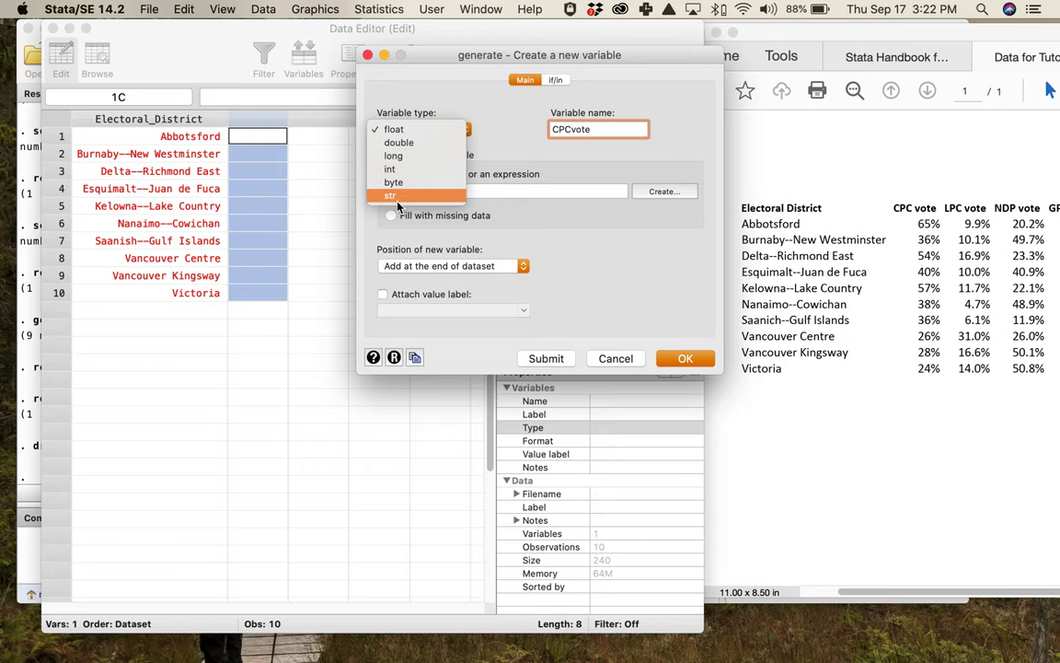
click(425, 134)
drag(494, 59, 621, 276)
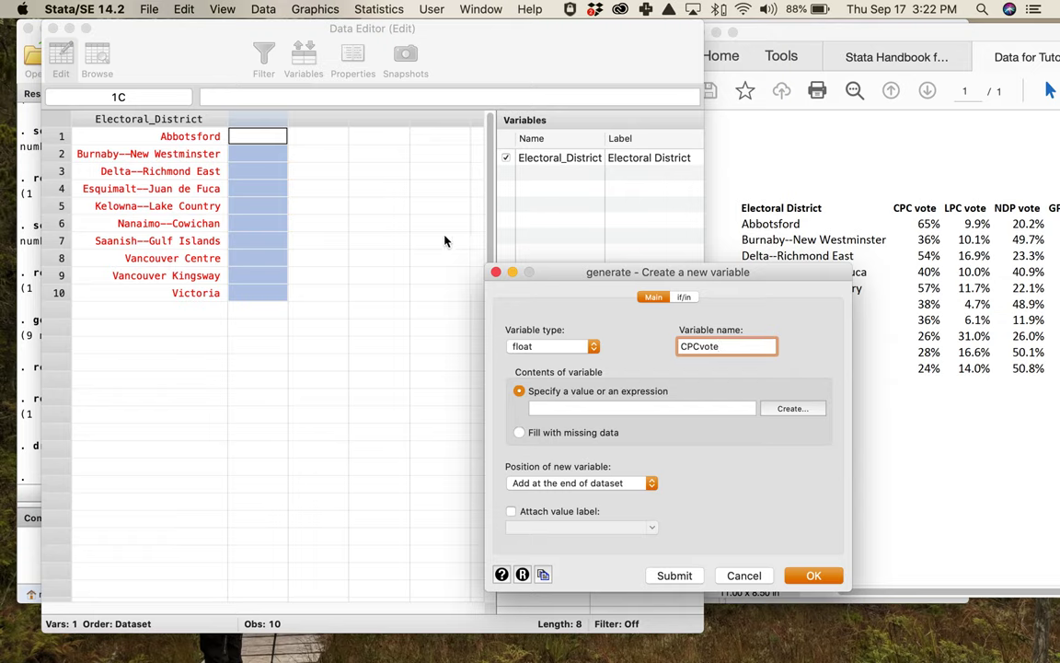
- Look up the Stata help entry for the float storage type
click(531, 10)
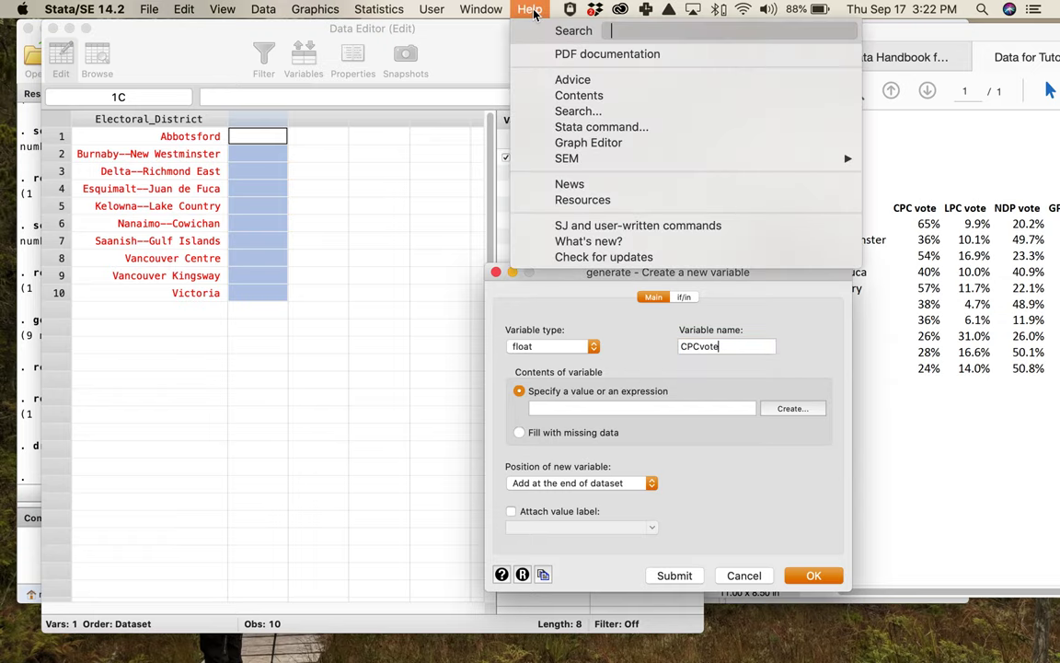
click(619, 130)
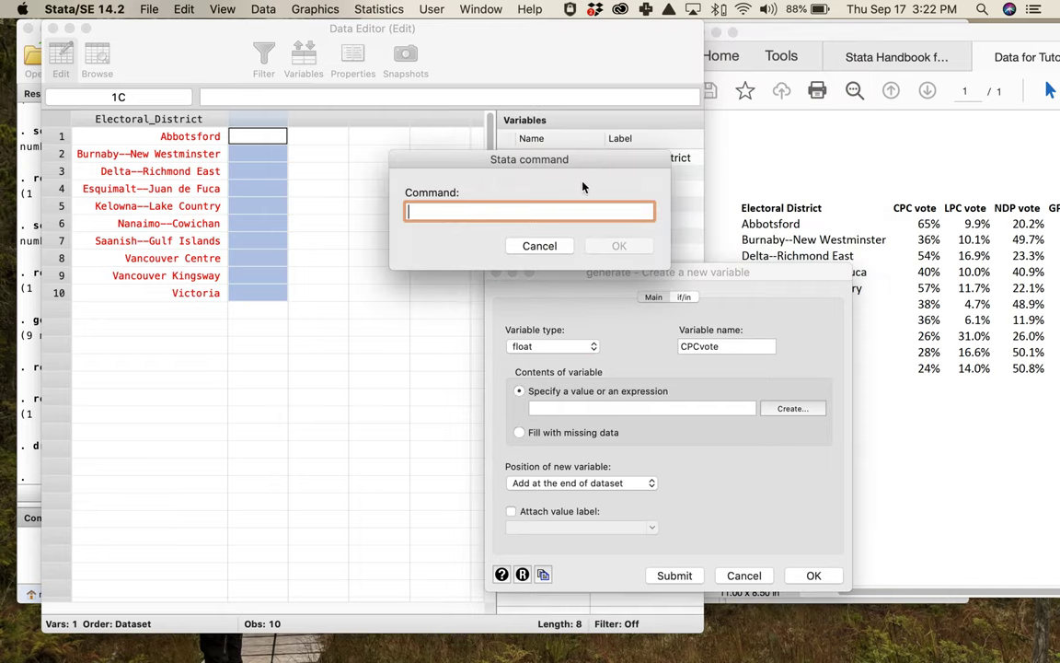
text(float)
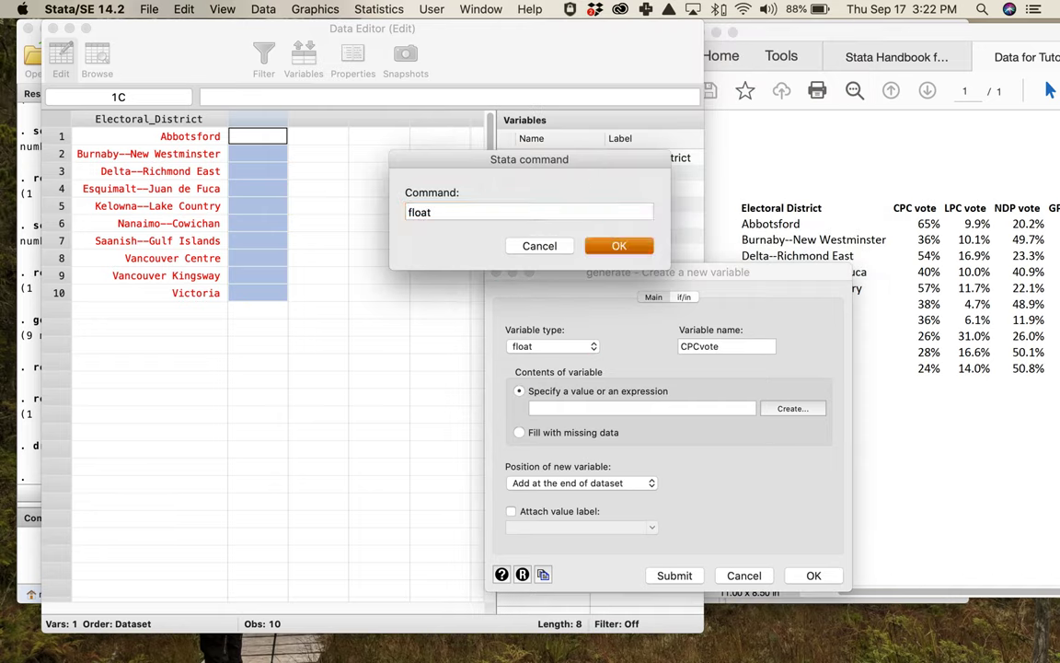
key(Return)
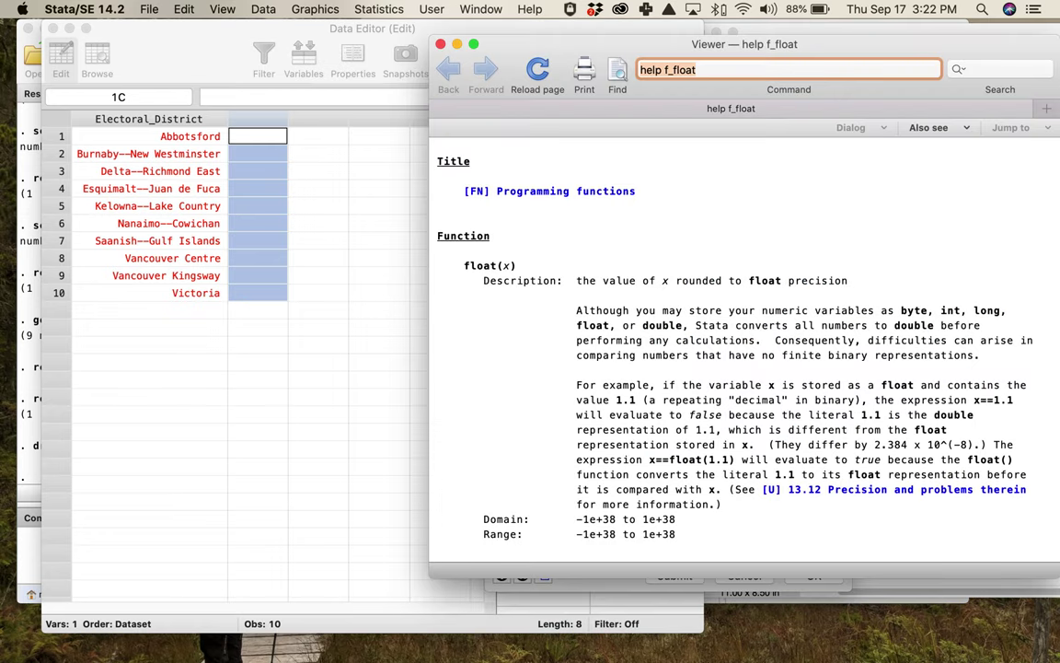
drag(588, 41, 492, 41)
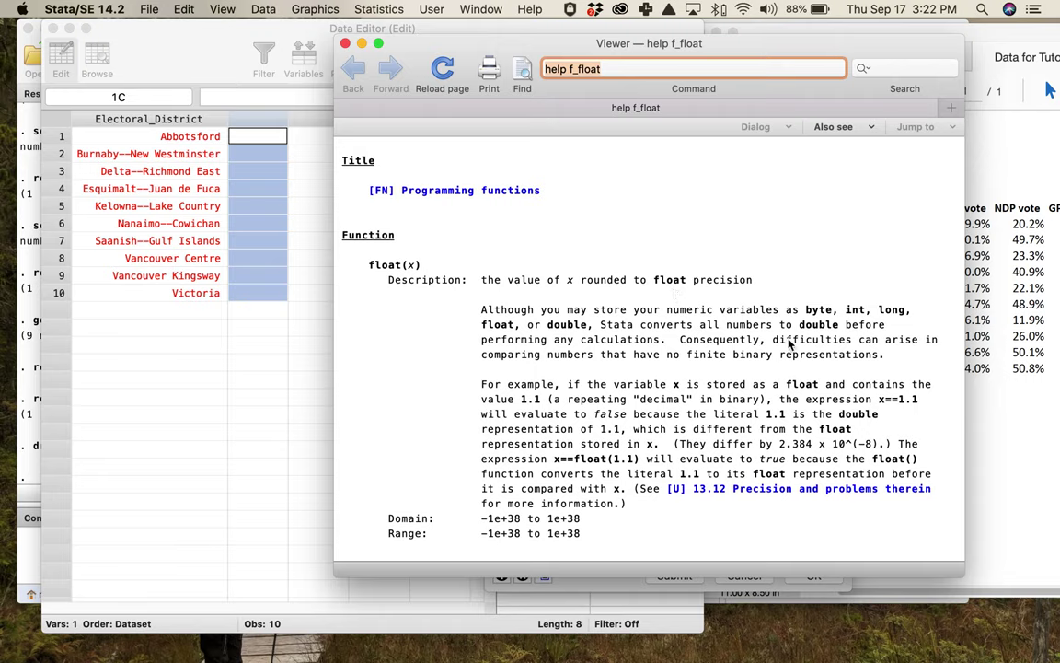
double_click(669, 283)
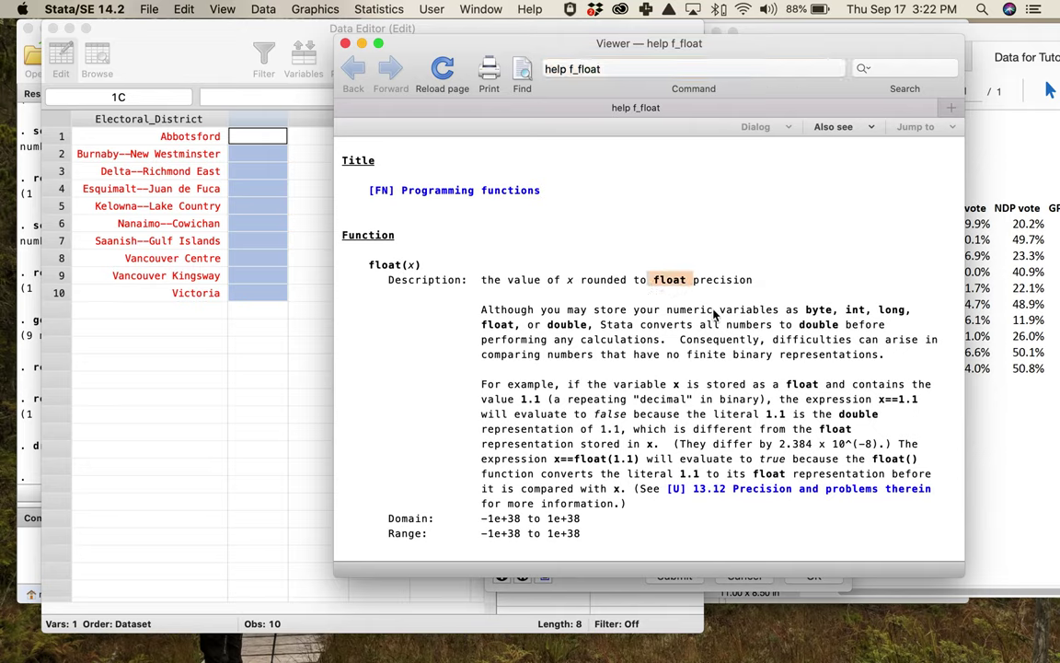
- Look up int to reach the data types help, scroll its storage-type tables, then close it
triple_click(599, 71)
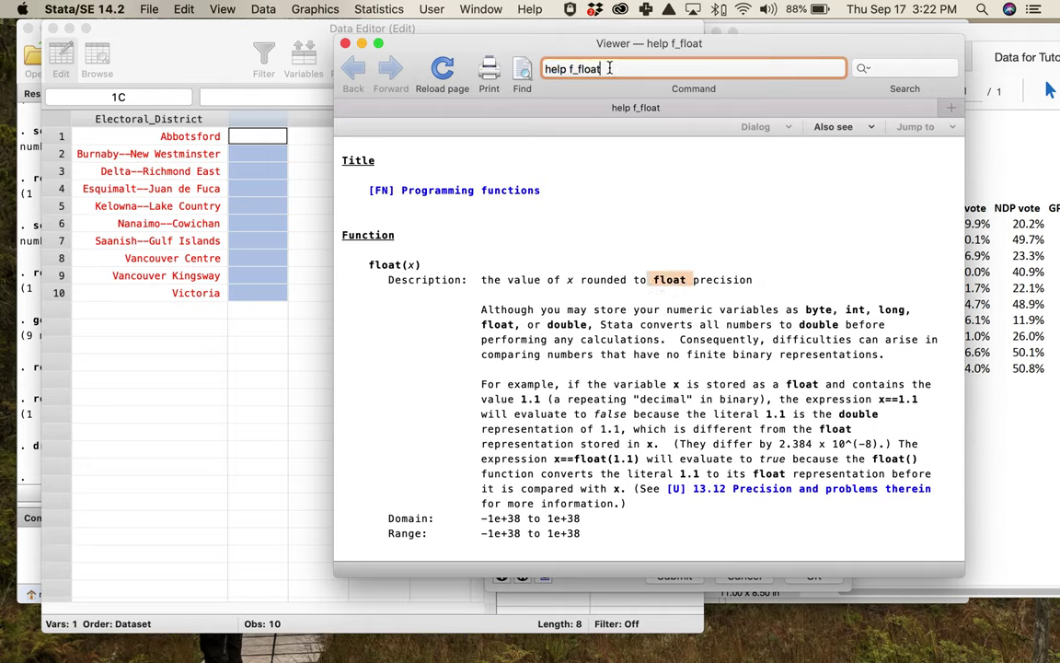
text(int)
key(Return)
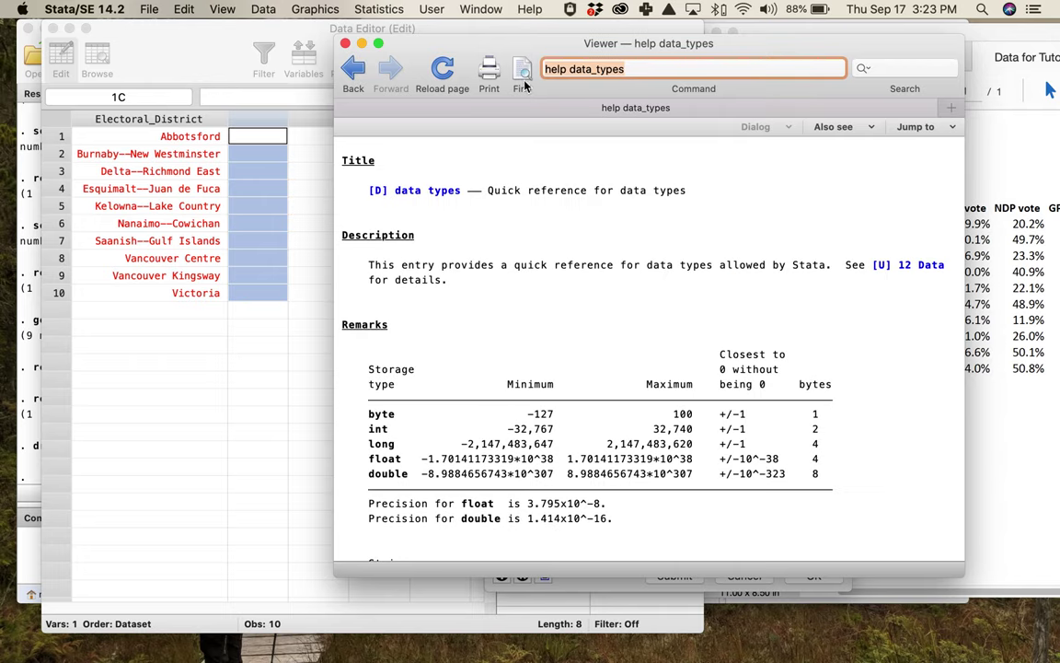
scroll(593, 244, down, 2)
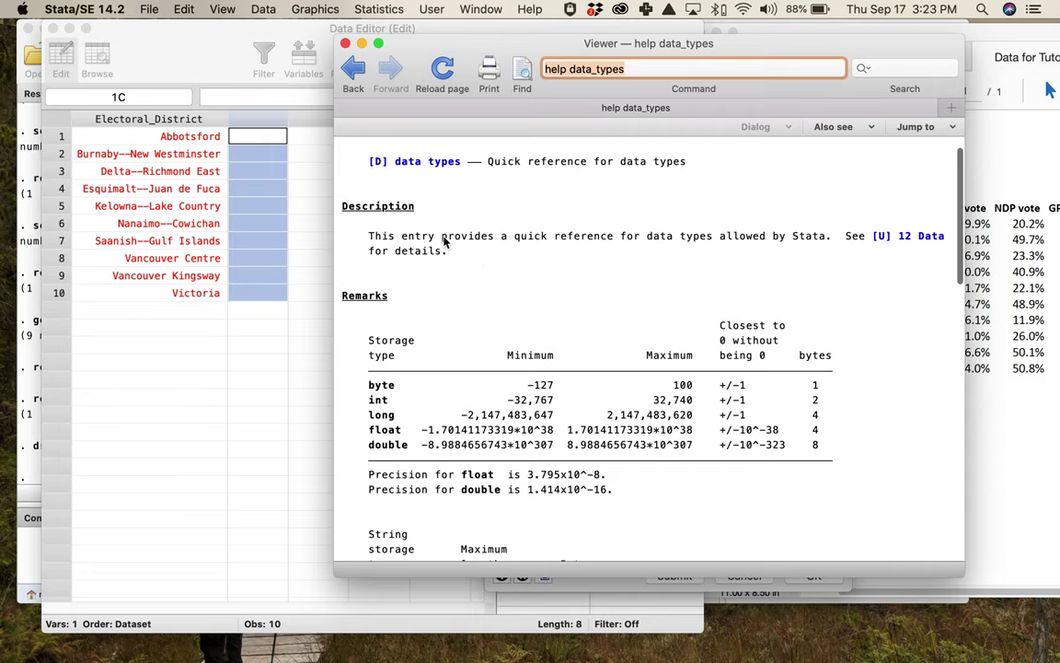
scroll(608, 265, down, 3)
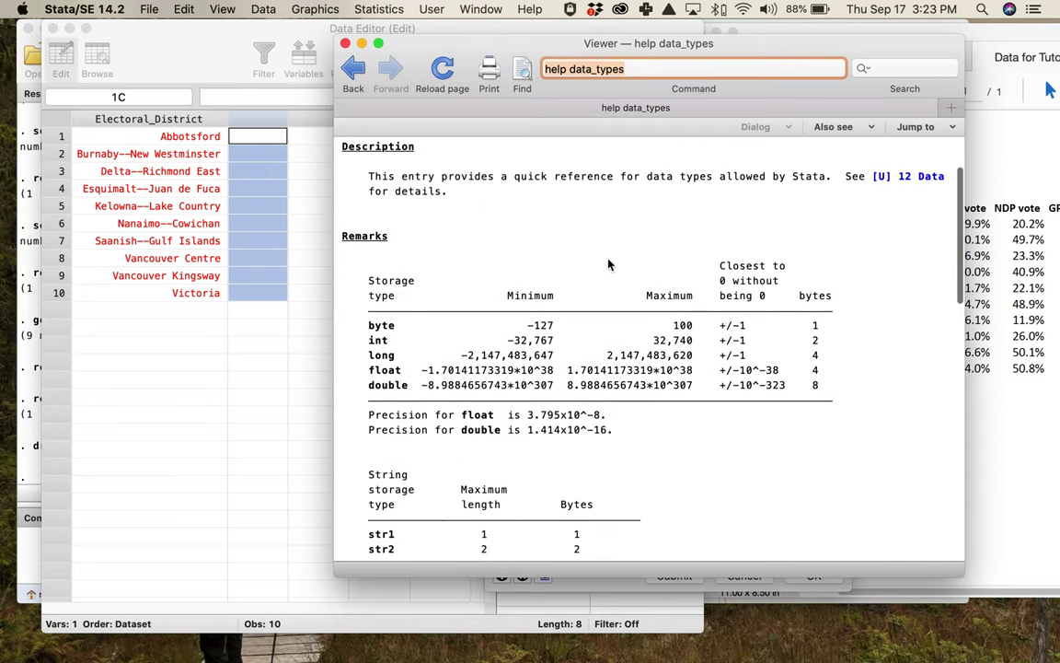
scroll(608, 265, down, 2)
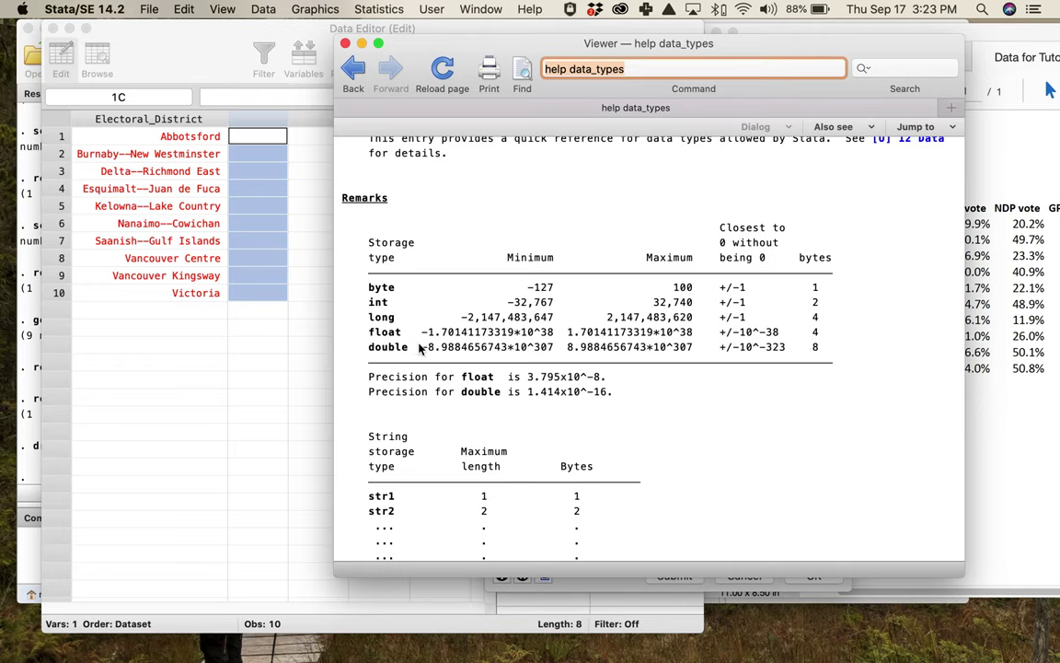
scroll(641, 362, down, 1)
scroll(641, 361, down, 5)
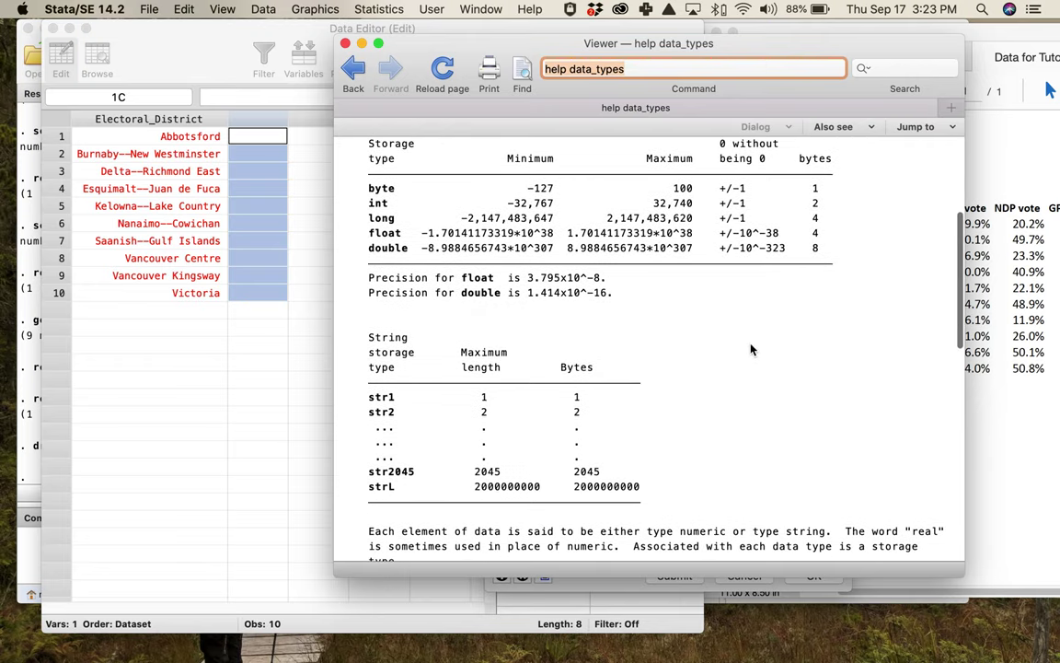
scroll(750, 349, down, 15)
scroll(750, 349, up, 7)
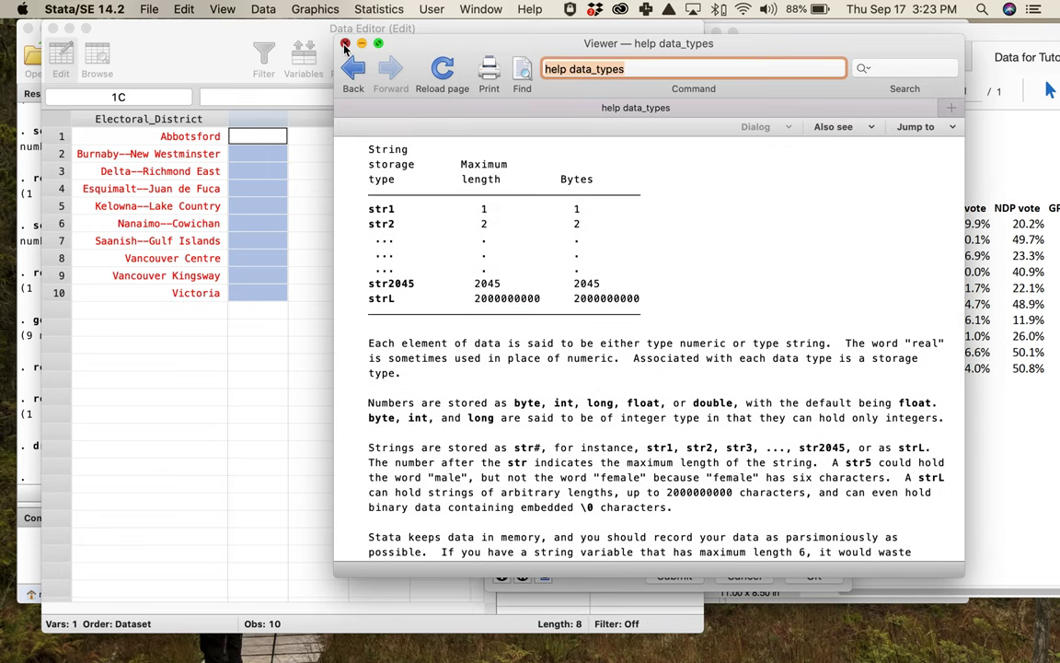
click(345, 44)
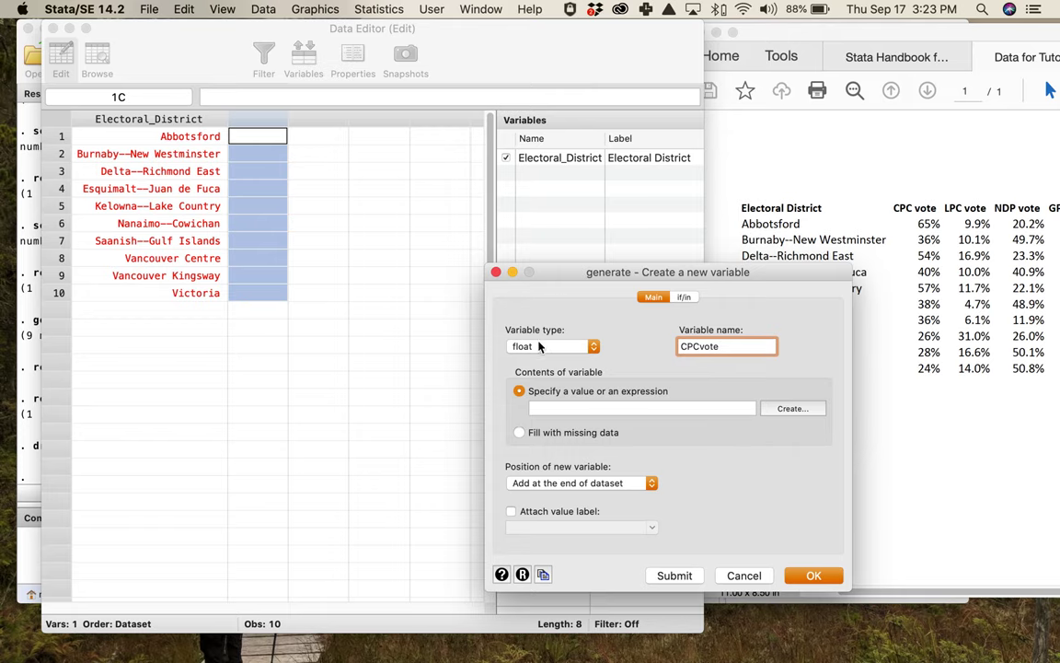
- Create CPCvote filled with missing data, dismiss the 'already exists' alerts, and cancel the dialog
drag(618, 273, 439, 200)
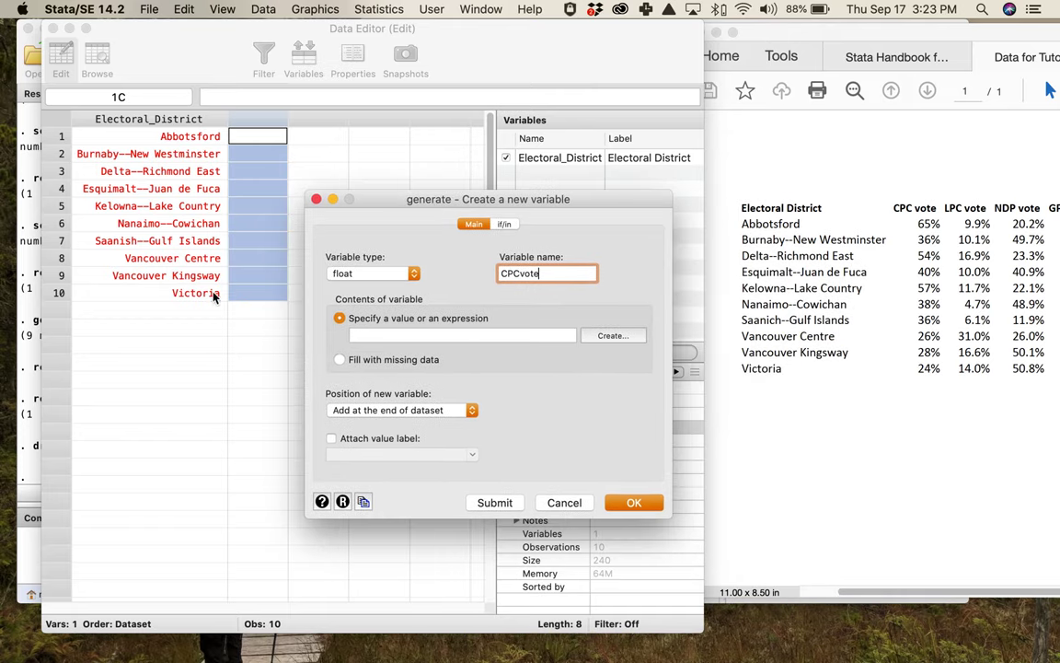
click(341, 360)
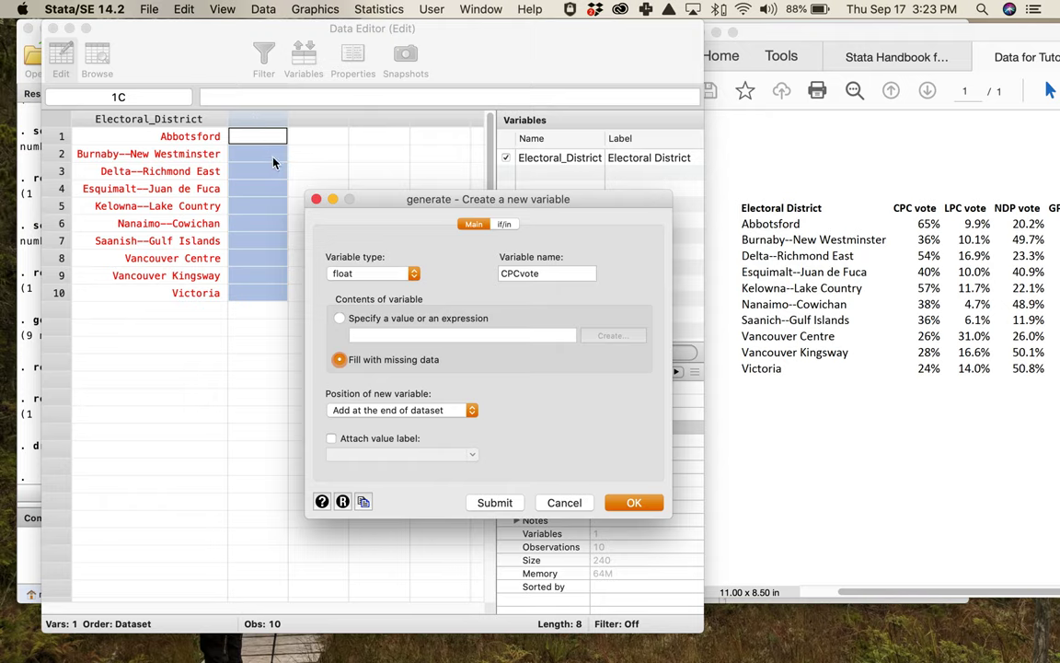
click(495, 503)
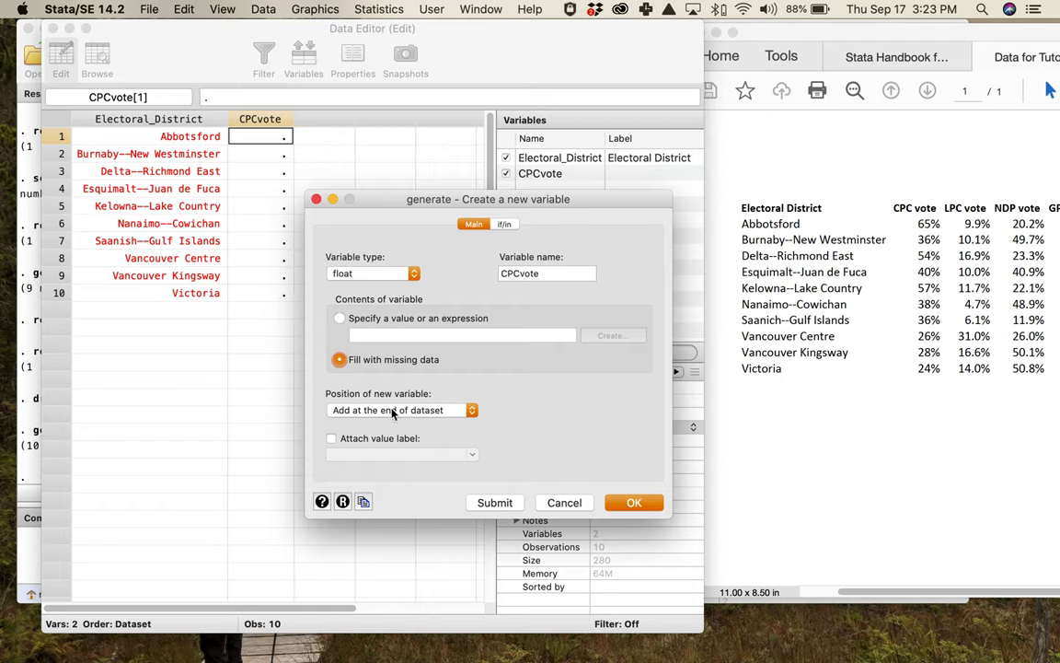
click(634, 504)
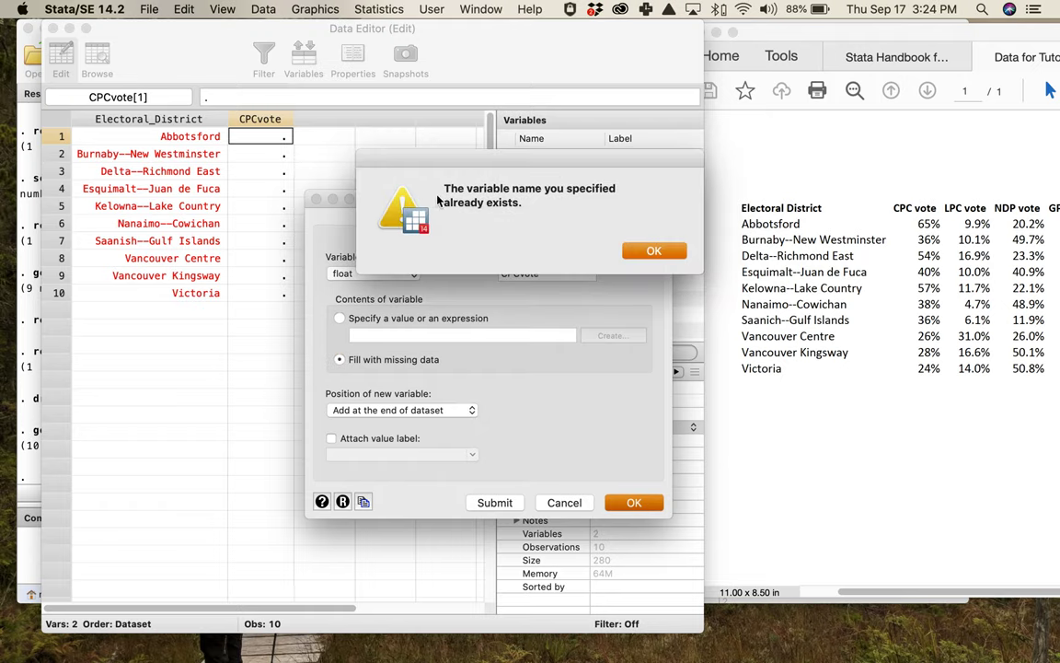
click(650, 250)
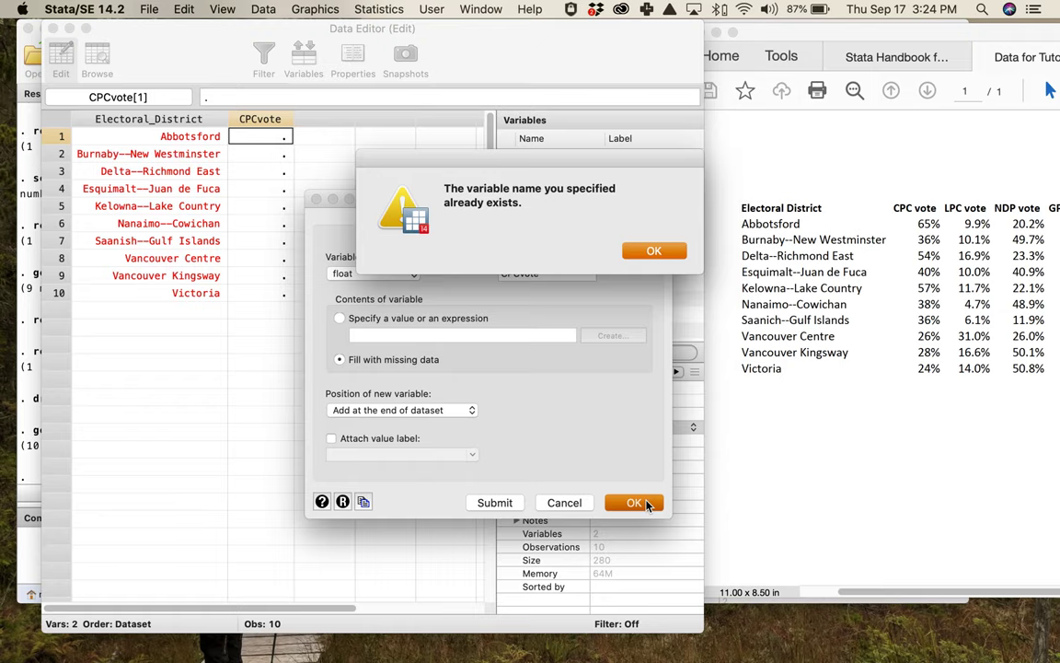
click(660, 250)
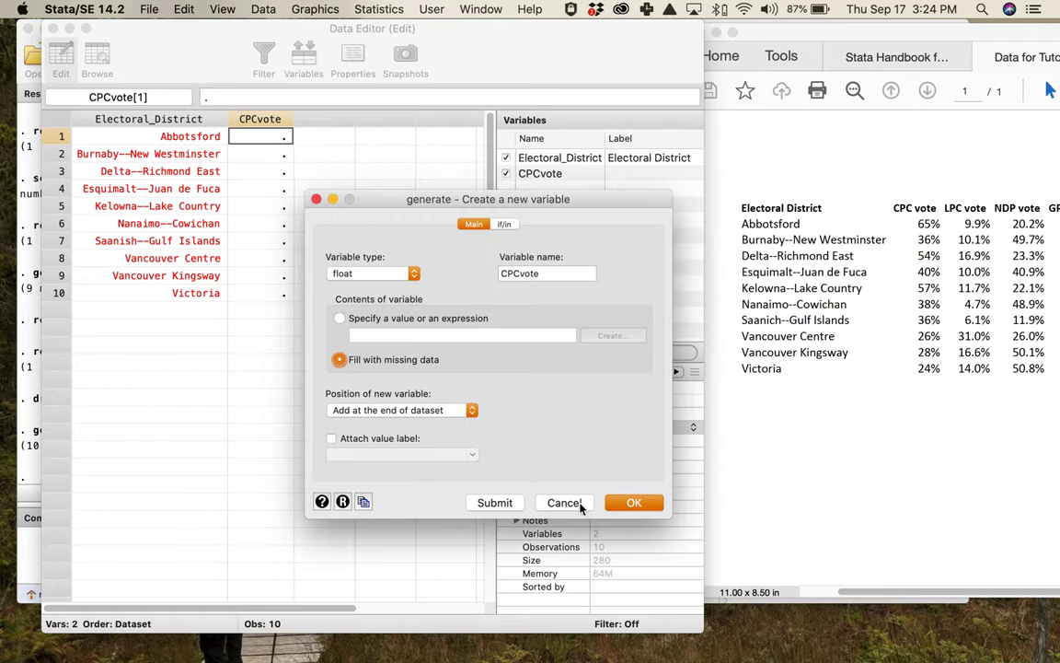
click(570, 502)
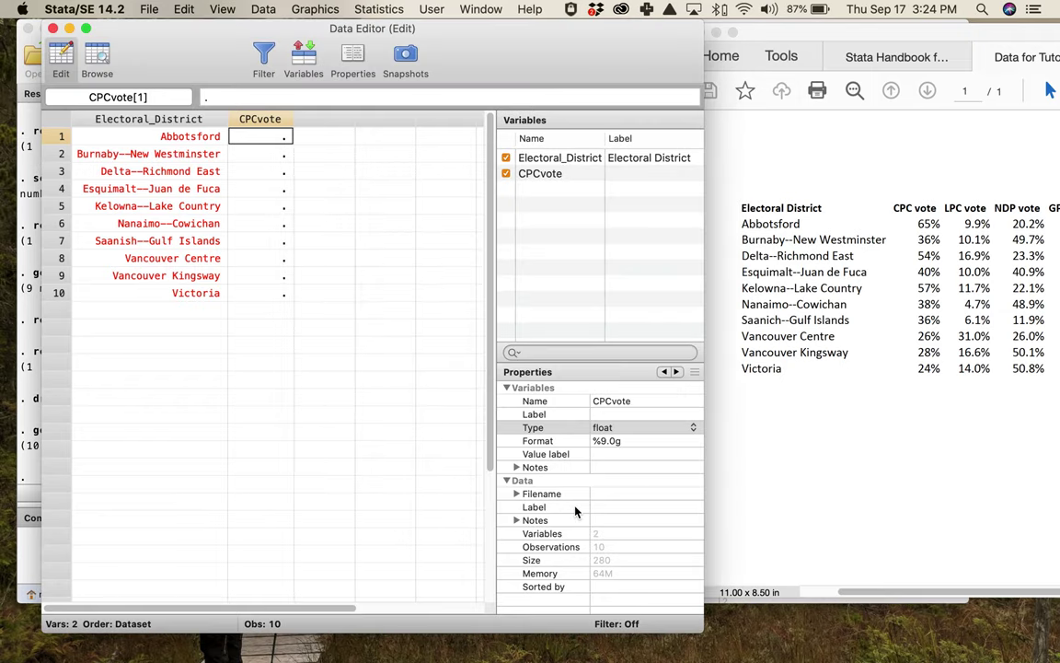
- Enter CPC shares .65, .36, .54 and .40 for Abbotsford through Esquimalt--Juan de Fuca
double_click(275, 137)
text(65)
key(Return)
click(332, 95)
text(36)
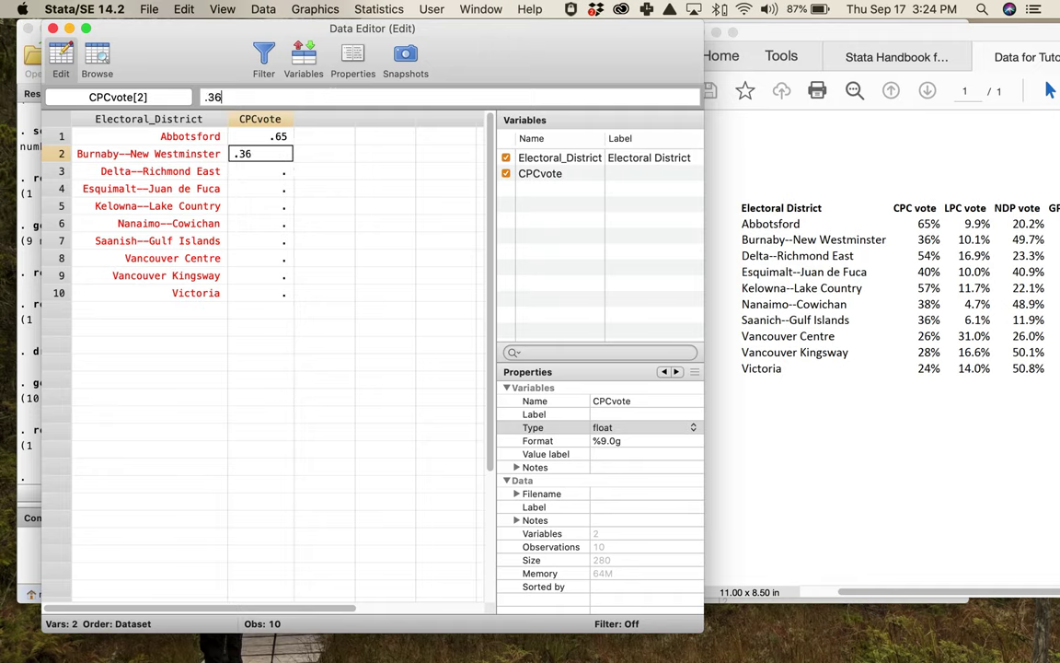
key(Return)
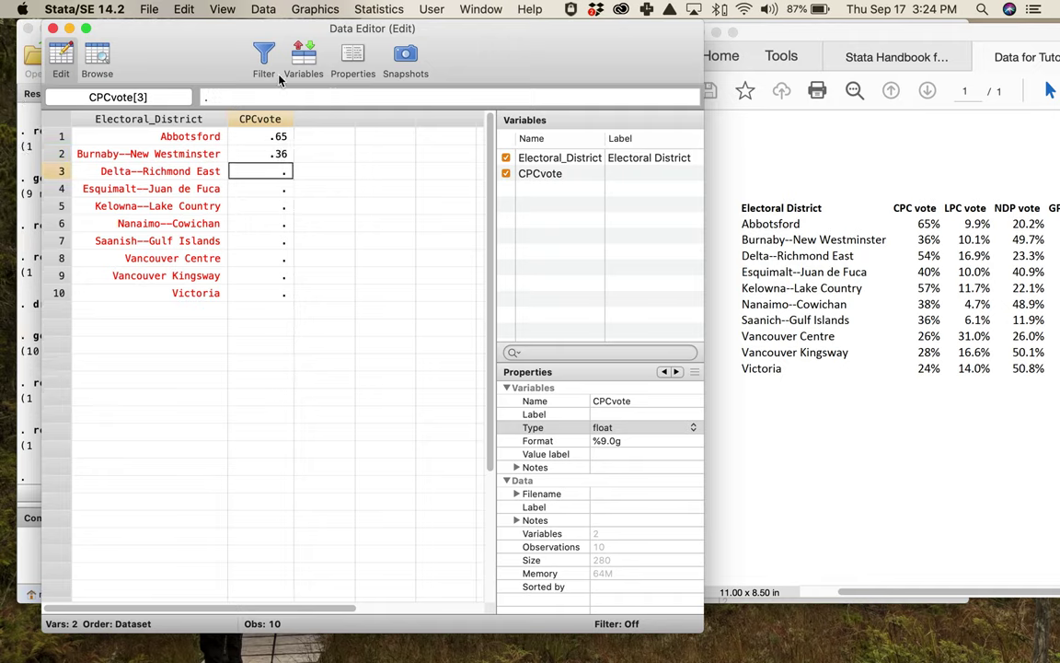
click(216, 98)
text(54)
key(Return)
text(40)
key(Return)
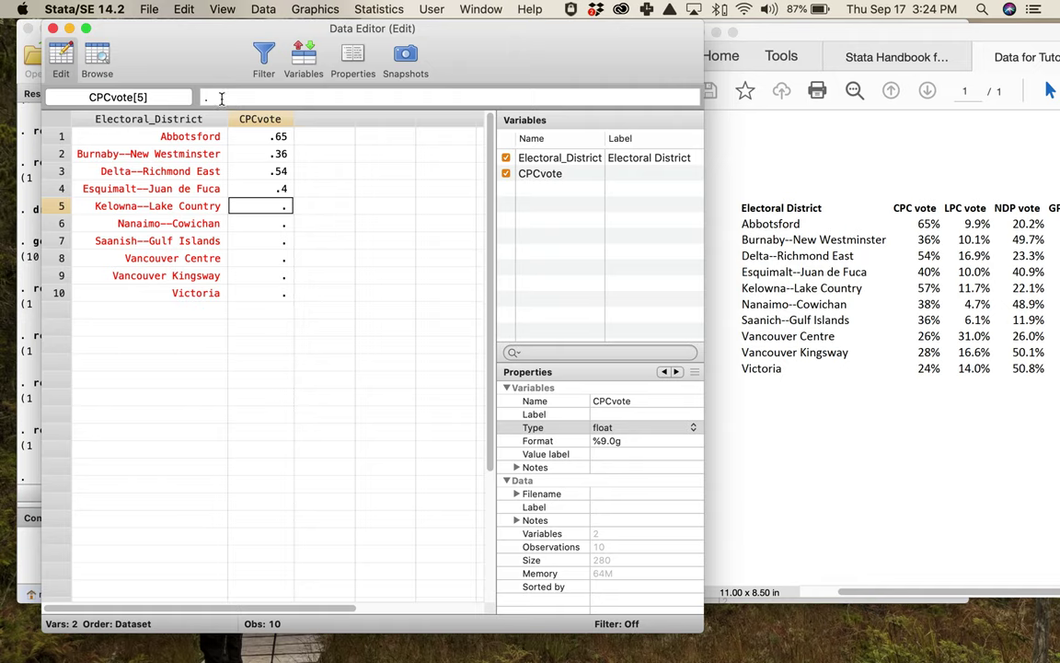
- Enter CPC shares .57, .38, .36, .26, .28 and .24 for Kelowna through Victoria, applying the last
text(.57)
key(Return)
text(.38)
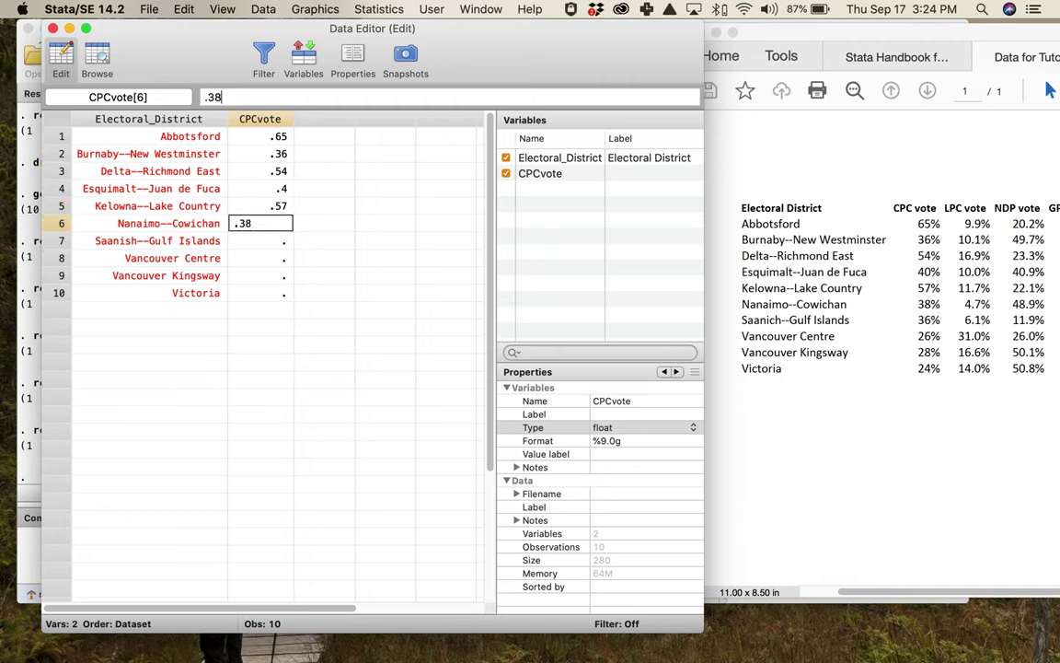
key(Return)
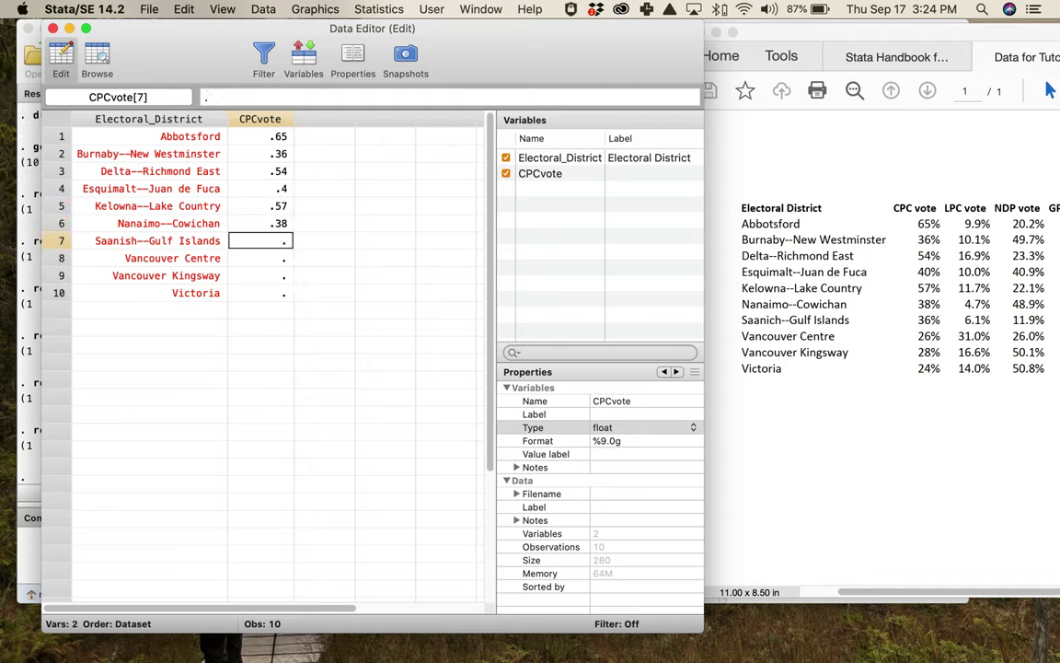
text(.36)
key(Return)
text(.26)
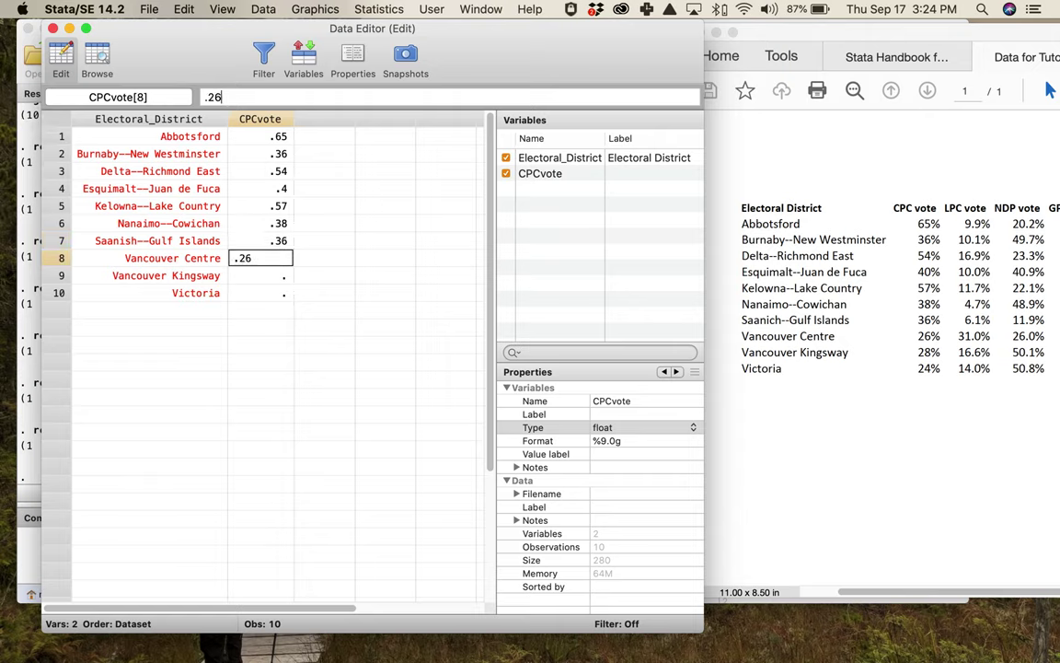
key(Return)
text(.28)
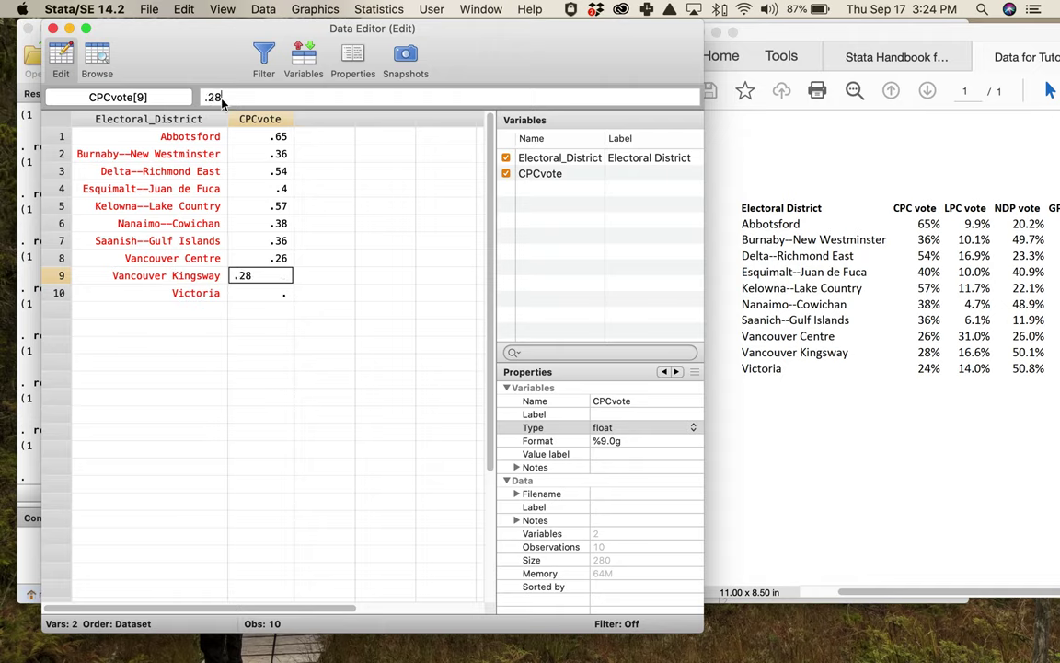
key(Return)
text(.24)
click(345, 239)
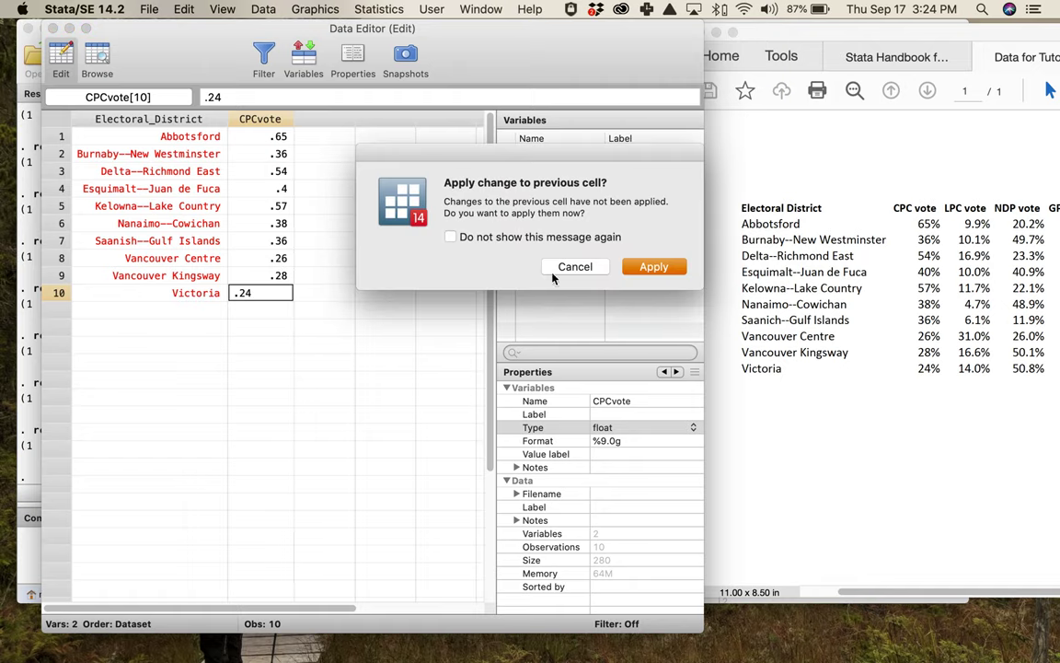
click(655, 266)
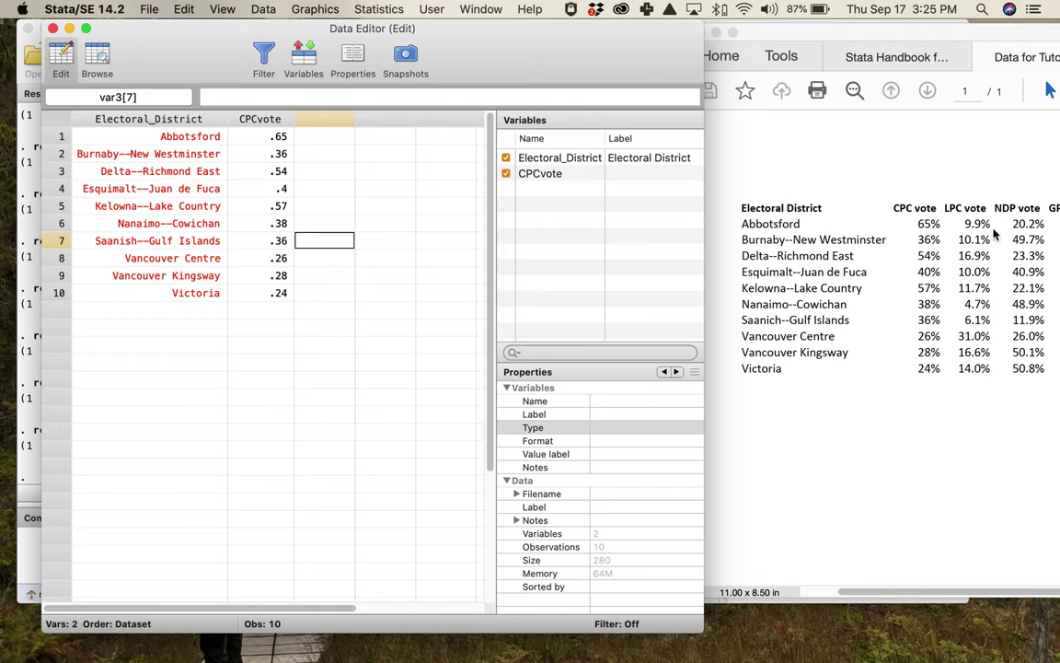
- Create LPCvote and NDPvote as new variables filled with missing data
scroll(994, 236, right, 5)
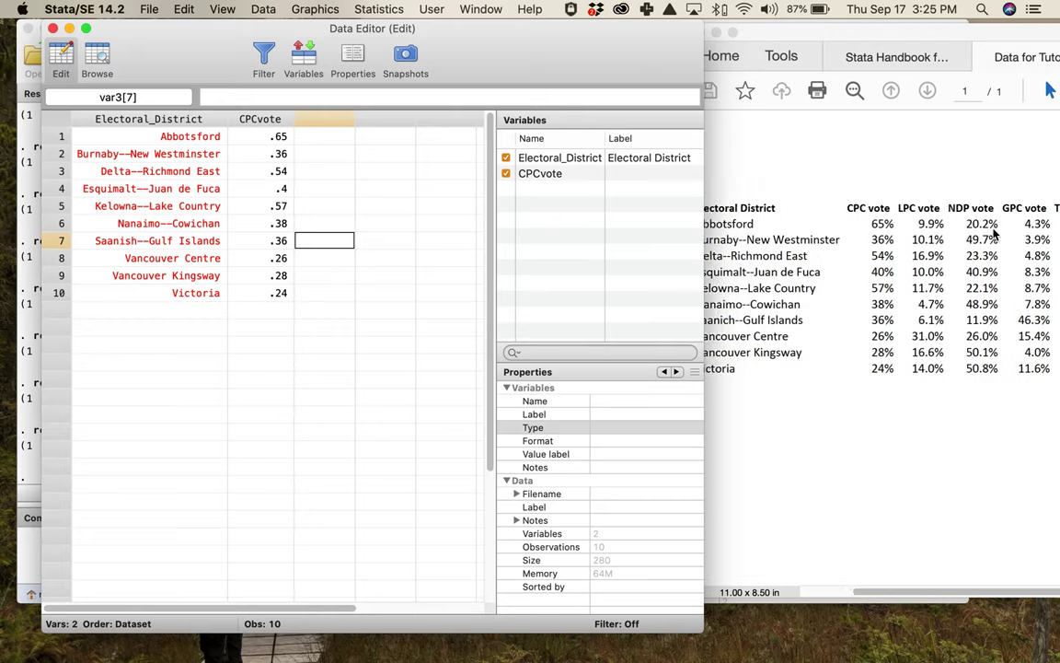
double_click(342, 121)
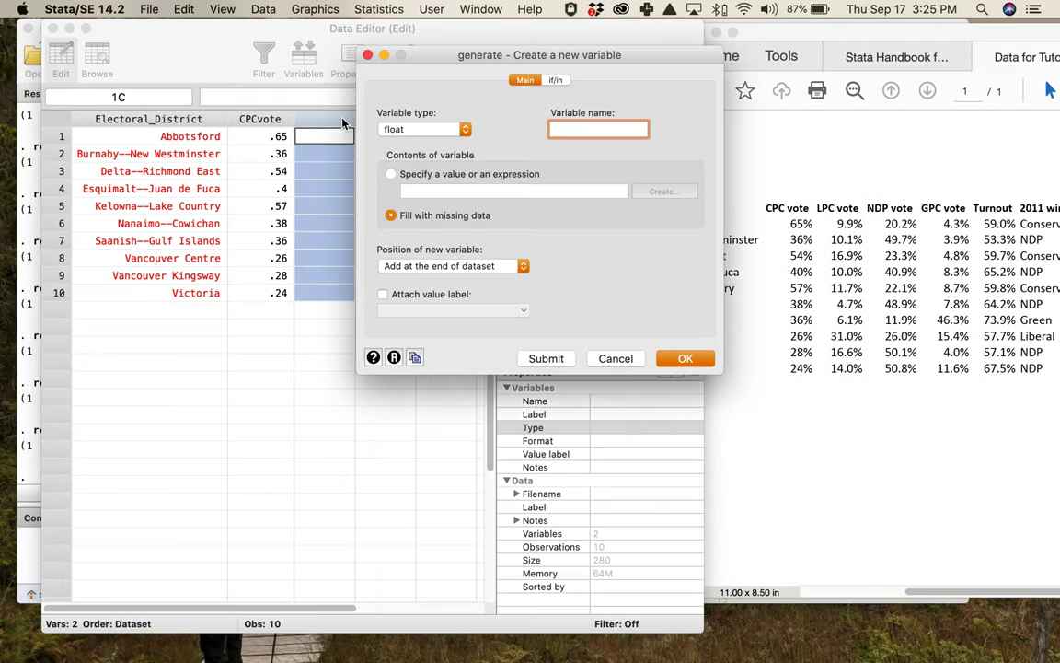
text(LPCvote)
click(690, 360)
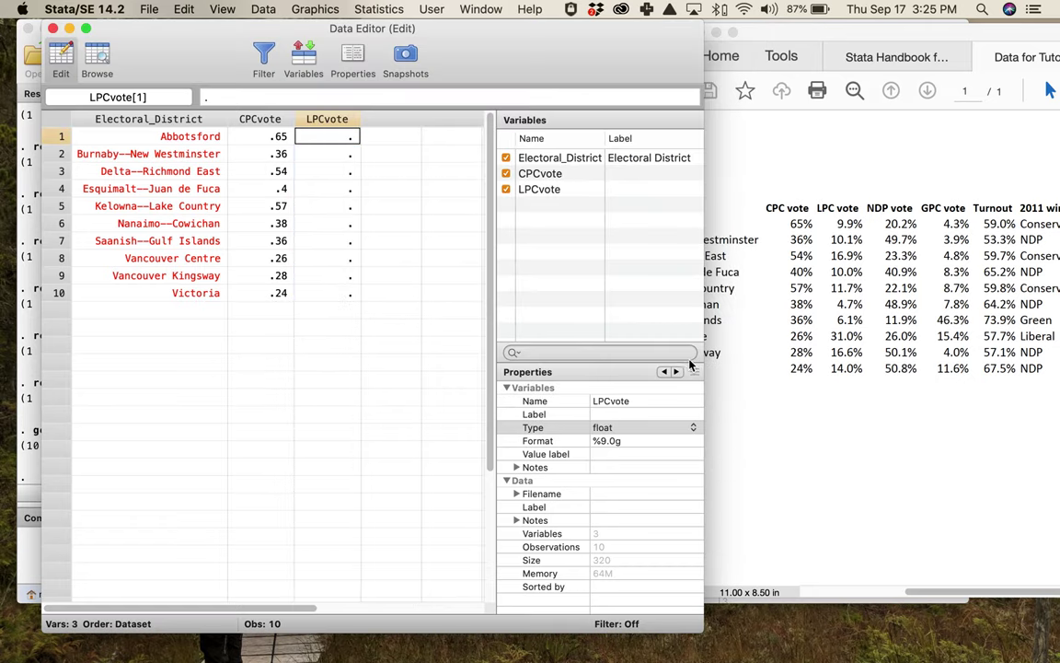
double_click(390, 120)
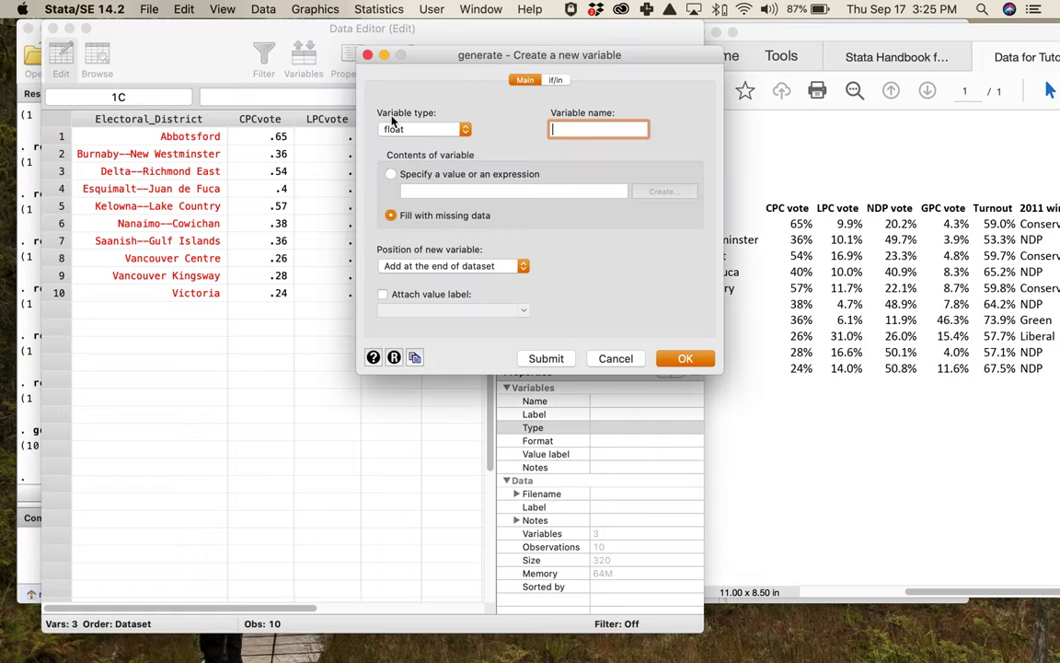
text(NDPvote)
key(Return)
- Create GPCvote and Turnout after NDPvote, also filled with missing data
scroll(266, 359, down, 10)
scroll(267, 359, right, 5)
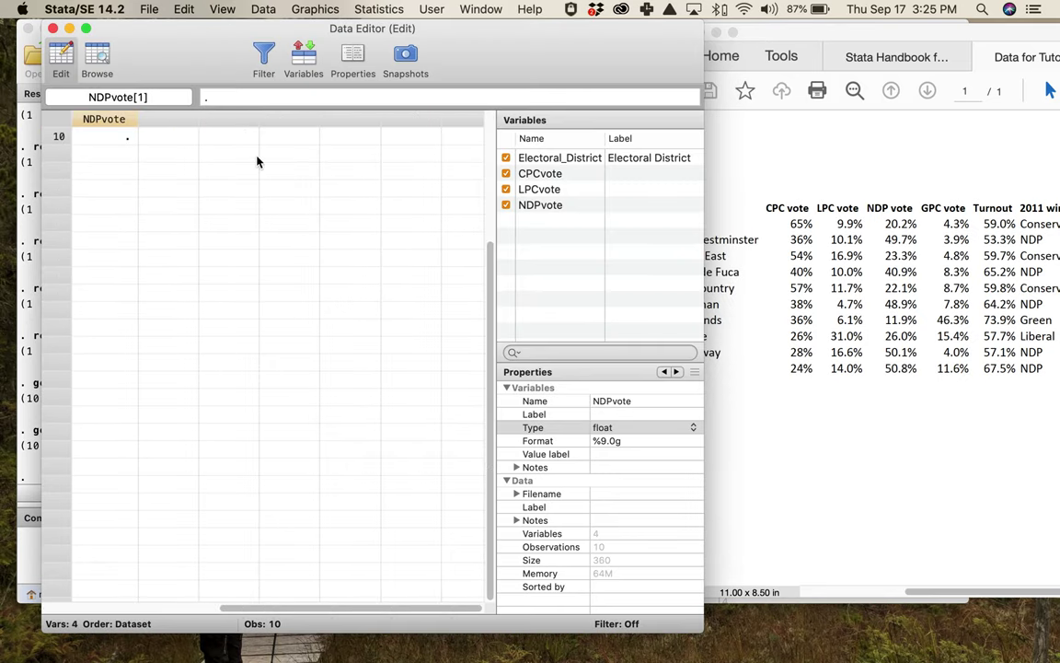
click(180, 130)
double_click(181, 123)
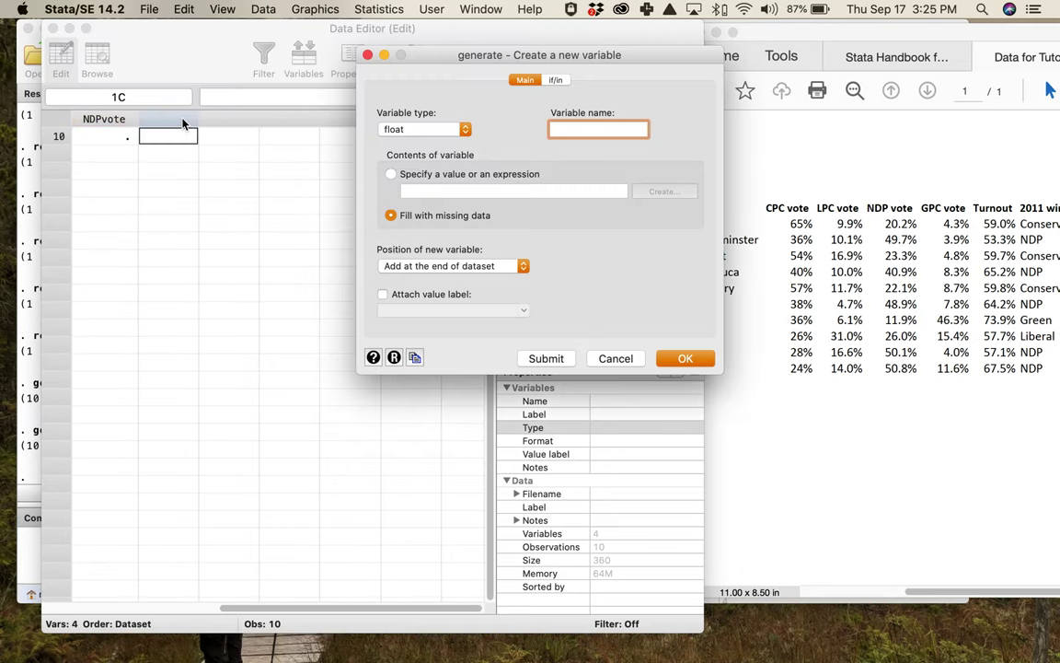
text(GPCvote)
key(Return)
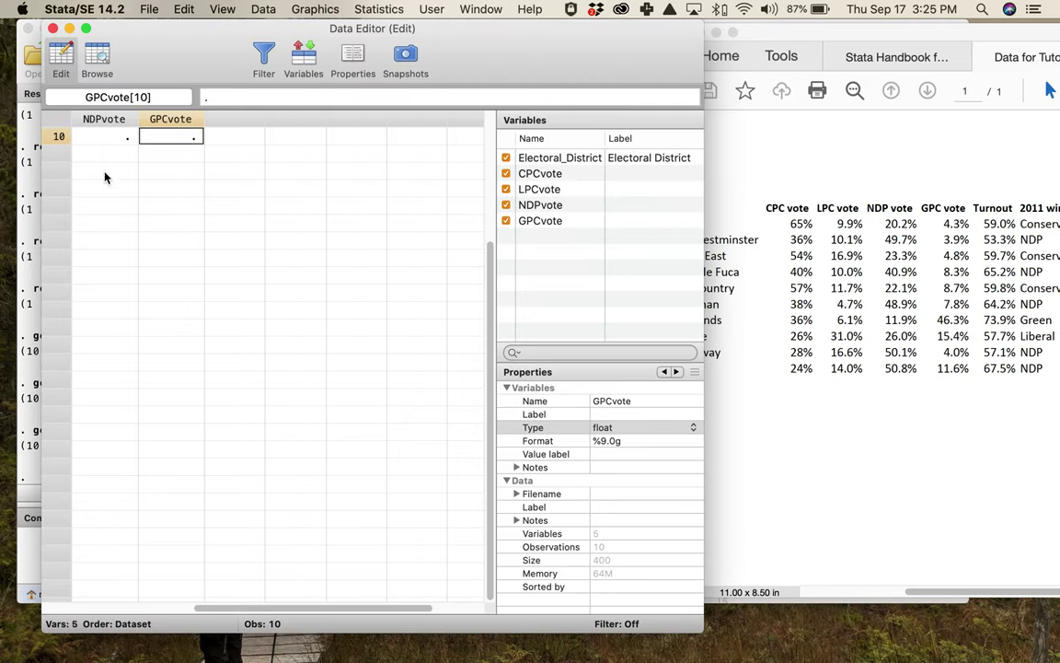
scroll(150, 203, up, 5)
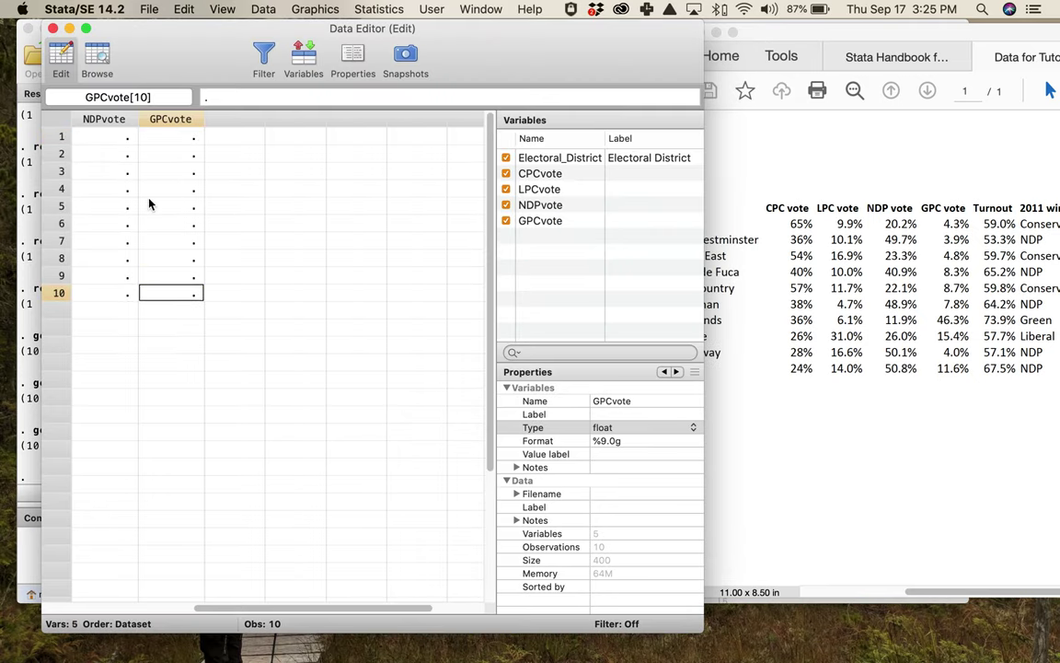
double_click(225, 122)
text(Turnout)
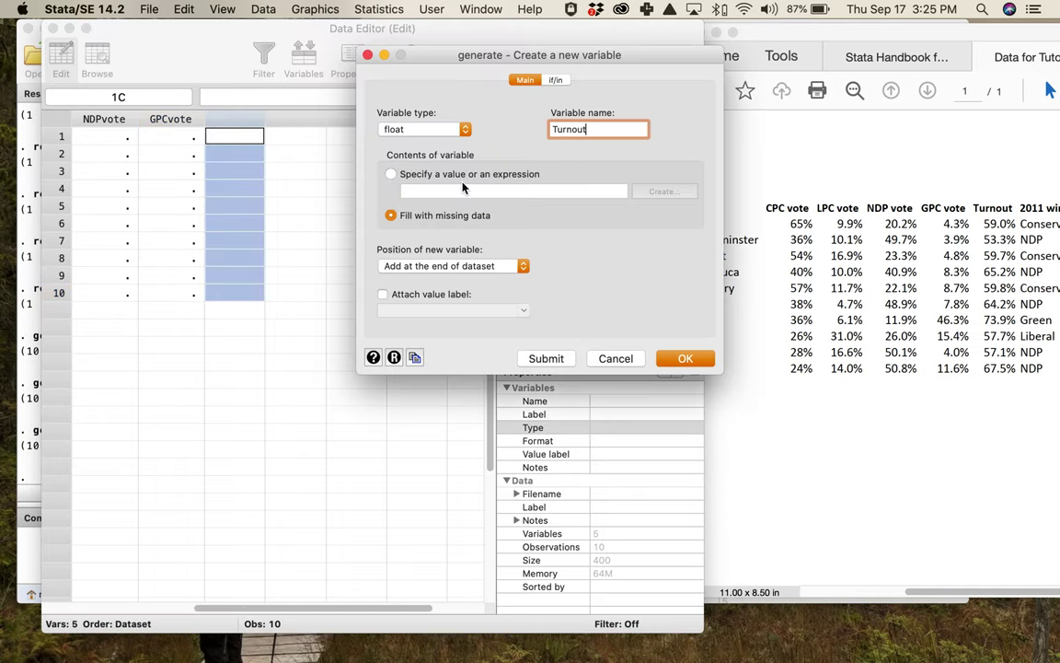
click(689, 359)
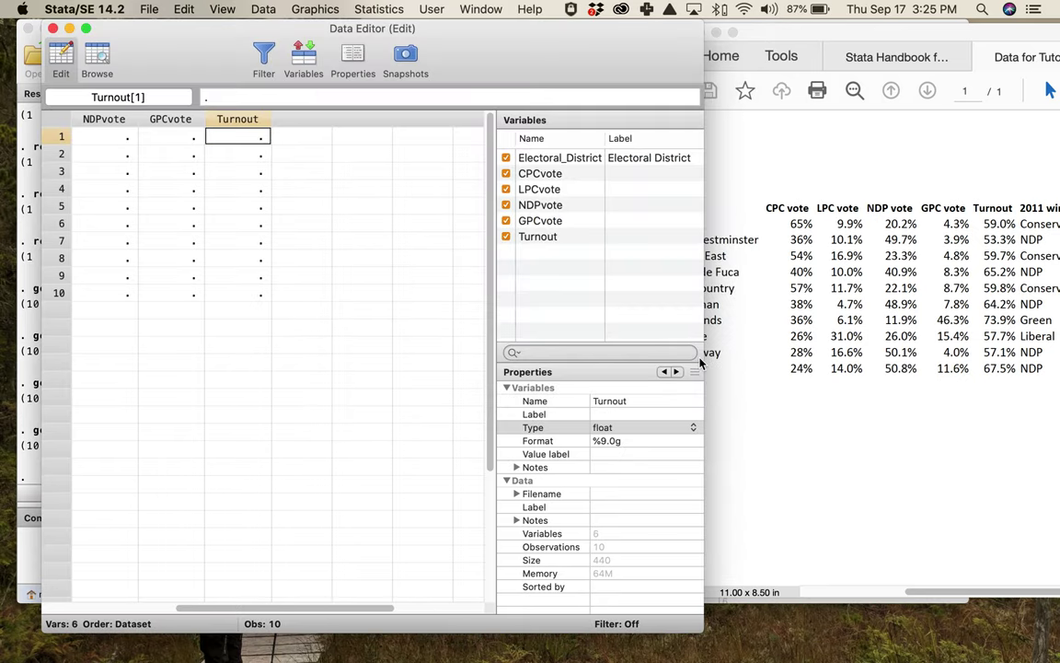
scroll(309, 290, left, 5)
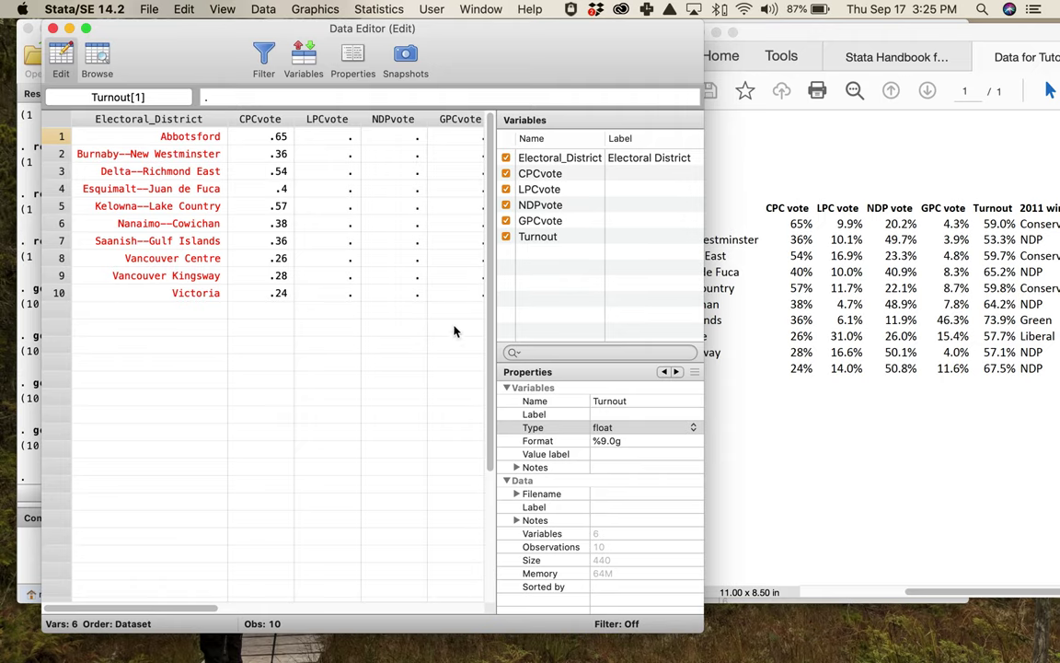
- Stretch the Data Editor window to the screen's left edge so LPCvote through Turnout show
drag(495, 322, 564, 324)
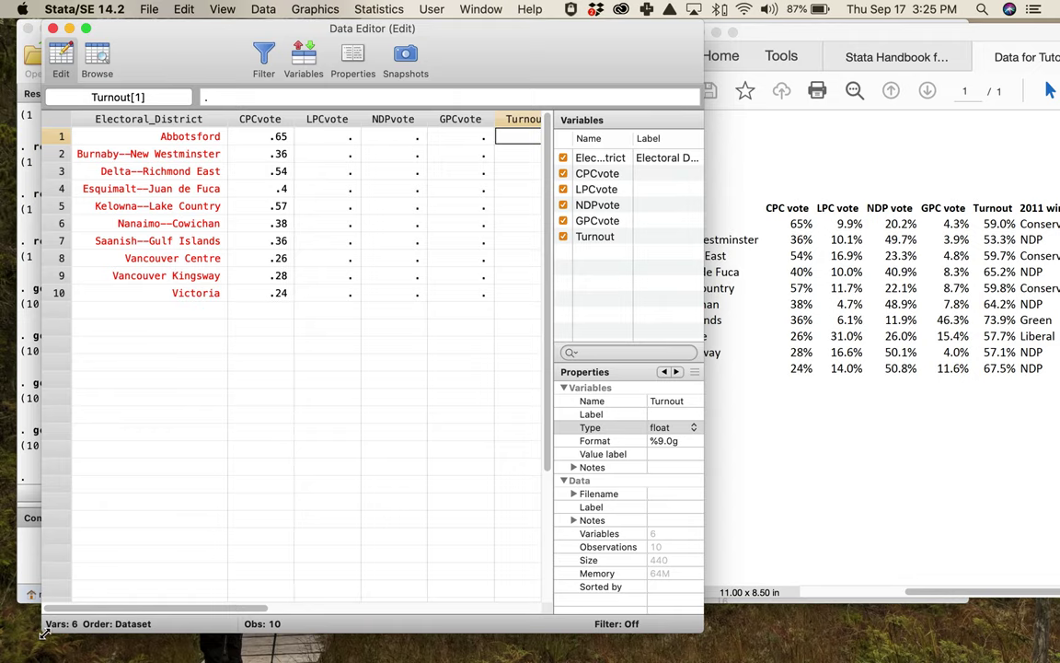
drag(42, 635, 26, 629)
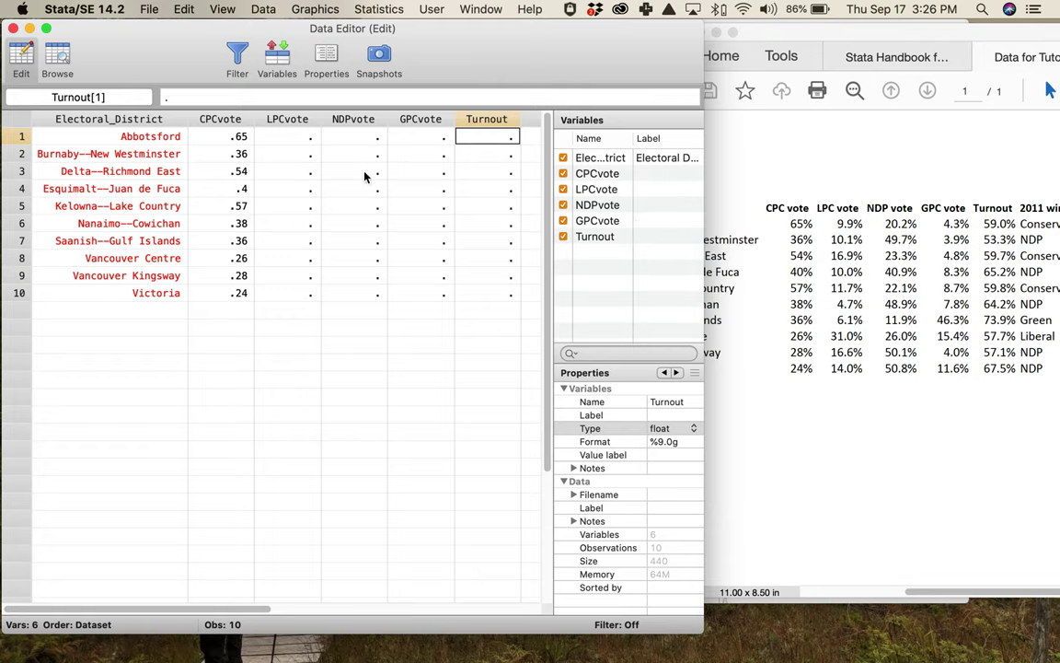
scroll(372, 191, right, 5)
scroll(372, 191, right, 2)
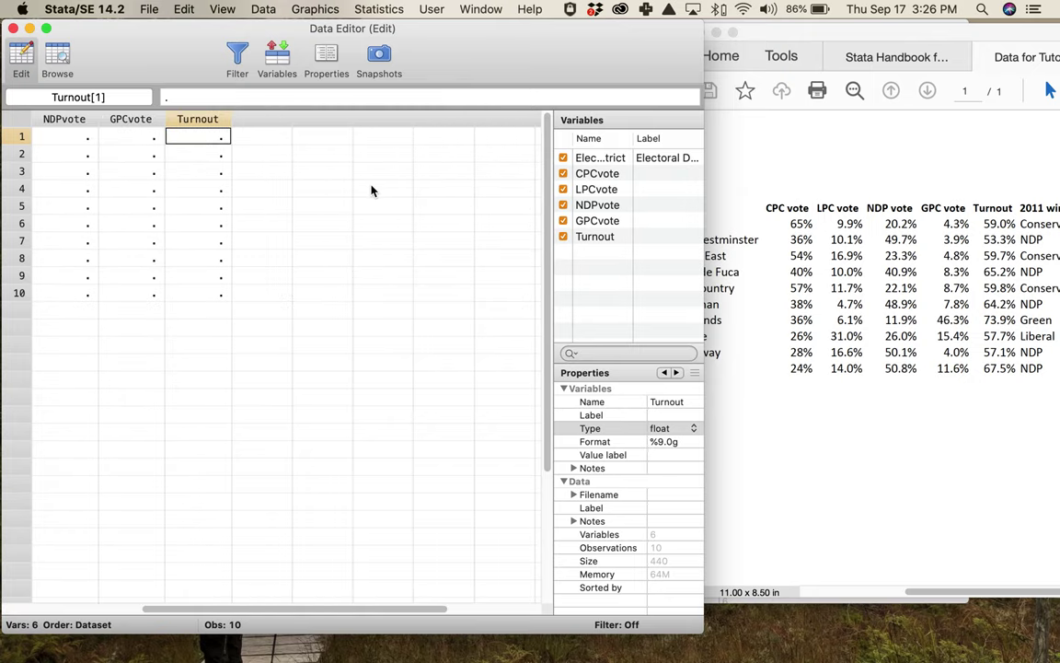
scroll(939, 276, right, 3)
scroll(947, 276, right, 5)
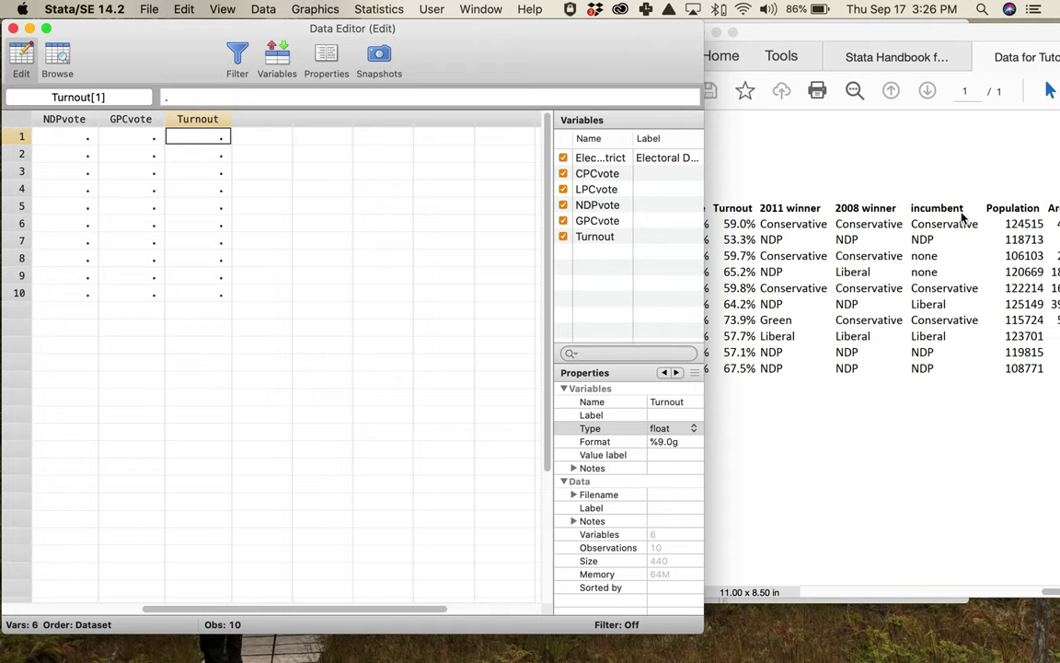
scroll(880, 295, left, 10)
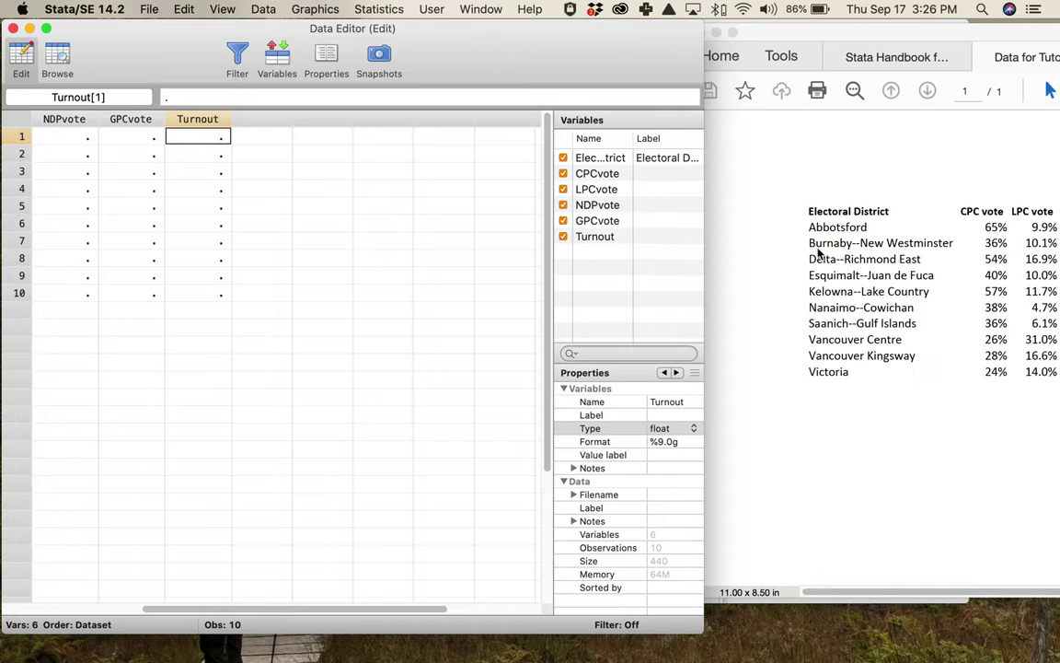
scroll(882, 291, right, 2)
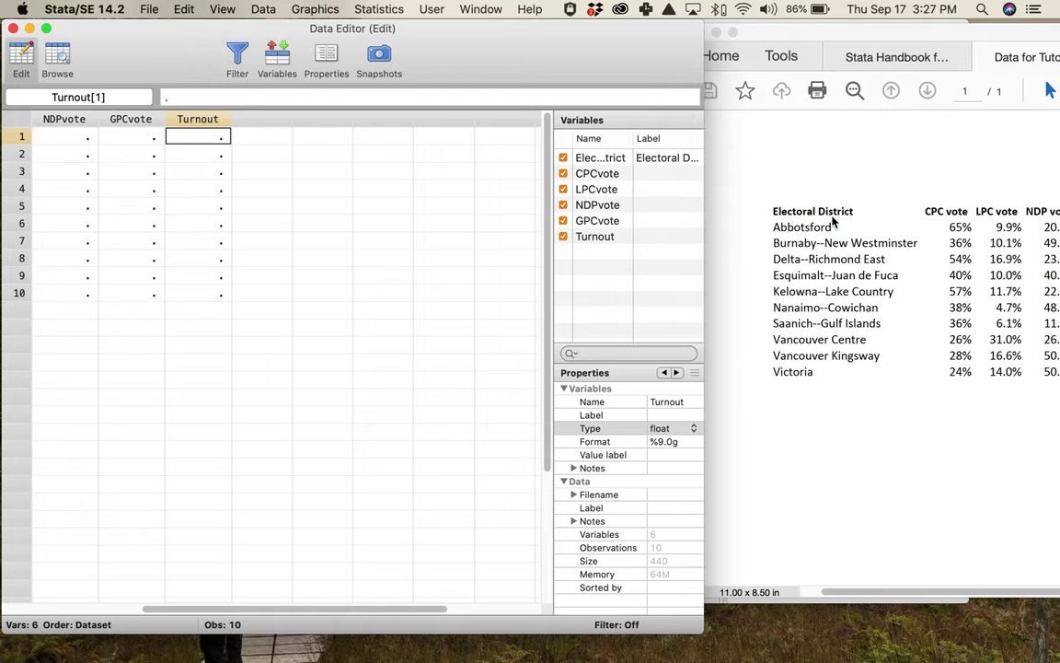
scroll(801, 244, right, 1)
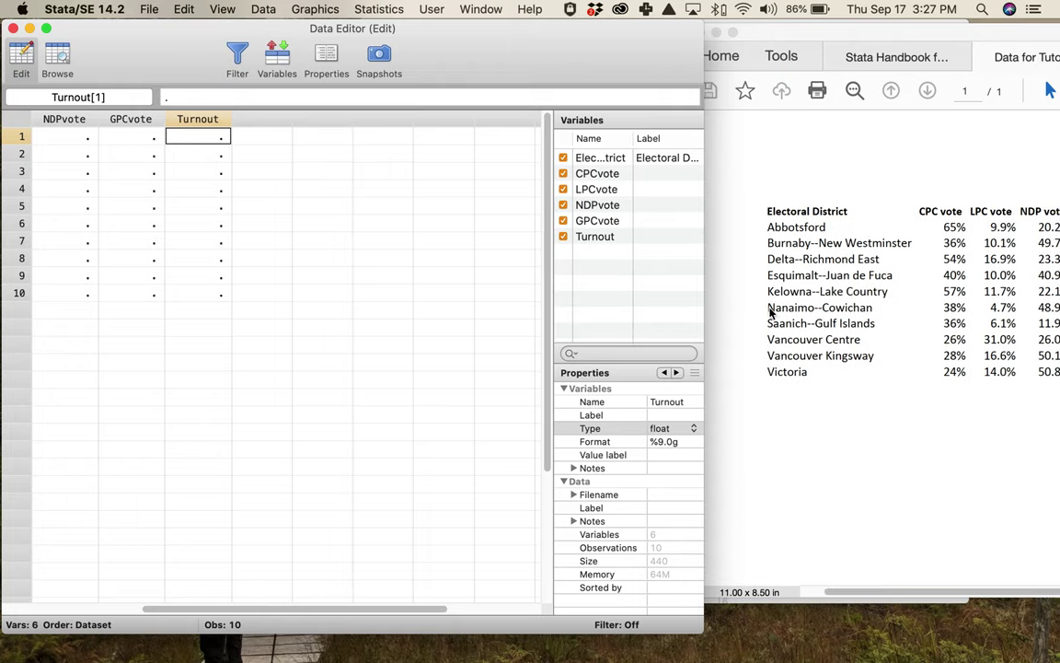
scroll(833, 274, right, 10)
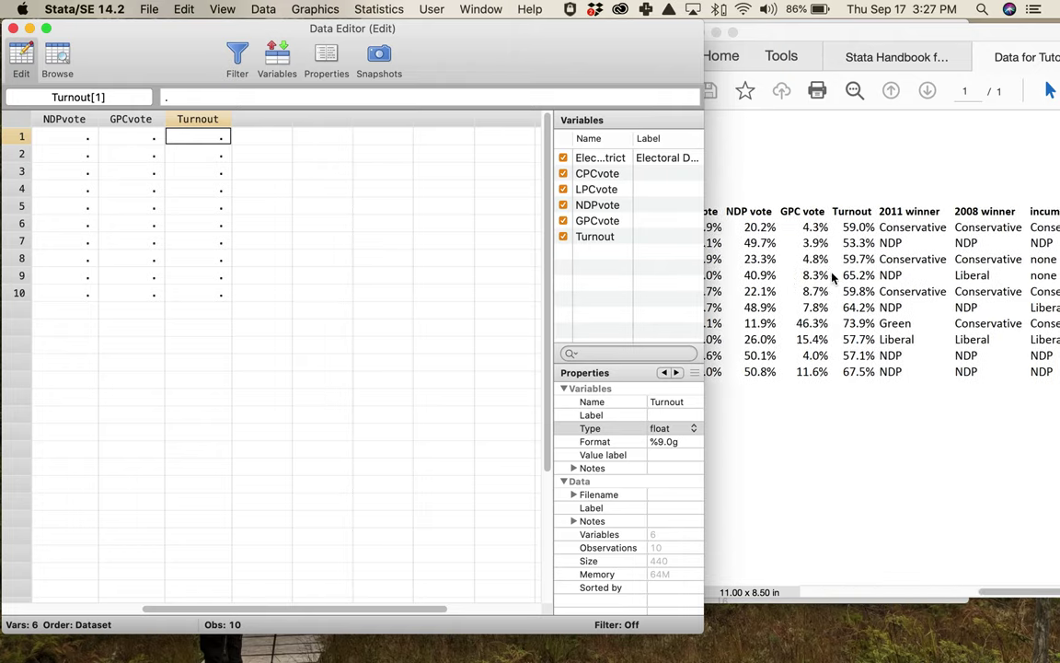
scroll(831, 276, right, 10)
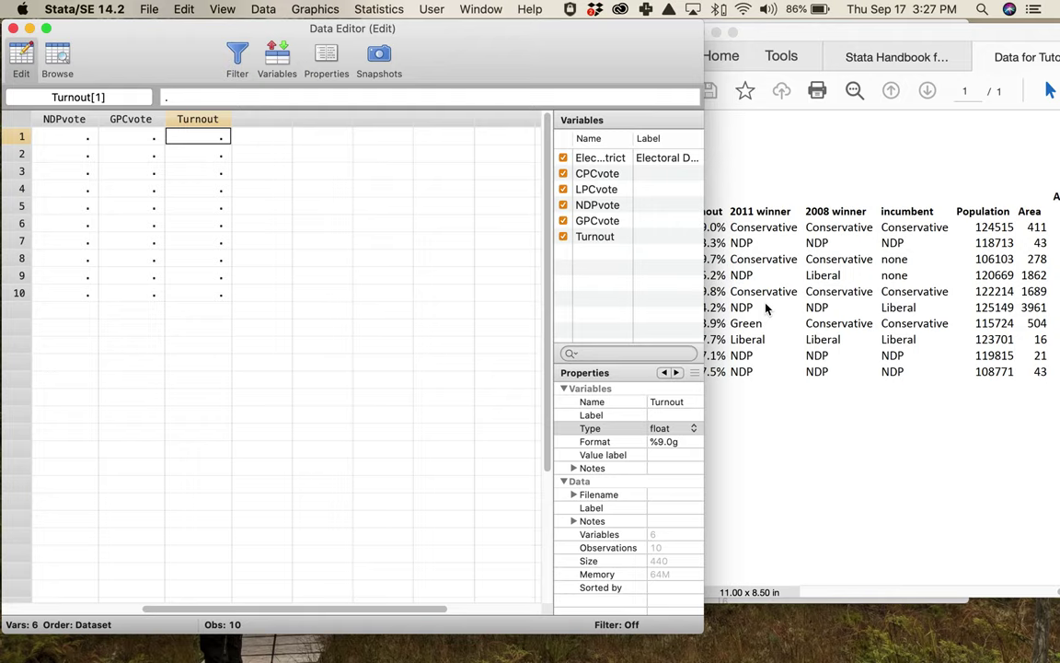
- Generate a missing-valued variable Winner2011, replacing the rejected name 2011winner
double_click(271, 124)
text(2011)
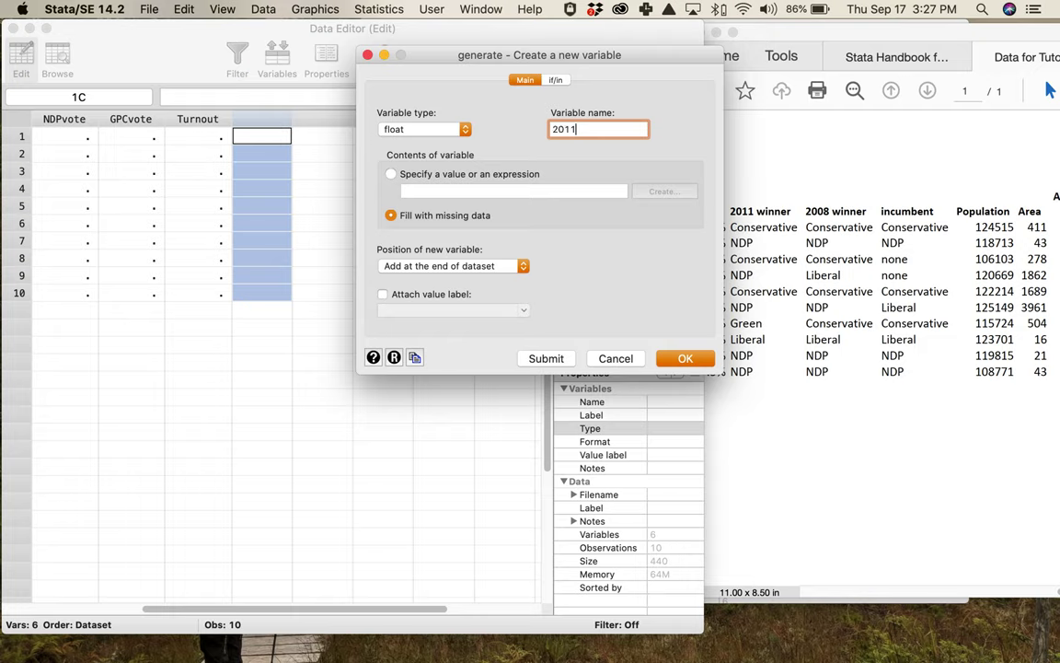
text(winner)
click(686, 360)
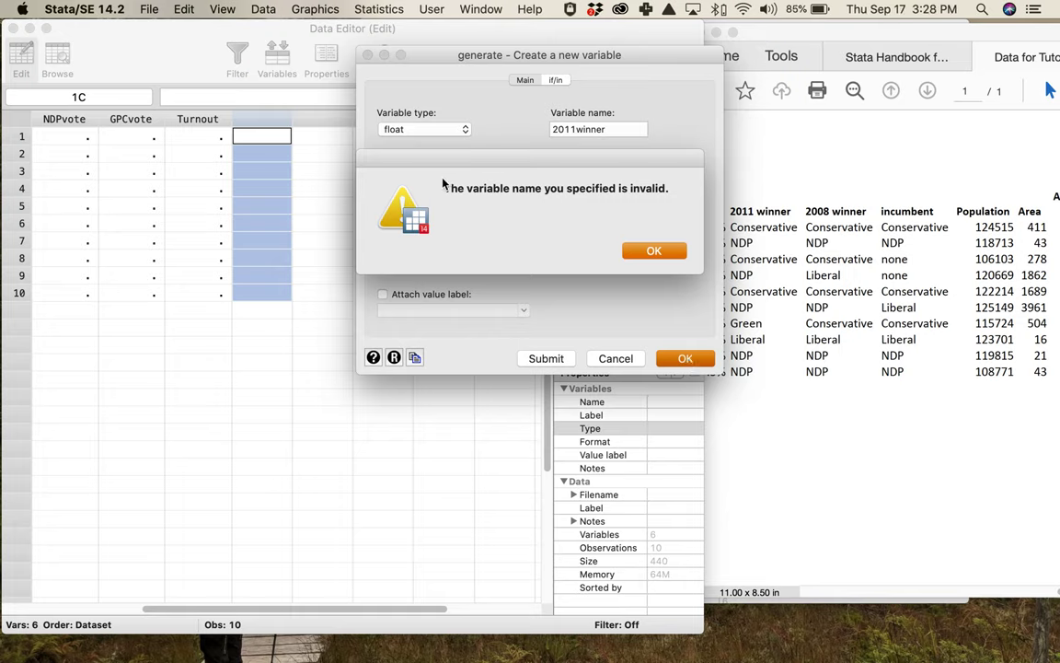
click(672, 253)
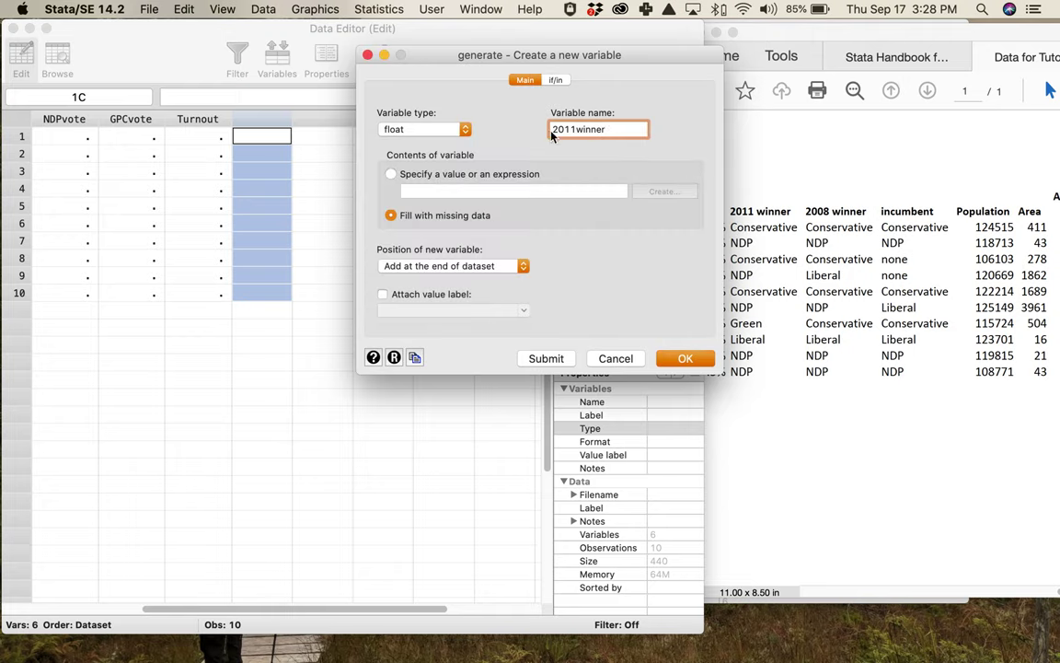
drag(610, 129, 504, 134)
text(Winner2011)
click(685, 359)
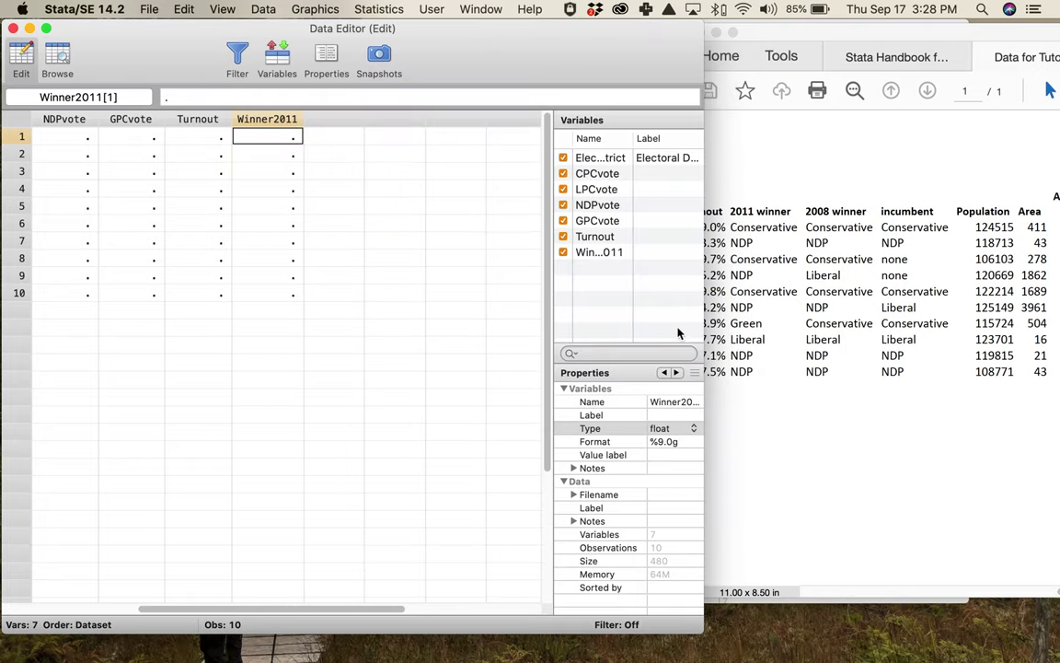
scroll(788, 236, left, 3)
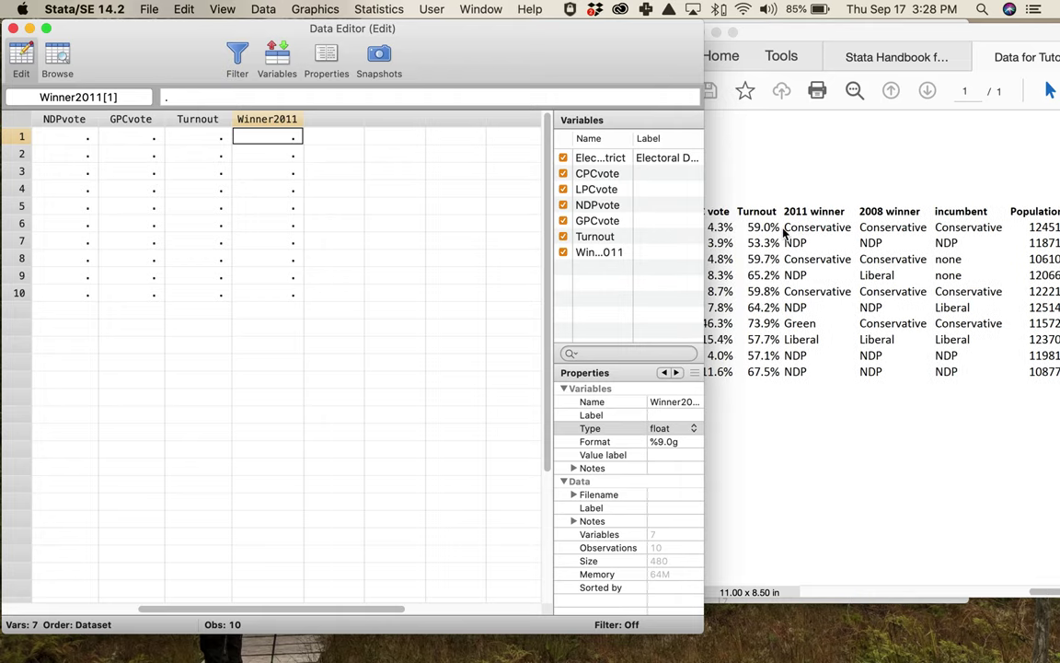
scroll(810, 295, down, 1)
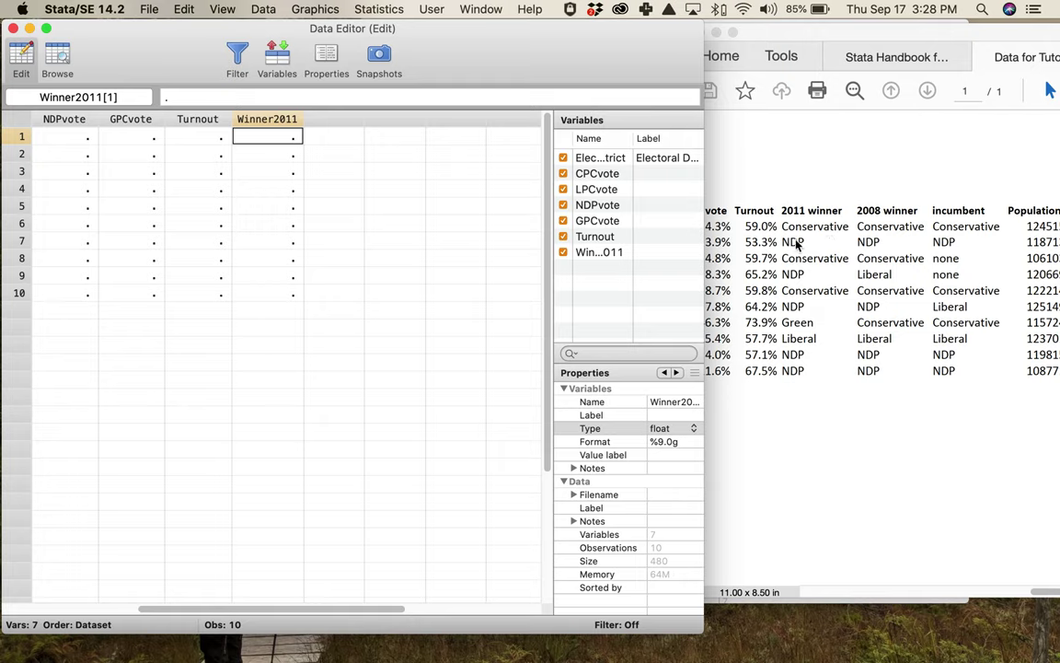
scroll(801, 277, down, 1)
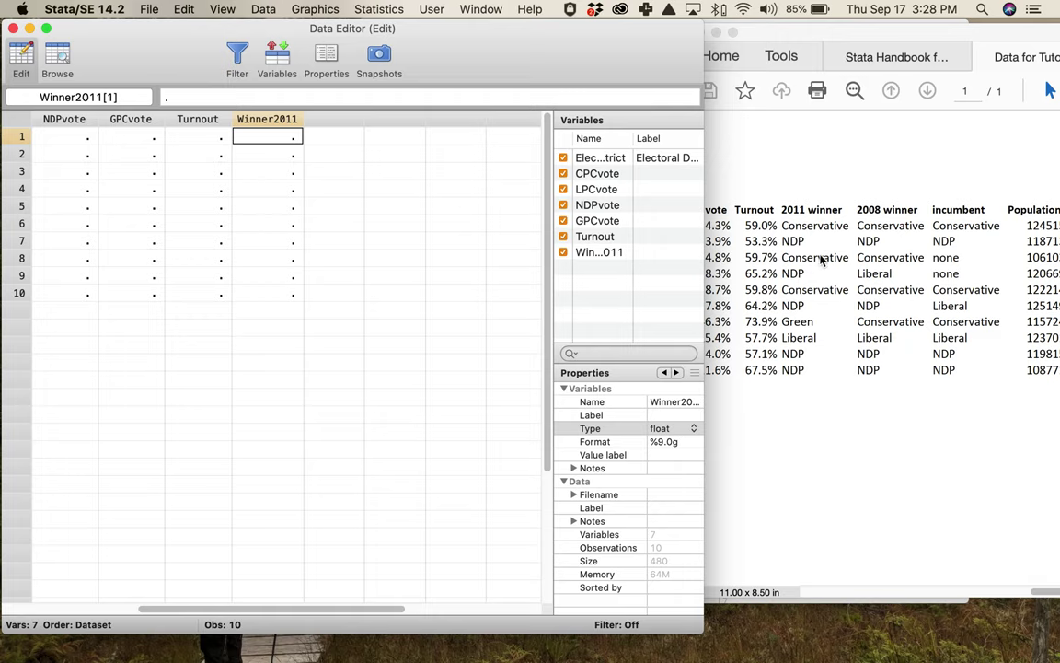
scroll(822, 261, left, 2)
scroll(822, 261, left, 10)
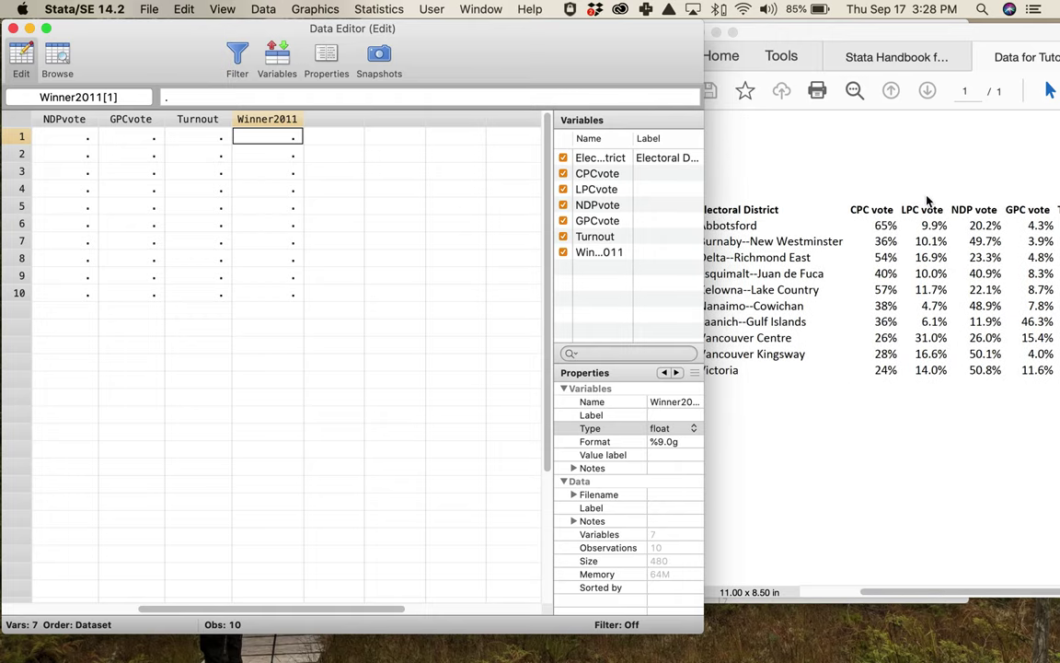
scroll(919, 238, right, 3)
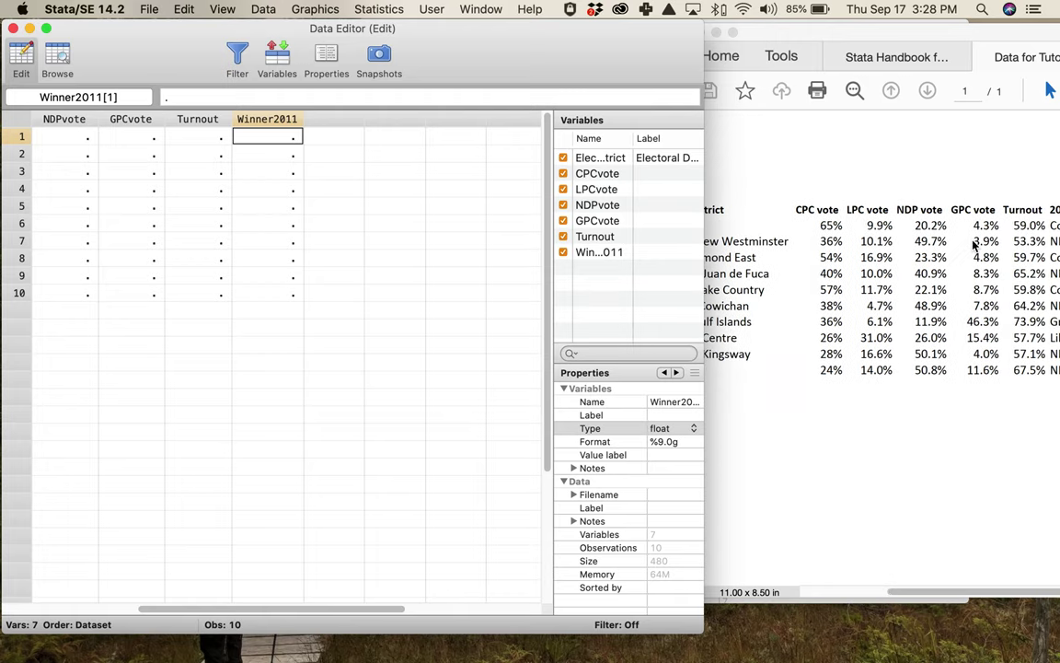
scroll(973, 234, right, 4)
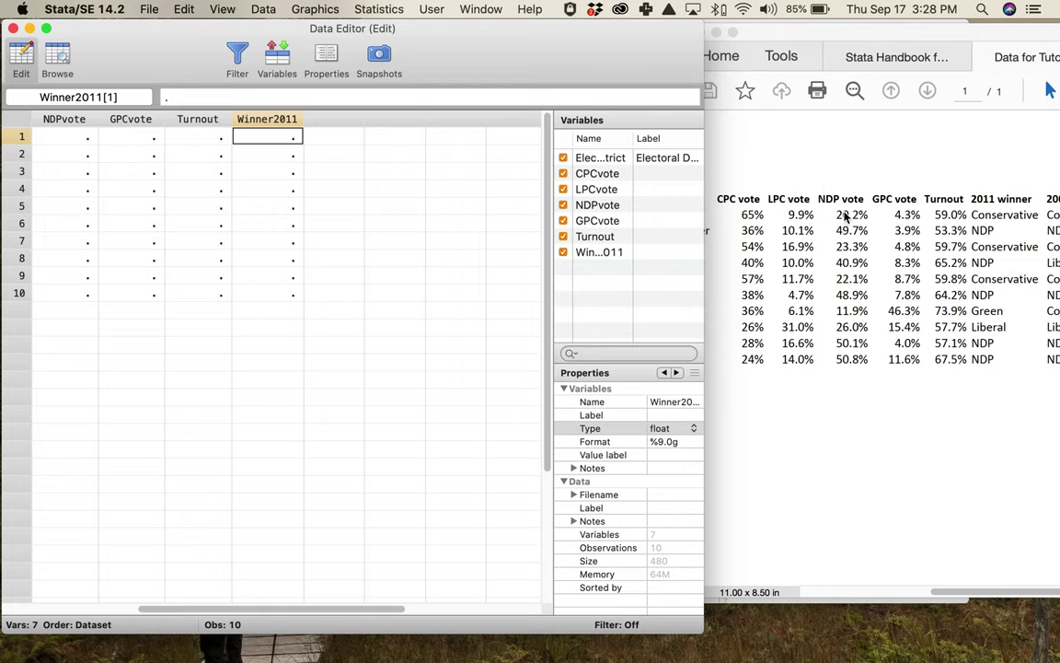
scroll(884, 211, right, 6)
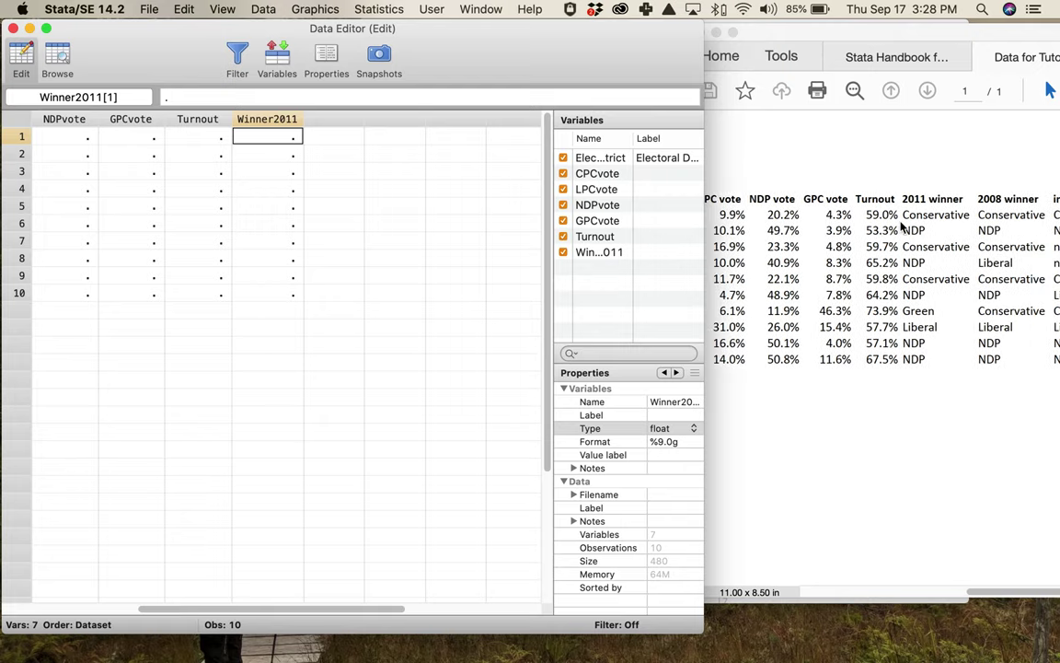
scroll(889, 226, right, 7)
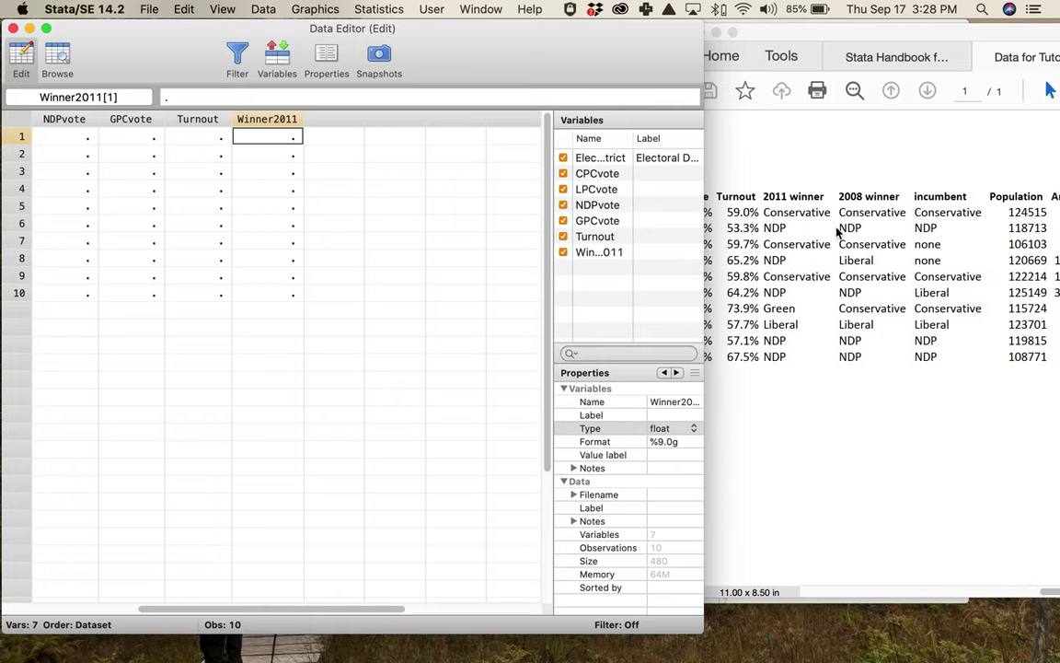
scroll(824, 239, left, 1)
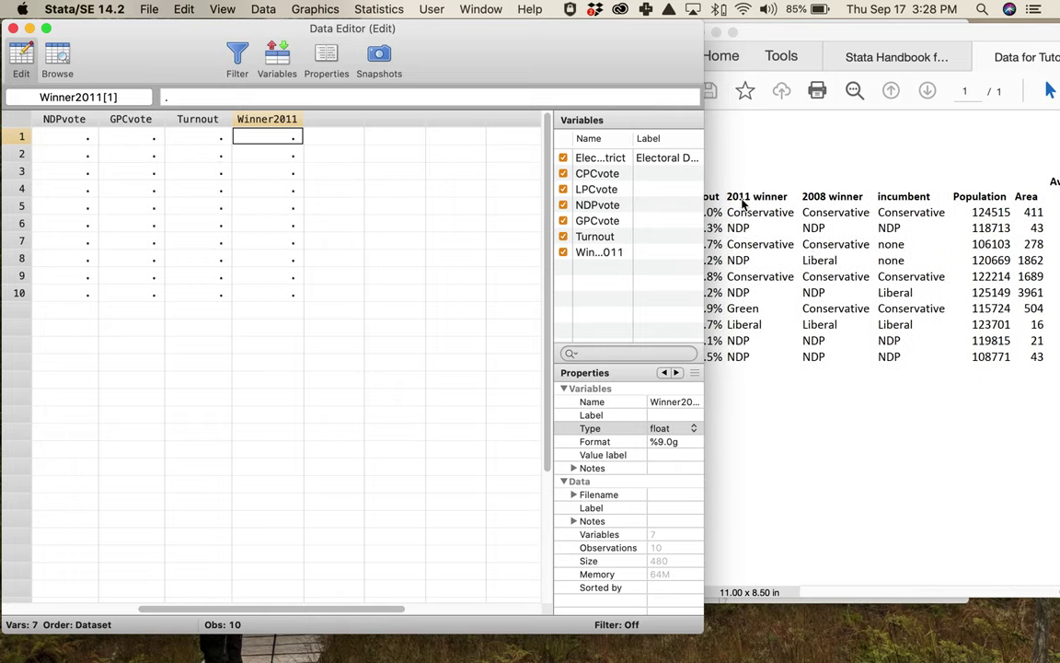
- Enter Winner2011 codes 1, 3, 1, 3, 1 for the first five districts
double_click(283, 136)
text(1)
key(Return)
text(3)
key(Return)
text(1)
key(Return)
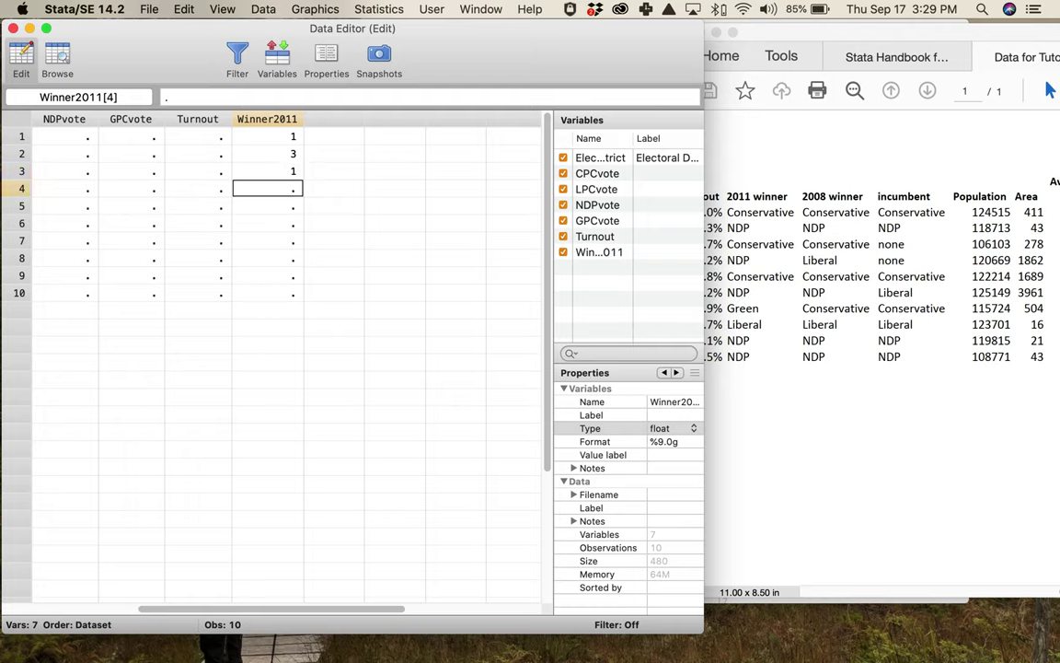
text(3)
key(Return)
text(1)
key(Return)
- Enter Winner2011 codes 3, 4, 2, 3, 3 for districts six to ten
text(3)
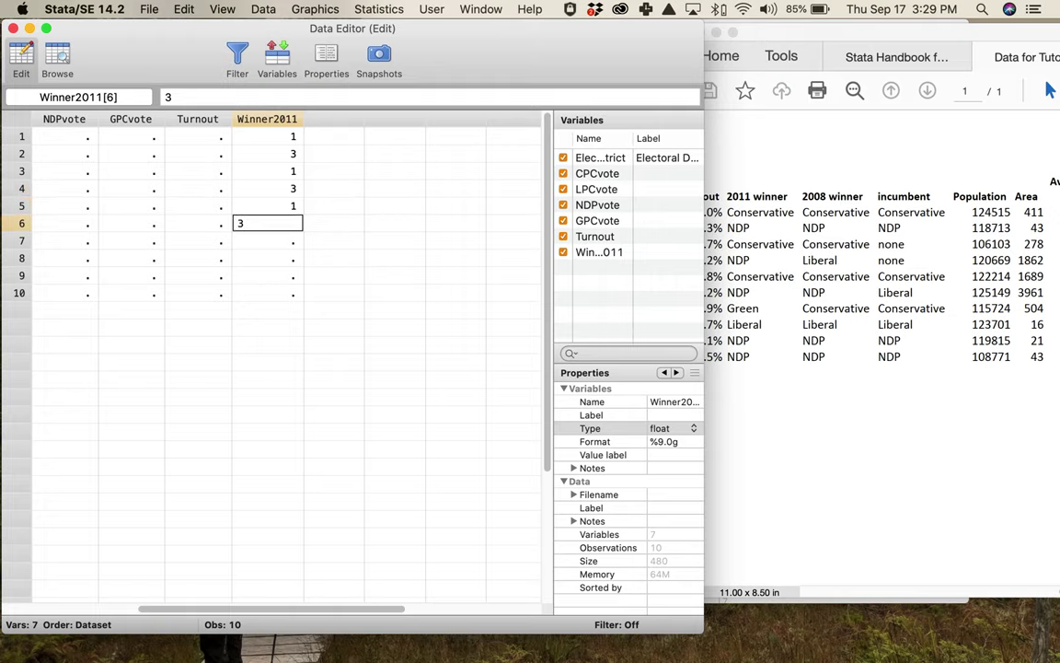
key(Return)
text(4)
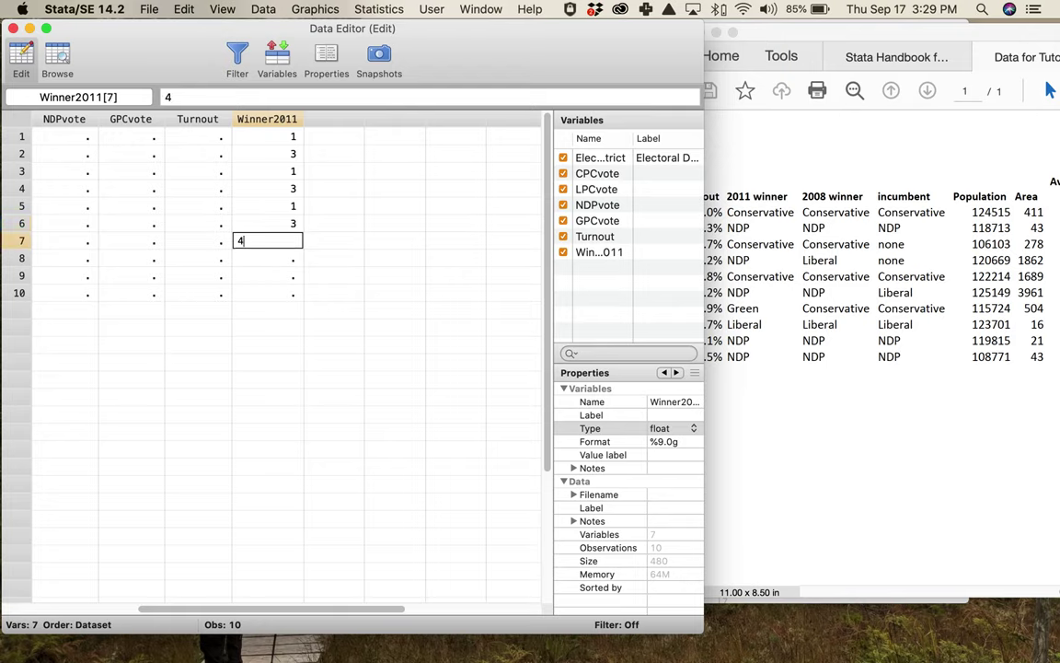
key(Return)
text(2)
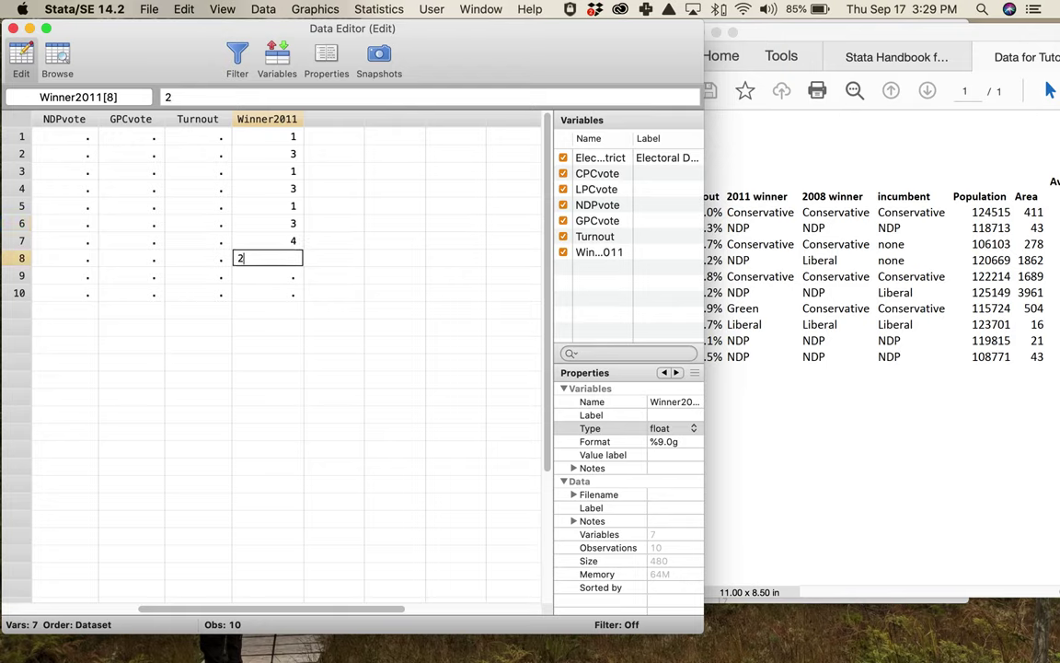
key(BackSpace)
text(2)
key(Return)
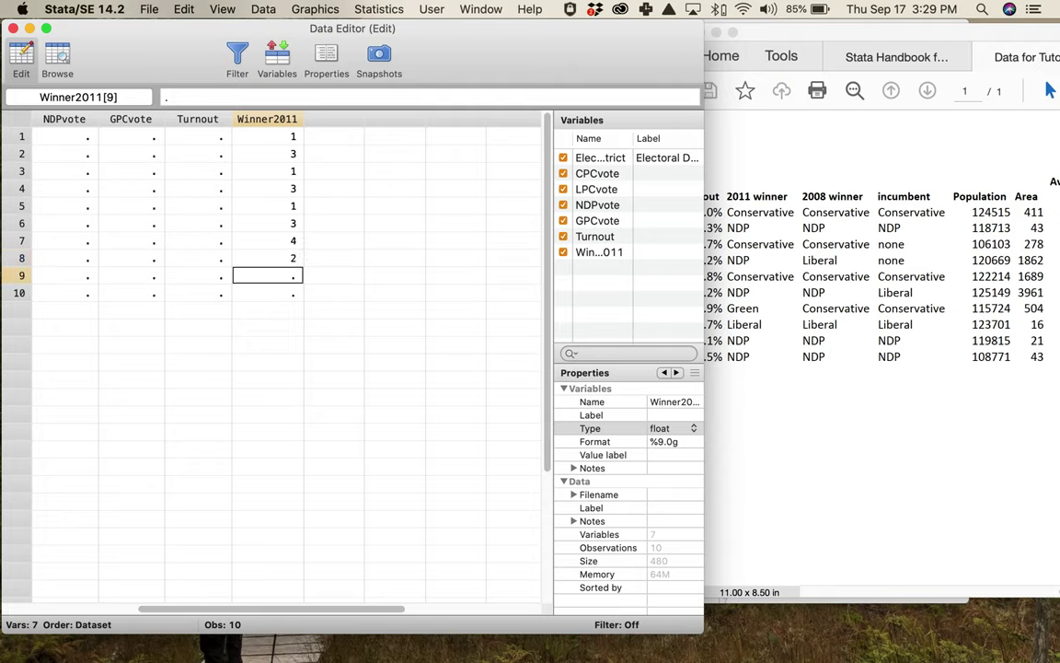
text(3)
key(Return)
text(3)
key(Return)
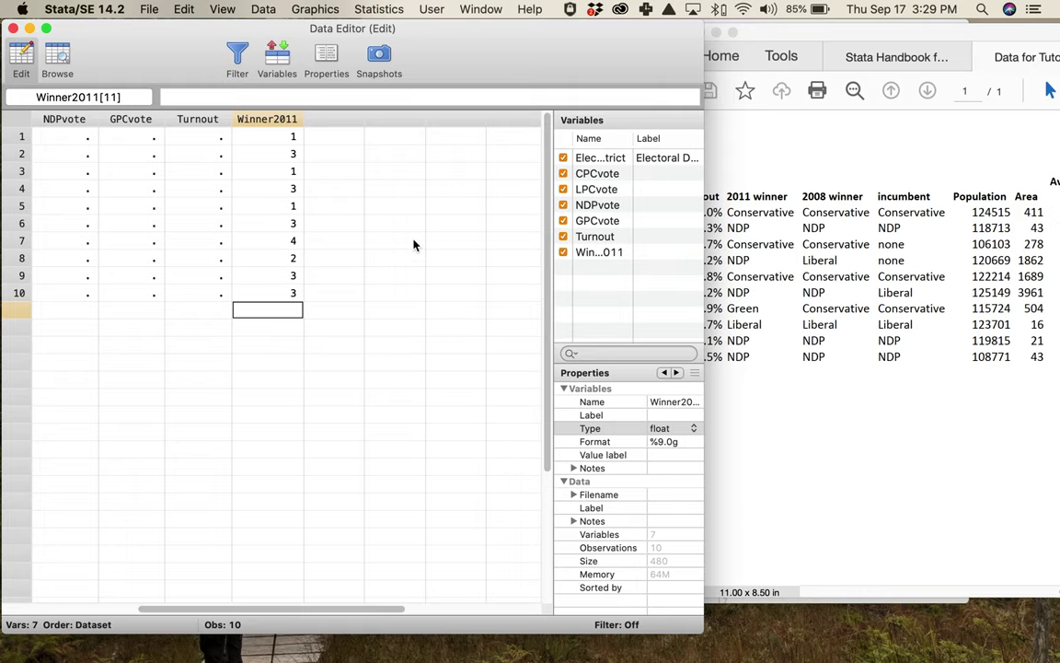
- Close the Data Editor and run tab Winner2011, giving counts 3, 1, 5, 1 for codes 1–4
drag(411, 77, 625, 73)
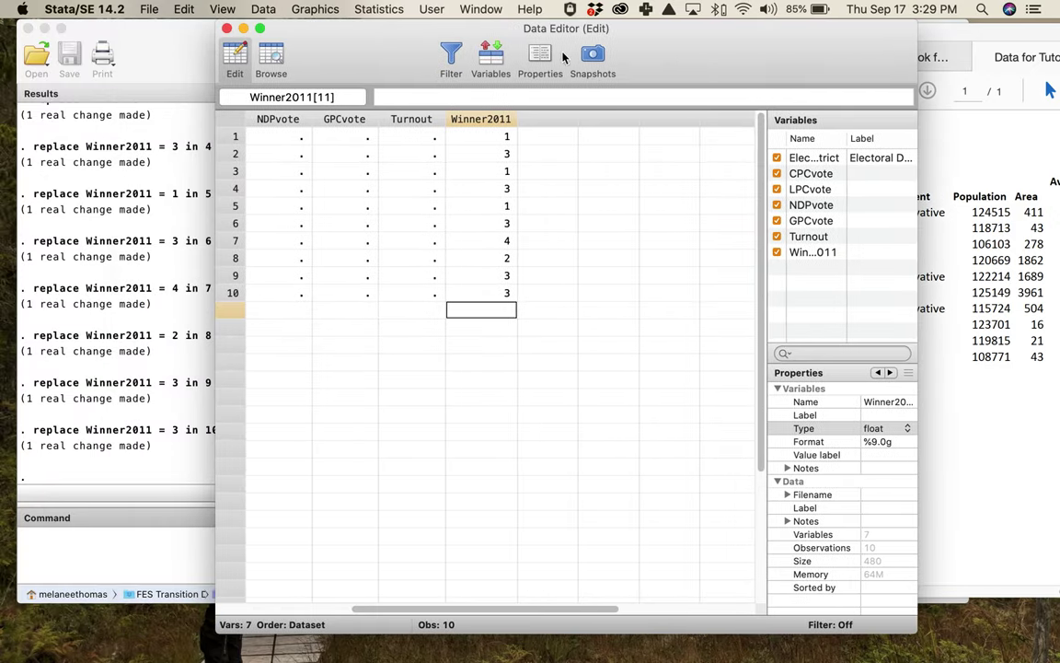
click(227, 29)
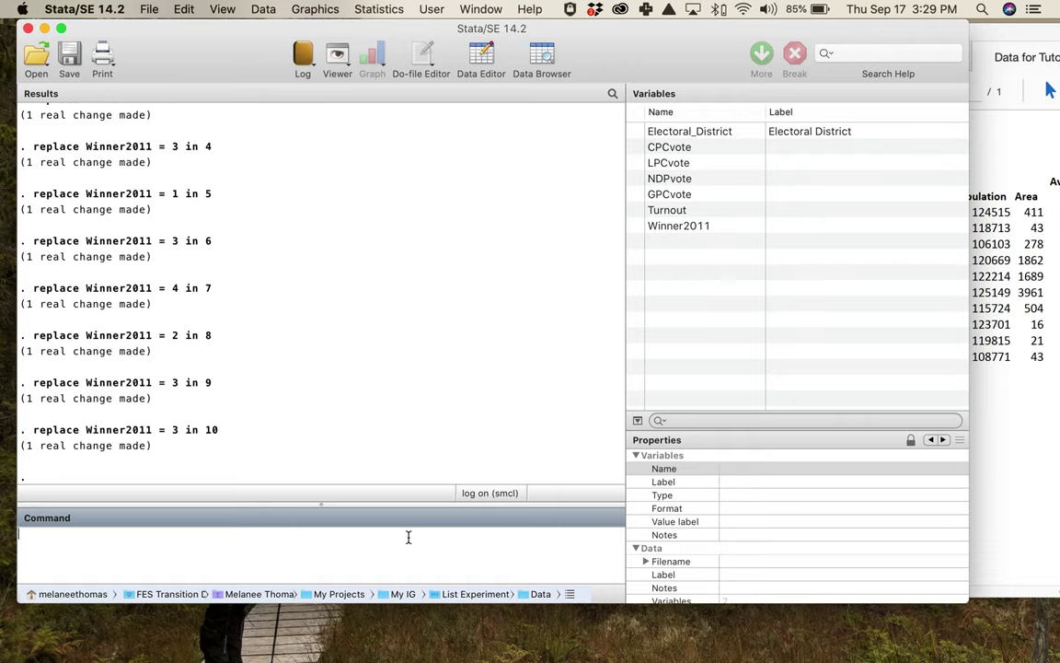
text(tabulate)
key(BackSpace)
key(BackSpace)
key(BackSpace)
key(BackSpace)
key(BackSpace)
key(BackSpace)
text(b Winner2011)
key(Return)
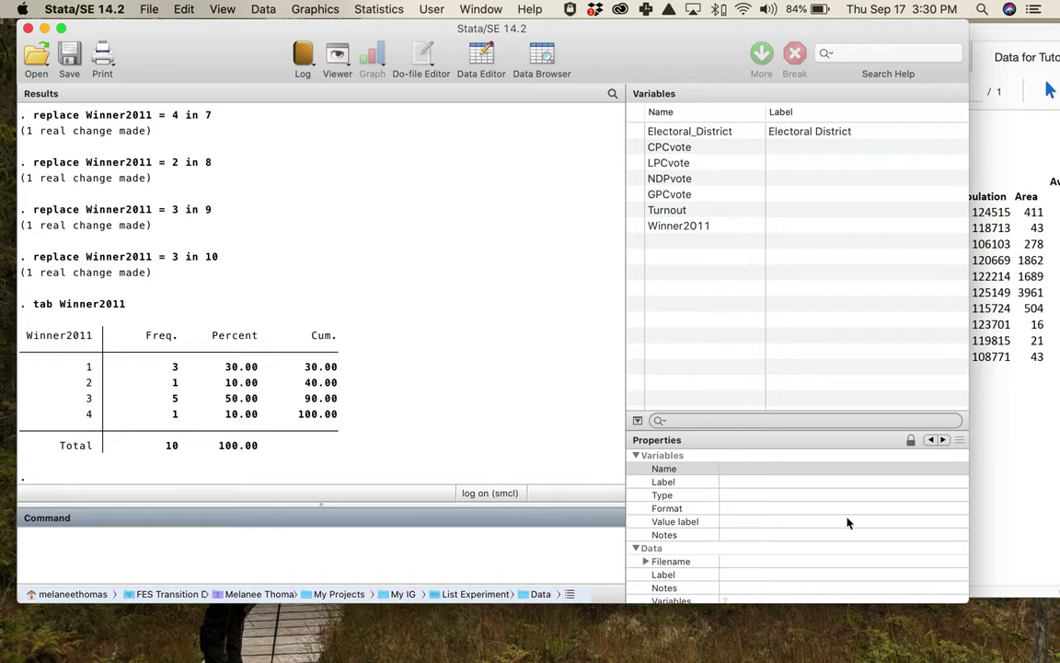
- Read the PDF table's 2011 and 2008 winner columns, then return to Stata's Command box
key(super+Tab)
scroll(774, 241, left, 10)
scroll(764, 232, right, 5)
scroll(853, 217, right, 10)
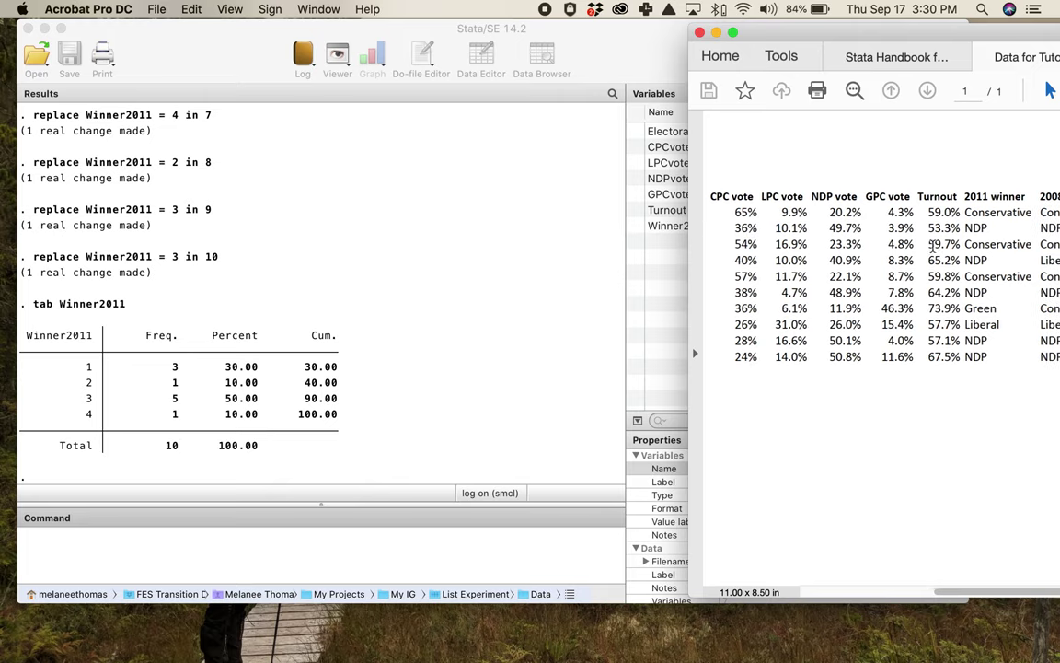
scroll(884, 241, left, 5)
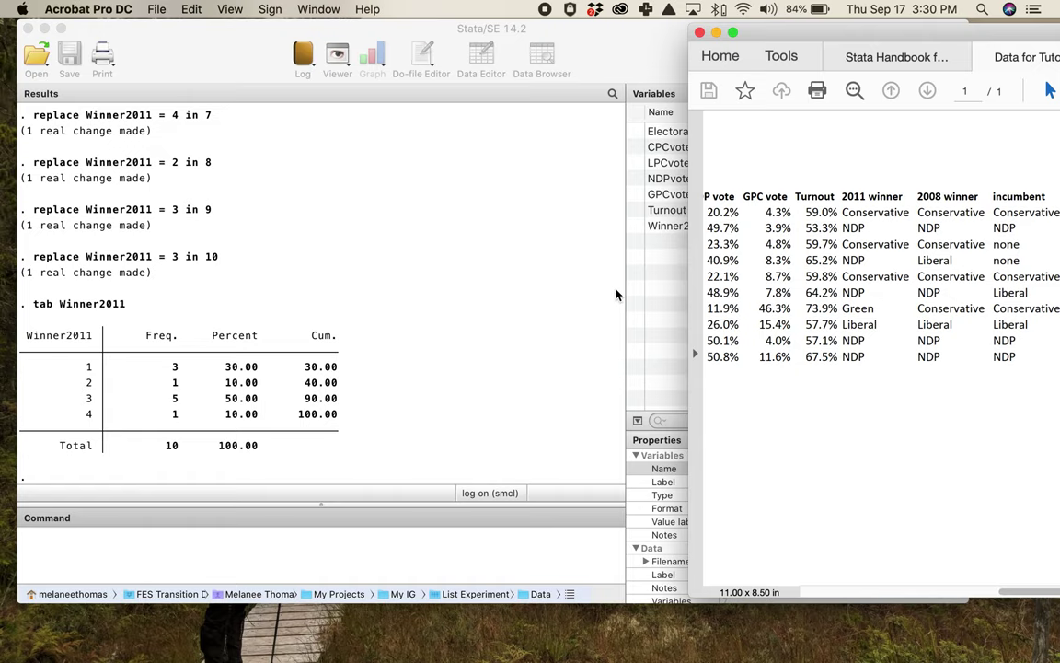
click(512, 303)
click(430, 542)
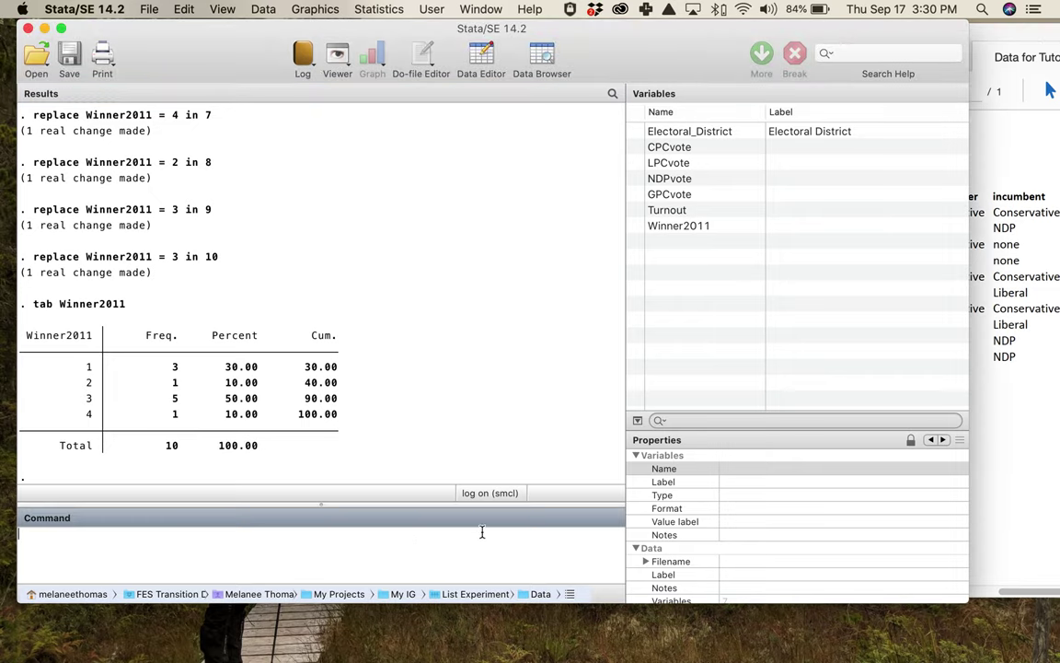
click(1013, 276)
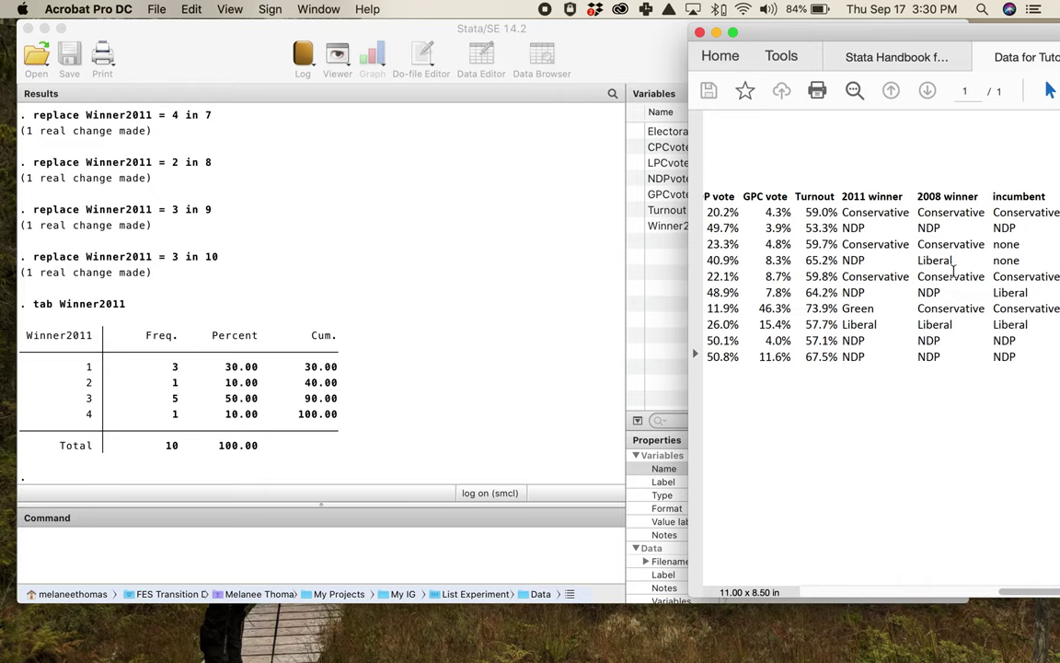
click(525, 383)
click(532, 555)
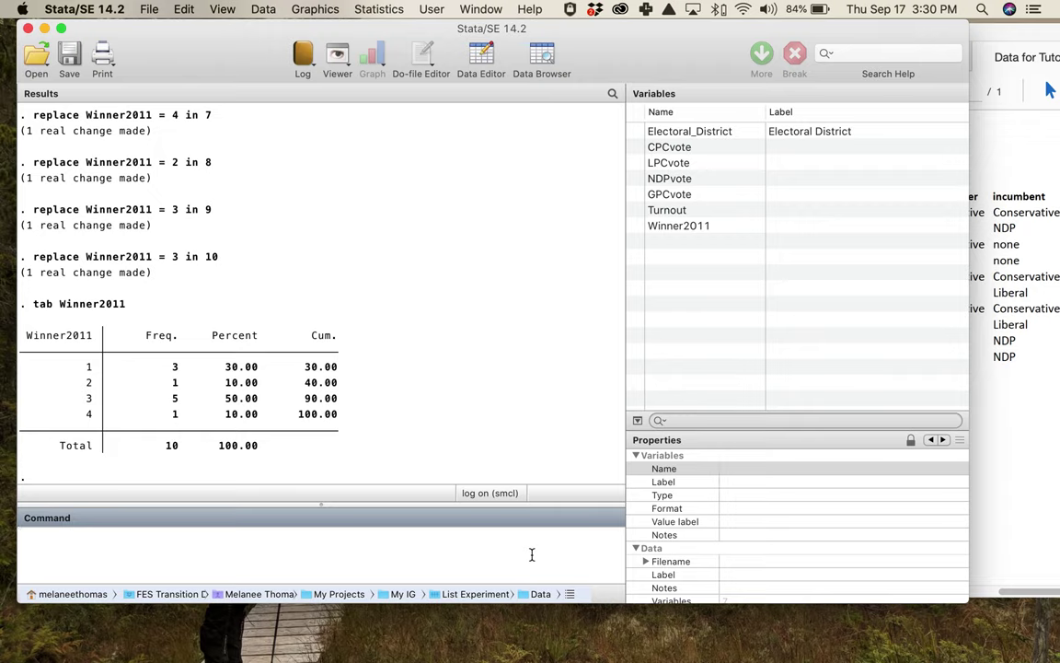
- Define value label 'party': 1 Conservative, 2 Liberal, 3 NDP, 4 Green
text(label value)
key(BackSpace)
key(BackSpace)
key(BackSpace)
key(BackSpace)
key(BackSpace)
text(define)
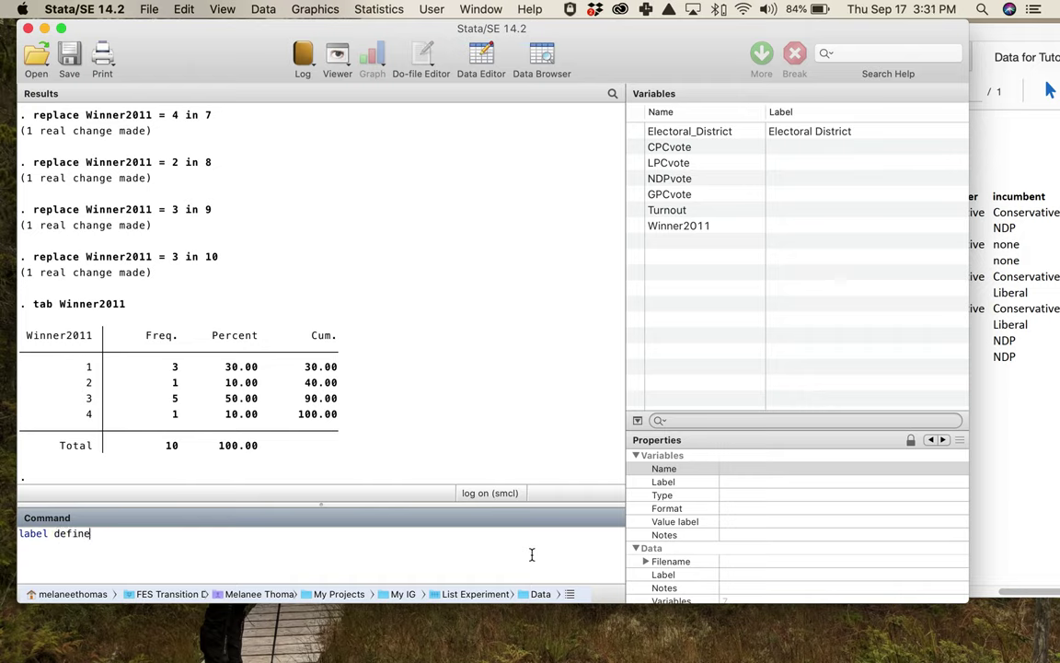
text( party 1 "Conservag)
key(BackSpace)
text(tive")
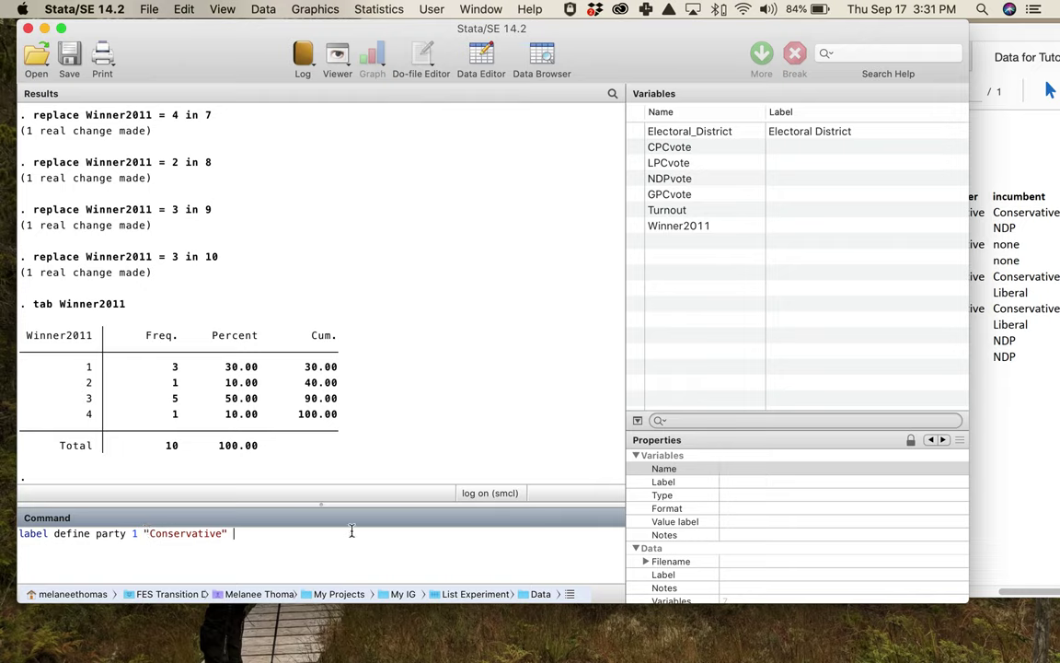
text(2 "Liberal" 3 "NDP" 4 "Green")
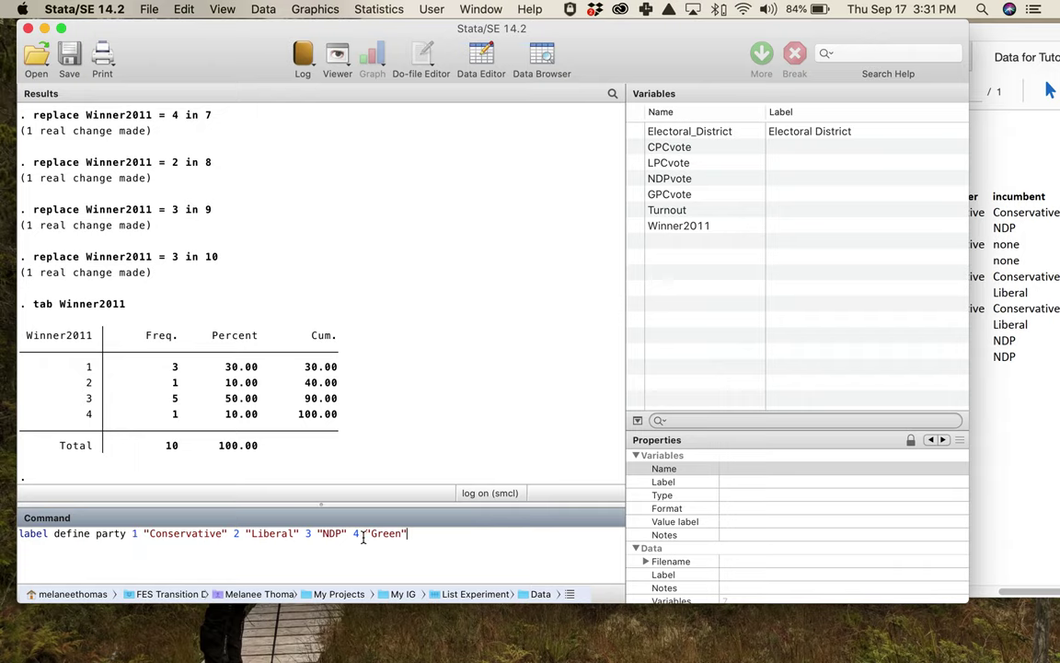
key(Return)
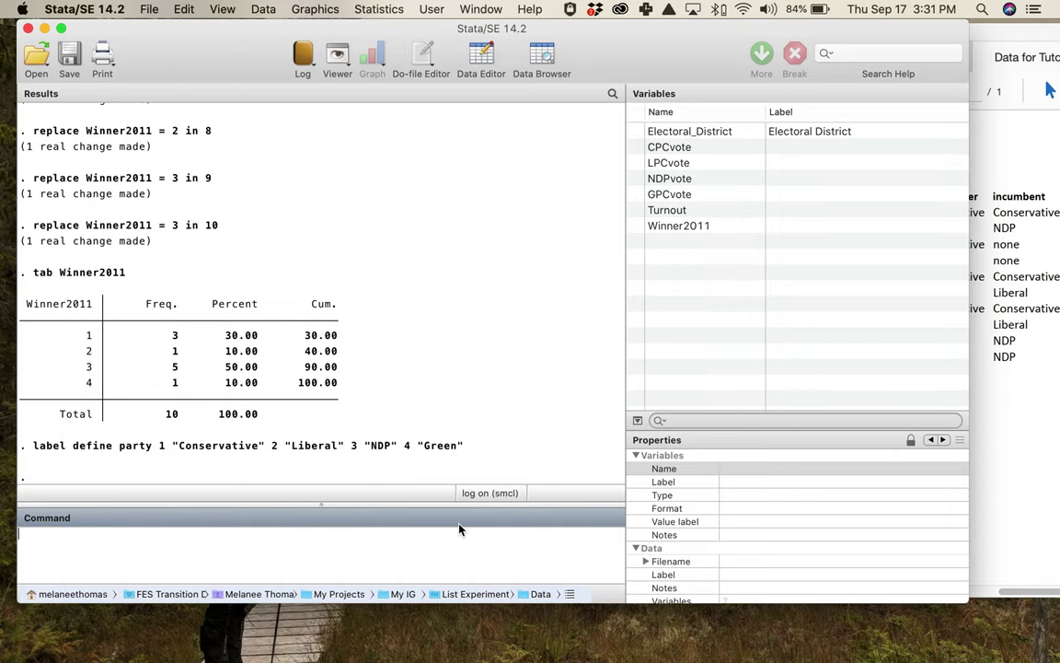
- Attach the party labels to Winner2011 and tabulate it: Conservative 3, Liberal 1, NDP 5, Green 1
text(label values Winner20)
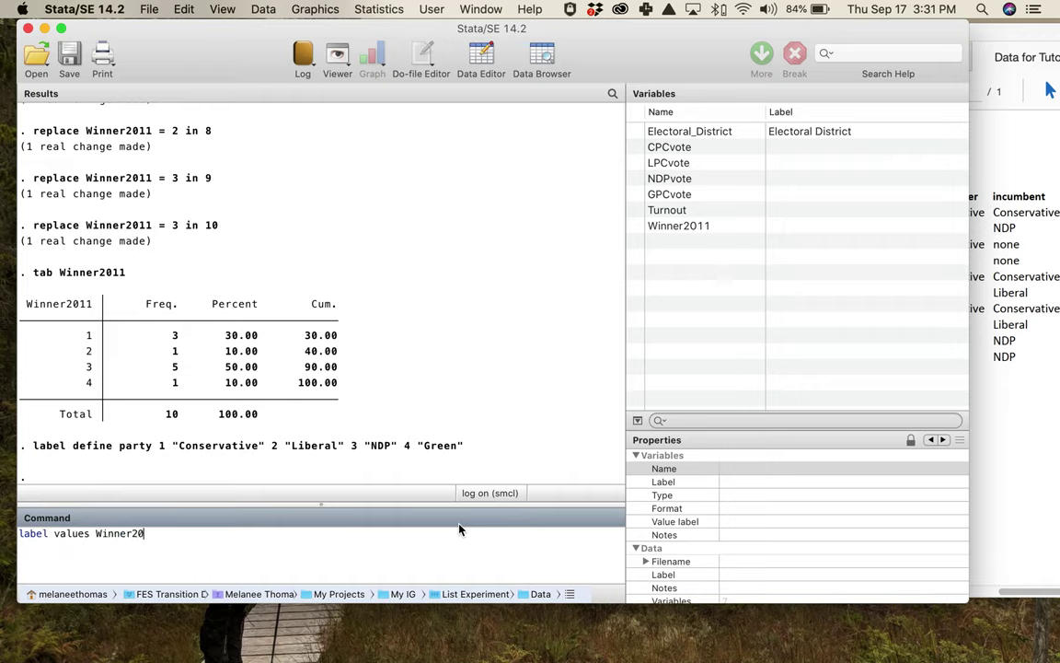
text(11 party)
key(Return)
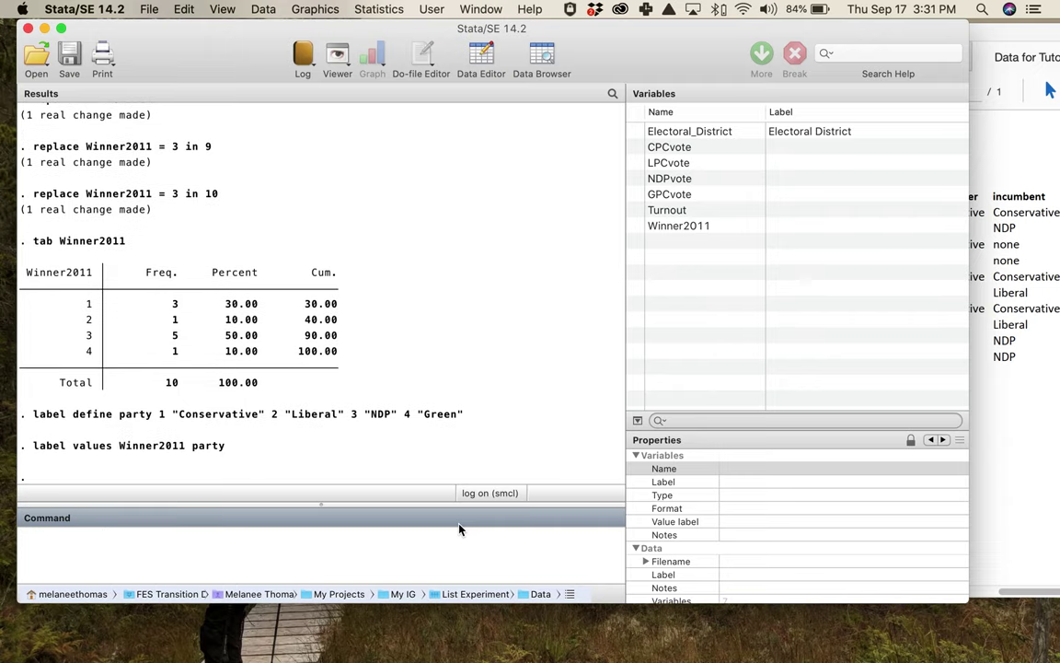
text(tab Winner2011)
key(Return)
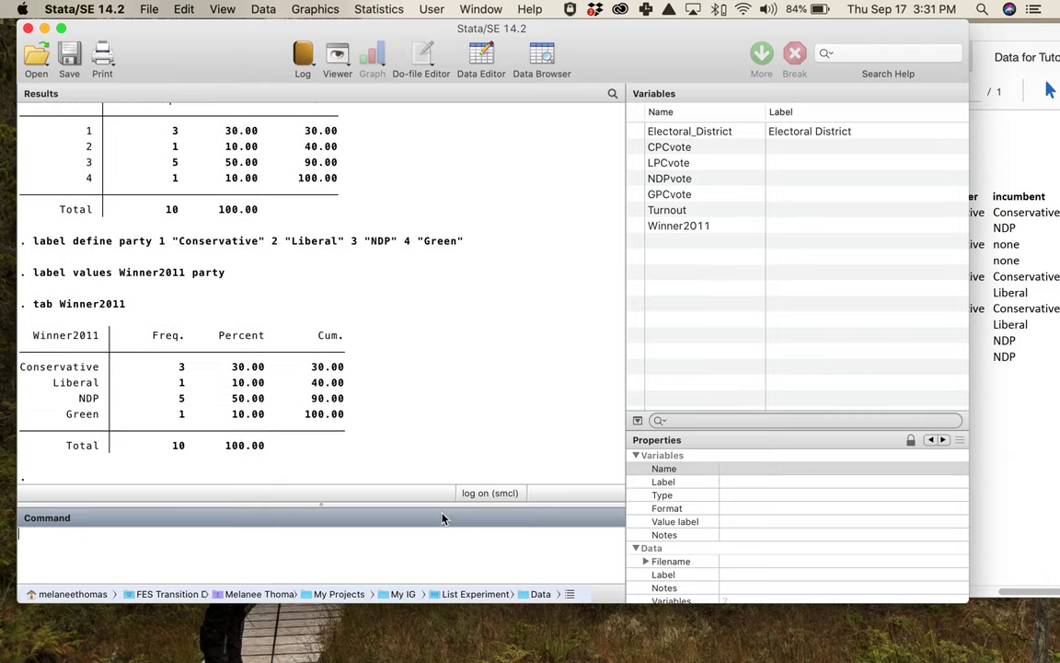
scroll(433, 360, up, 3)
scroll(432, 360, down, 2)
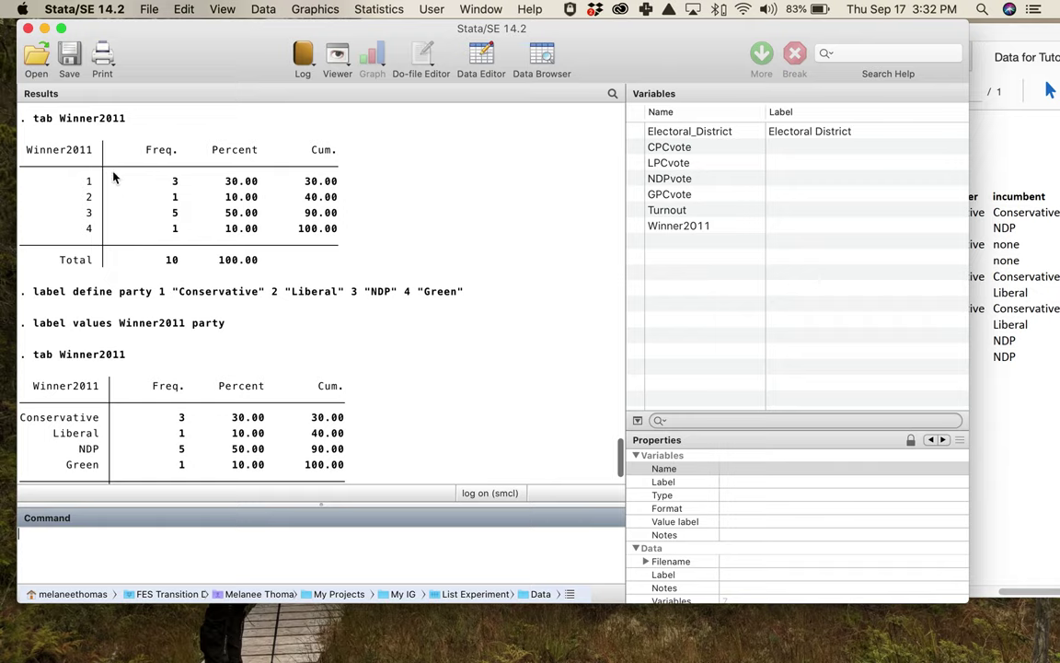
scroll(455, 254, down, 2)
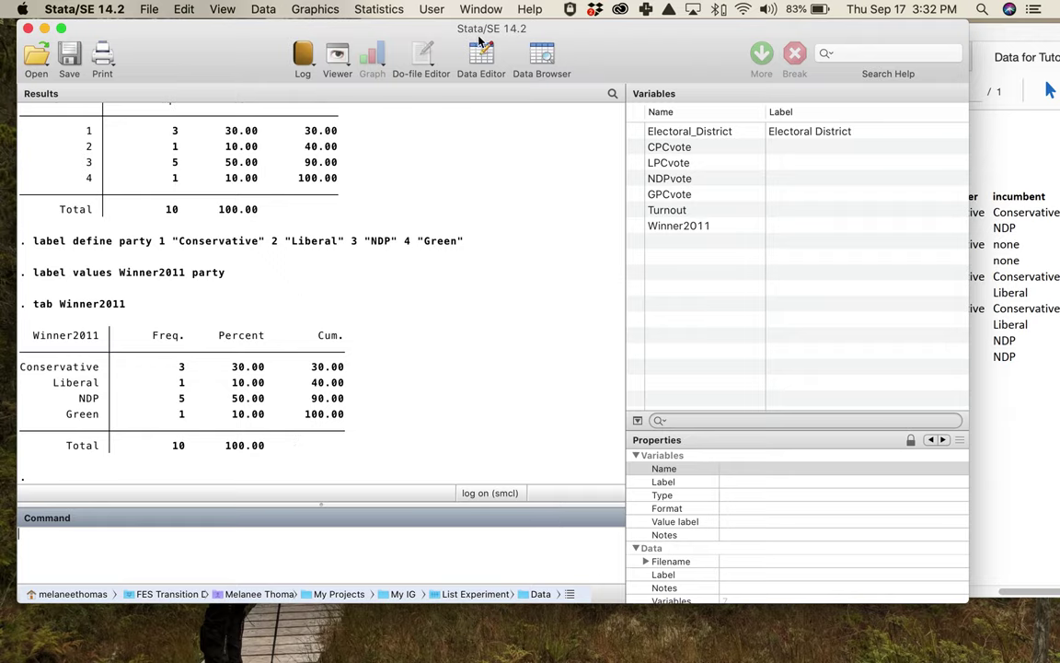
click(424, 57)
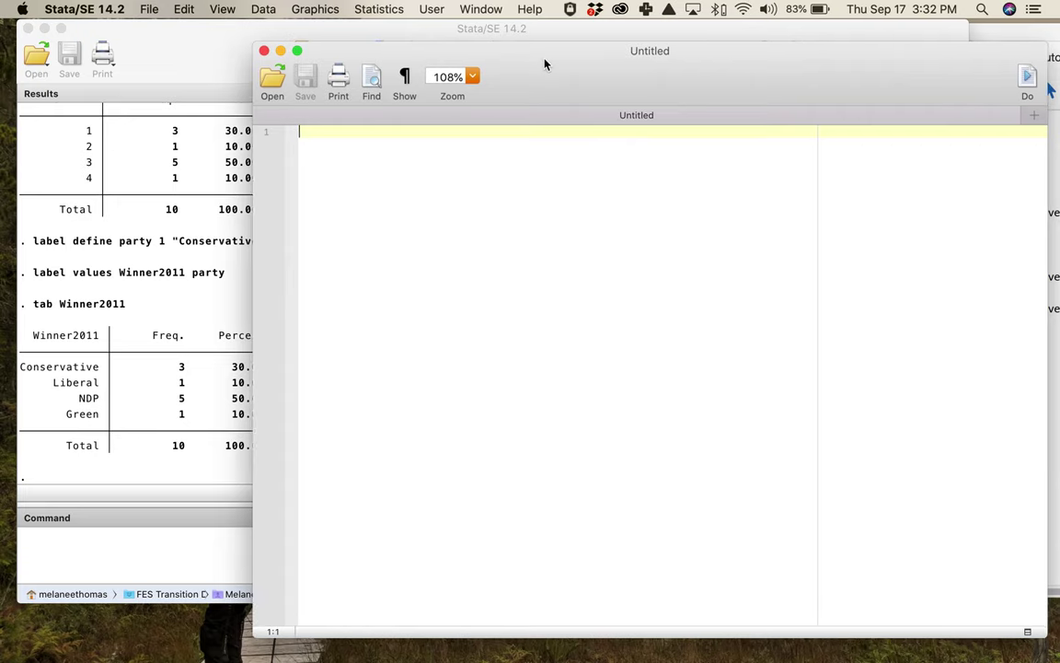
- Copy the label define party command from Results into the new do-file
drag(544, 65, 613, 62)
click(259, 338)
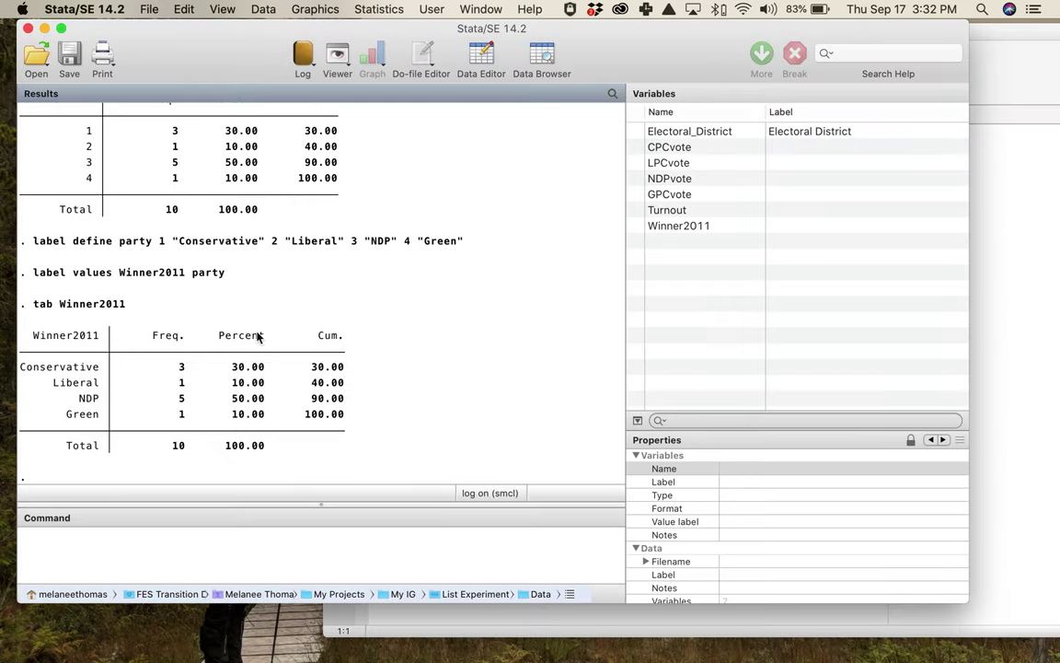
scroll(258, 338, up, 5)
drag(469, 369, 48, 371)
key(cmd+c)
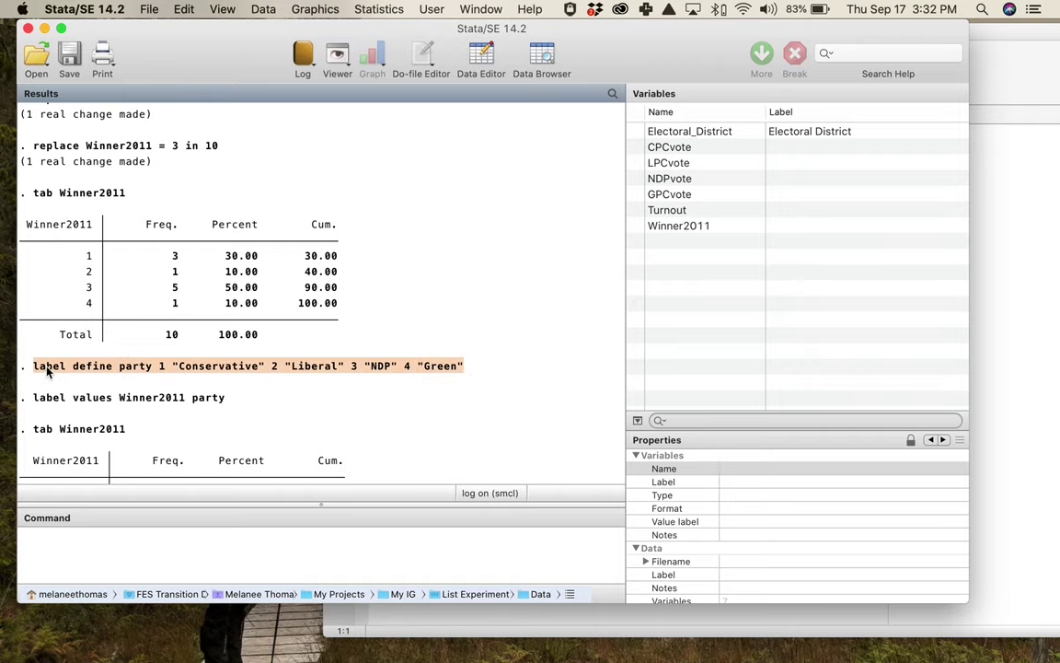
click(994, 248)
key(Return)
key(Return)
key(cmd+v)
key(Return)
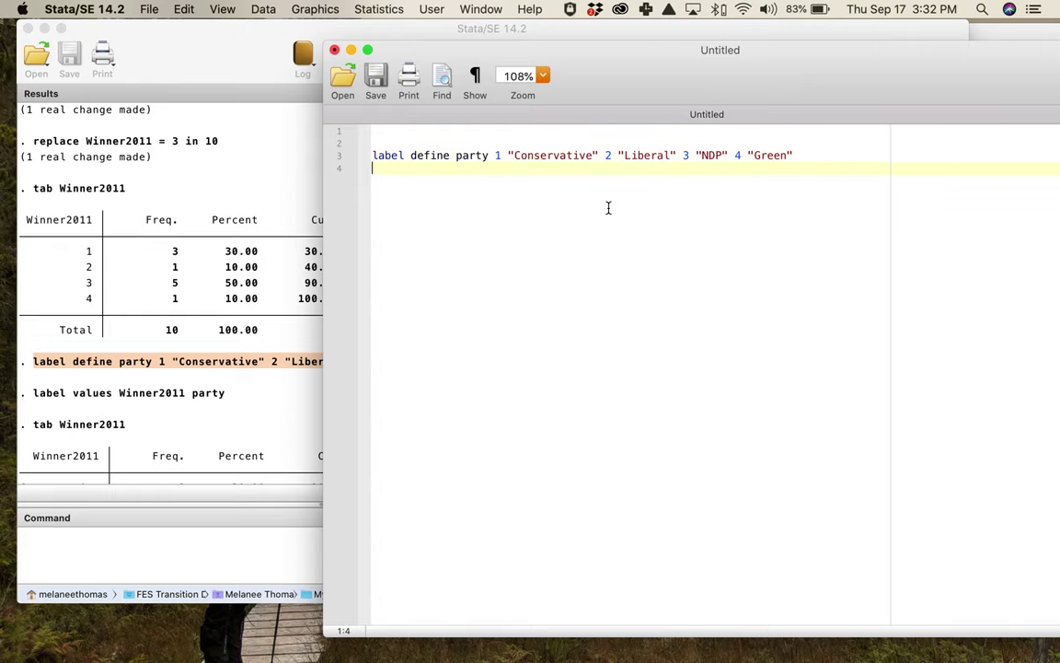
- Add the label values Winner2011 party and tab Winner2011 commands to the do-file
click(156, 411)
drag(232, 395, 33, 394)
key(cmd+c)
click(991, 225)
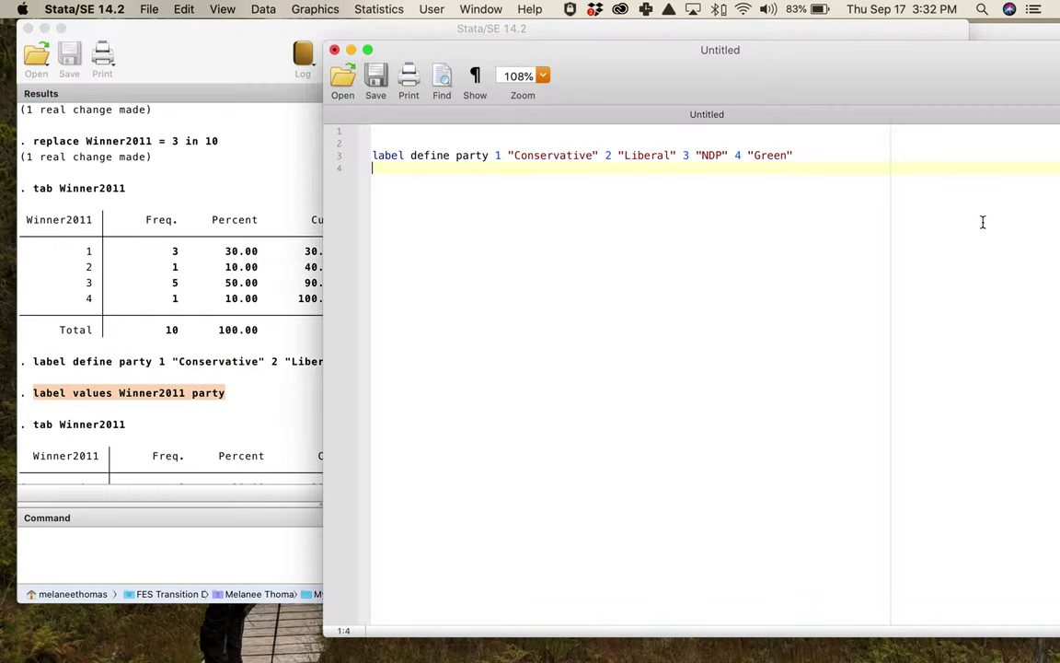
key(cmd+v)
click(80, 429)
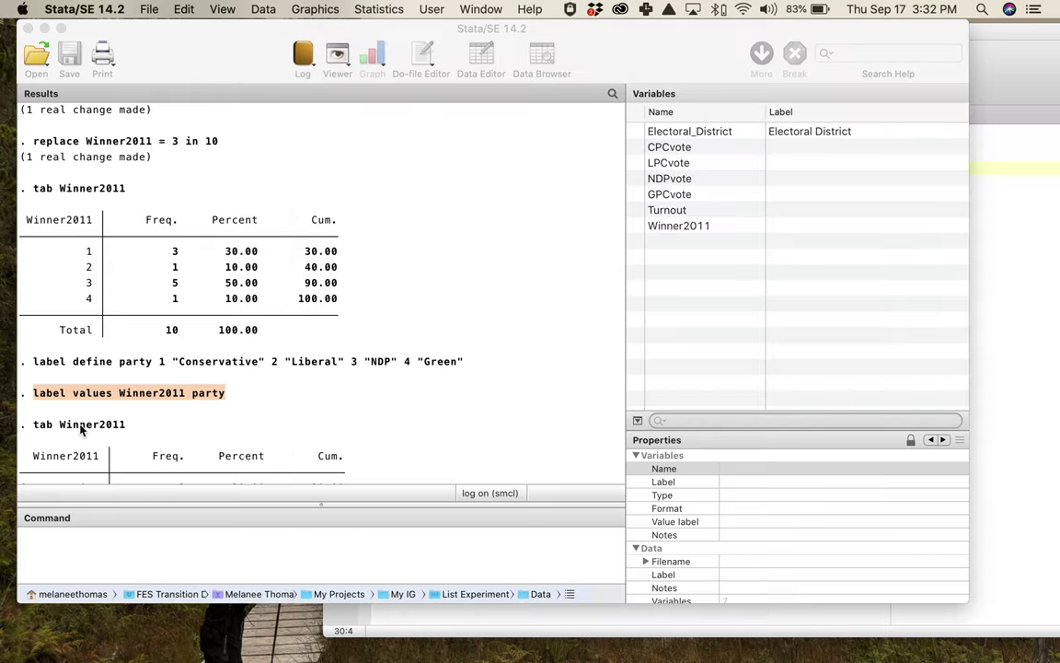
drag(127, 425, 34, 425)
key(cmd+c)
click(1020, 250)
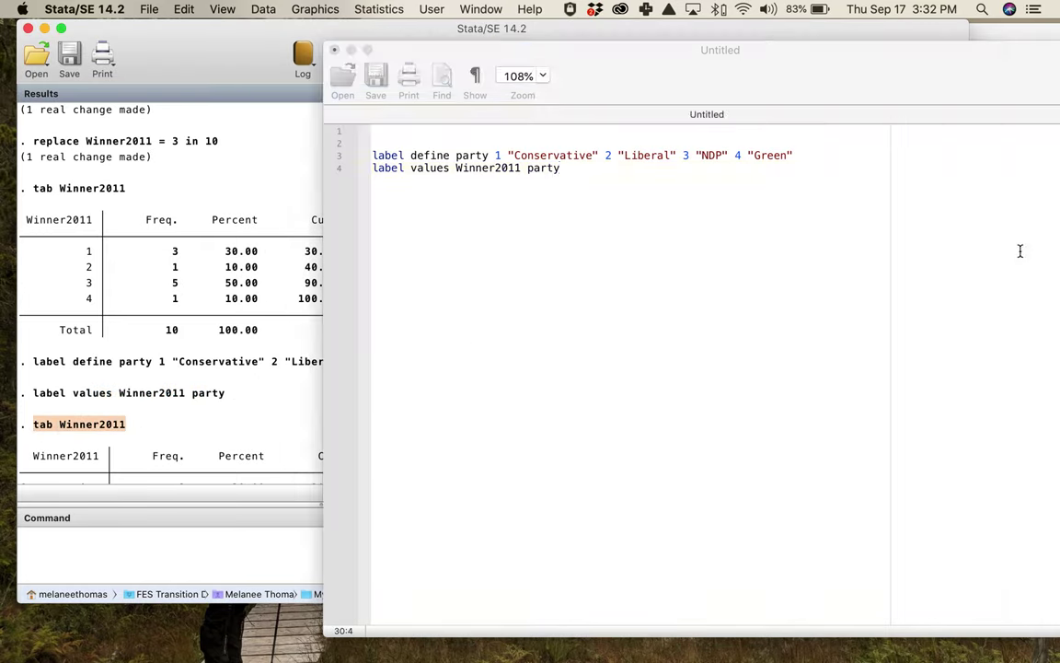
key(Return)
key(cmd+v)
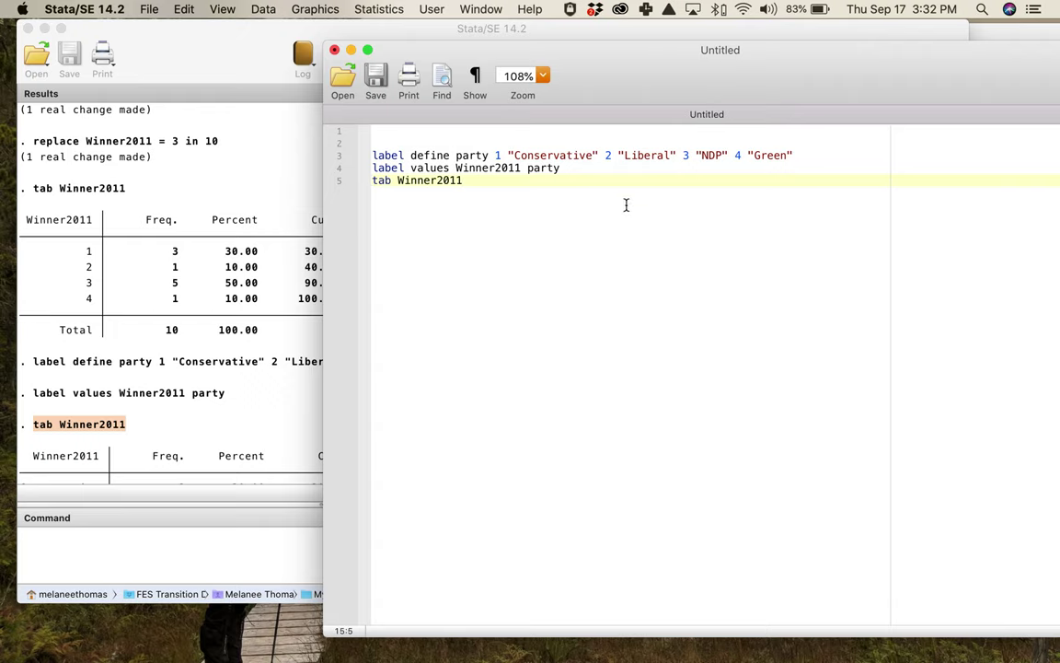
- Run the tab Winner2011 line from the do-file and check its output in Results
double_click(721, 55)
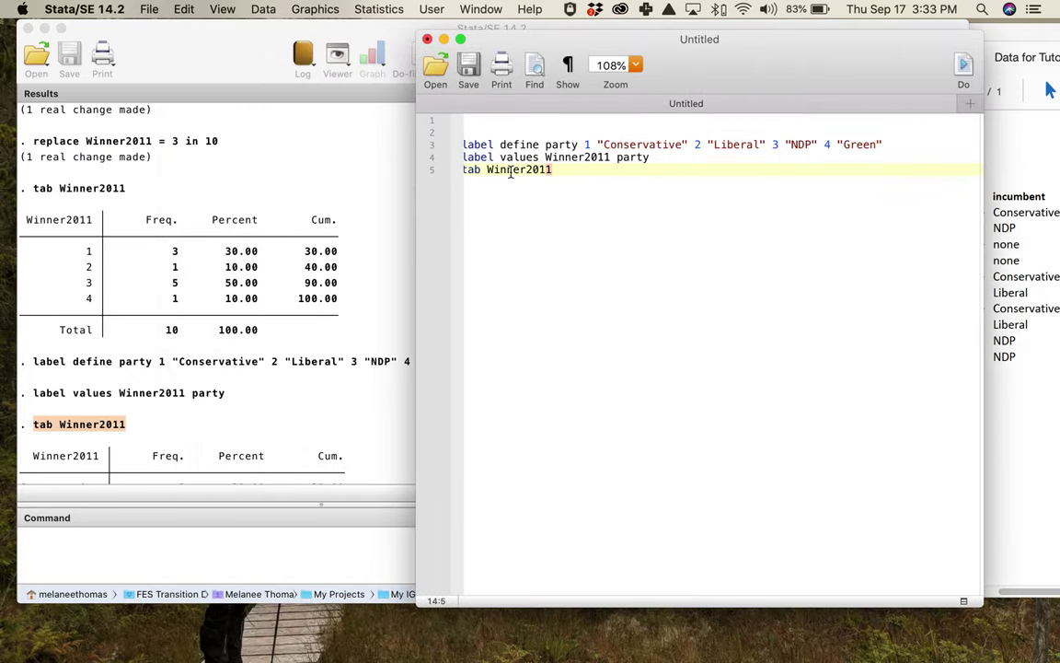
click(432, 170)
click(964, 66)
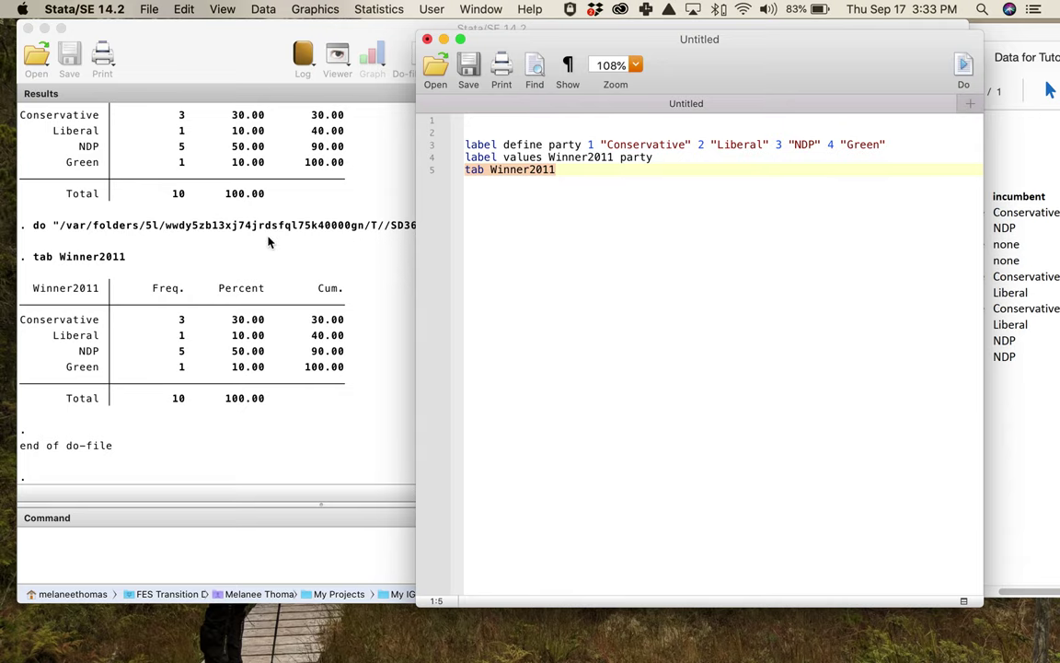
click(166, 184)
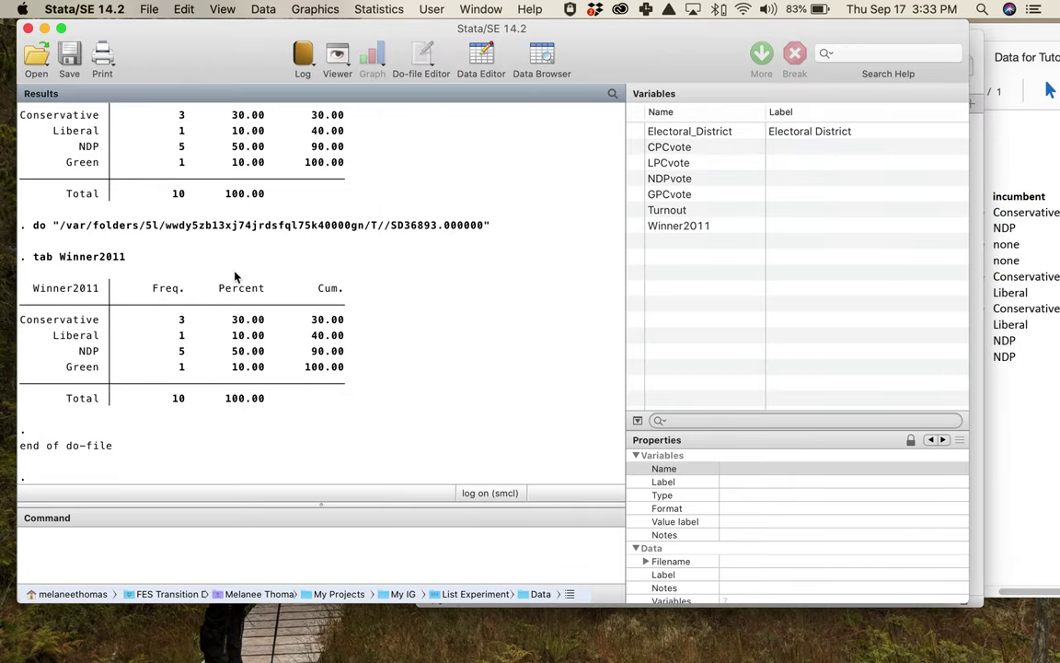
scroll(239, 274, up, 5)
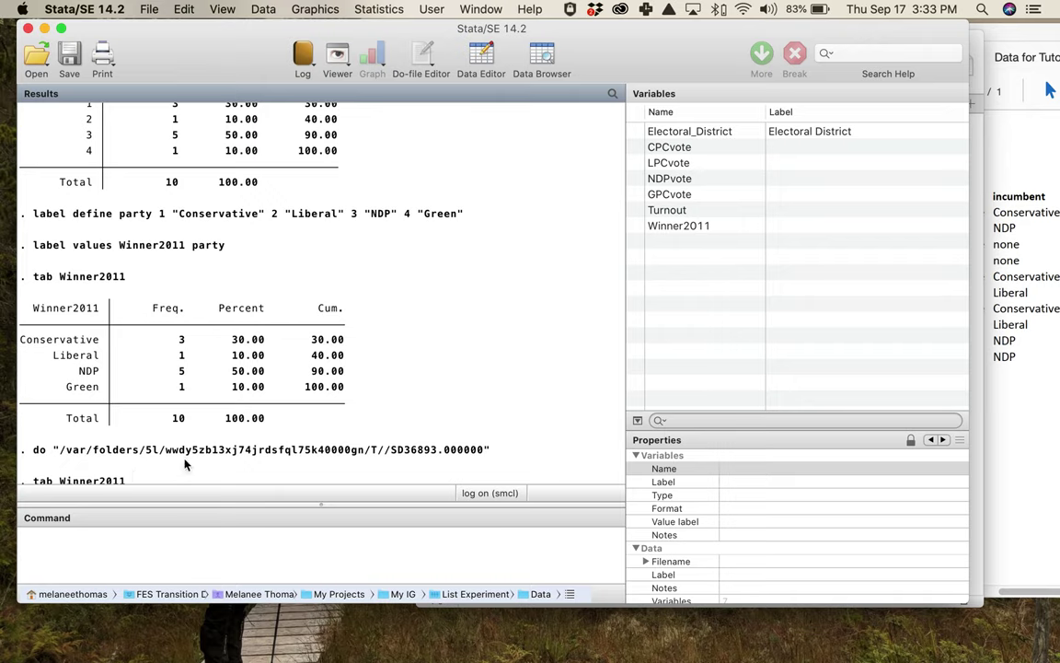
scroll(178, 459, down, 3)
scroll(184, 455, down, 5)
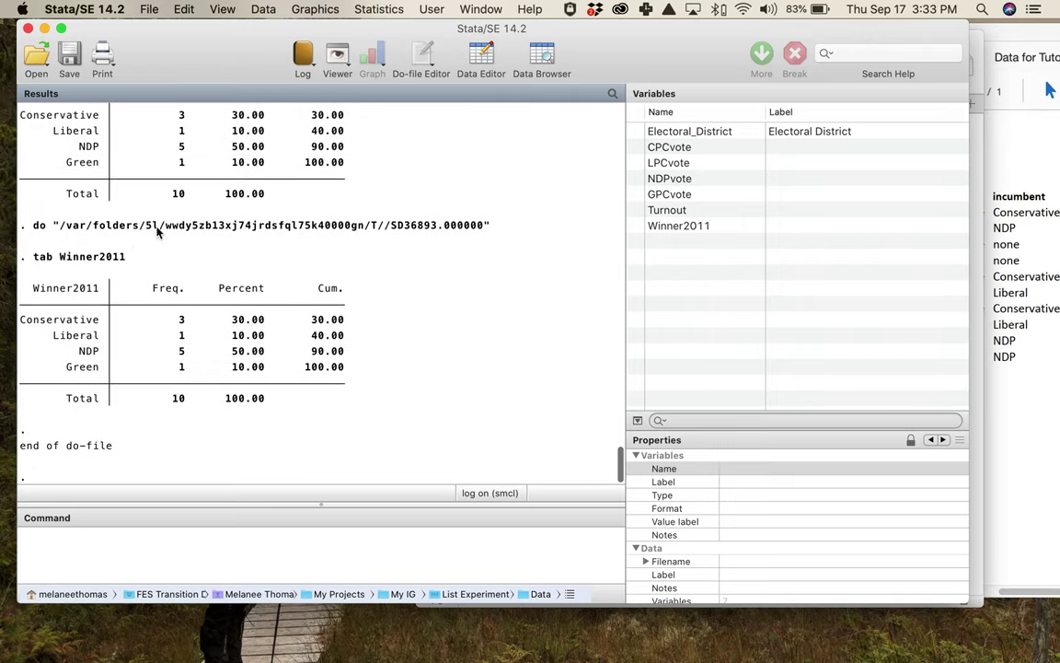
click(978, 143)
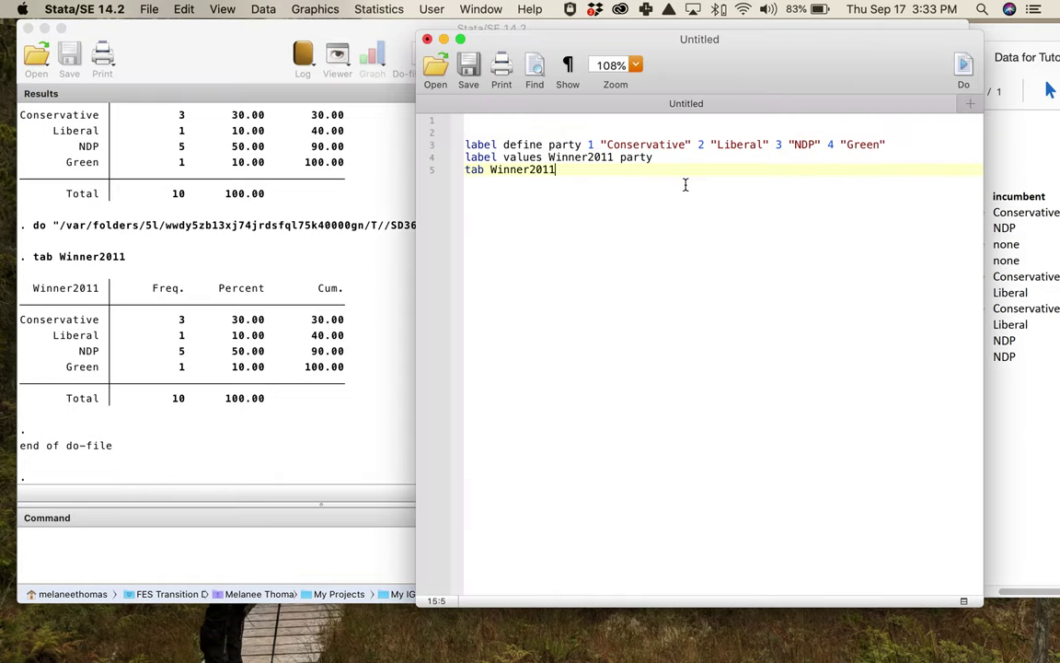
key(Return)
key(Return)
- Review the PDF table's columns from 2008 winner through Area, then bring Stata forward again
click(1033, 407)
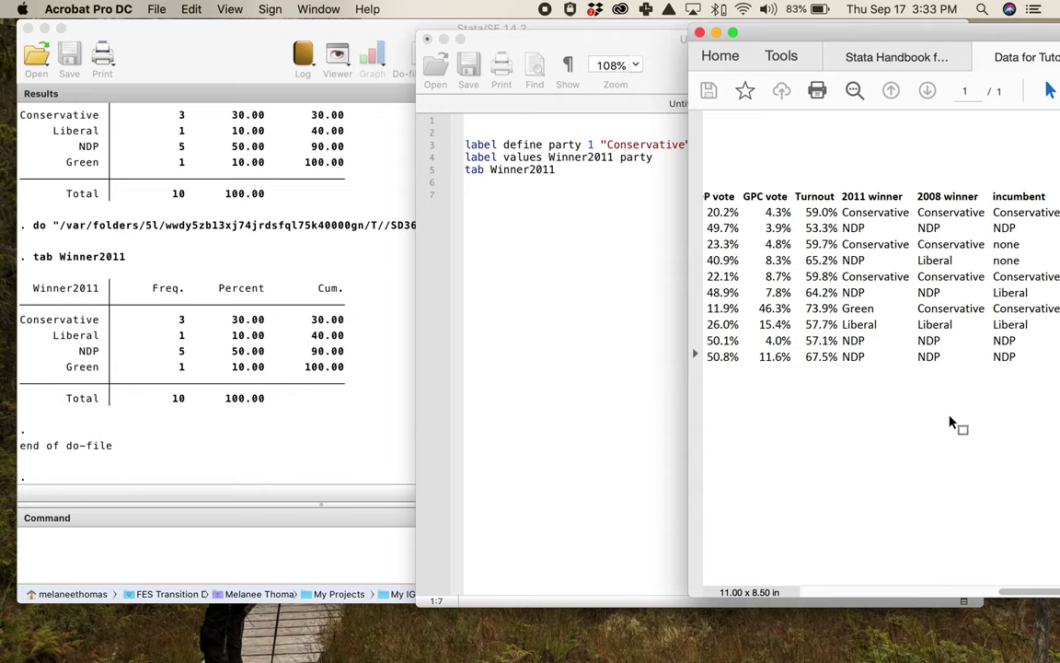
scroll(925, 398, right, 3)
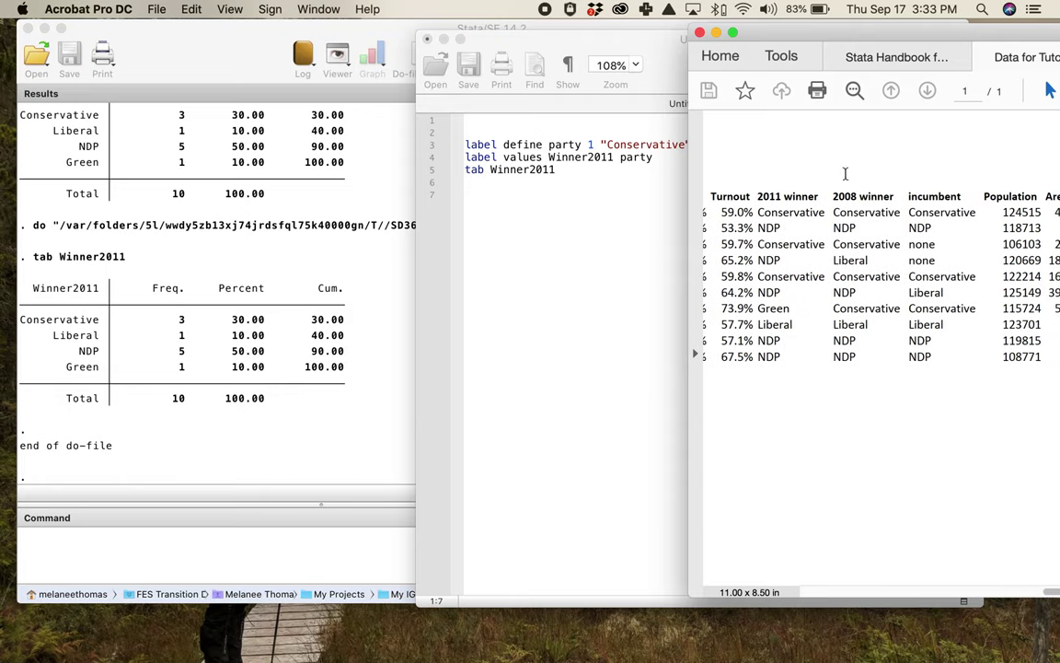
scroll(855, 228, right, 3)
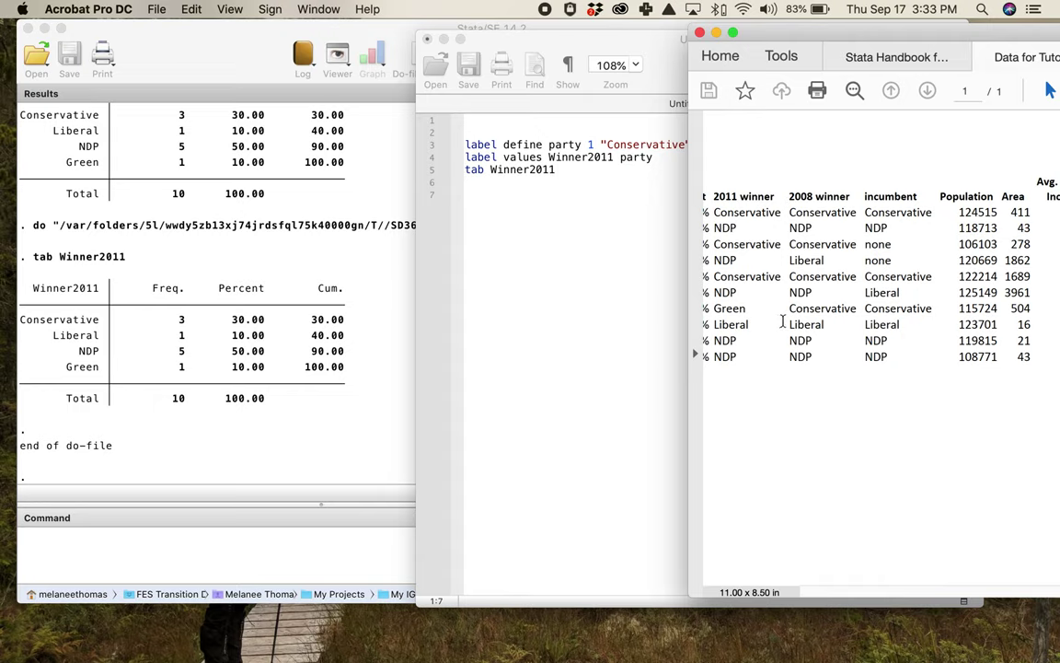
scroll(782, 322, left, 1)
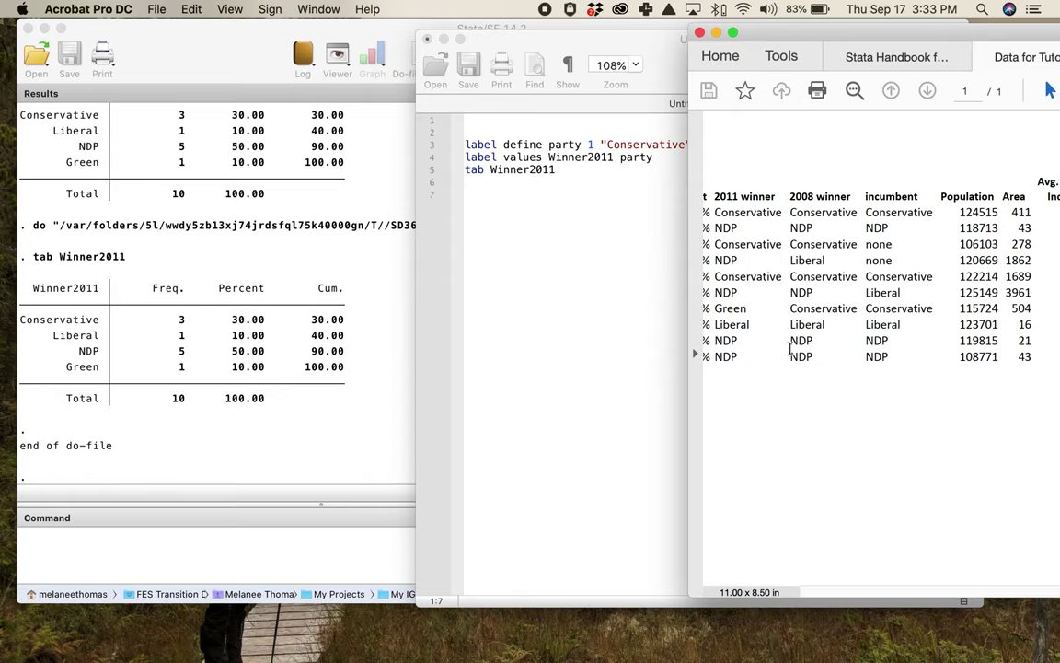
click(184, 57)
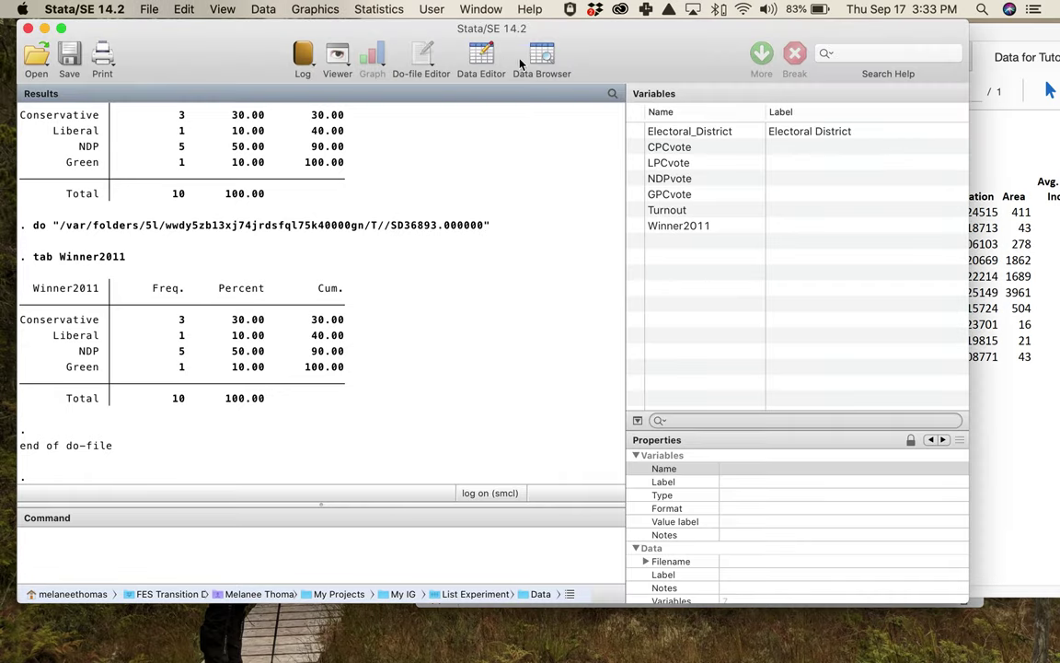
- Generate a new Winner2008 variable in the empty column after Winner2011
click(481, 57)
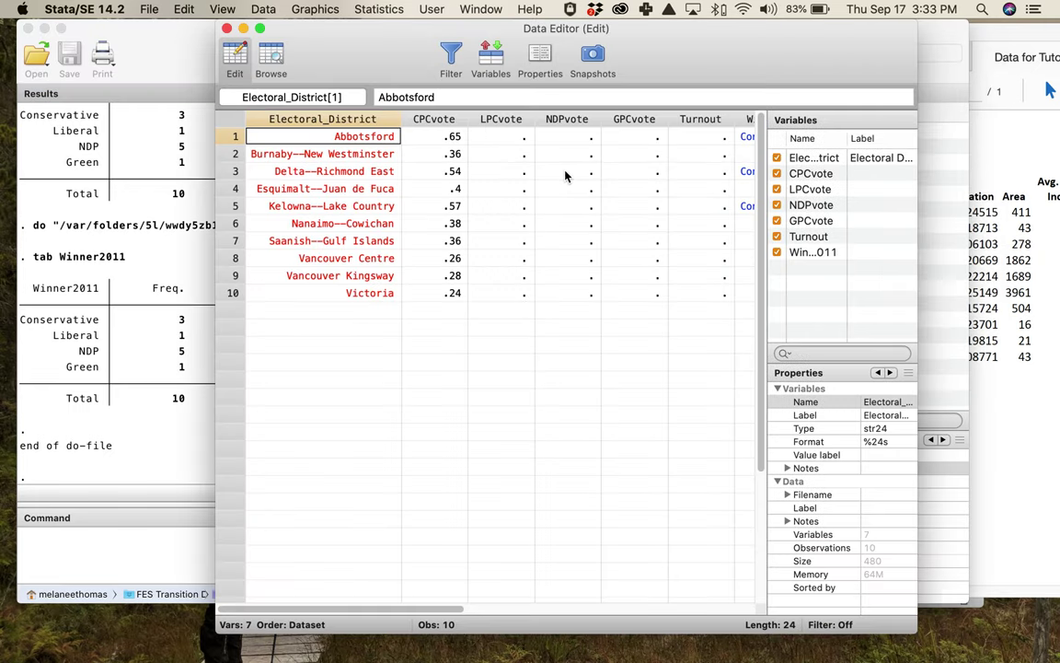
scroll(566, 176, right, 5)
click(362, 120)
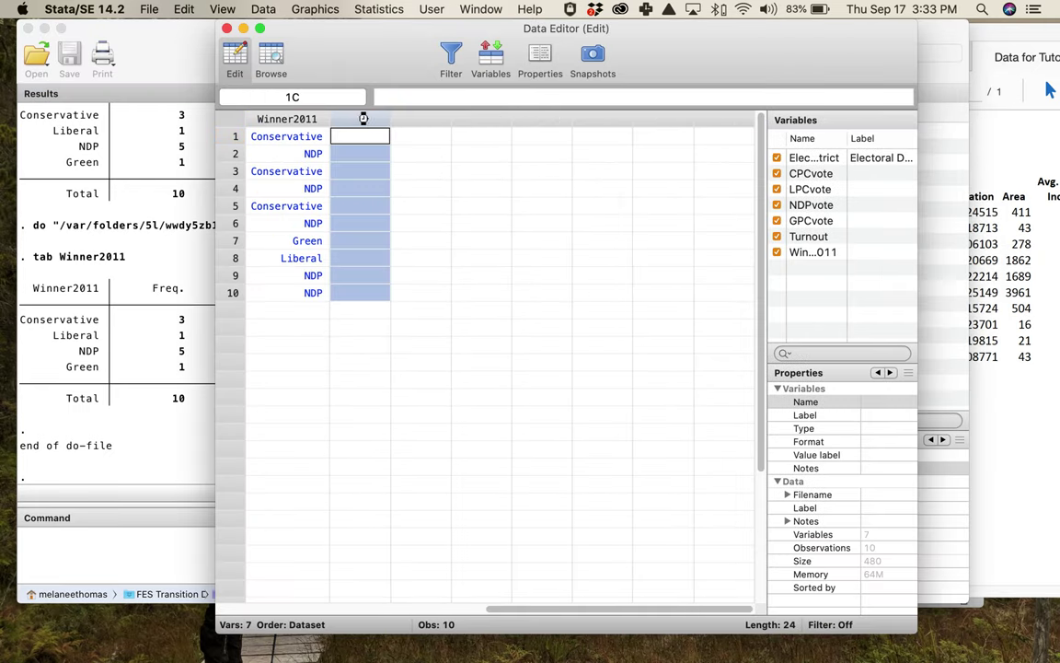
double_click(364, 118)
text(Winner2008)
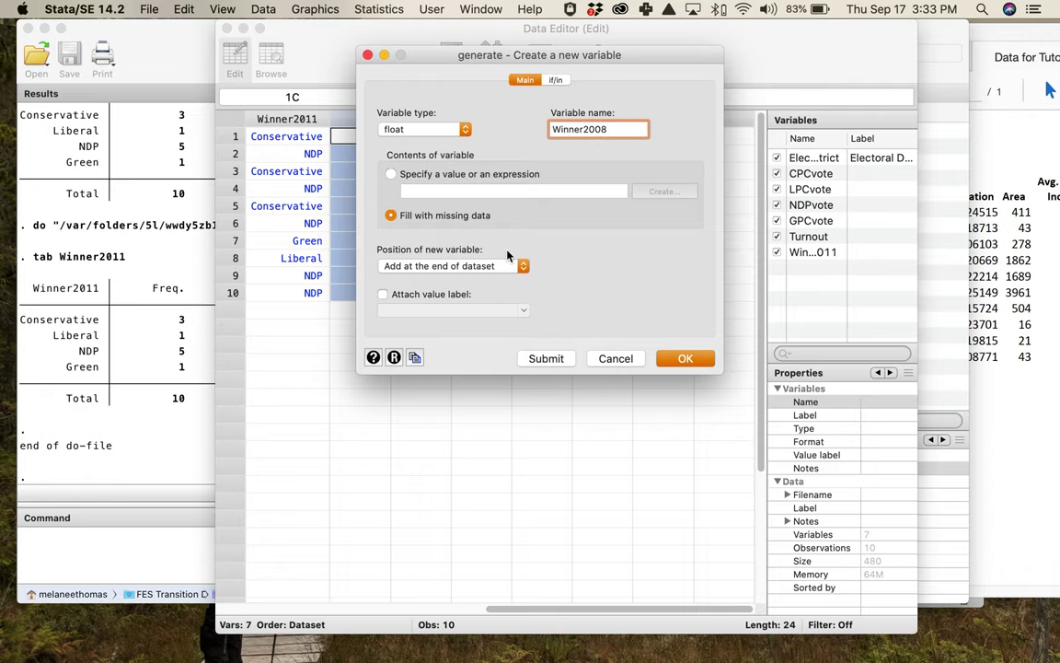
click(686, 358)
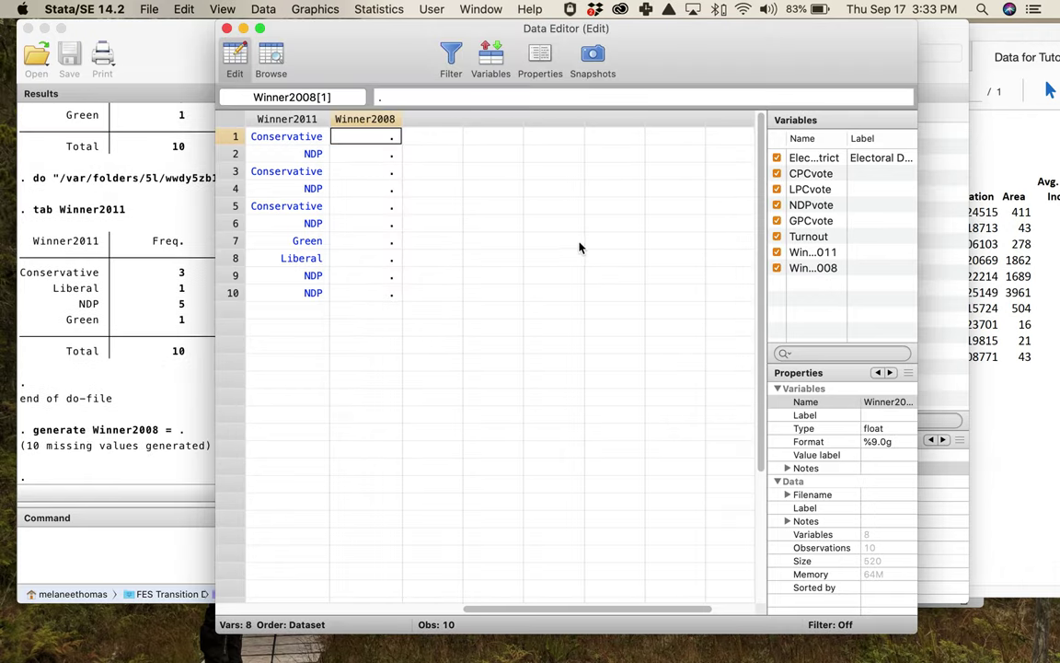
- Place the Data Editor beside the PDF table and enter Winner2008 codes 1, 3, 1 for rows 1–3
click(920, 349)
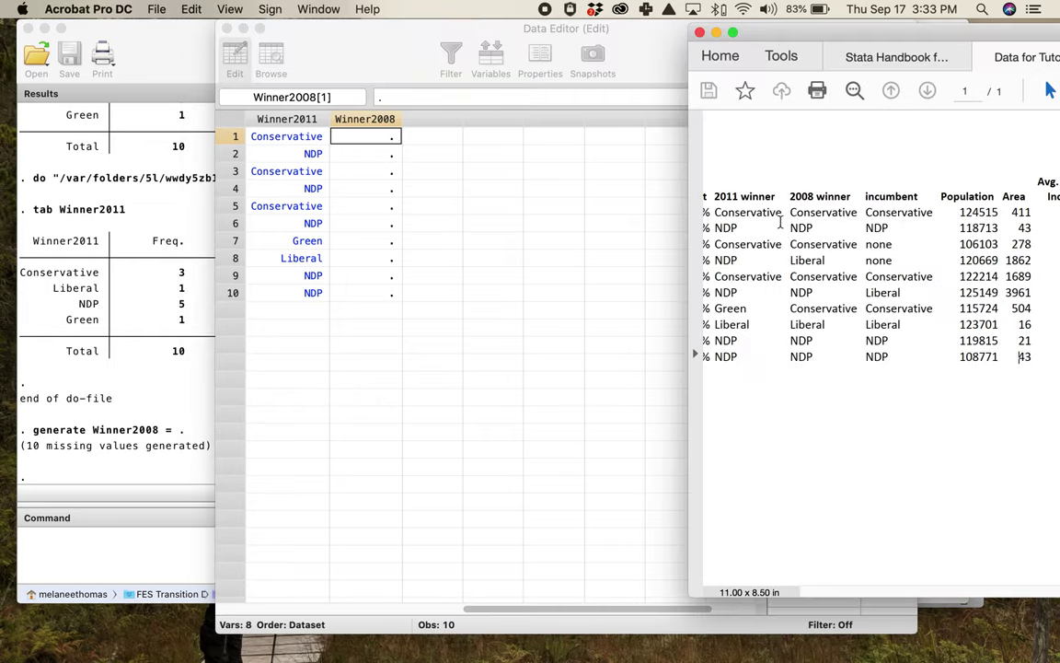
scroll(780, 222, right, 3)
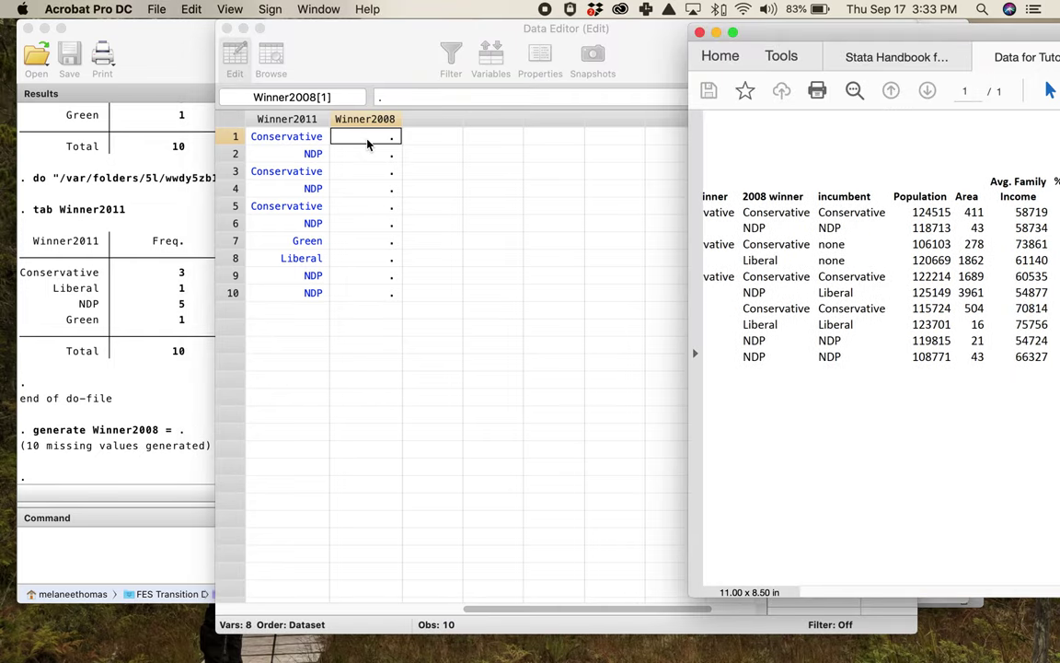
click(368, 140)
drag(672, 49, 603, 48)
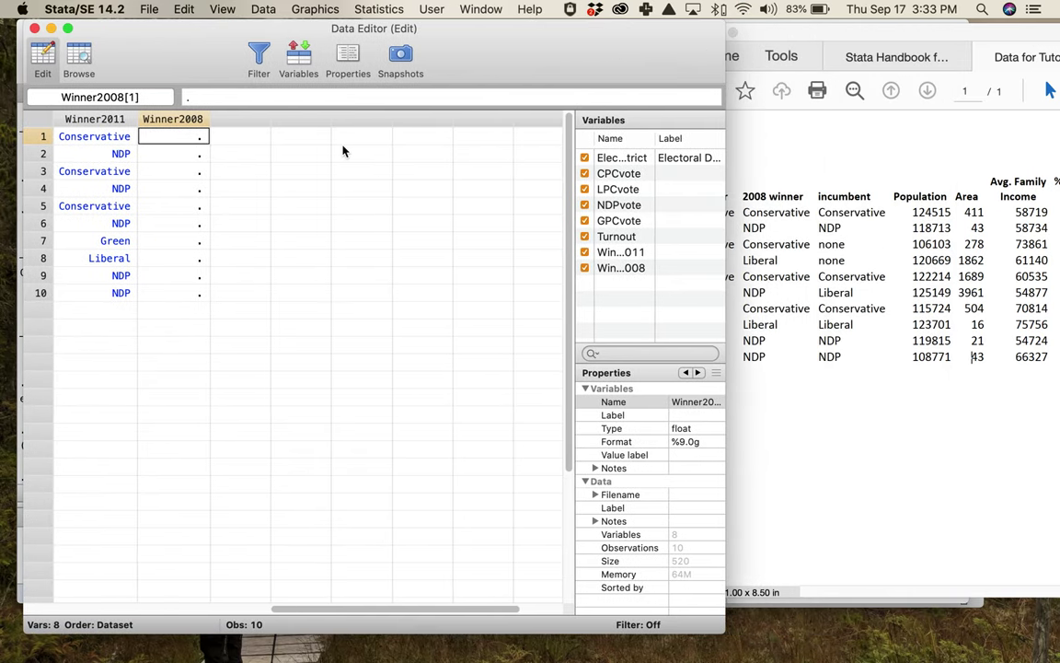
key(Return)
text(3)
key(Return)
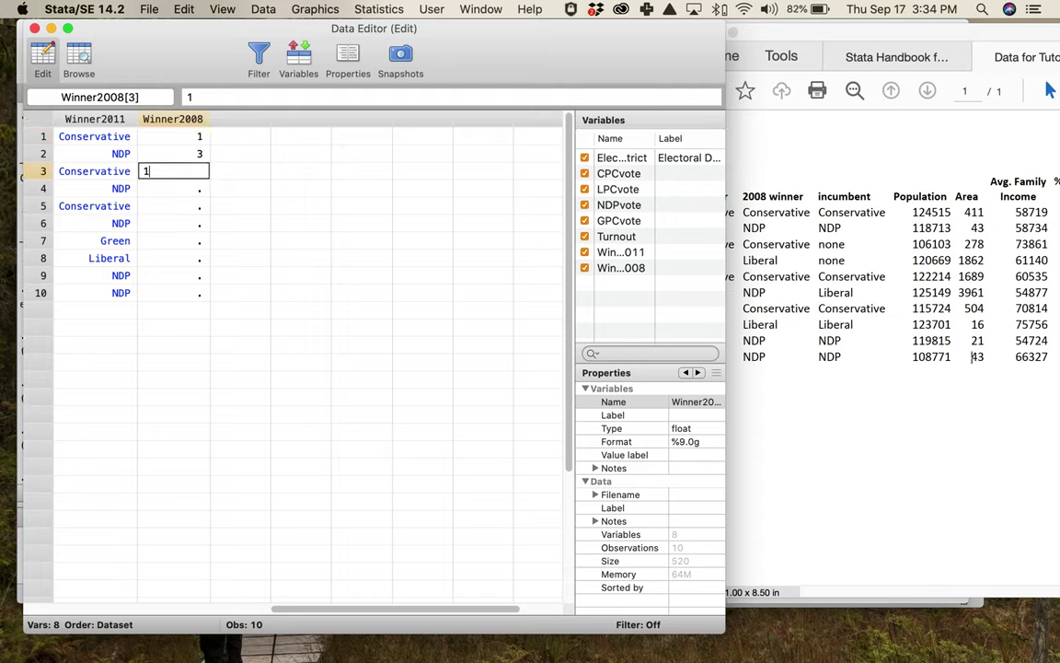
key(Return)
- Enter Winner2008 codes 2, 1, 3, 1 for rows 4–7 and close the Data Editor
key(Return)
key(Return)
text(3)
key(Return)
text(1)
key(Return)
text(2)
key(Return)
text(3)
key(Return)
text(3)
key(Return)
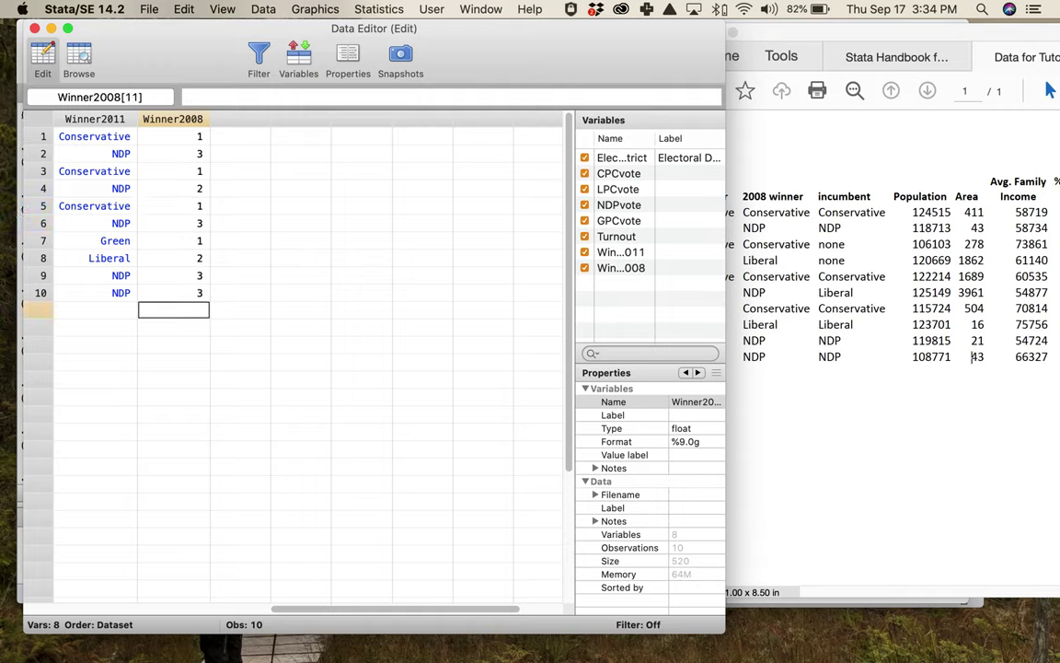
drag(419, 29, 635, 29)
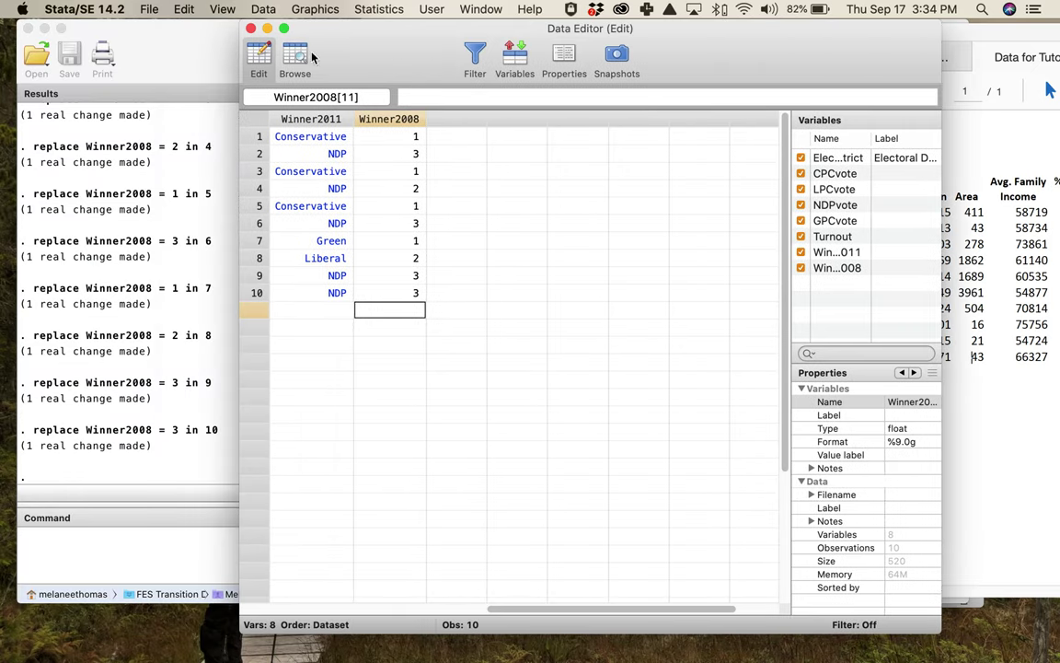
click(250, 29)
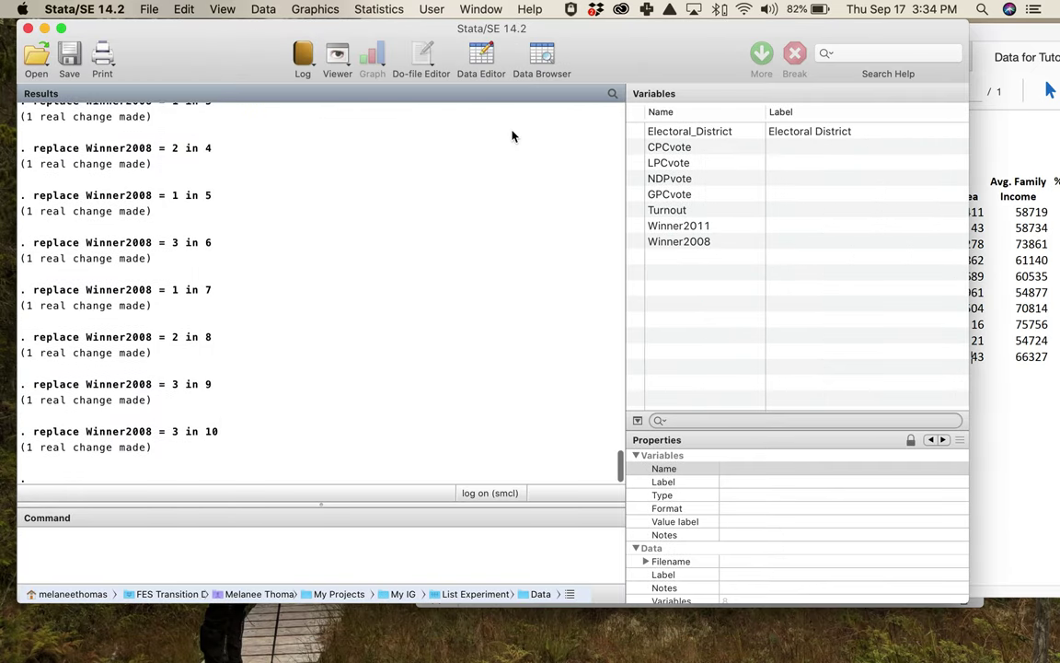
- Arrange the windows, then add and run 'tab Winn2008' on line 7 of the do-file
drag(737, 46, 750, 75)
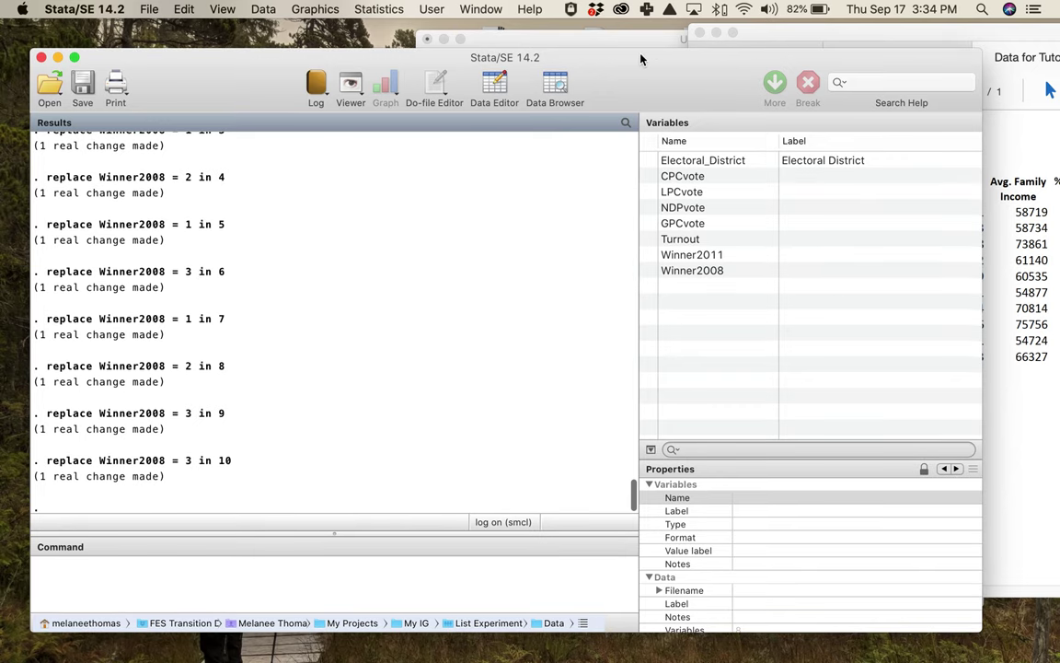
click(659, 43)
drag(704, 44, 702, 39)
text(tab Winn2008)
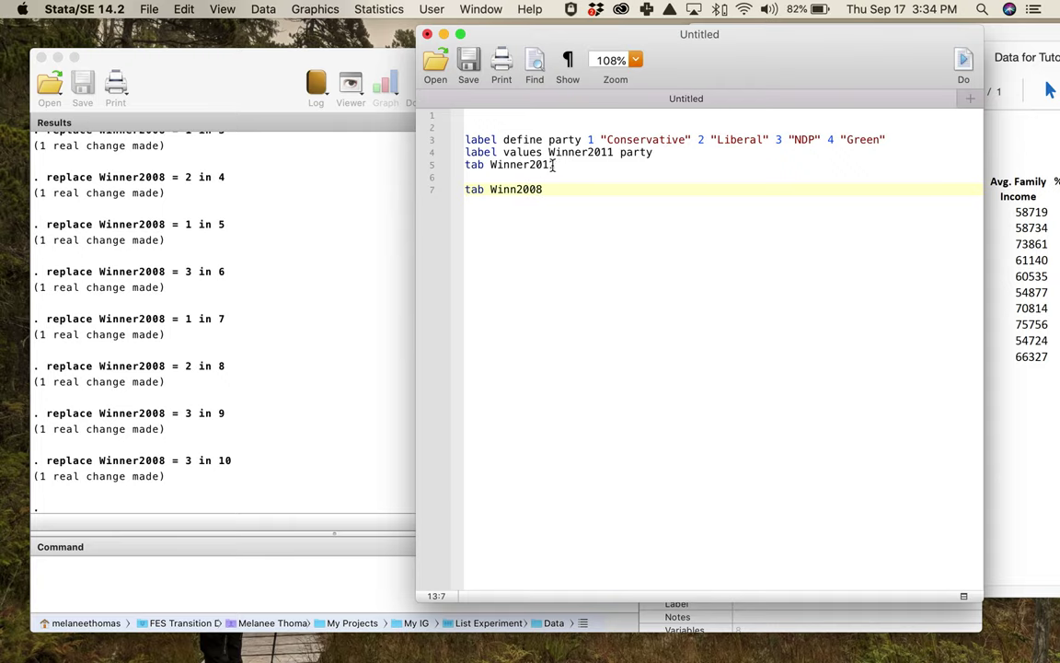
click(516, 189)
drag(468, 190, 544, 190)
key(super+shift+d)
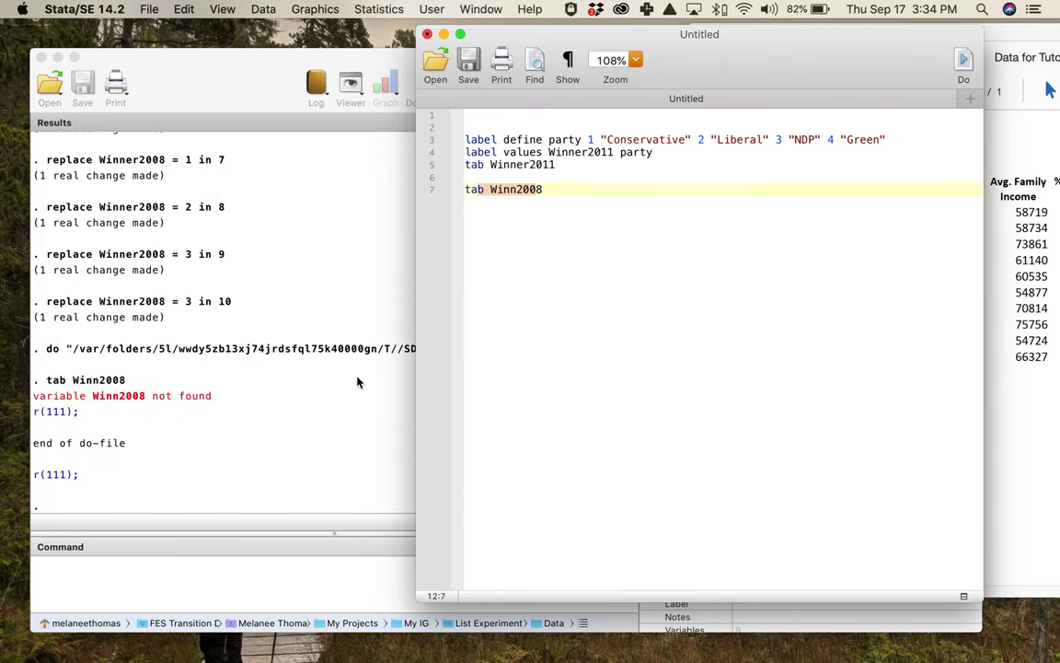
- Correct the typo to 'tab Winner2008' and rerun the tabulation
click(518, 190)
text(er)
drag(467, 190, 520, 189)
key(super+shift+d)
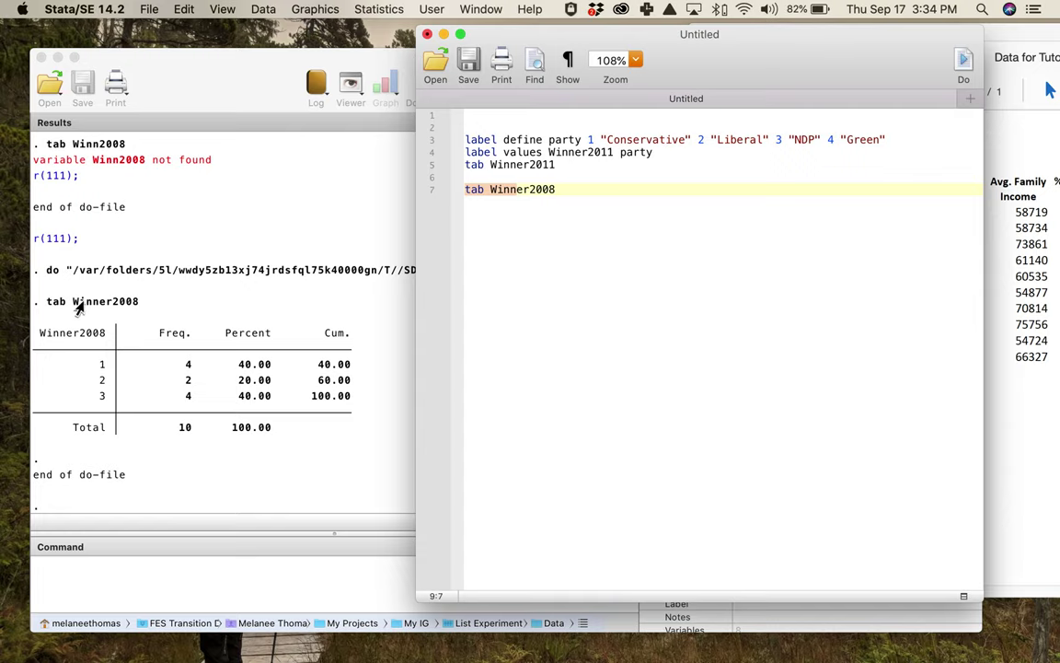
- Add 'label values Winner2008 party' and 'tab Winner2008', then run both lines
click(596, 190)
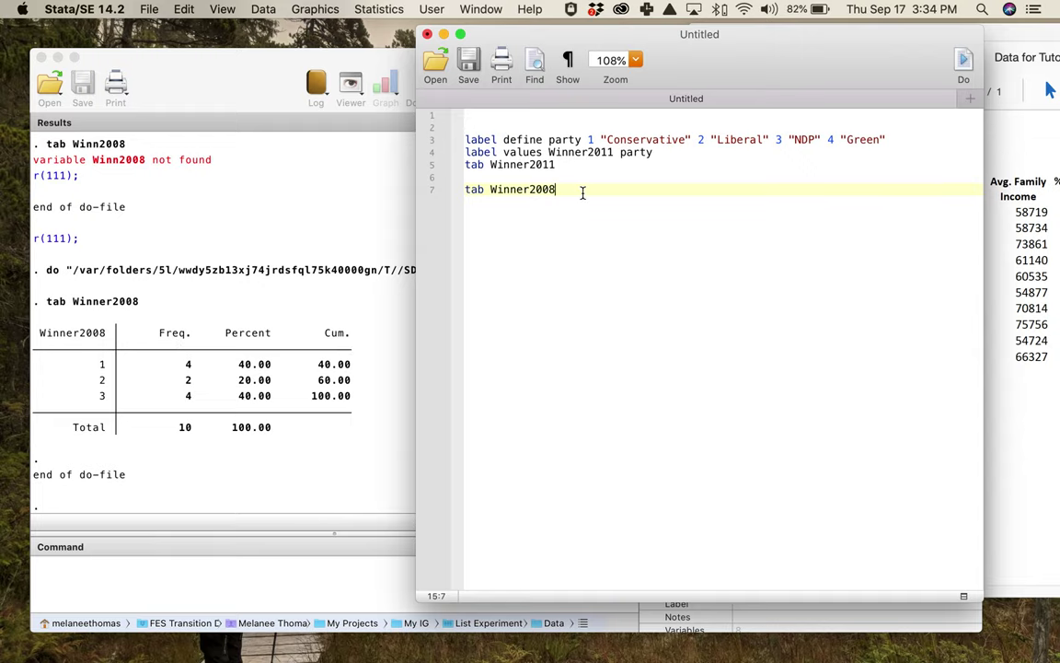
key(Return)
text(label values)
text(Winner2008 party)
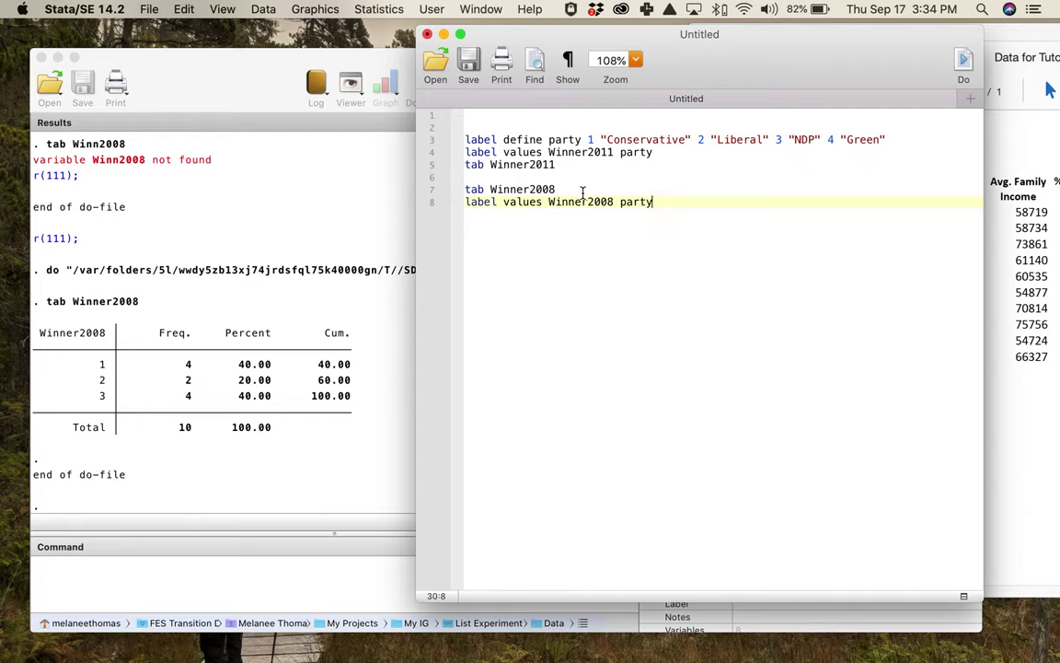
key(Return)
text(tab Winner2008)
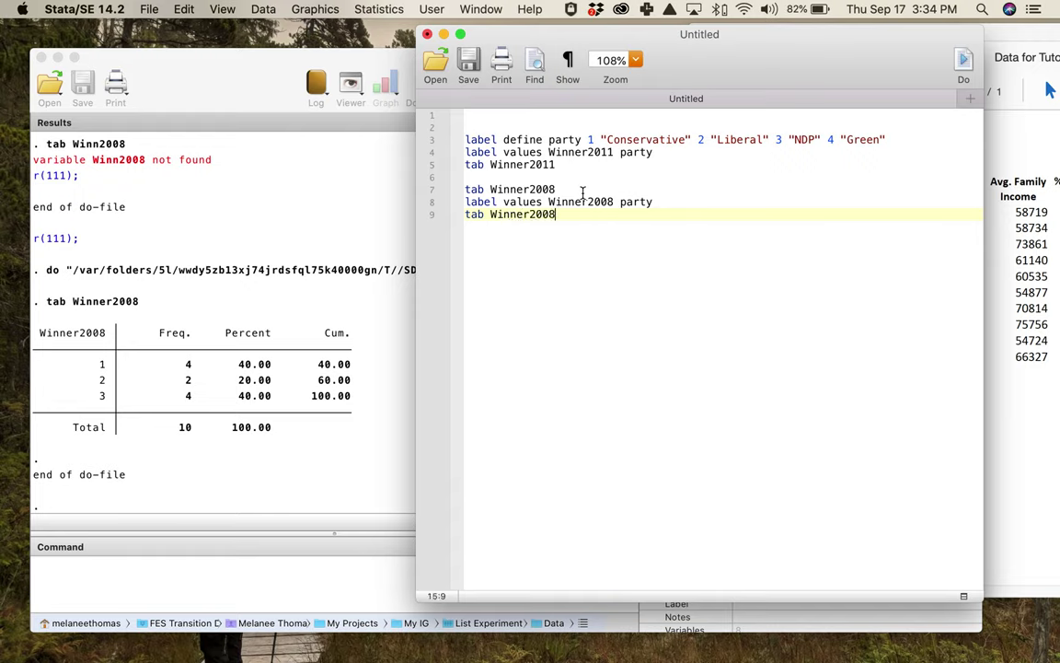
click(429, 201)
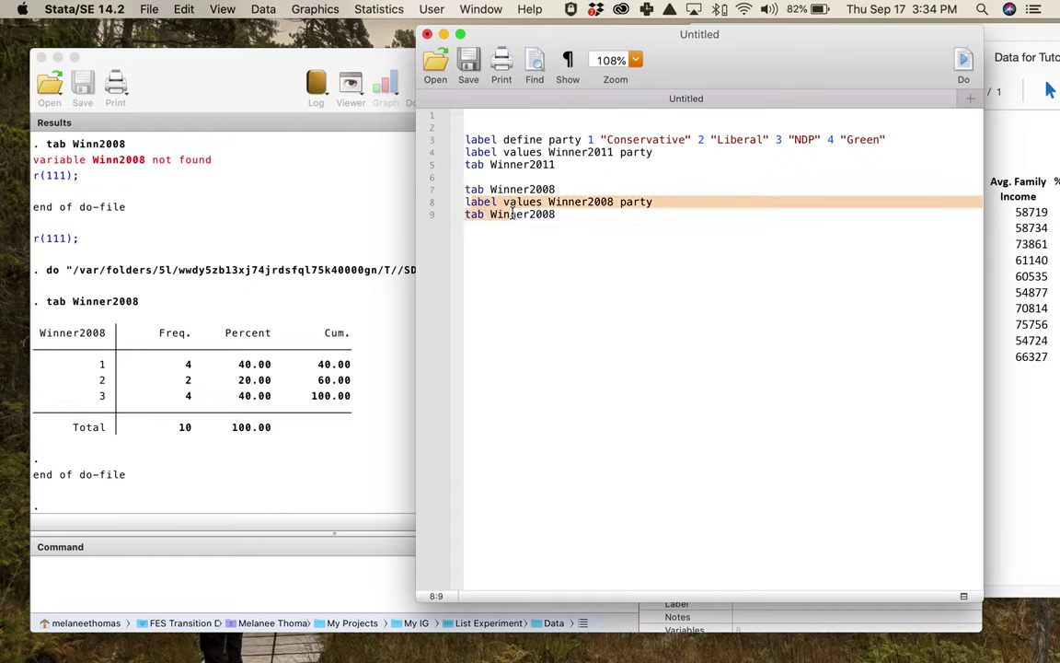
click(963, 61)
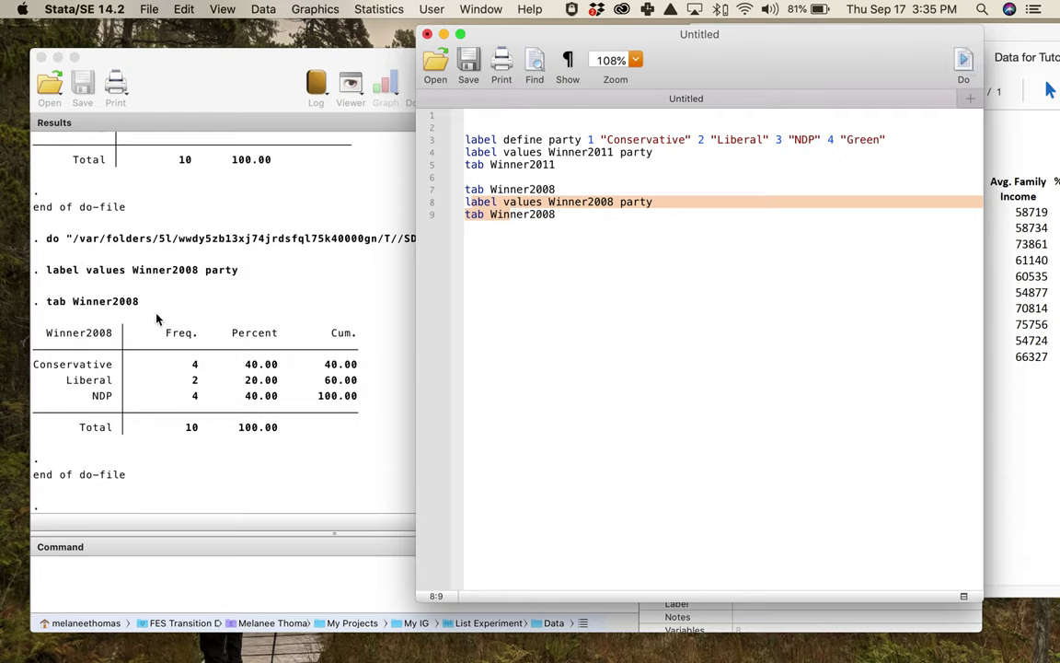
scroll(240, 412, up, 3)
scroll(240, 411, down, 3)
- Save the do-file as the user's surname plus 'POLI 399 Tutorial #1 (17 September 2020)'
click(511, 249)
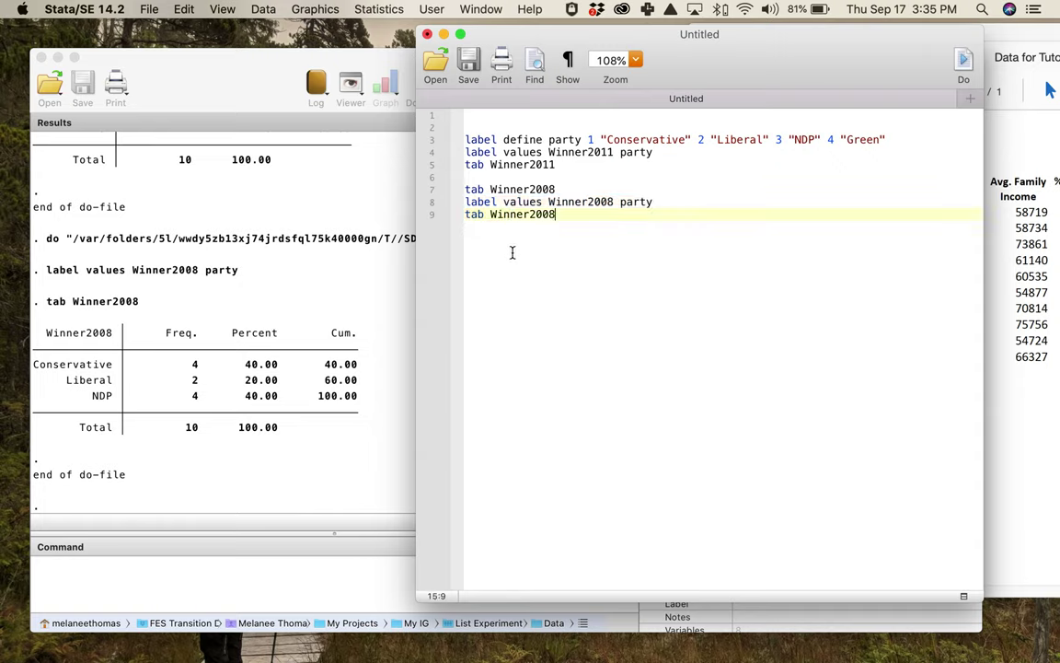
click(469, 64)
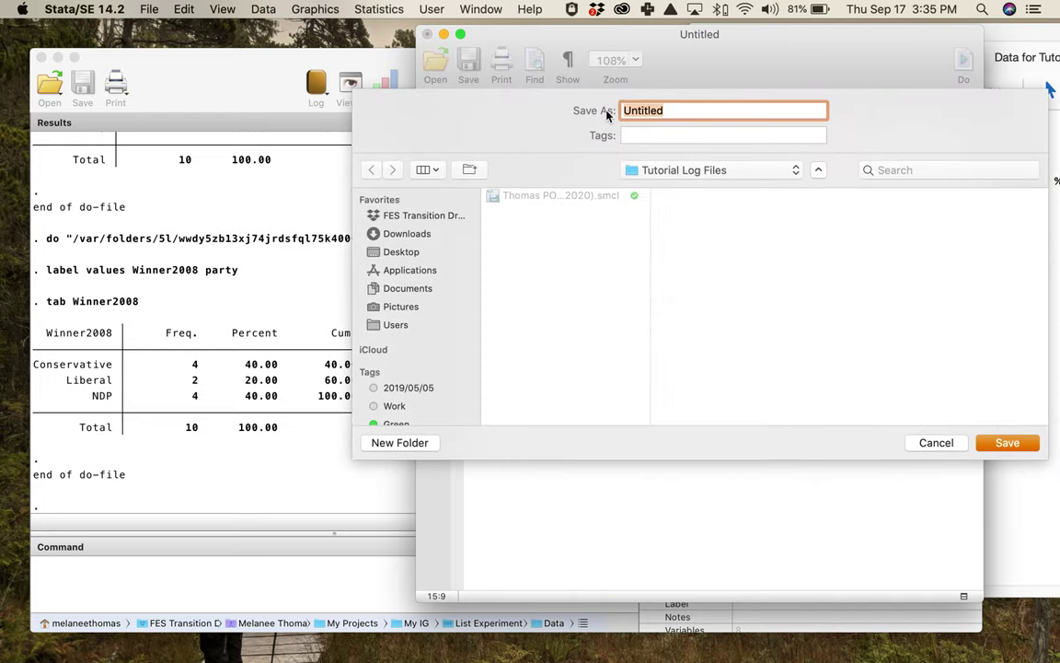
text(Thomas POLI 399)
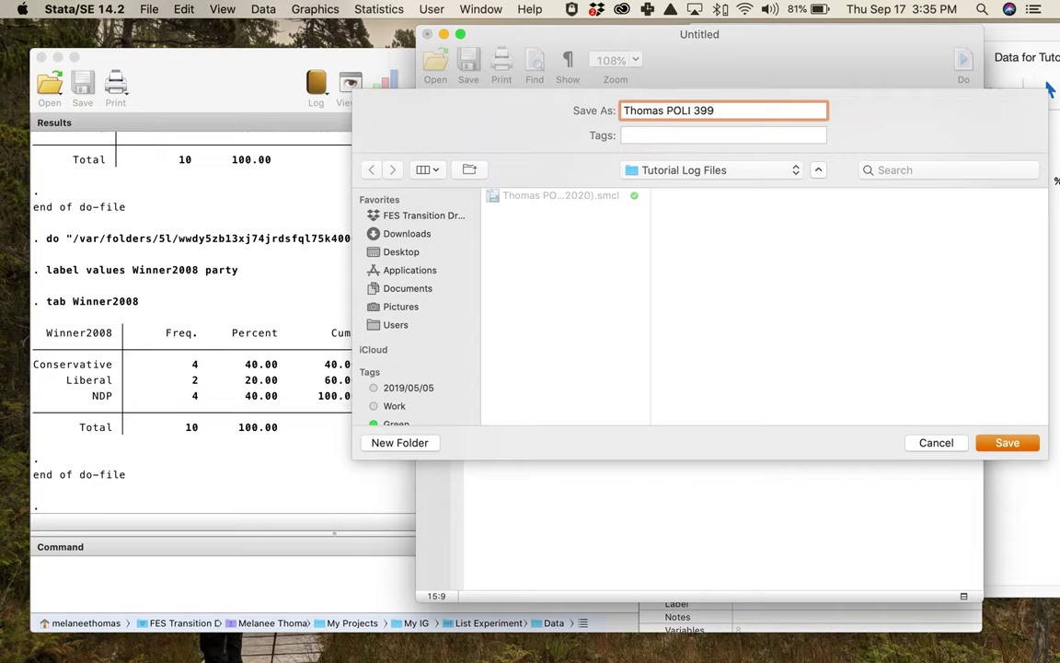
text( Tutorial #1 (17 September 2020))
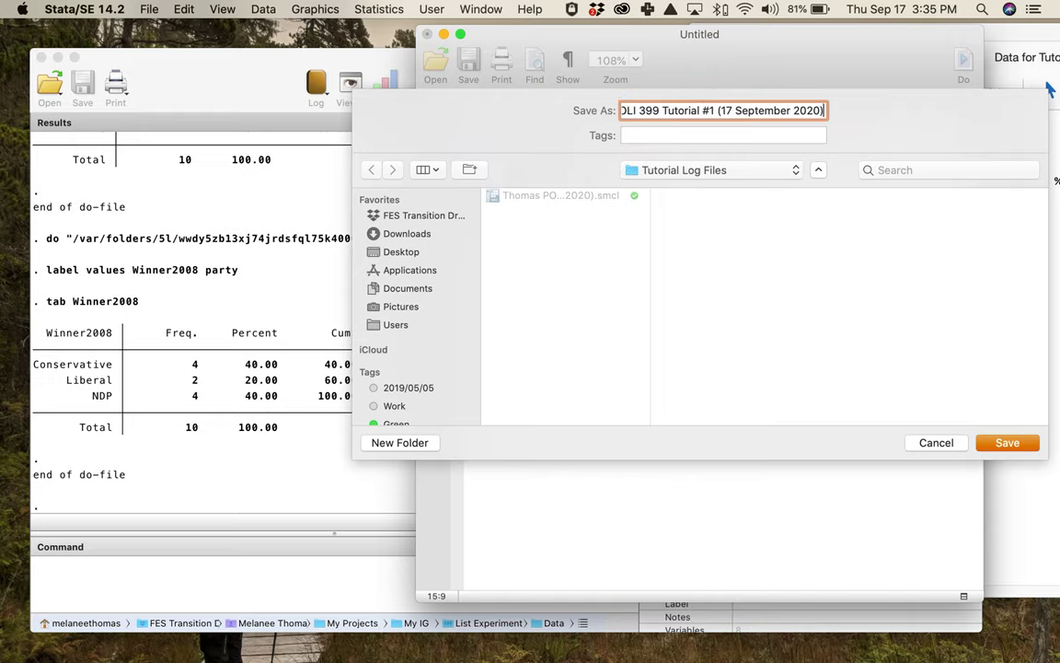
key(Return)
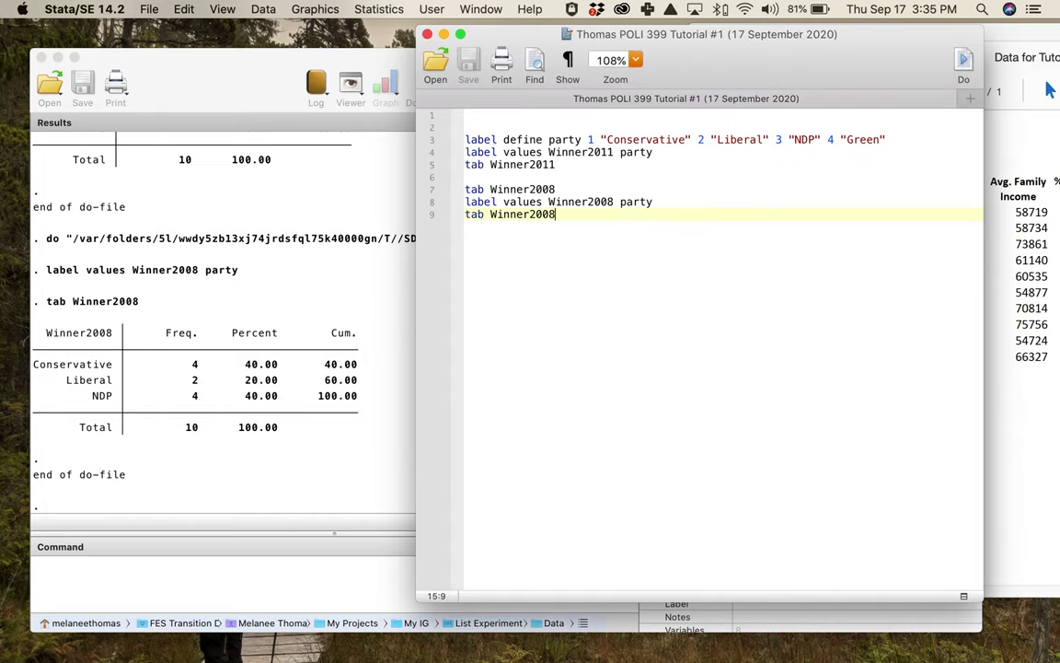
- Move the Stata windows aside and shift the Acrobat window left to reveal the Spending limit column
drag(702, 65, 801, 50)
click(457, 48)
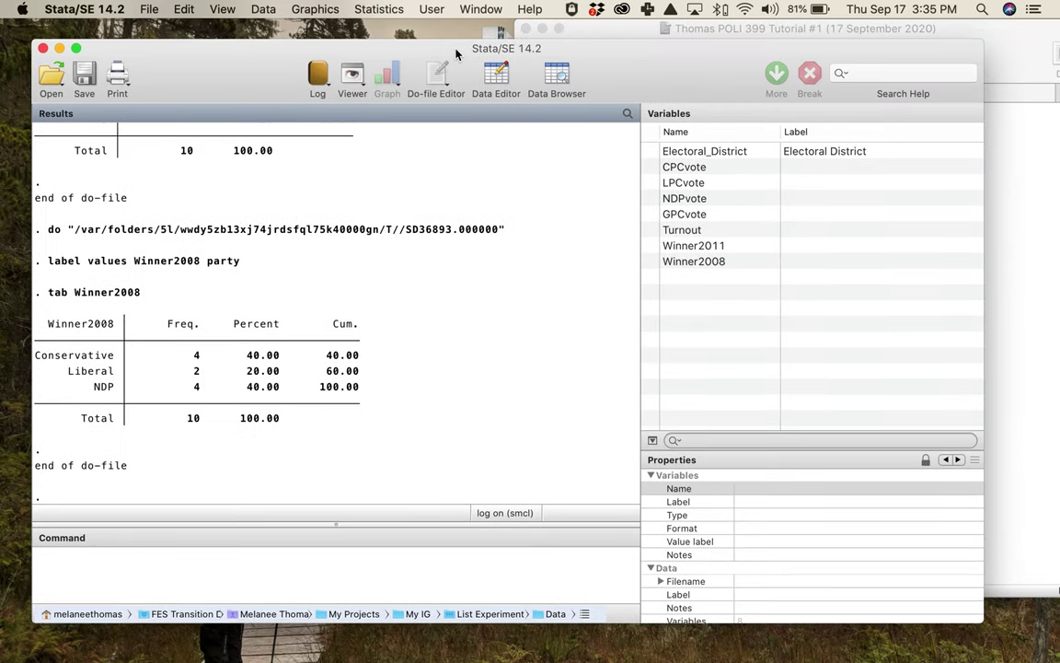
drag(906, 46, 692, 46)
click(1019, 263)
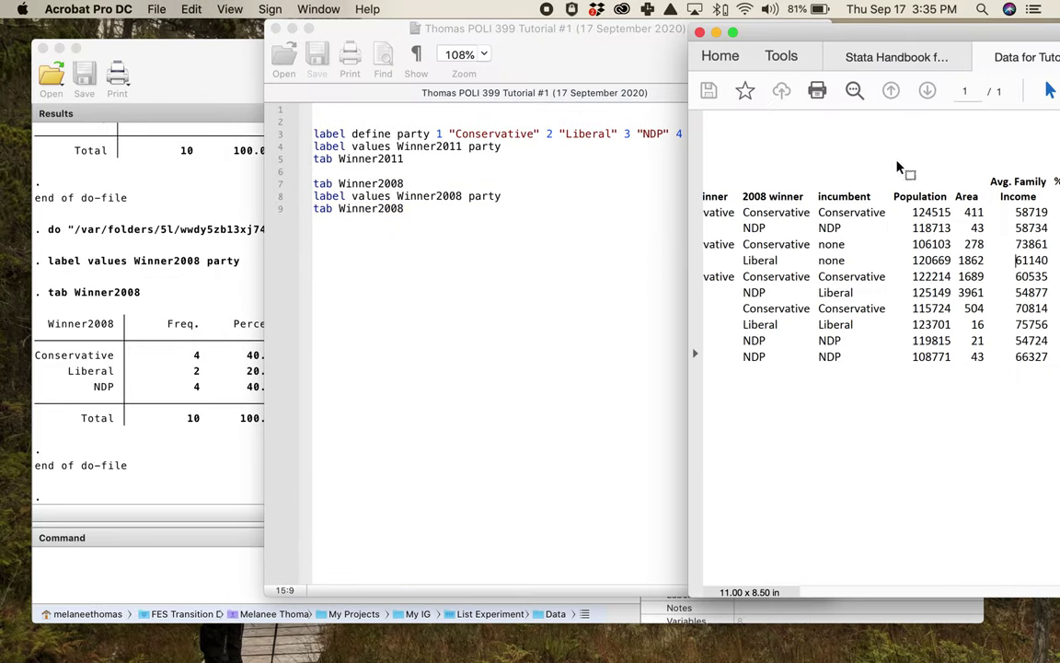
drag(911, 43, 449, 41)
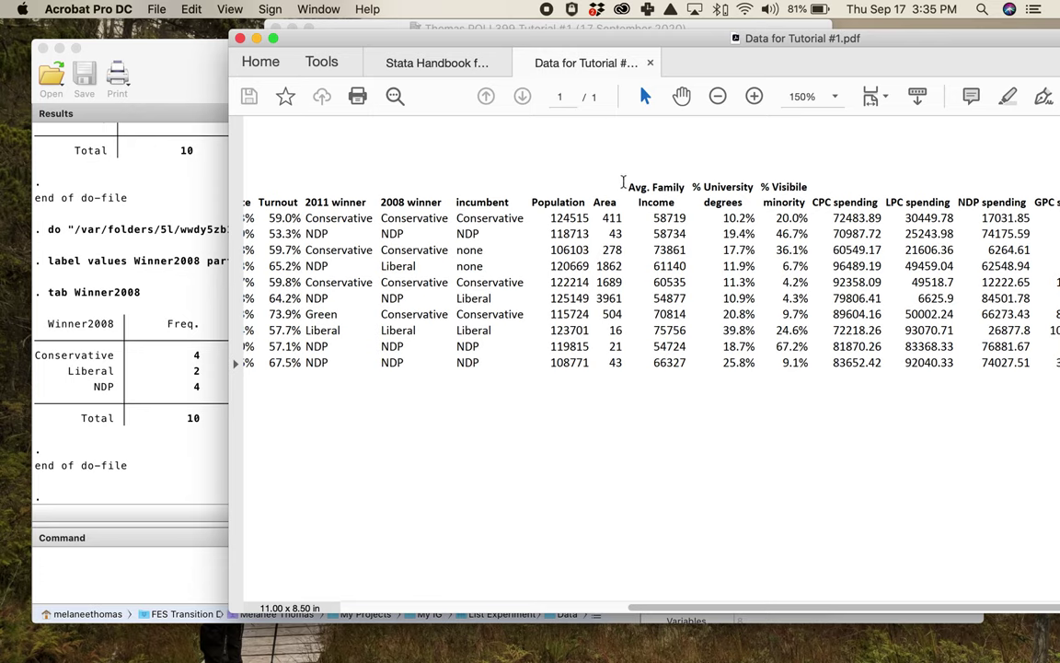
drag(955, 41, 765, 44)
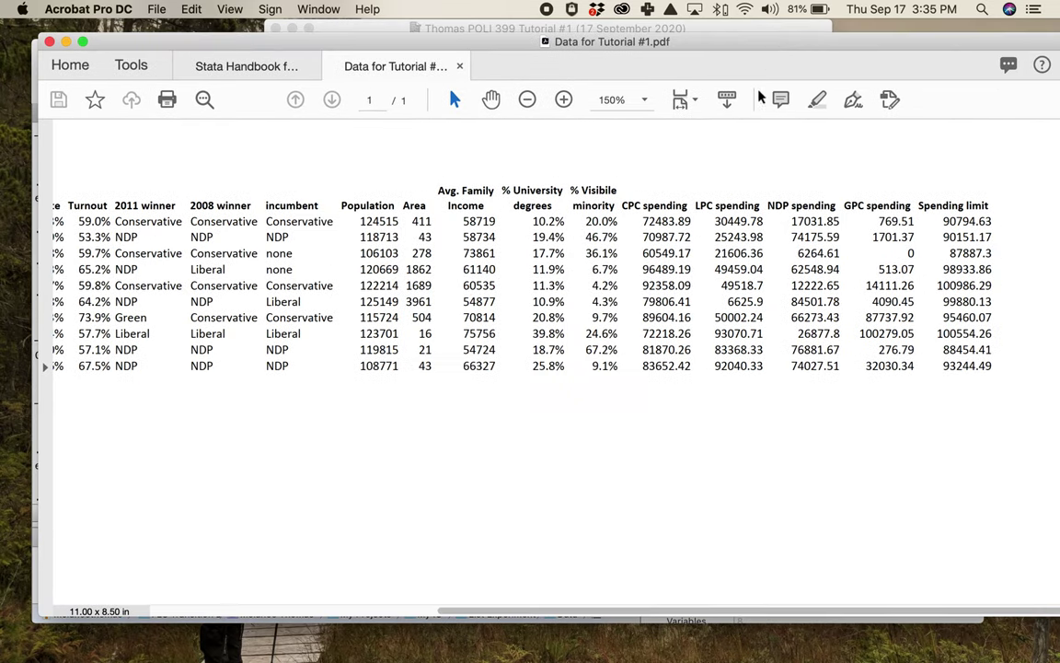
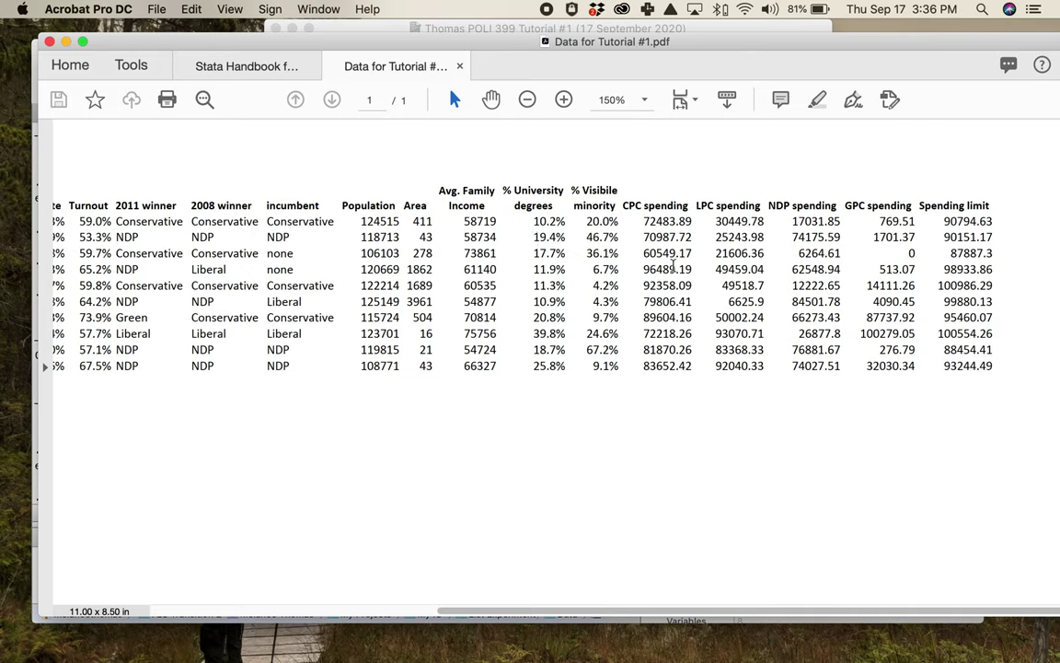
- Check the PDF table's Population, 2011 winner, 2008 winner and incumbent headers against Stata
drag(449, 209, 505, 191)
drag(342, 205, 1000, 208)
click(560, 384)
scroll(476, 372, left, 5)
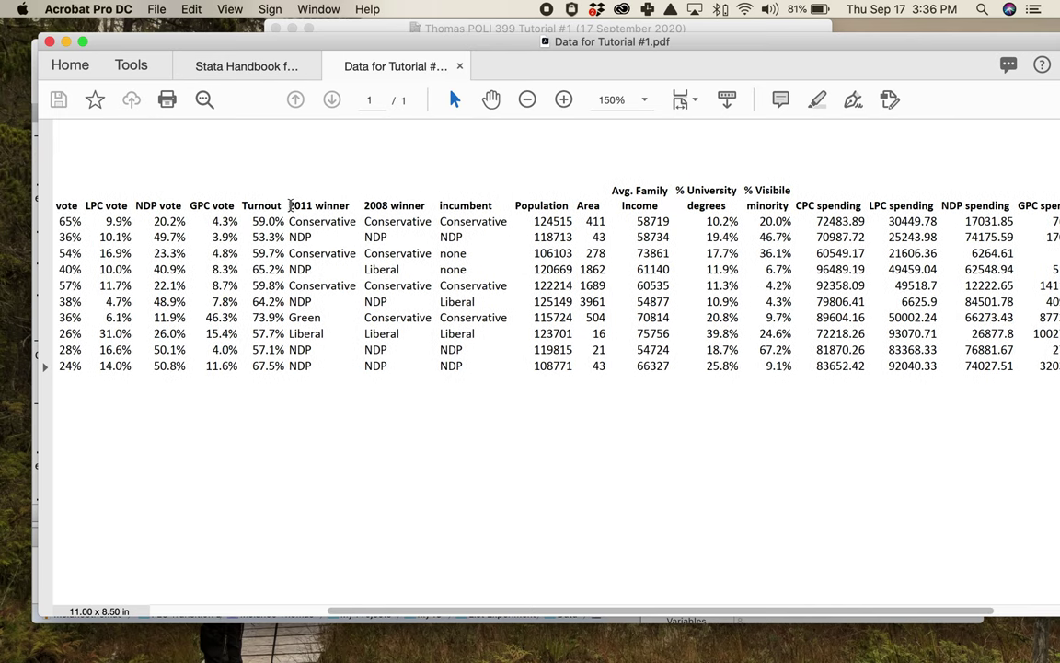
drag(294, 204, 493, 205)
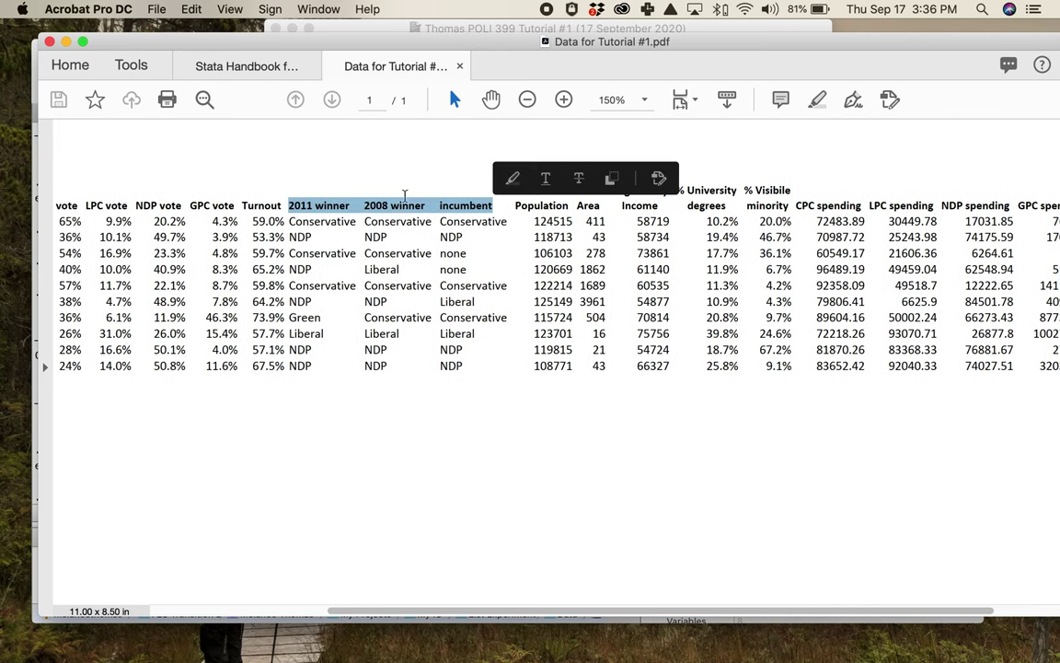
drag(530, 41, 663, 33)
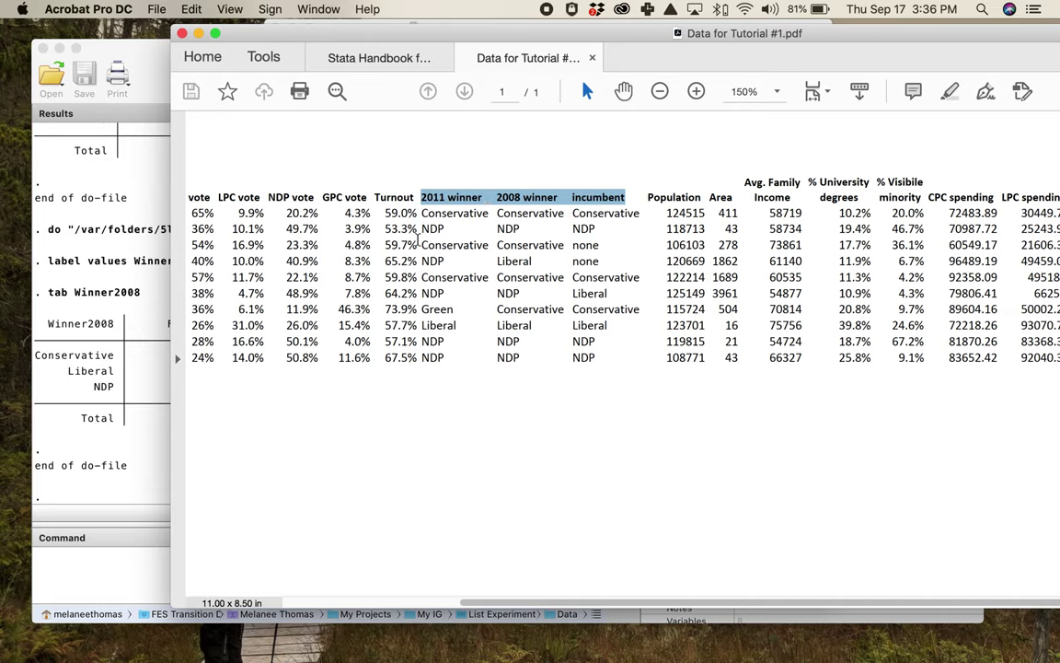
scroll(419, 241, right, 5)
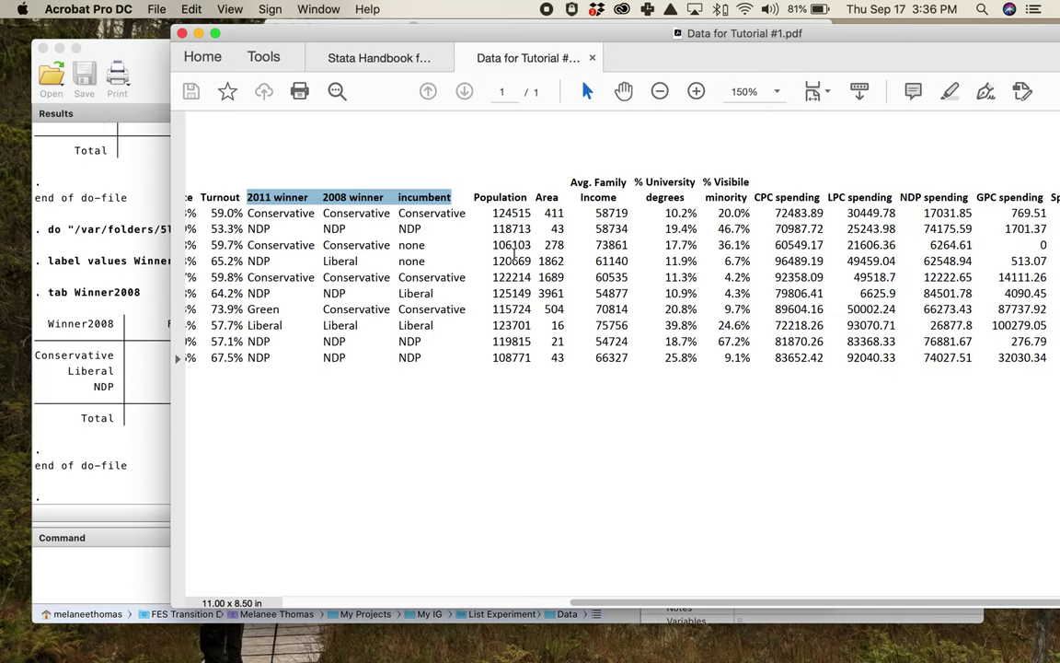
scroll(511, 250, left, 12)
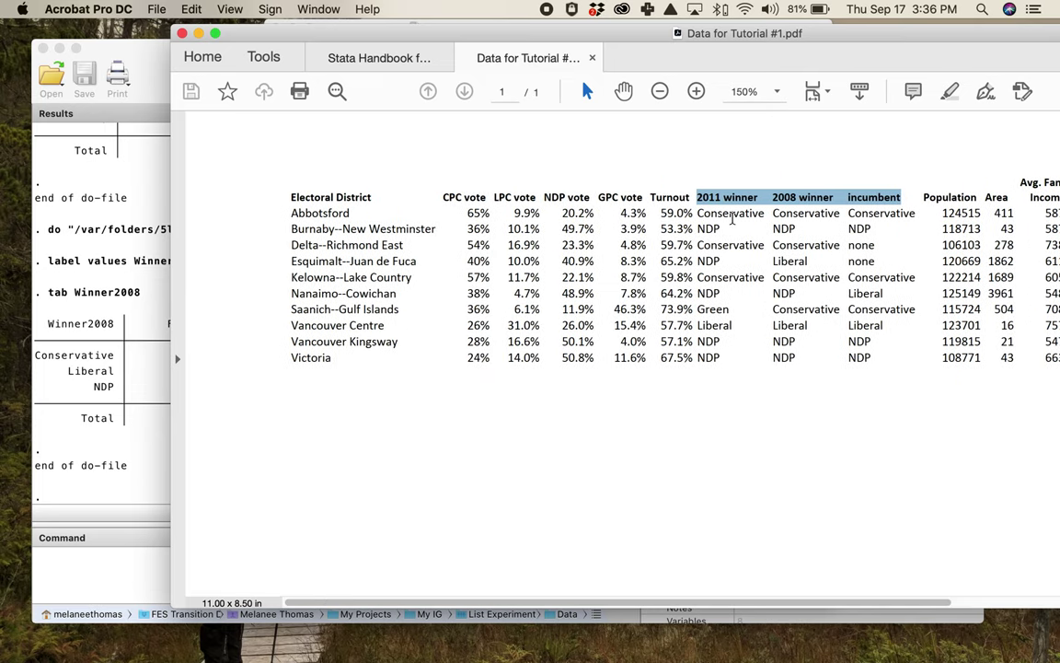
scroll(348, 178, right, 11)
scroll(733, 218, right, 1)
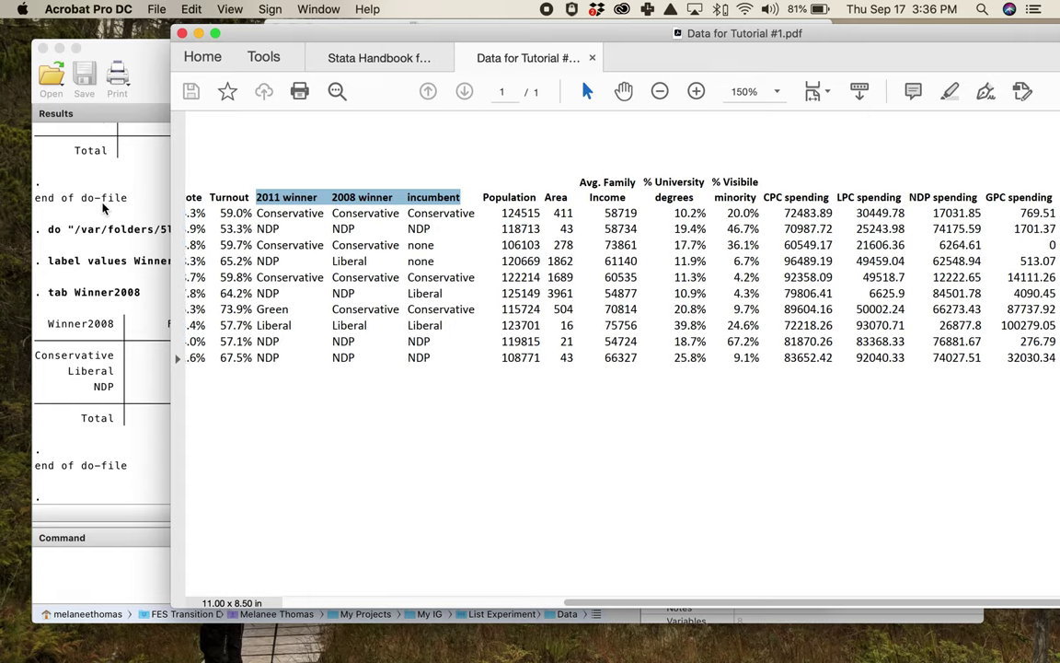
key(super+Tab)
- Browse the electoral district observations in the Data Editor and compare them with the PDF table
click(498, 79)
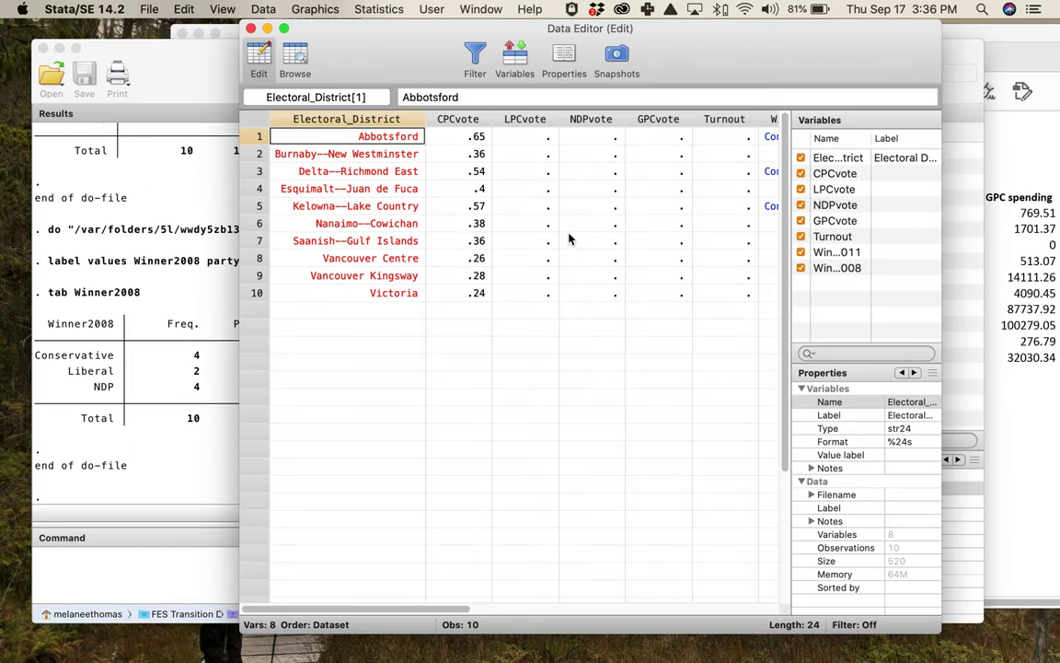
scroll(653, 236, right, 5)
scroll(658, 235, left, 3)
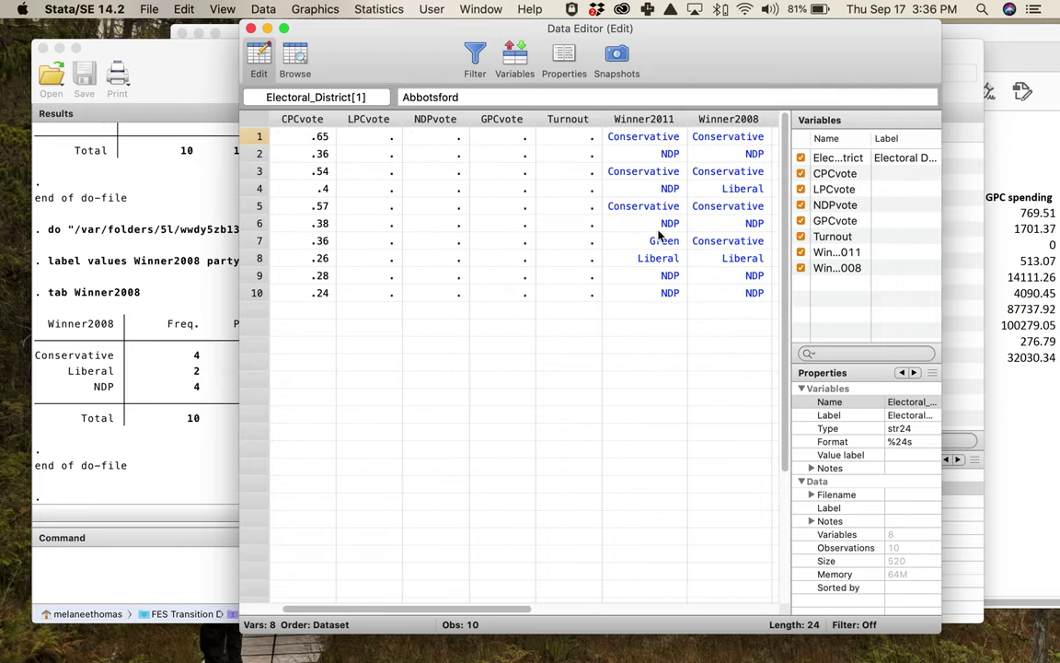
scroll(530, 130, left, 3)
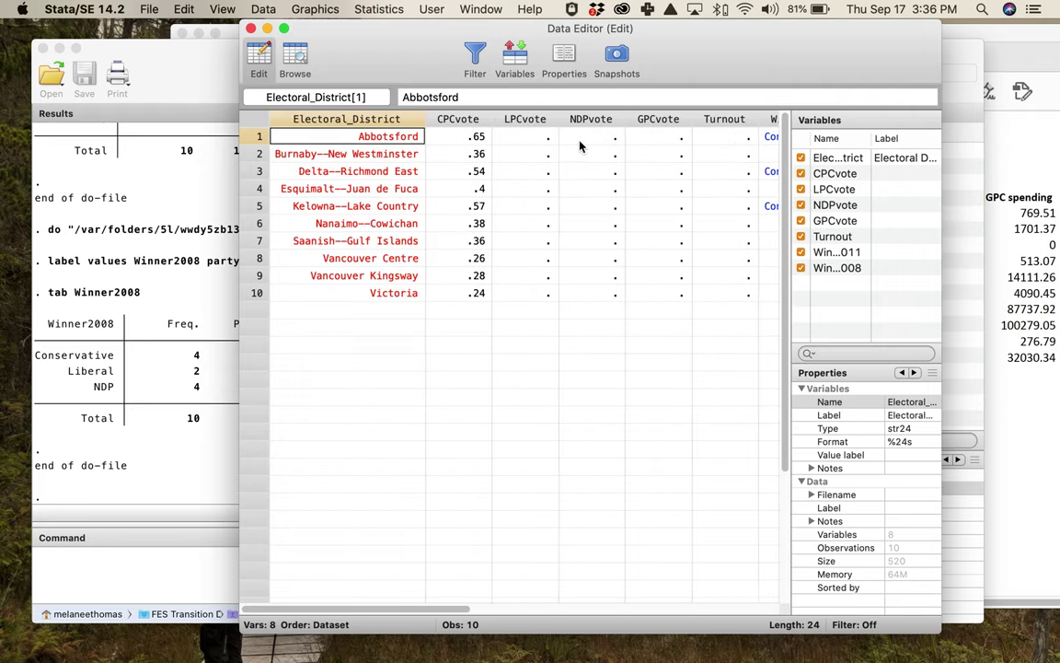
scroll(543, 133, right, 5)
scroll(579, 146, right, 1)
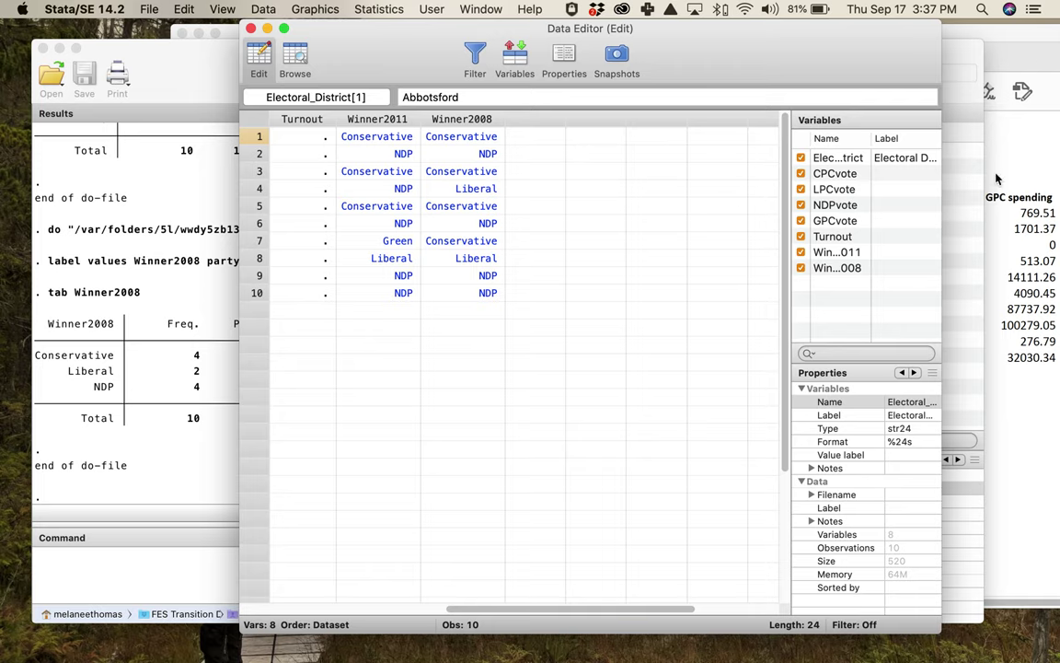
click(990, 178)
scroll(920, 185, right, 1)
scroll(875, 189, left, 3)
scroll(819, 195, down, 3)
scroll(820, 195, up, 3)
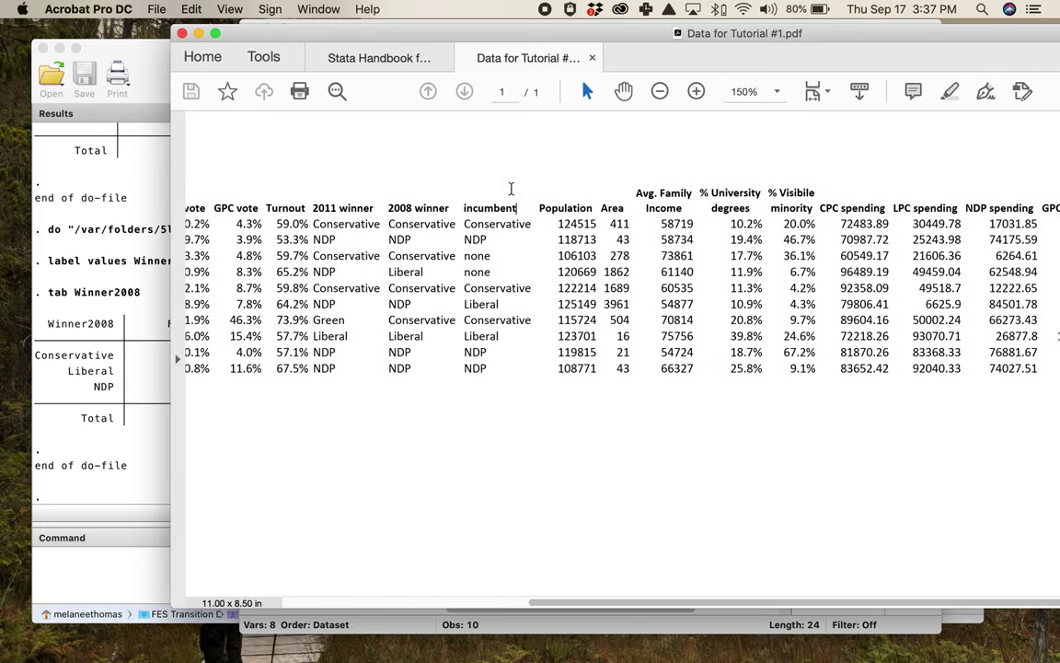
- Bring the main Stata window back to the front, positioned under the menu bar
click(148, 94)
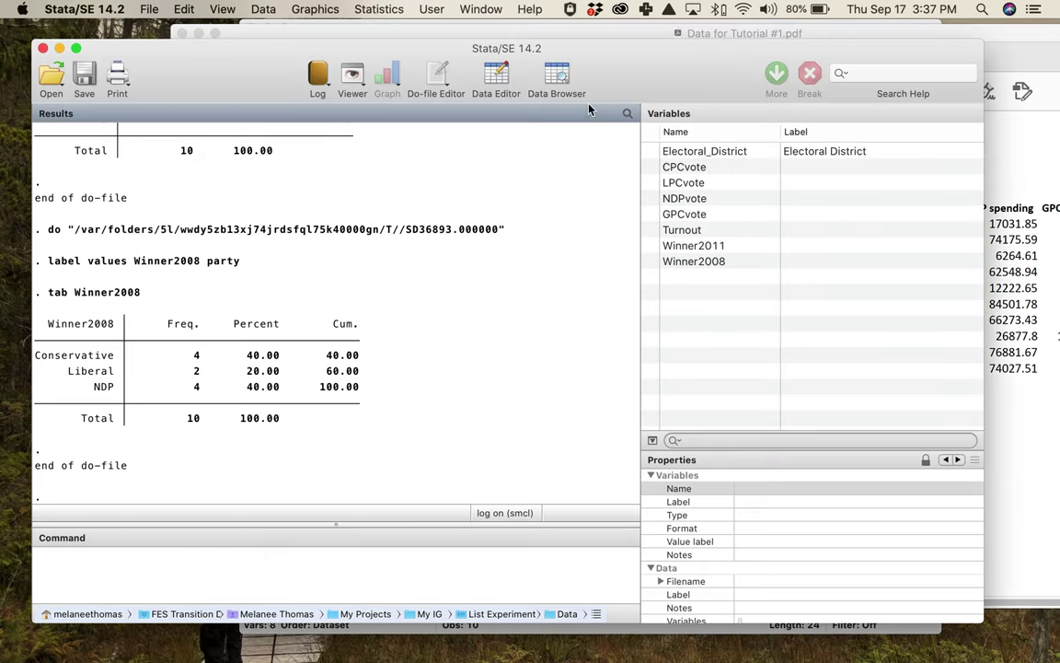
drag(637, 59, 610, 15)
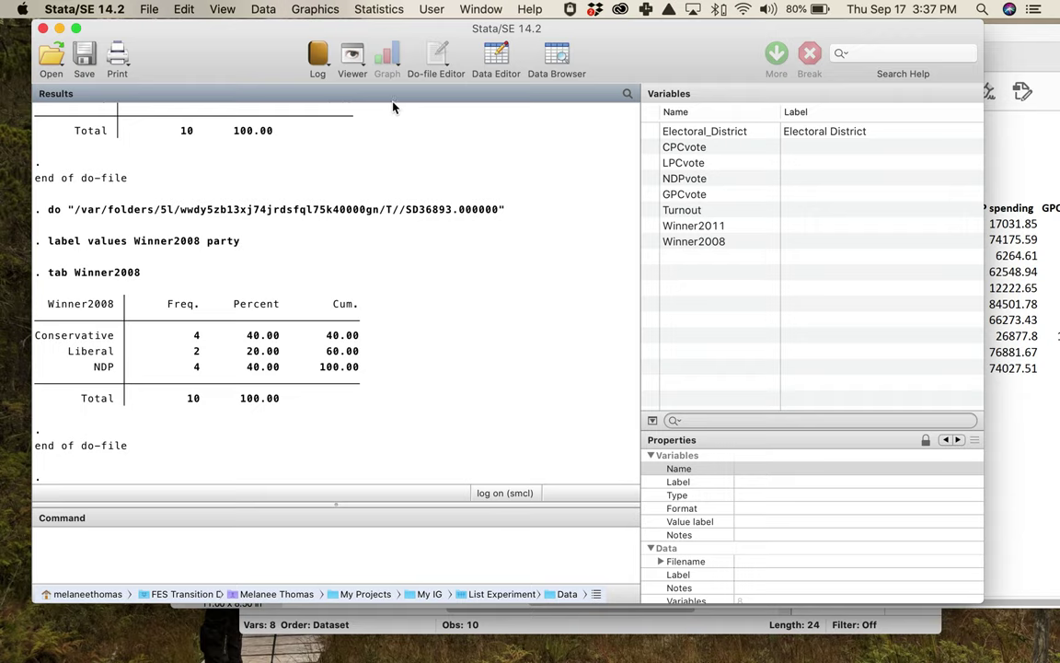
click(147, 10)
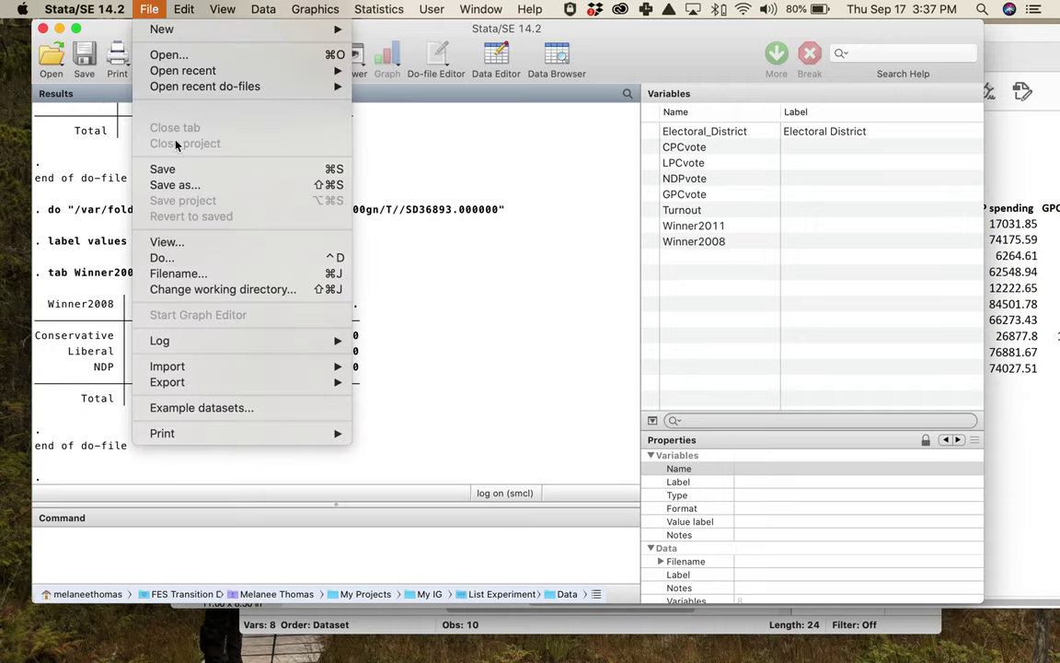
- Save the dataset as Stata Data 'POLI 399 Tutorial #1 (17 September 2020).dta' in Tutorial Log Files
click(96, 32)
click(87, 60)
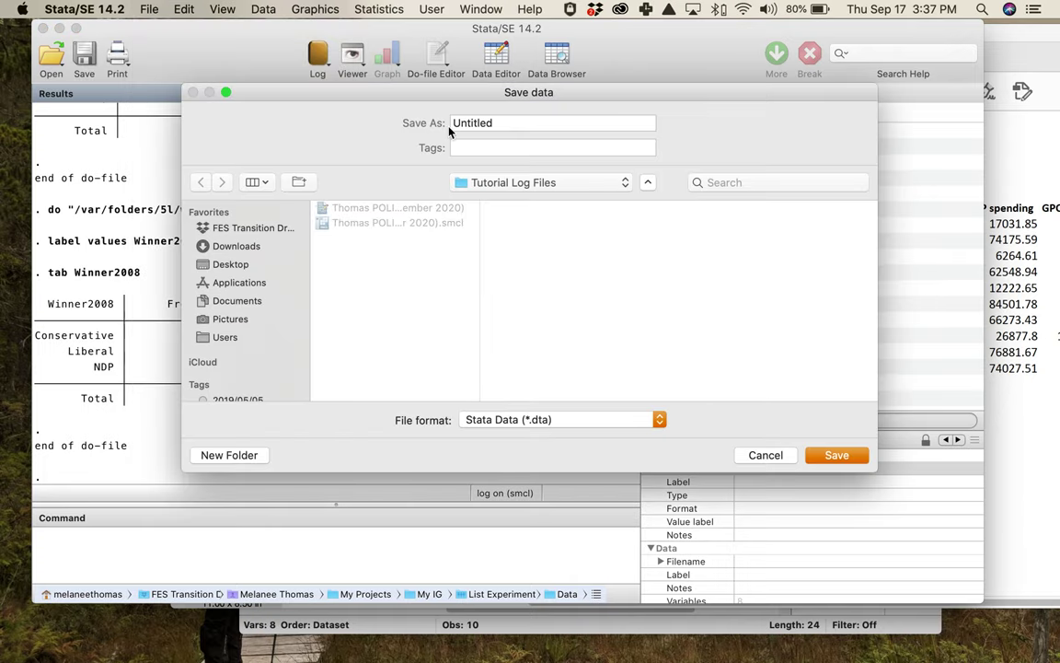
text(Thom)
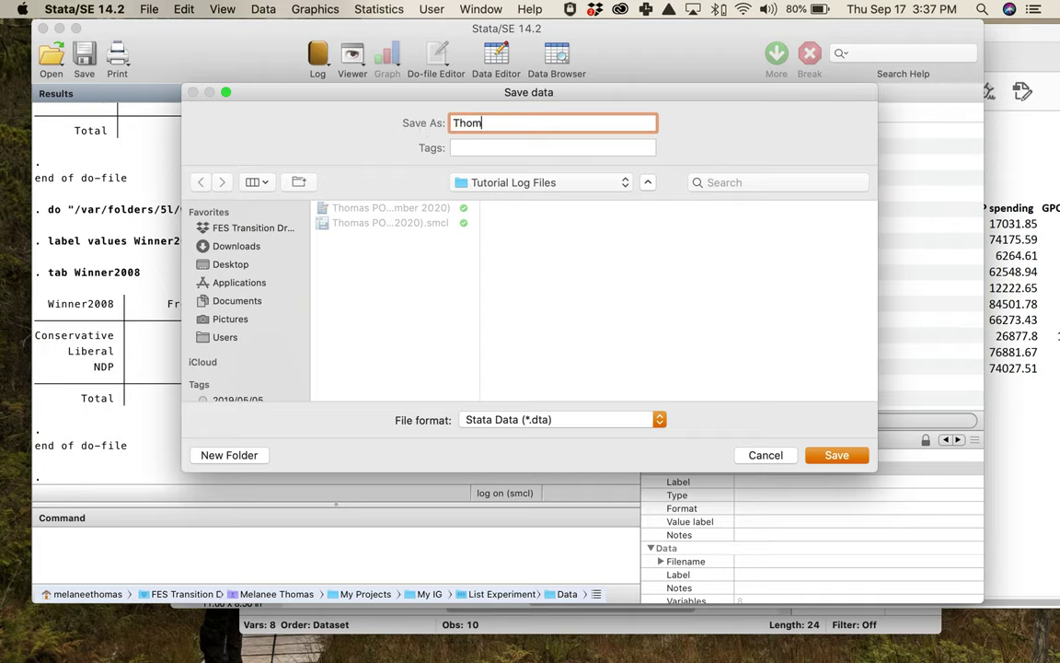
text(as POLI 399 Tutorial #1 ()
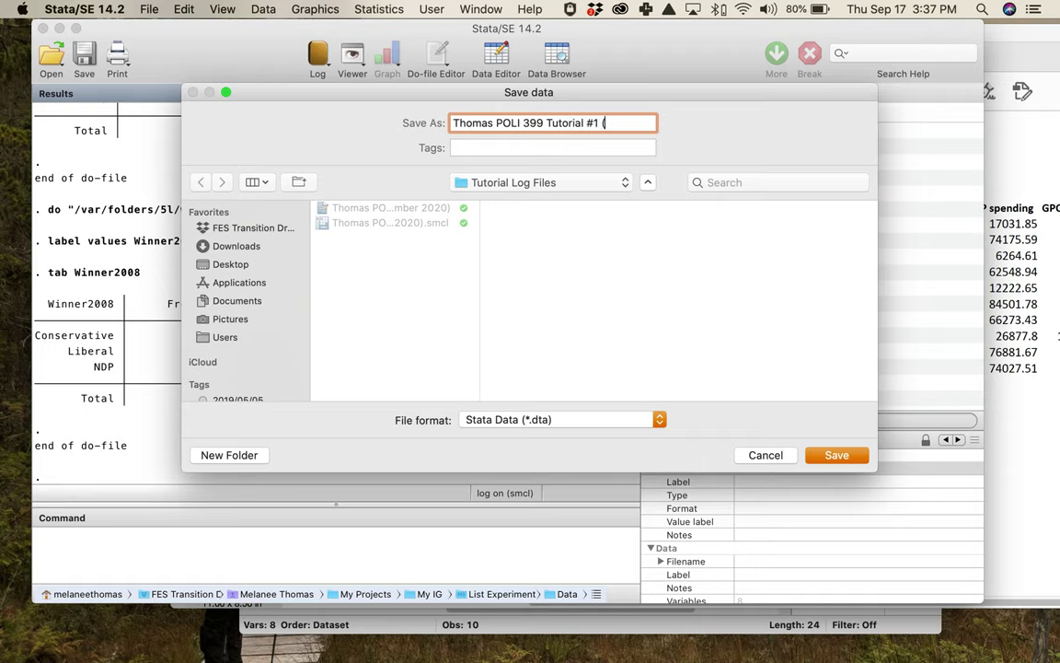
text(17)
text( St)
text(ptember 2020))
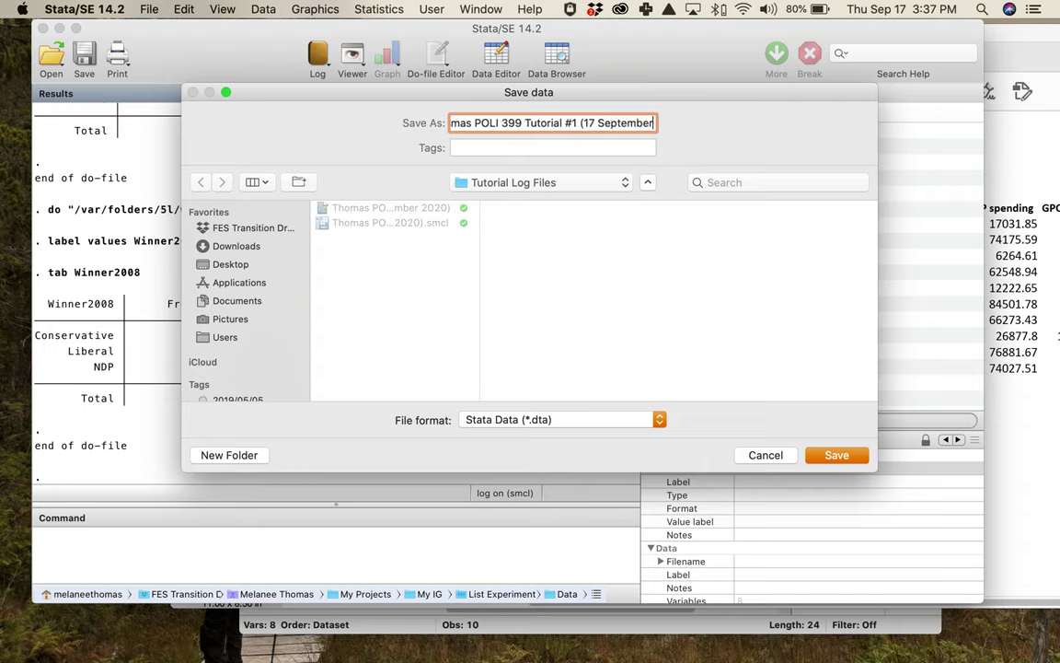
key(super+a)
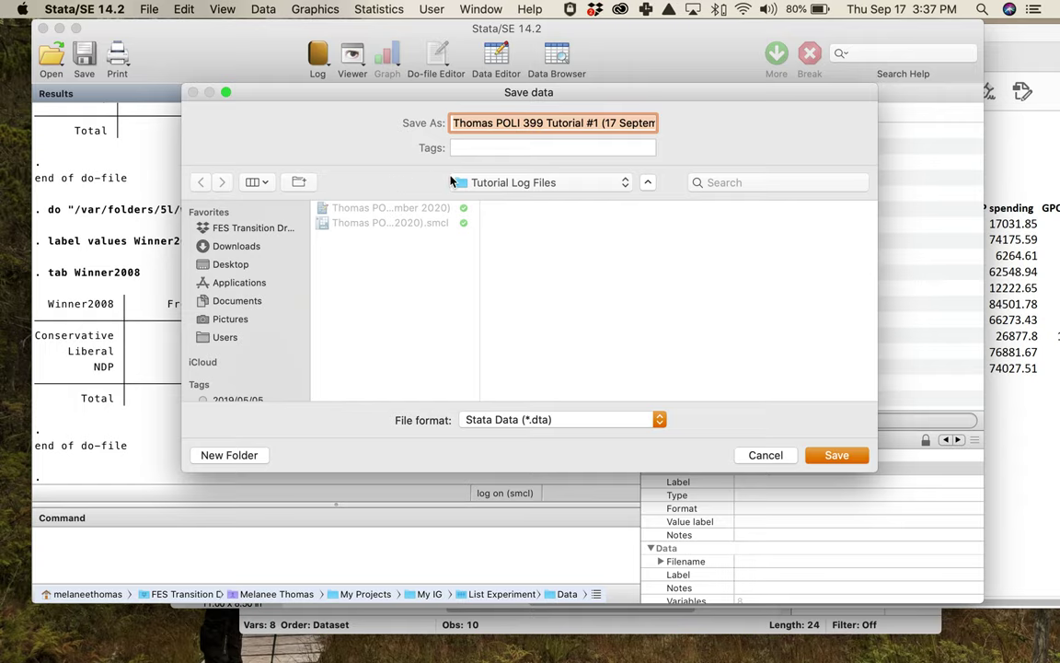
click(837, 455)
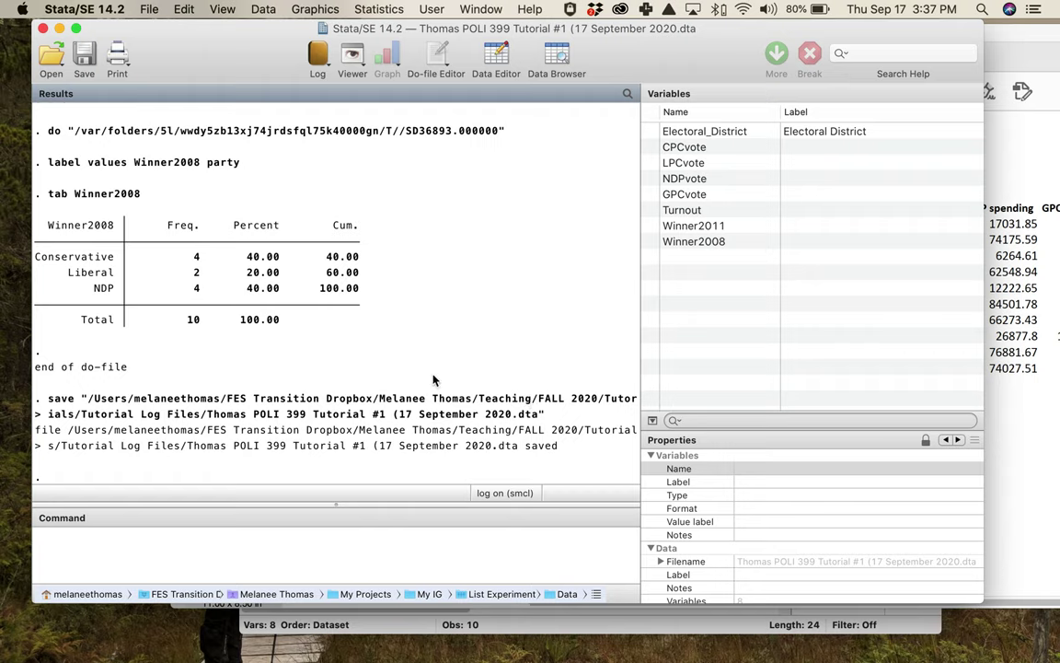
- Copy the saved .dta file path from the Results window and close the Data Editor window
scroll(73, 378, up, 1)
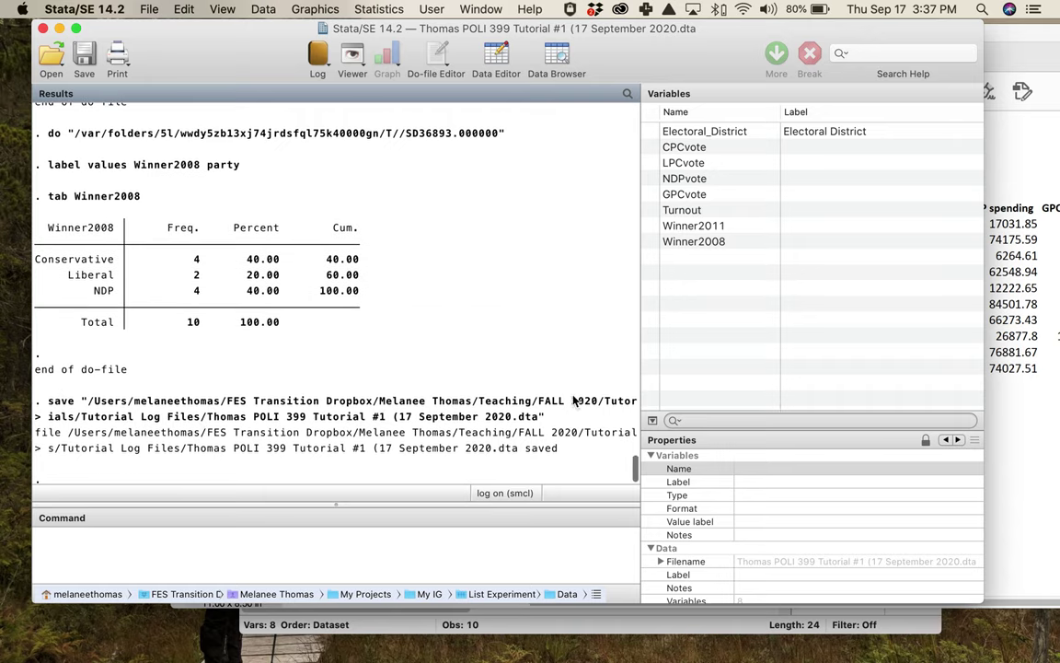
drag(545, 416, 81, 405)
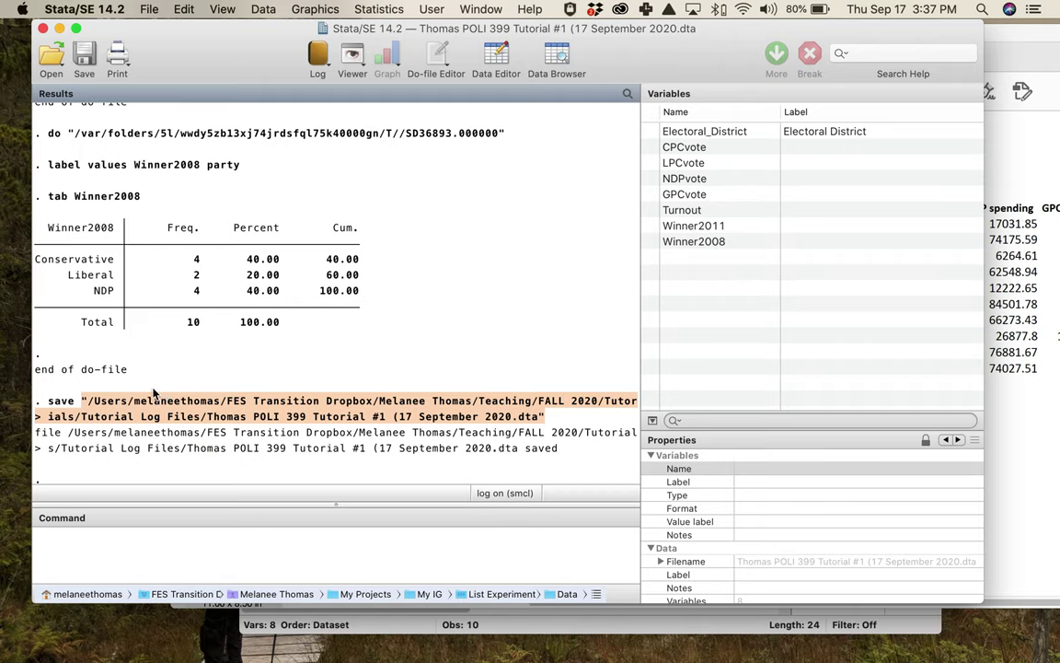
drag(713, 67, 680, 118)
click(663, 48)
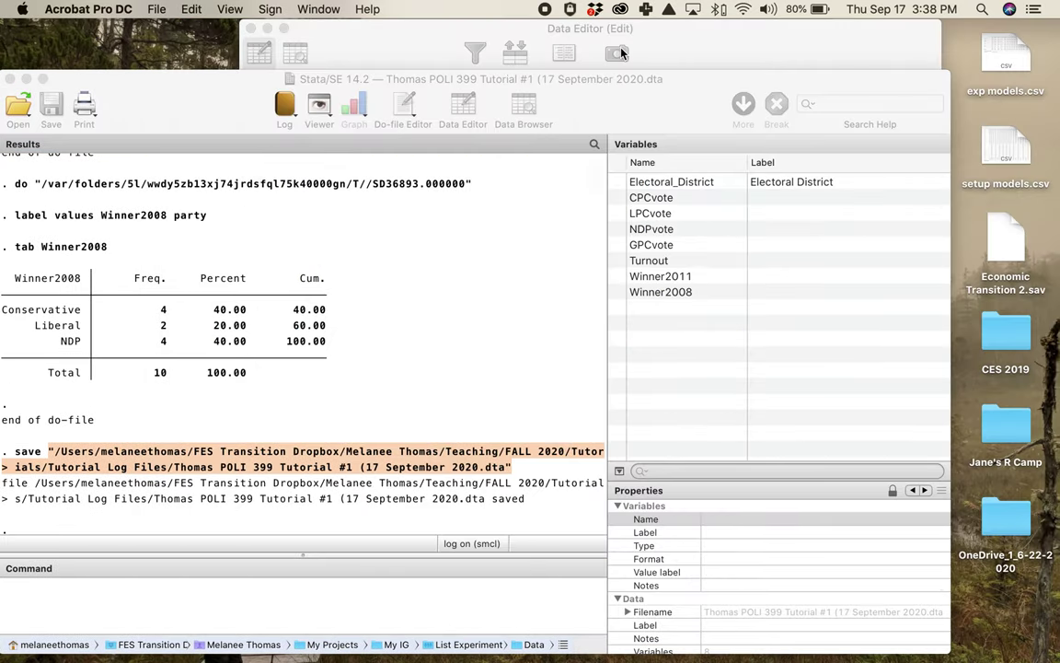
click(548, 44)
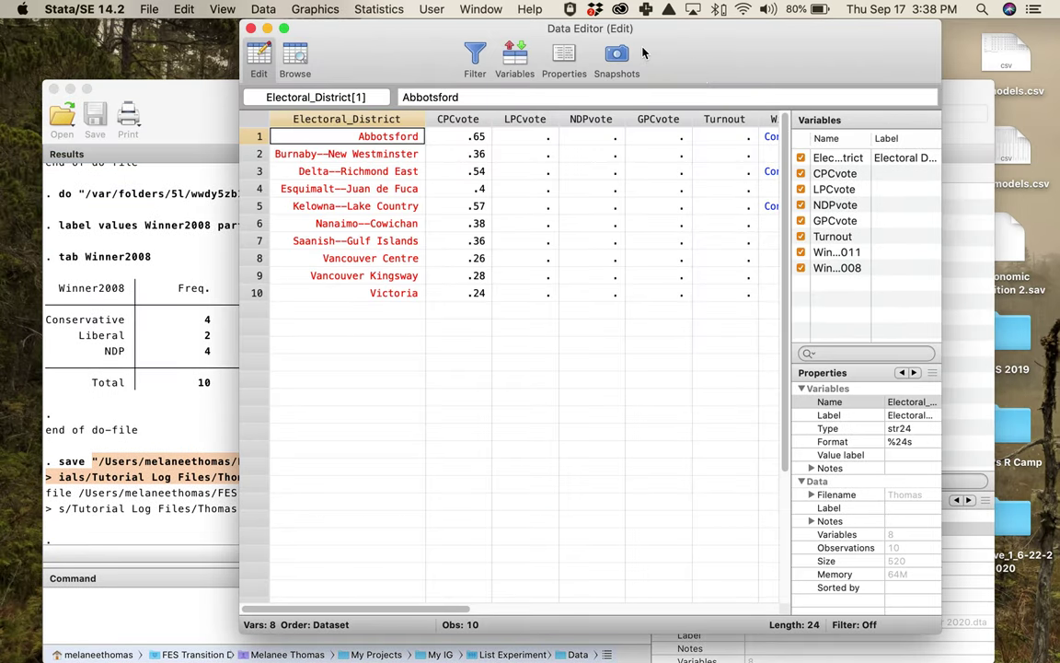
click(251, 29)
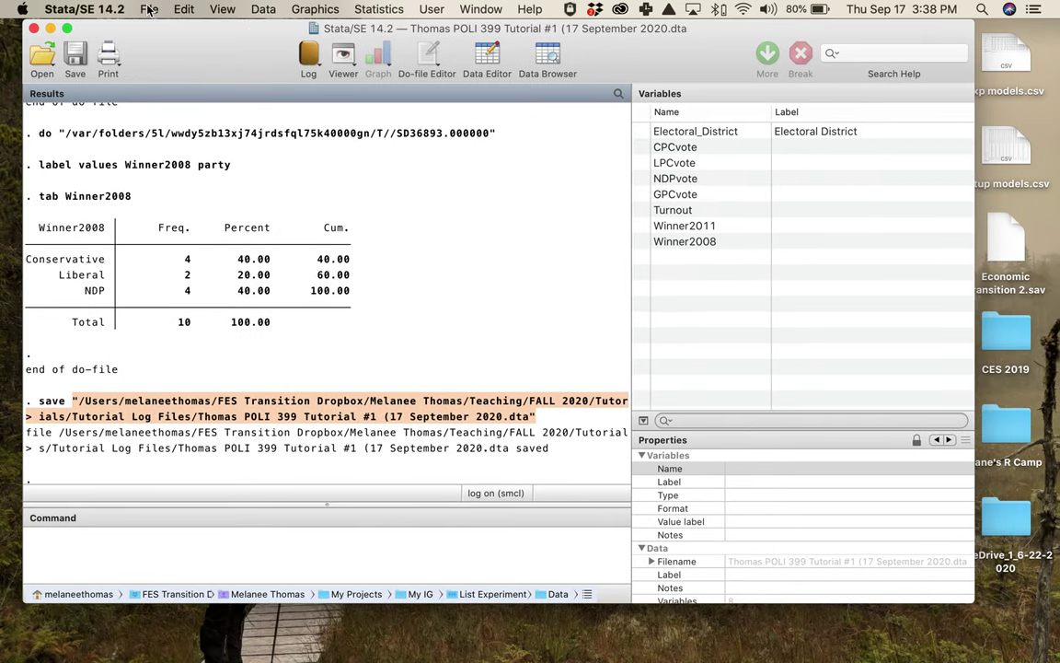
click(148, 10)
- In the POLI 399 Tutorial #1 do-file, add a 'use' line with the saved .dta path and ', clear'
mouse_move(173, 86)
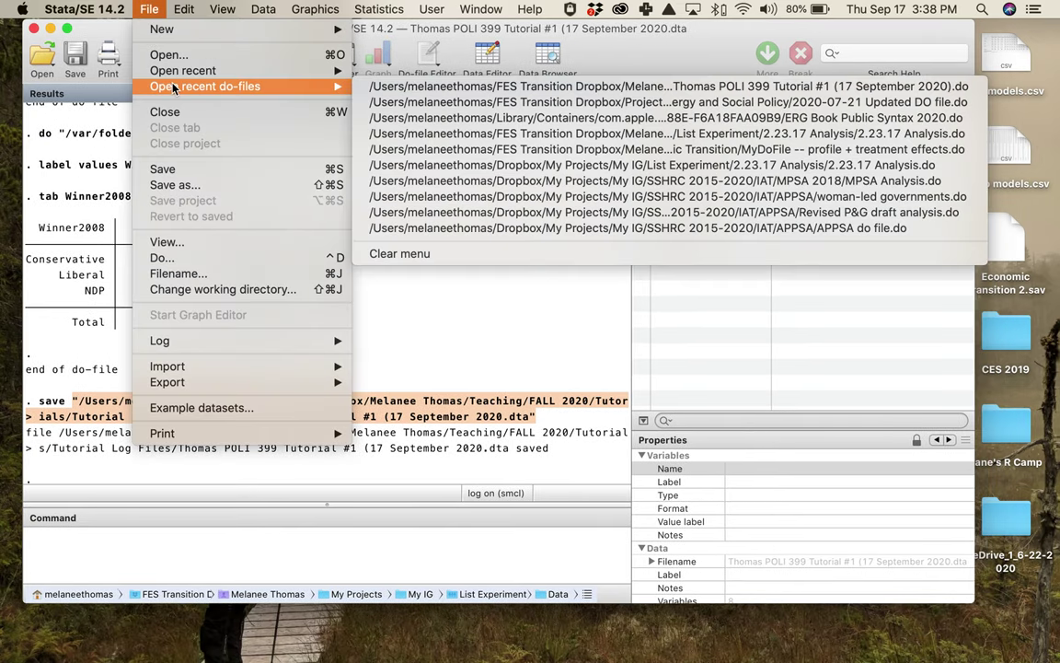
click(436, 85)
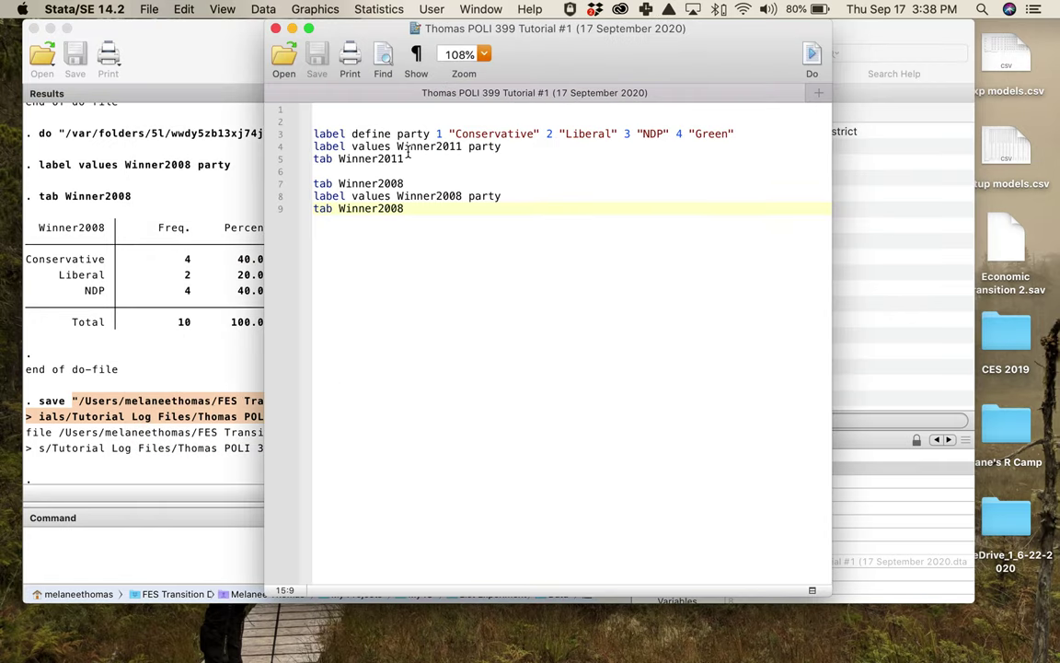
key(Return)
key(Return)
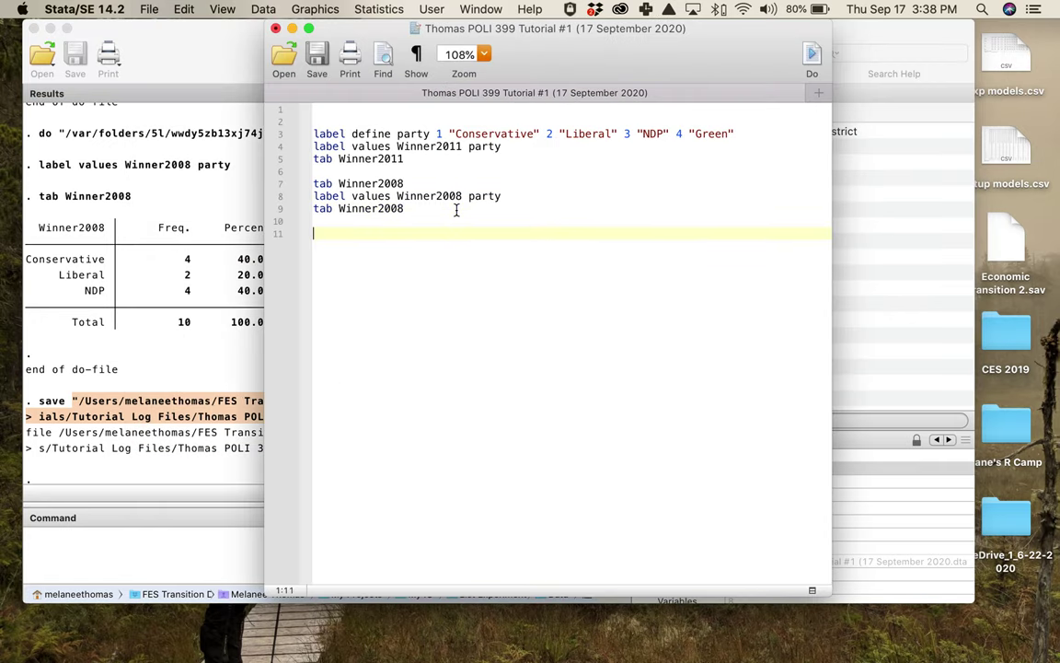
key(super+v)
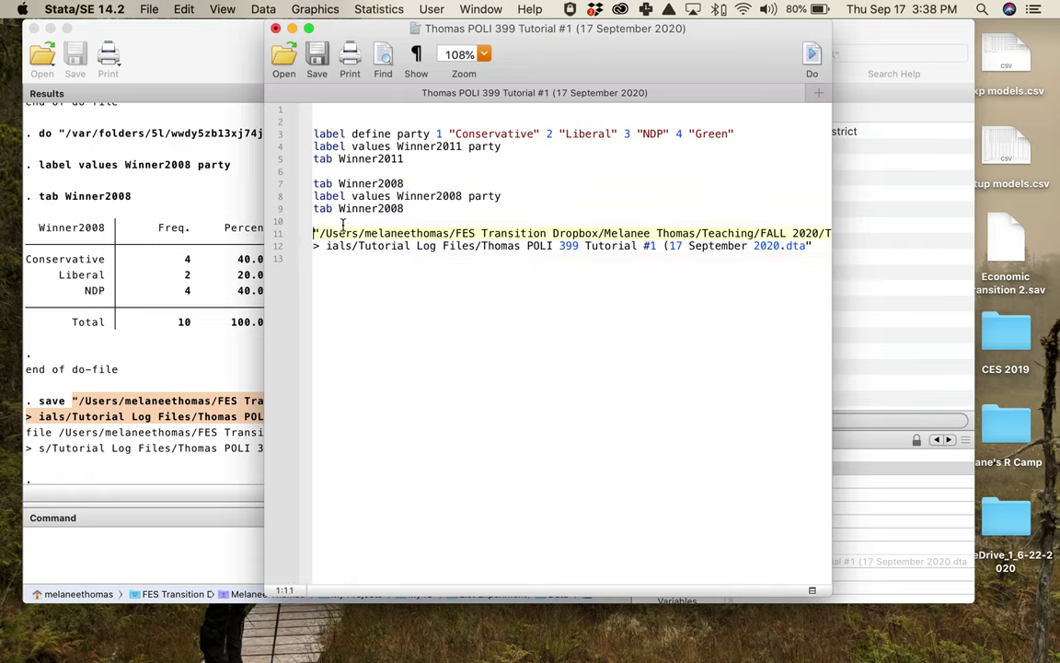
text(use)
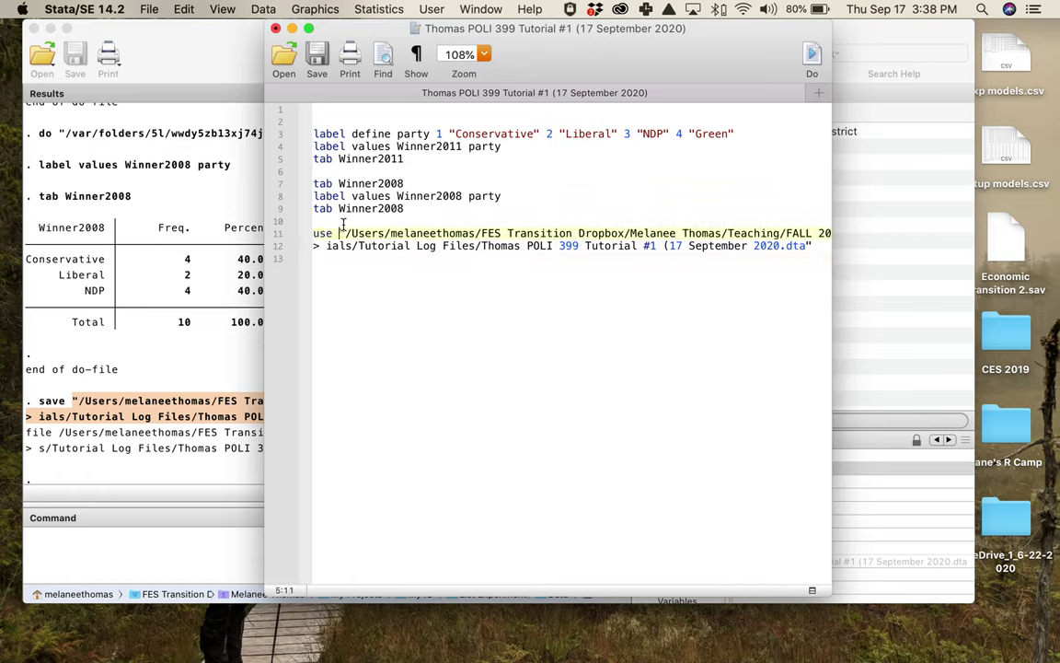
key(Down)
key(Left)
key(Left)
key(BackSpace)
key(BackSpace)
key(BackSpace)
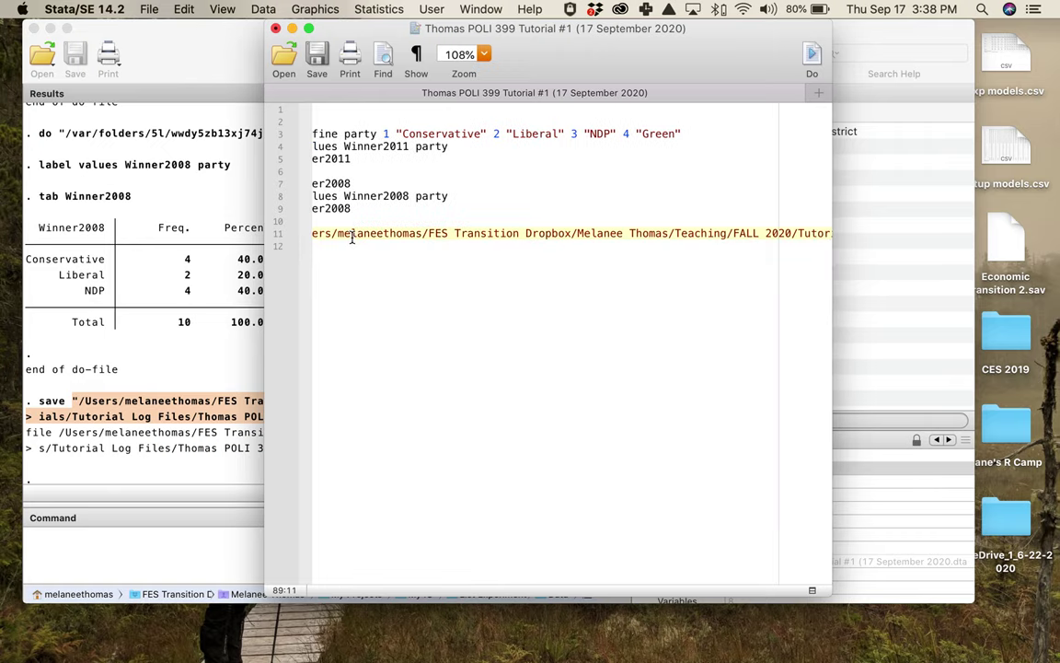
scroll(539, 230, right, 15)
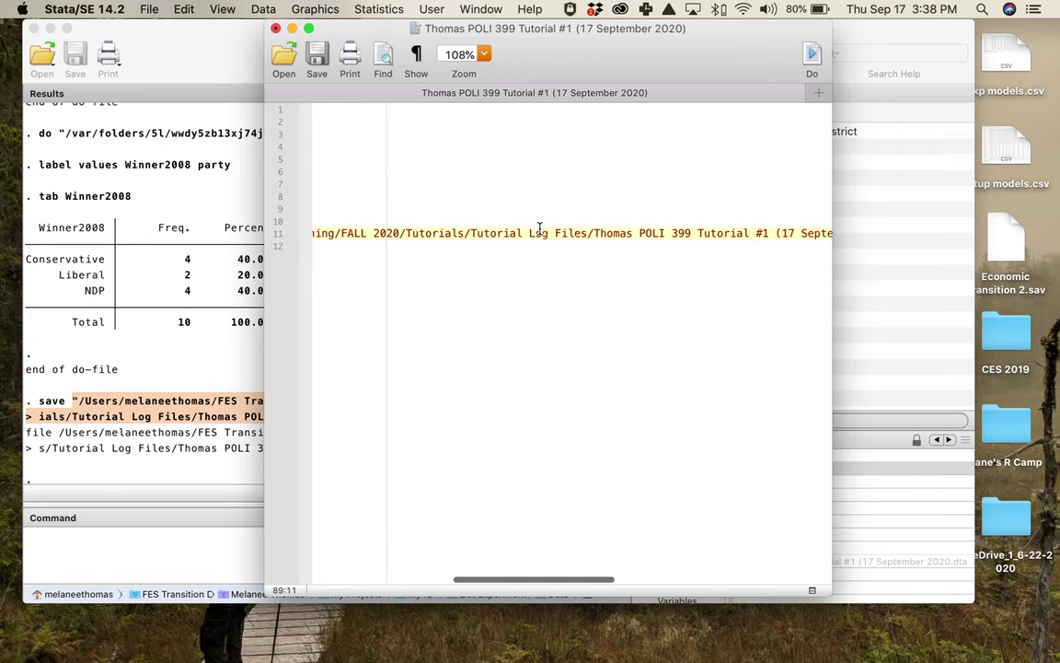
scroll(415, 231, left, 2)
text(, clear)
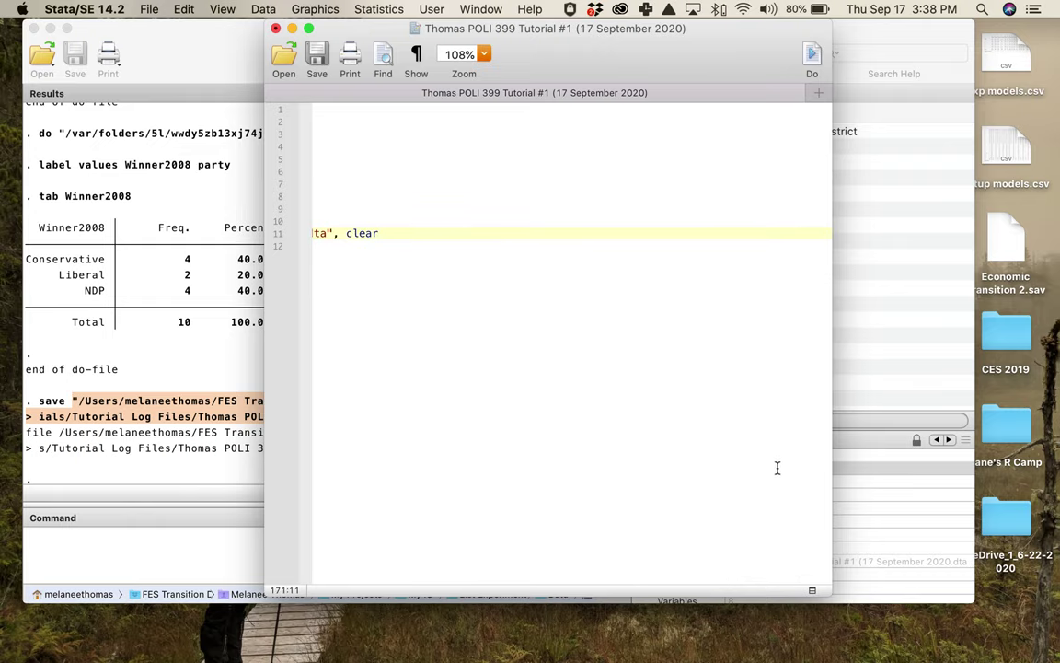
drag(831, 595, 1058, 647)
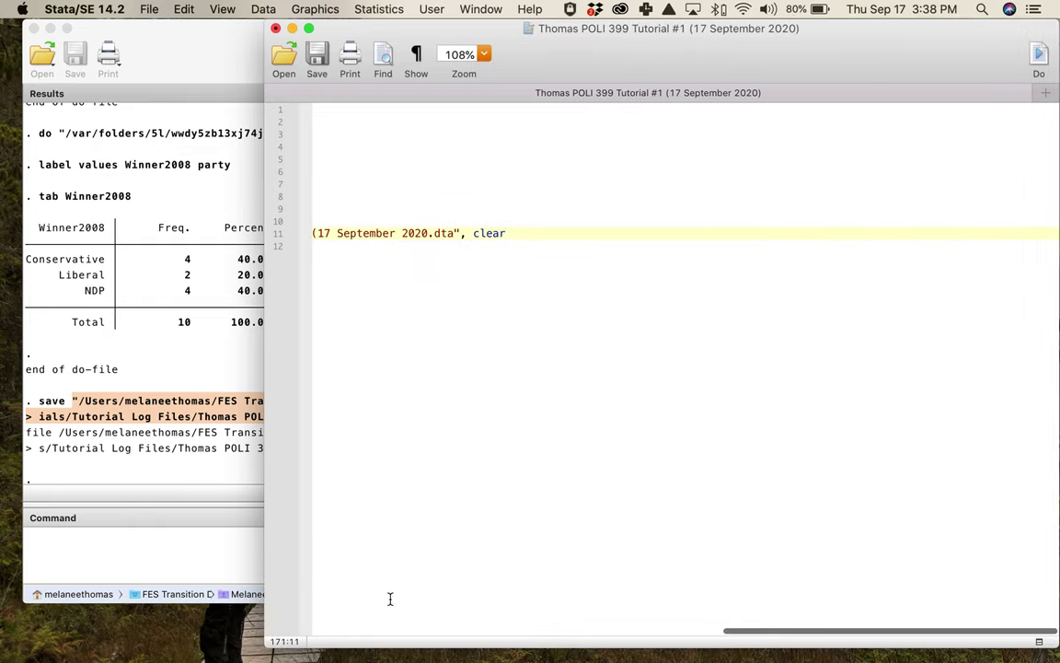
key(Down)
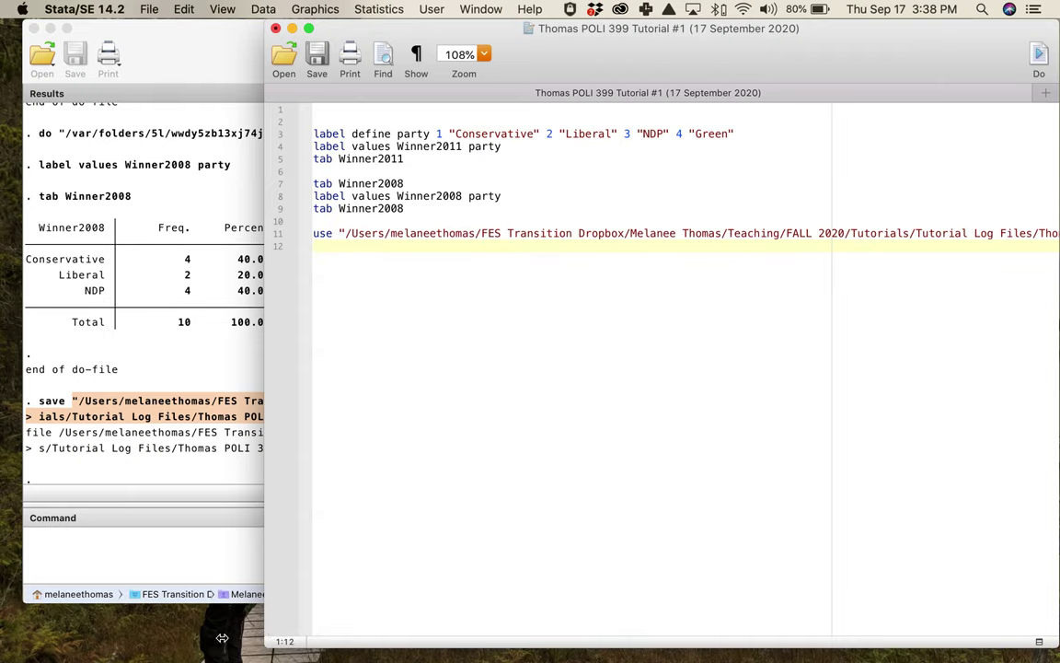
- Run the 'use ..., clear' line on line 11 to reload the saved dataset
drag(264, 635, 144, 635)
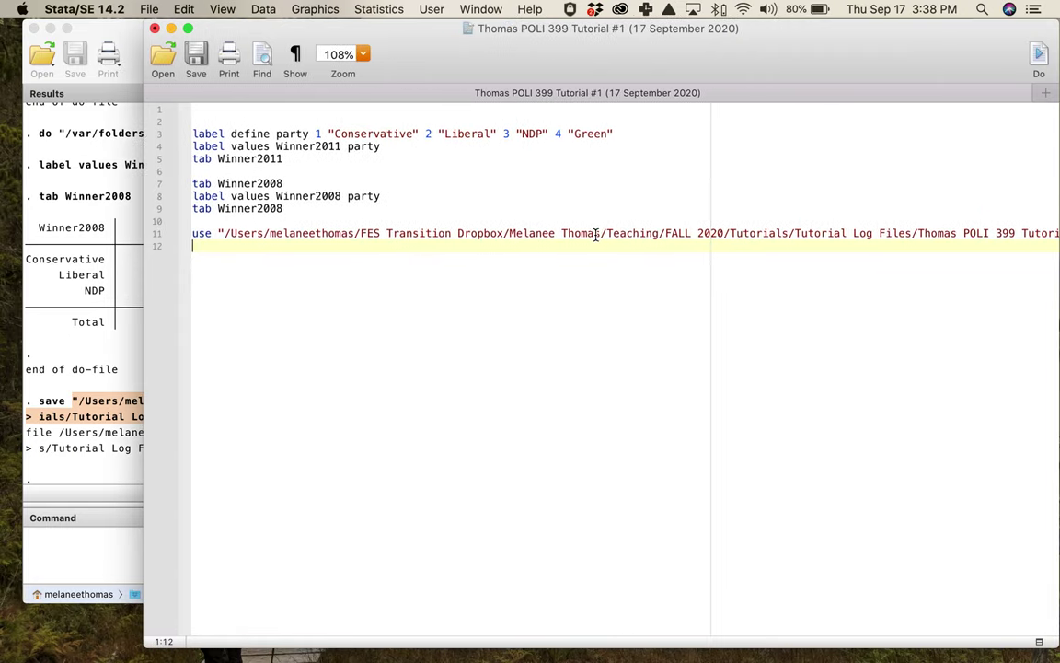
scroll(596, 234, right, 10)
scroll(596, 234, left, 10)
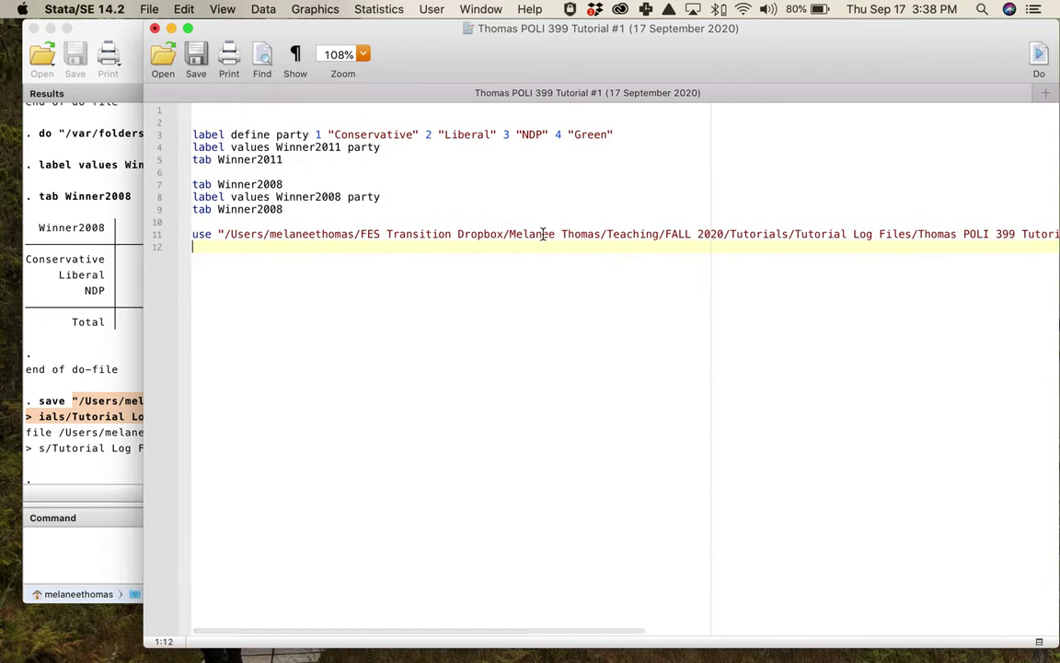
scroll(543, 234, right, 8)
scroll(542, 234, left, 10)
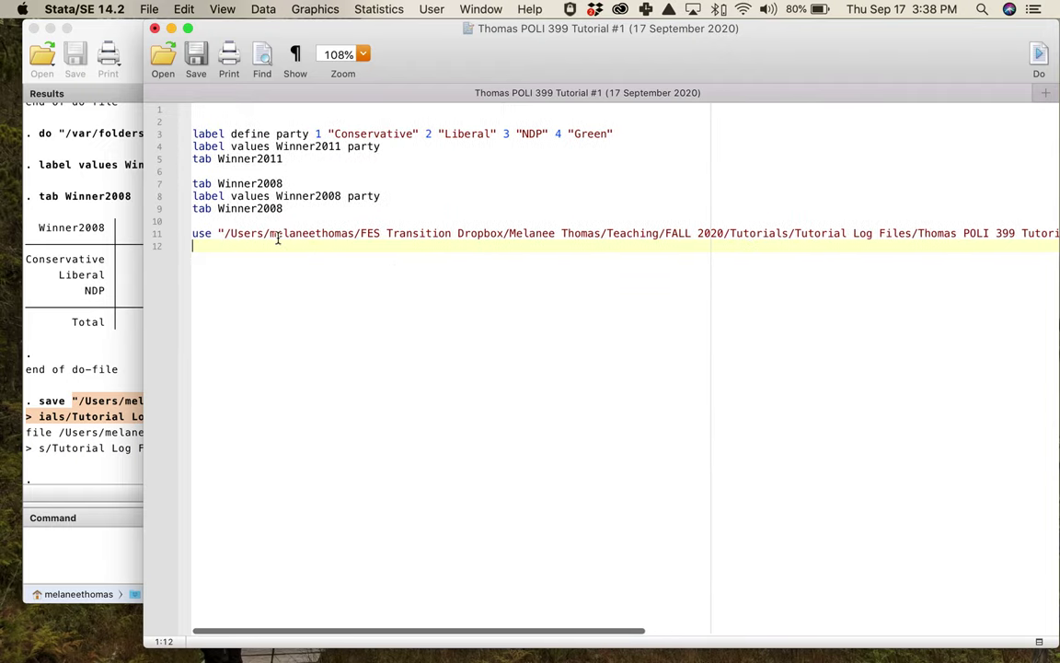
scroll(701, 221, right, 10)
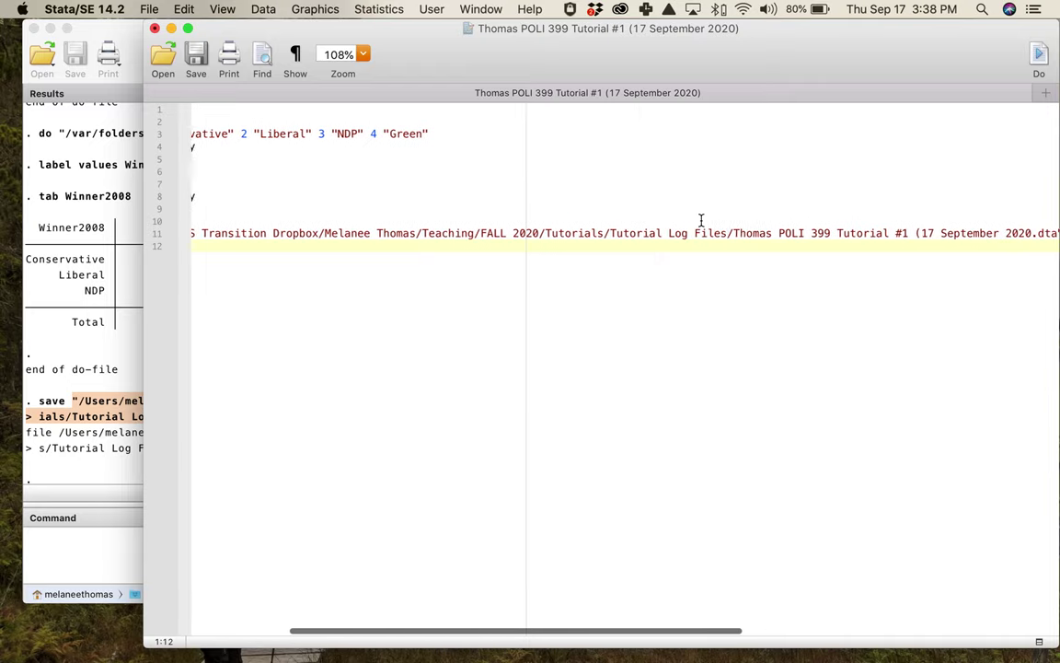
scroll(667, 232, left, 5)
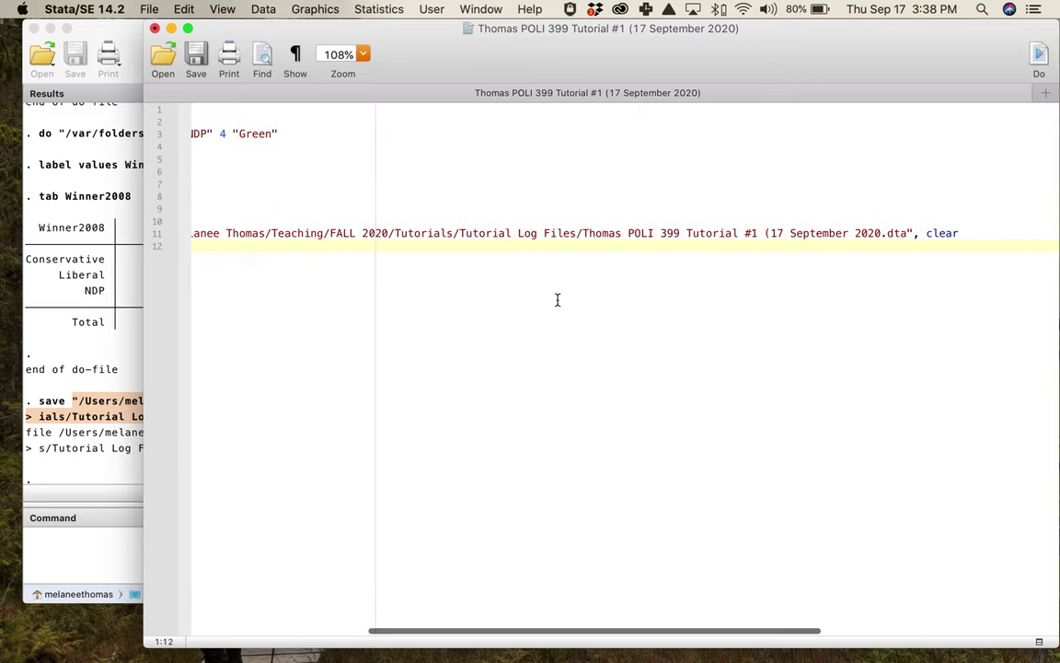
click(269, 232)
drag(272, 233, 371, 232)
key(super+shift+d)
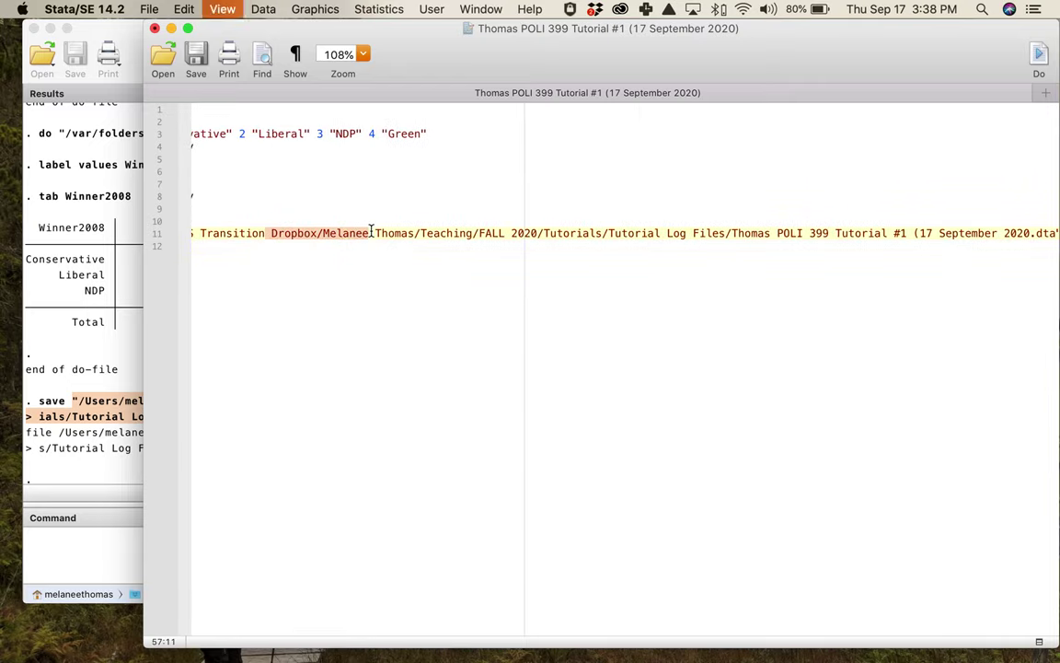
click(90, 373)
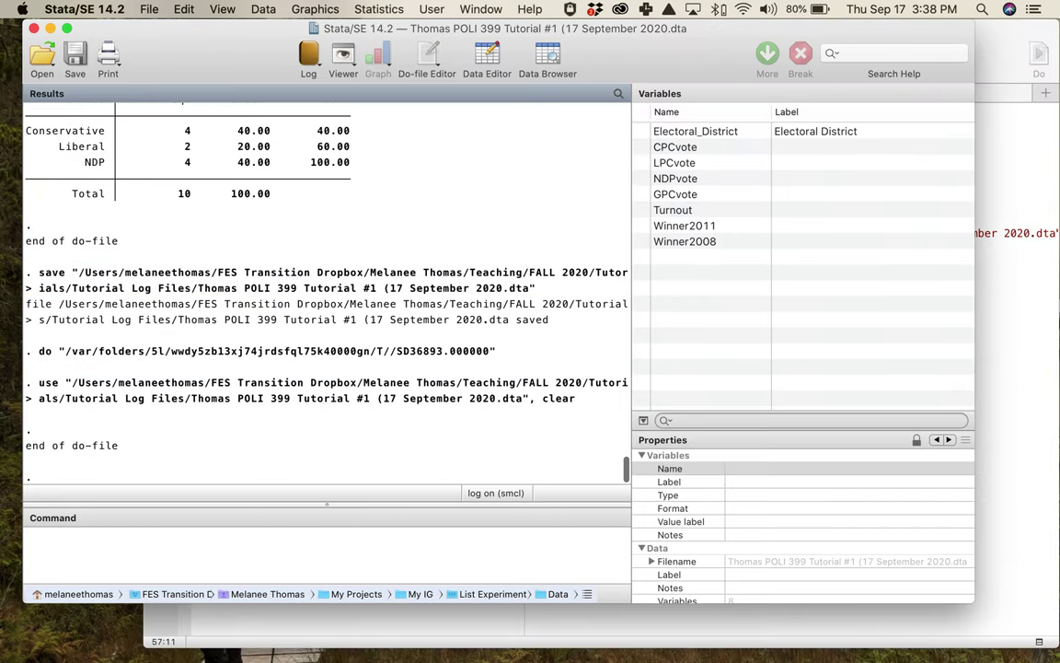
click(994, 307)
- Add 'tab Electoral_District' on line 12 and run it to list the 10 districts
click(513, 278)
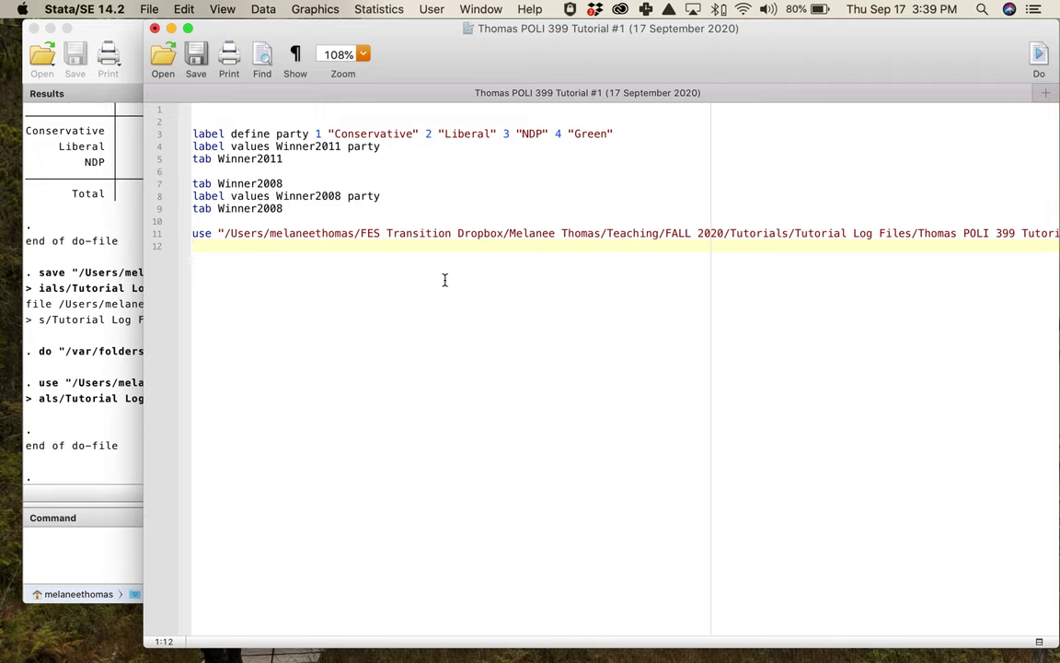
text(tab Electoral_Distrc)
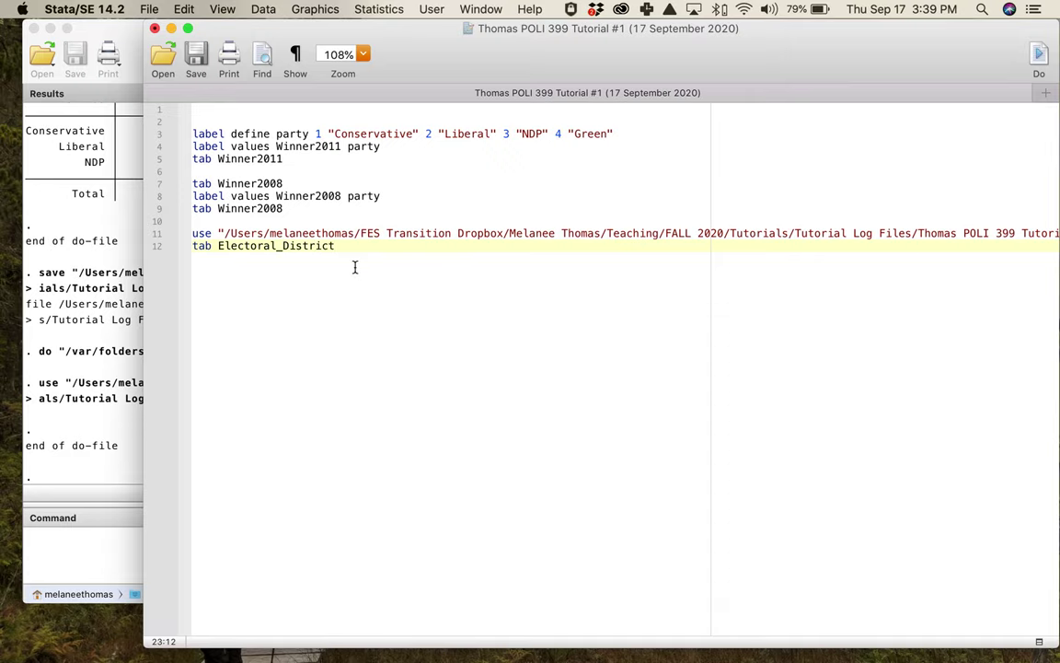
drag(219, 247, 282, 246)
key(super+shift+d)
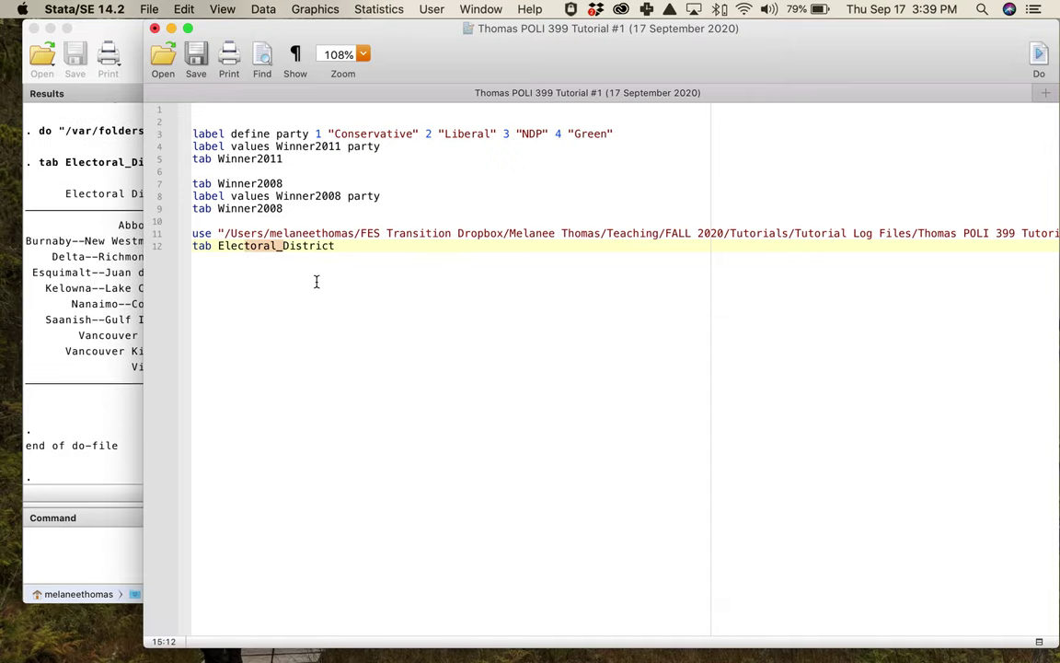
click(112, 337)
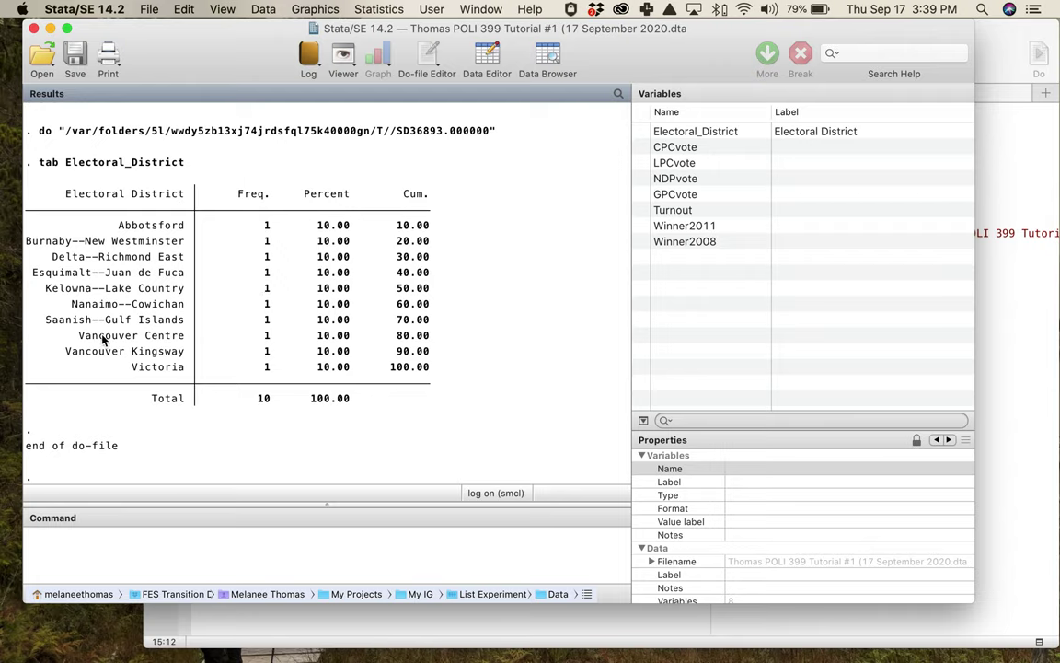
- Add 'tab Winner2011 Winner2008' on line 14, run it, and review the crosstab
click(1029, 297)
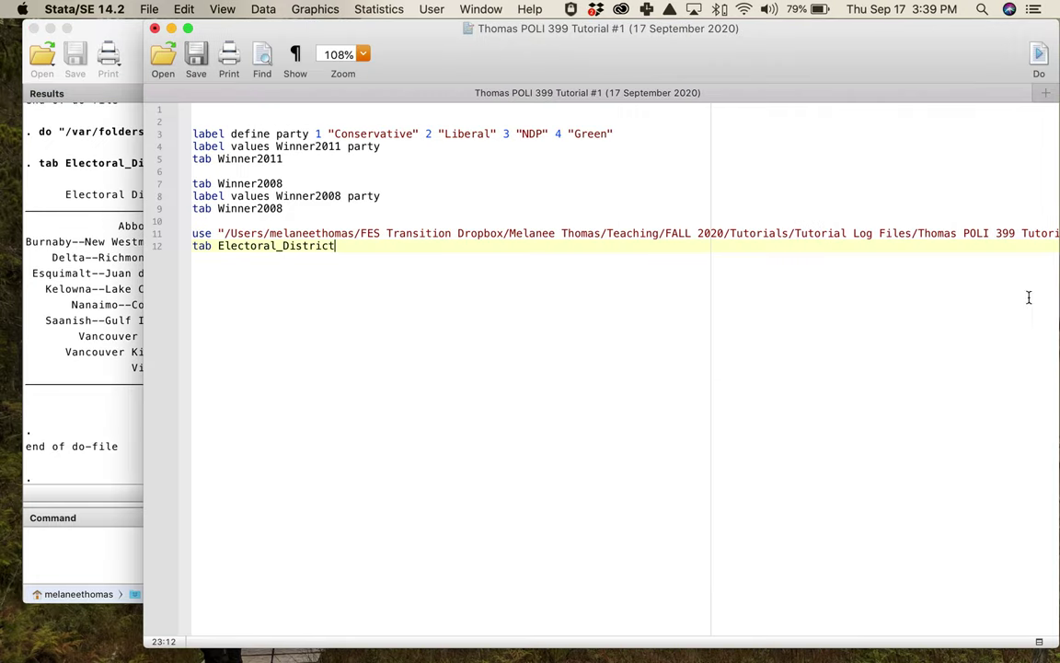
key(Return)
key(Return)
text(tab Winnder)
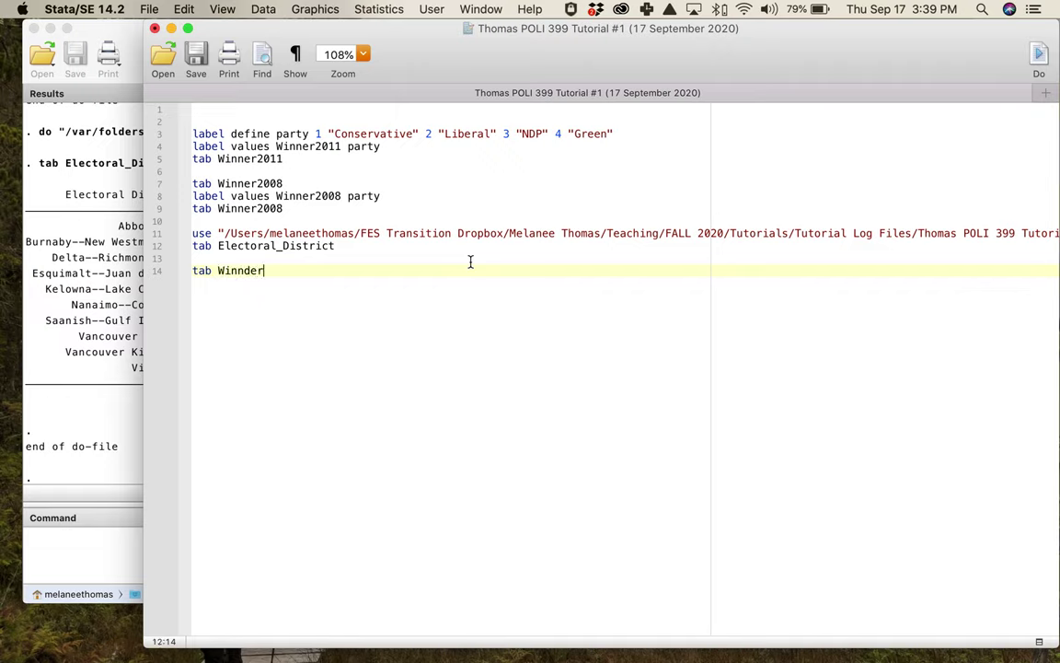
key(BackSpace)
key(BackSpace)
key(BackSpace)
key(BackSpace)
text(ner2008)
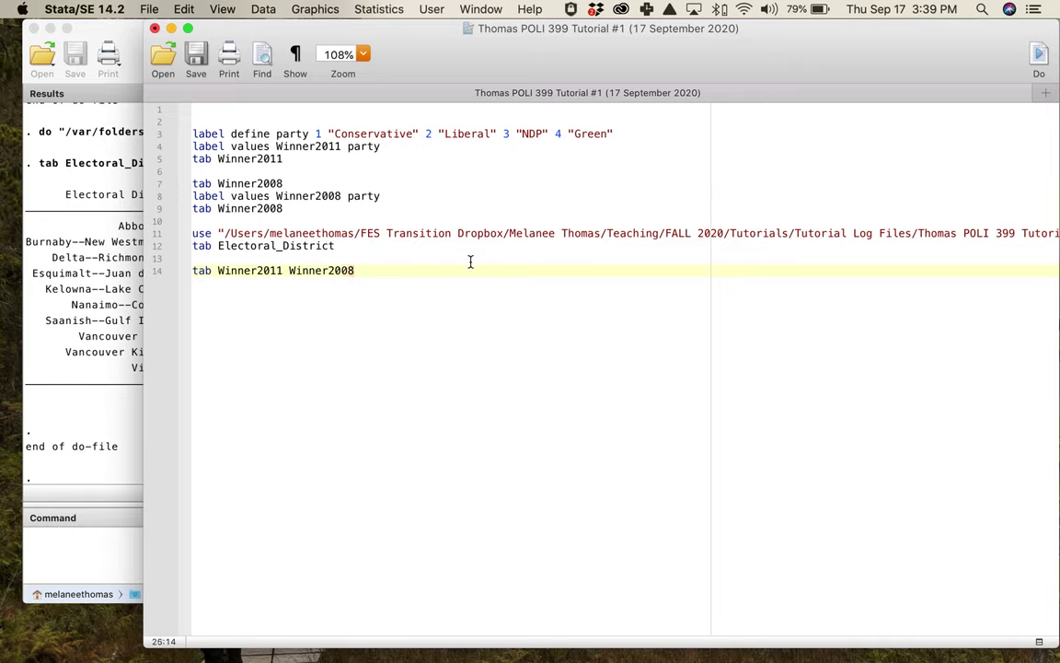
key(super+shift+d)
scroll(249, 373, right, 2)
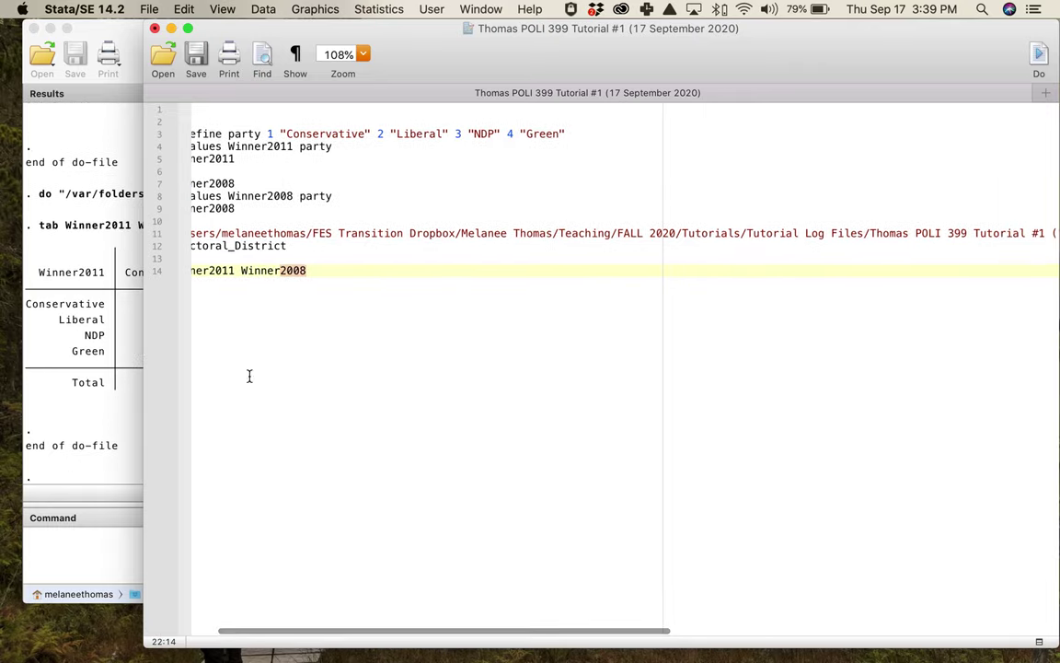
click(77, 413)
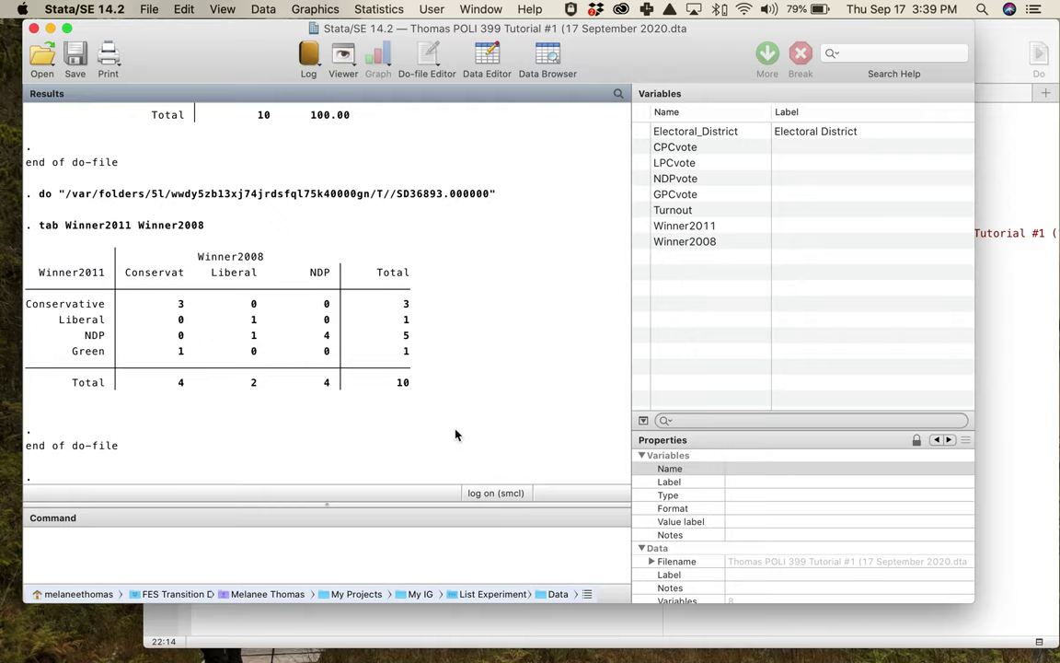
click(998, 347)
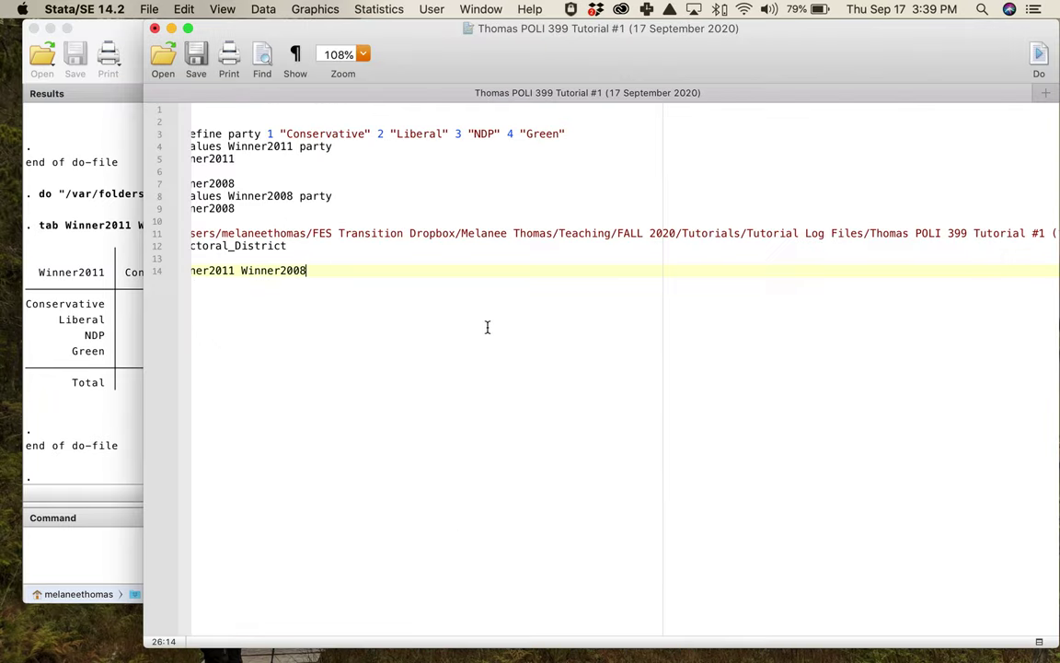
scroll(336, 285, left, 2)
click(25, 392)
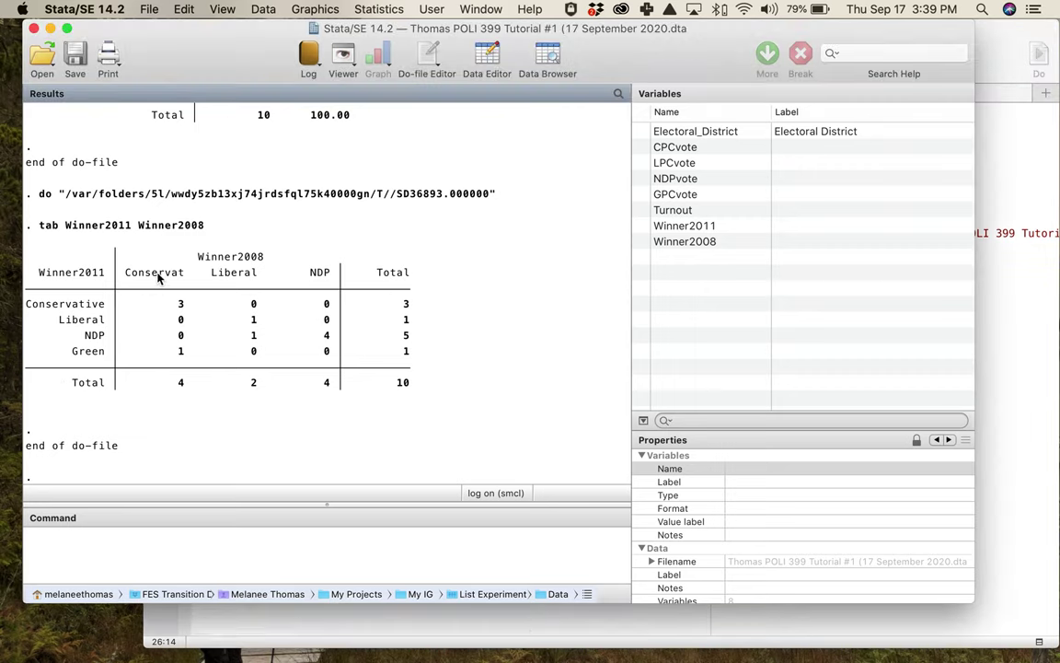
click(999, 338)
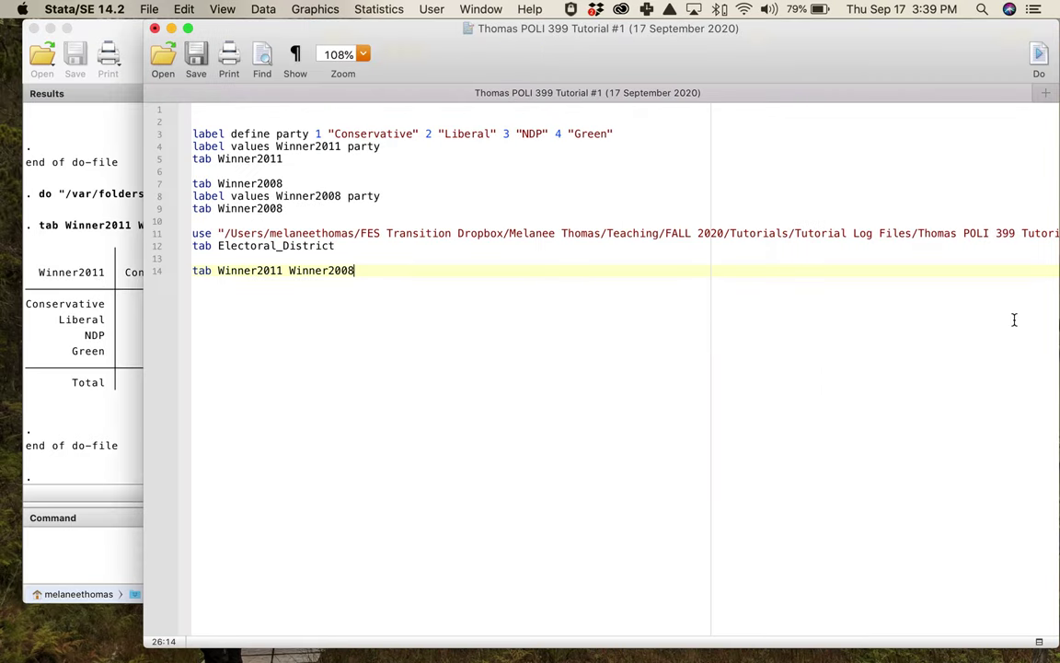
drag(290, 269, 378, 270)
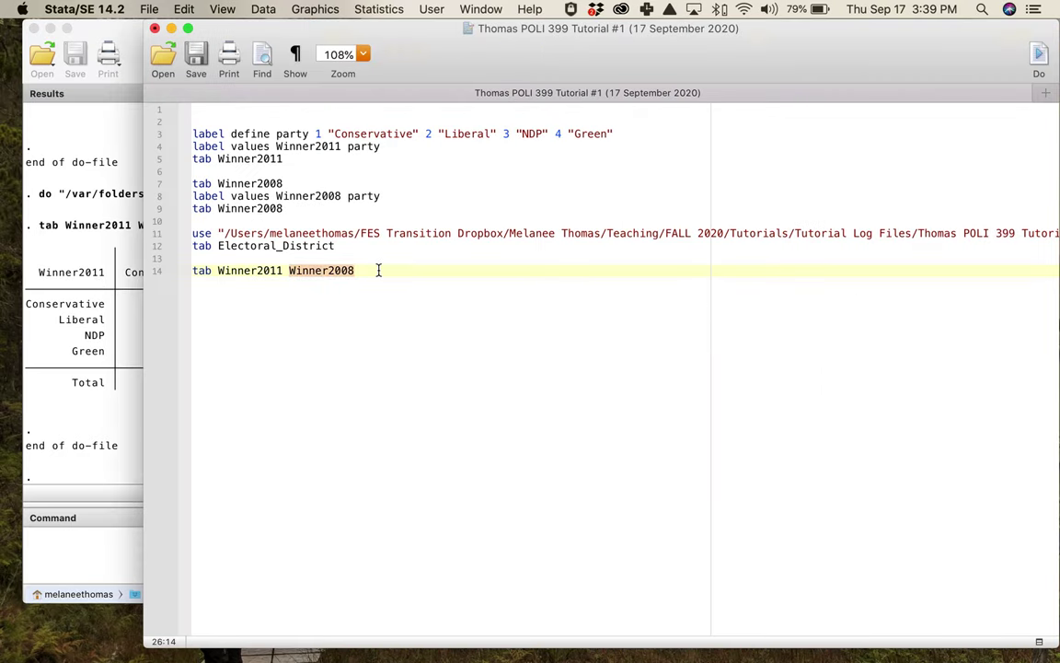
- Change line 14 to 'tab Winner2008 Winner2011, col', run it, and page past --more--
key(super+x)
click(217, 271)
key(super+v)
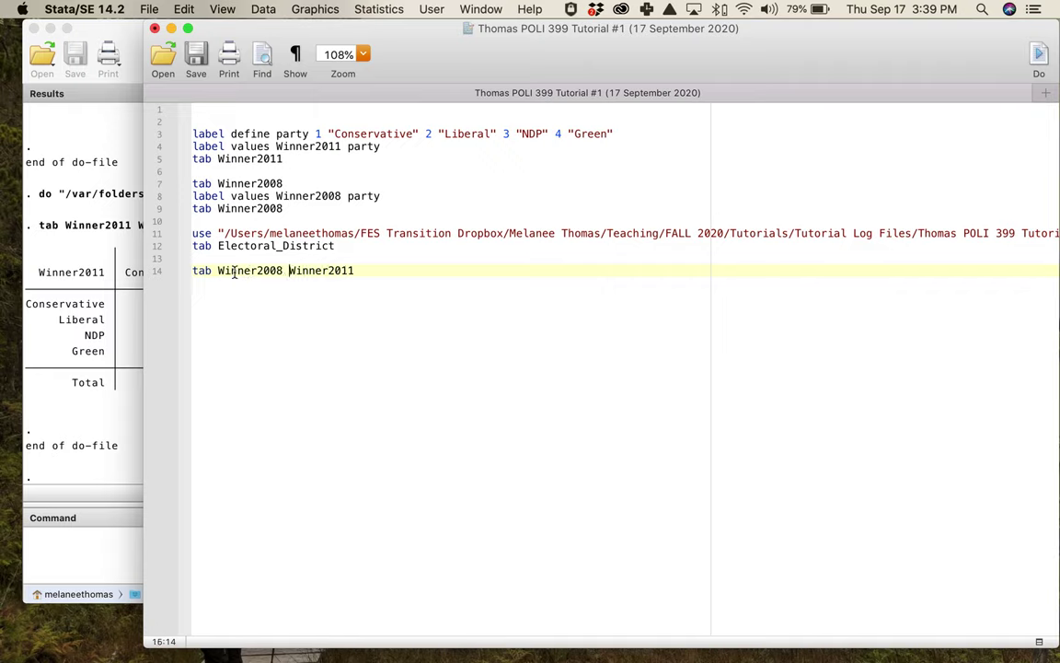
text(, col)
key(super+shift+d)
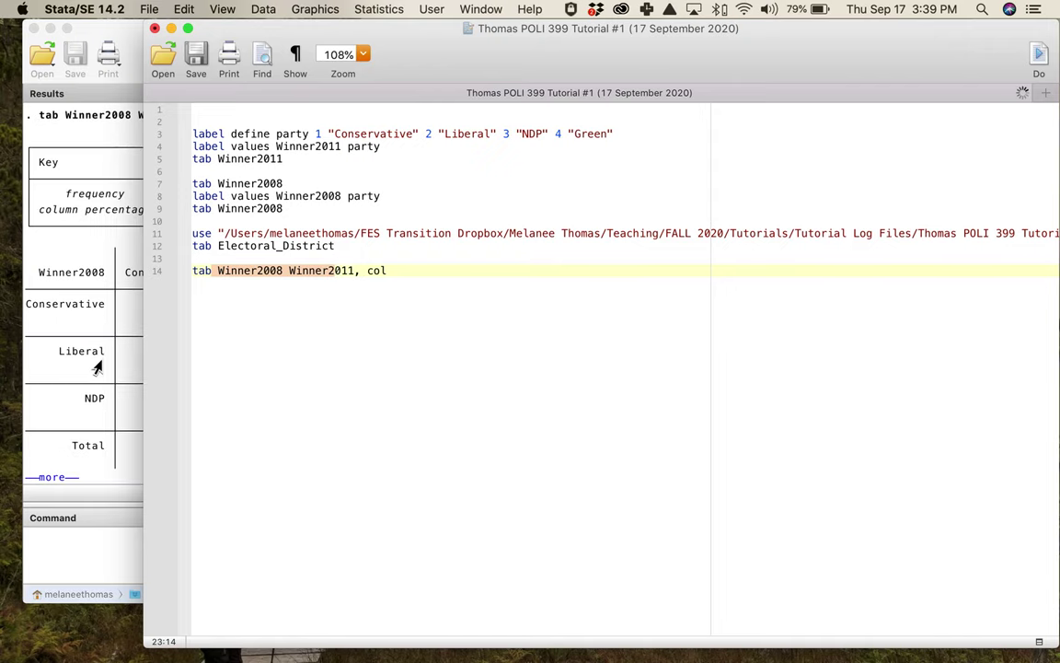
click(85, 336)
key(space)
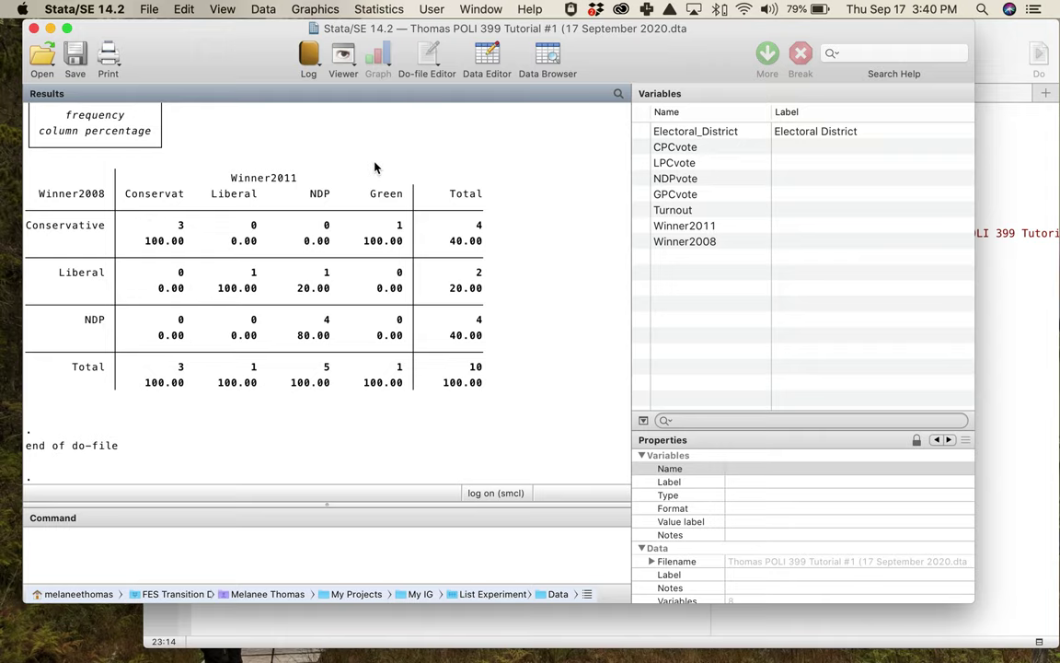
scroll(355, 241, up, 5)
scroll(352, 241, down, 3)
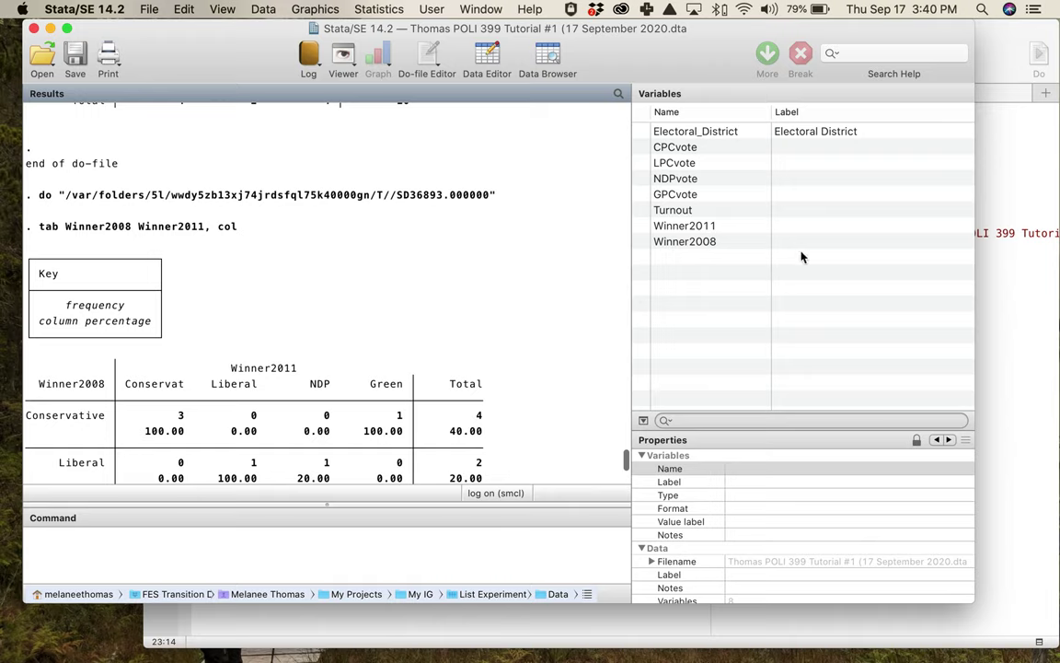
- Review the objectives list in Tutorial Lesson Plan #1.docx, then return to Stata
mouse_move(921, 660)
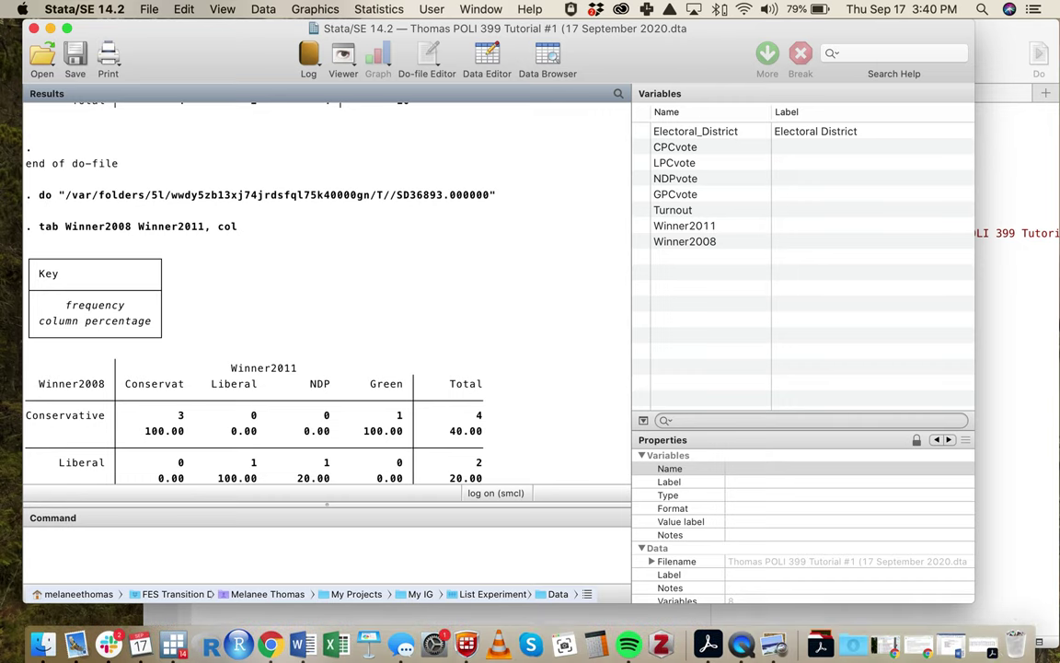
click(948, 655)
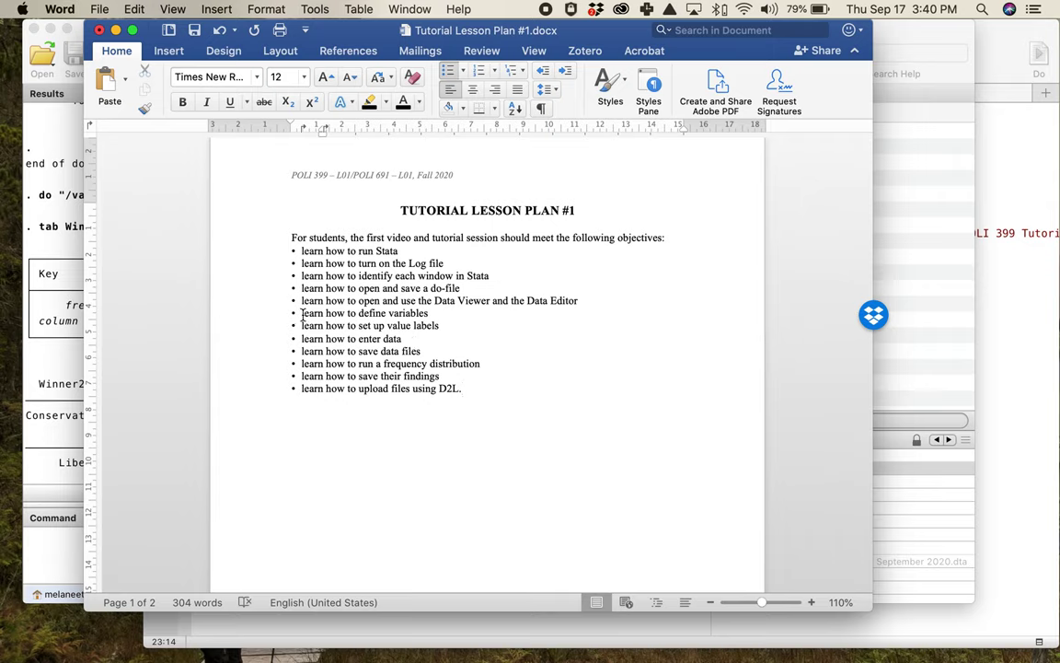
triple_click(426, 315)
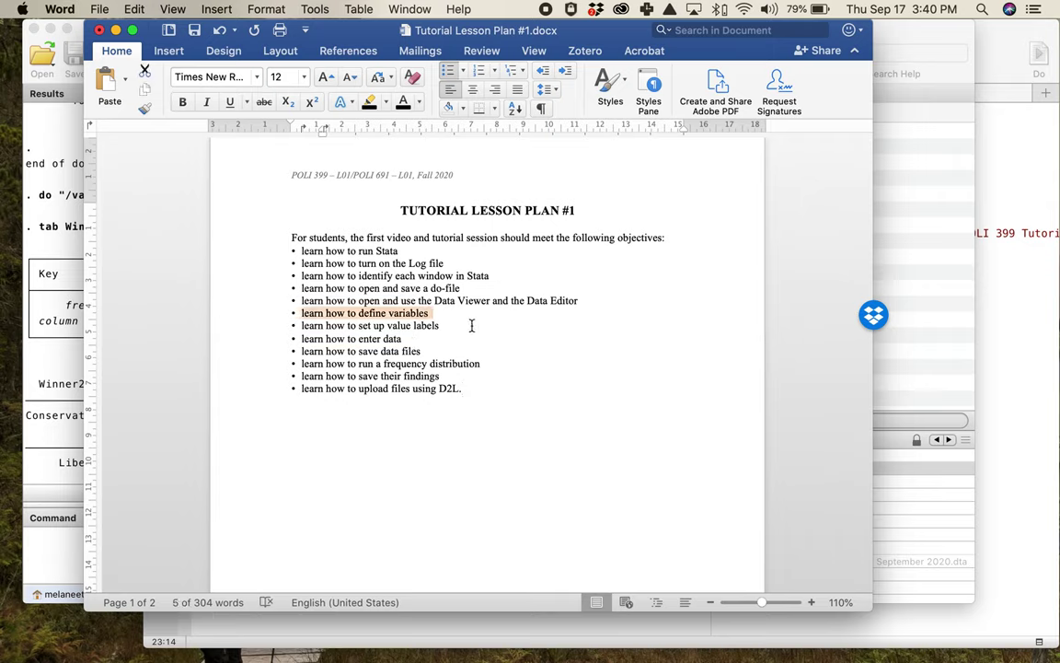
click(399, 338)
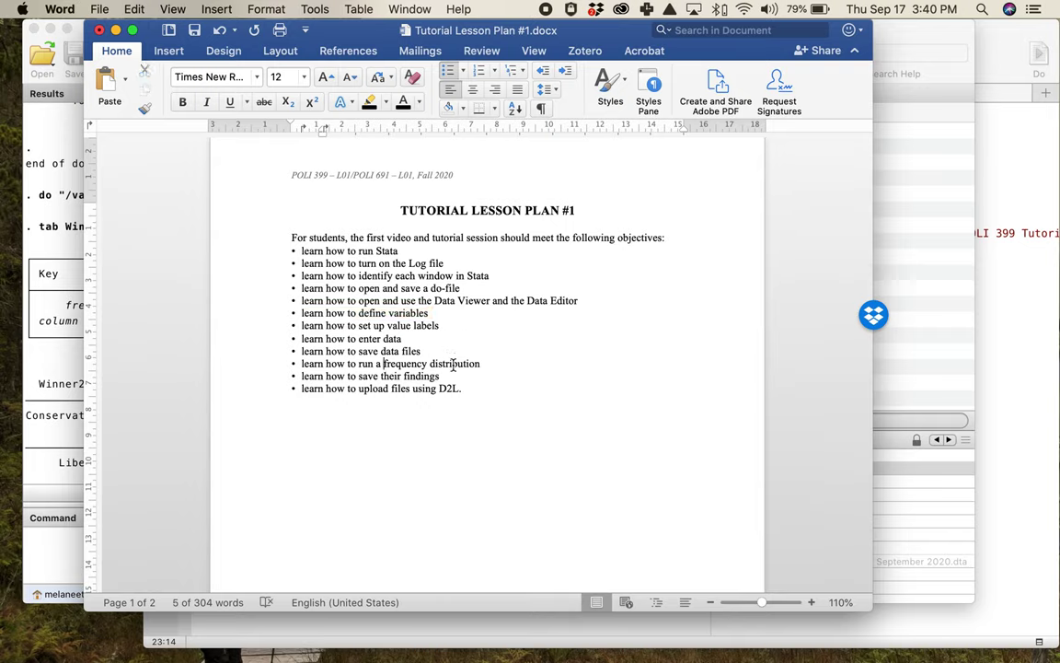
drag(383, 364, 476, 366)
click(448, 377)
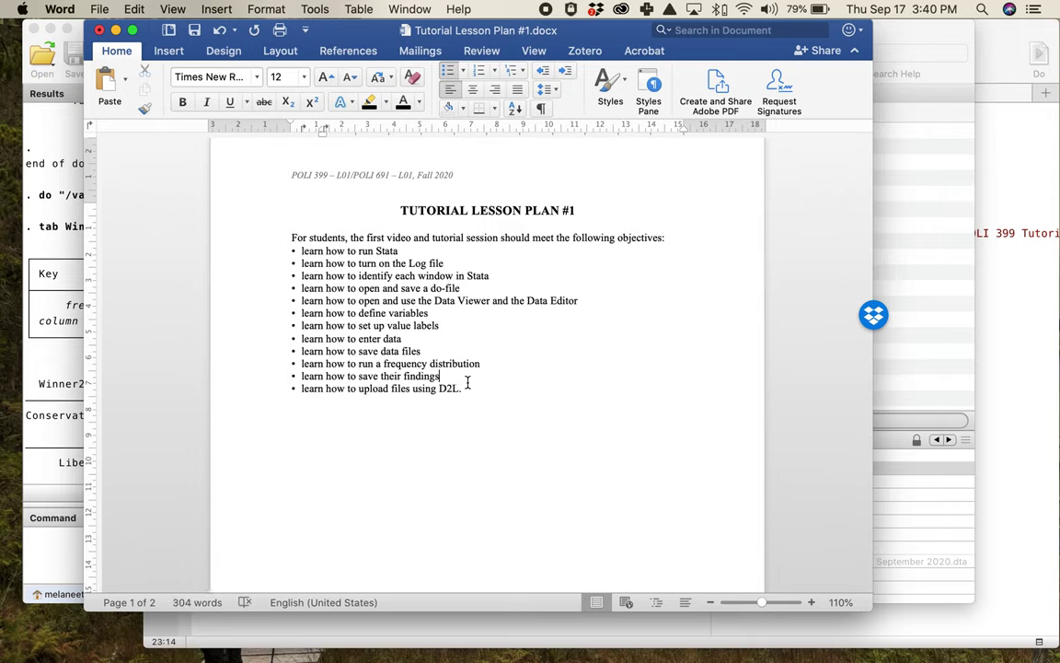
click(472, 389)
key(super+Tab)
- Close the Stata session log from the Log toolbar button
scroll(345, 212, down, 2)
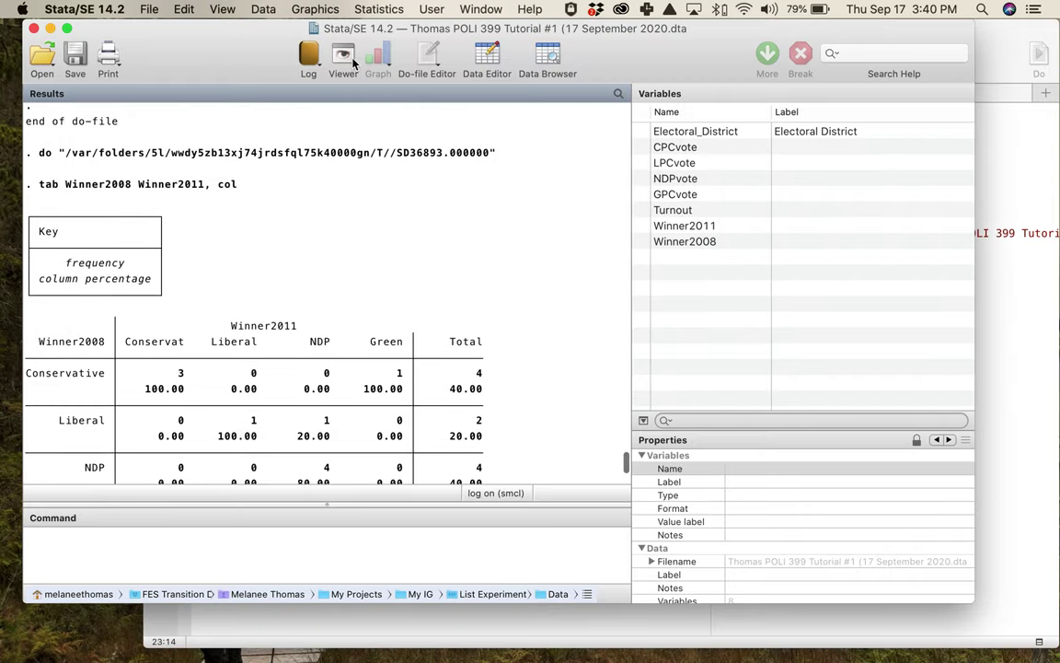
scroll(359, 226, down, 6)
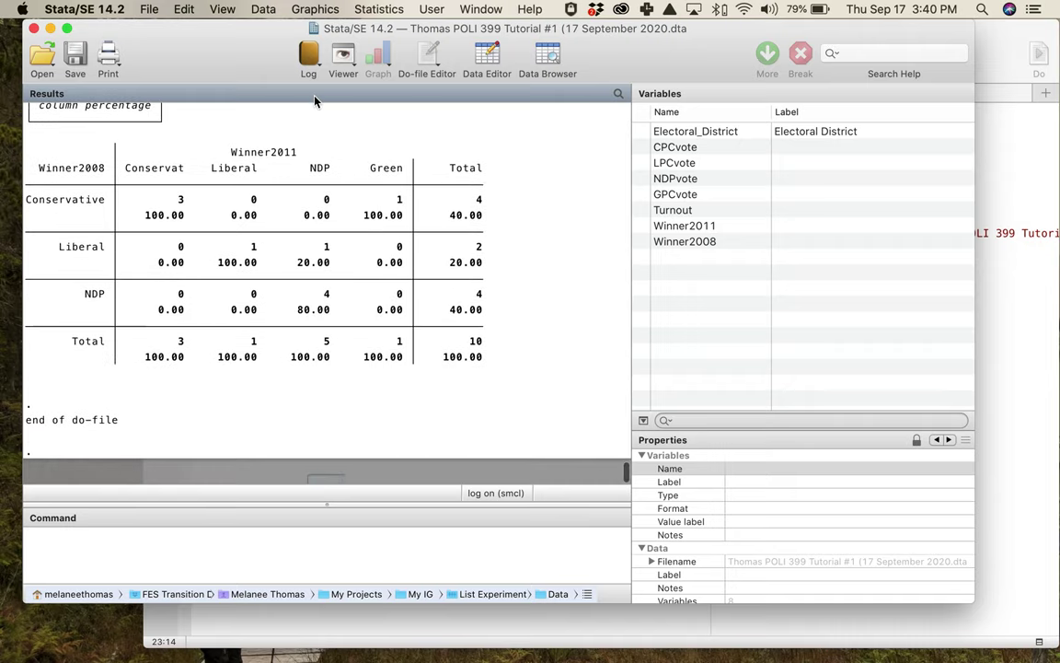
click(311, 57)
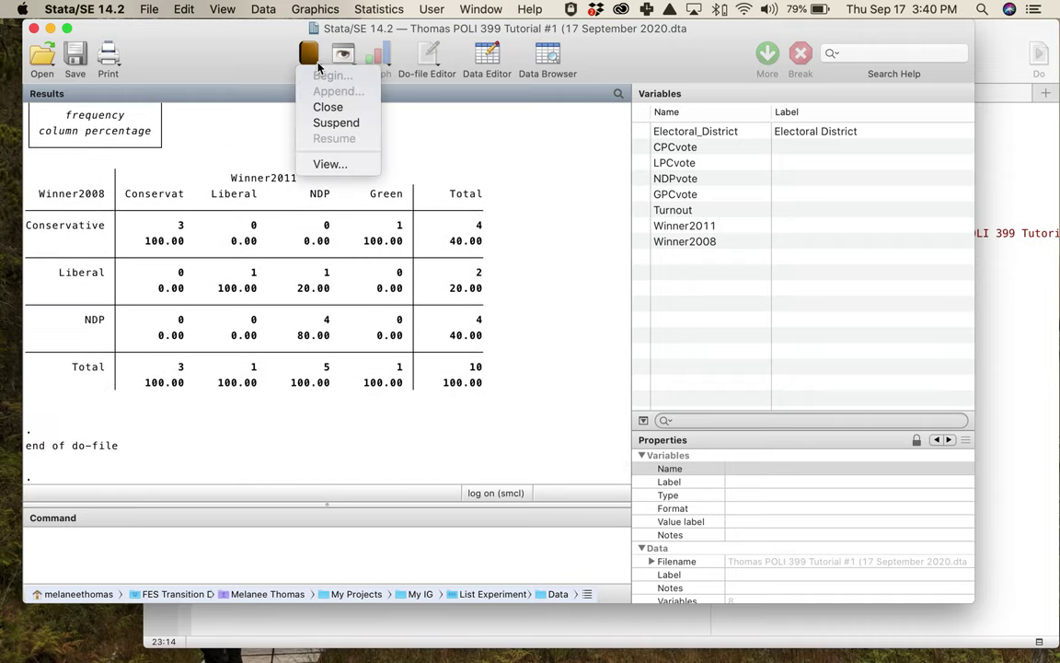
click(332, 106)
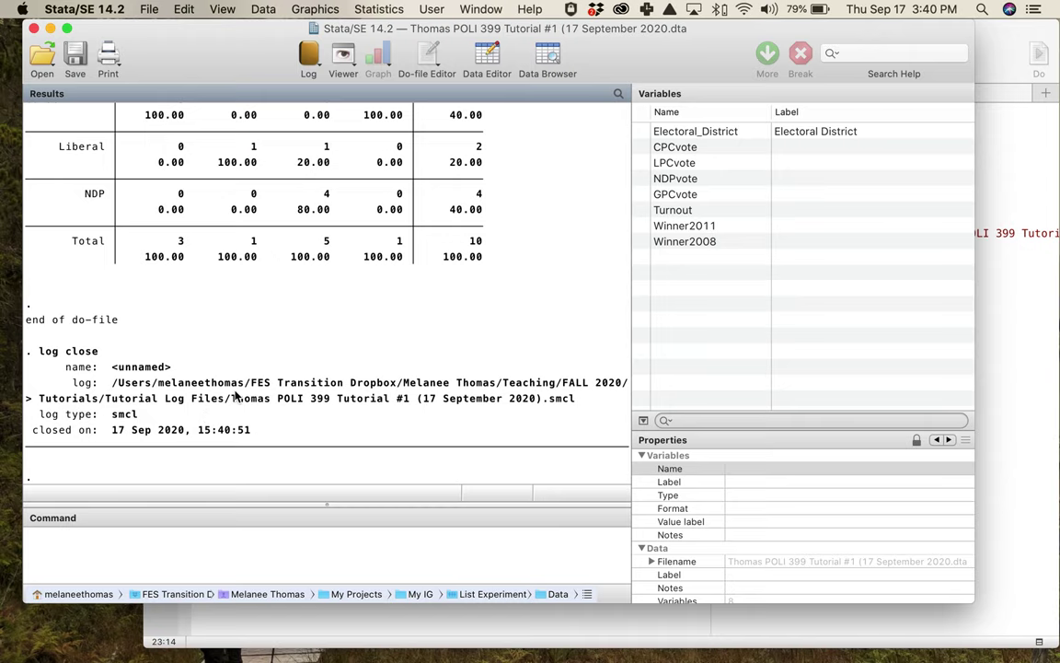
drag(603, 35, 642, 35)
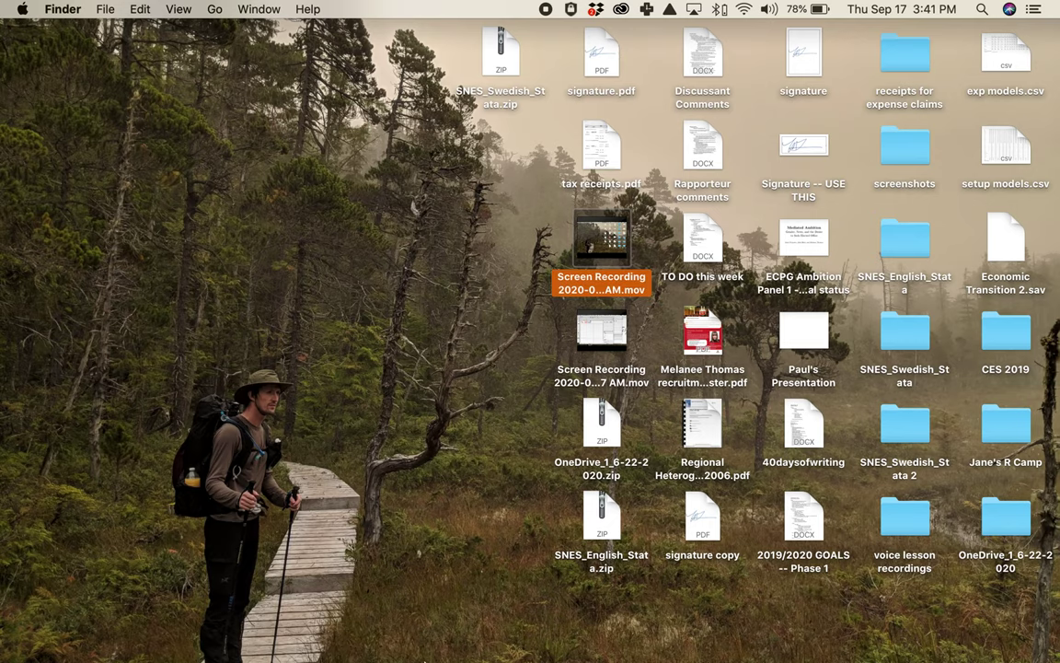
- Bring up Chrome, minimize its existing windows, and start a new empty window
click(288, 640)
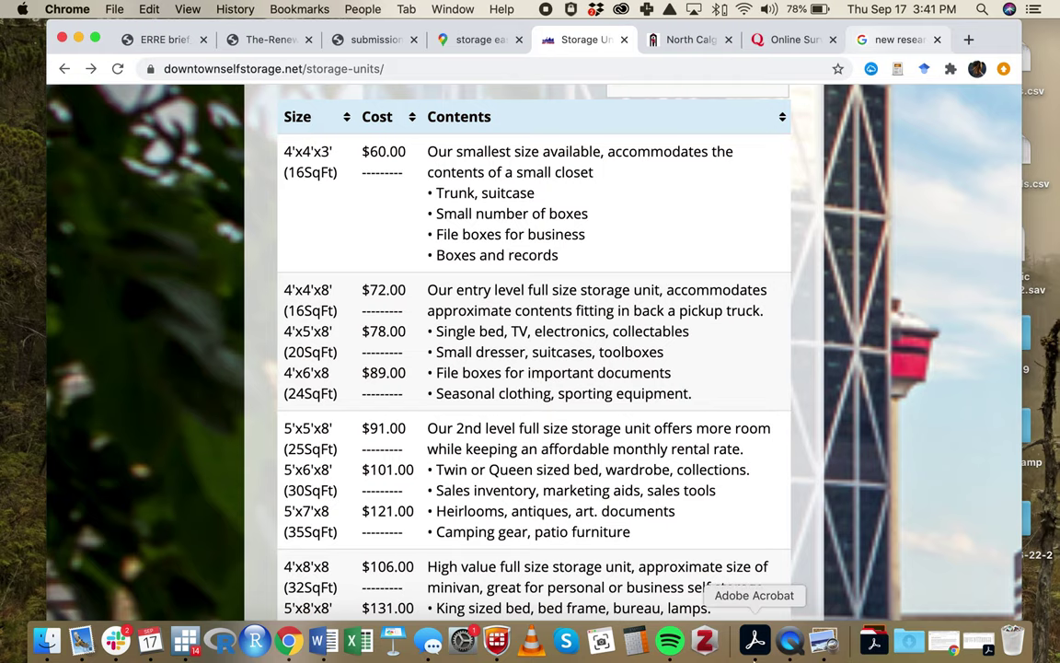
click(941, 645)
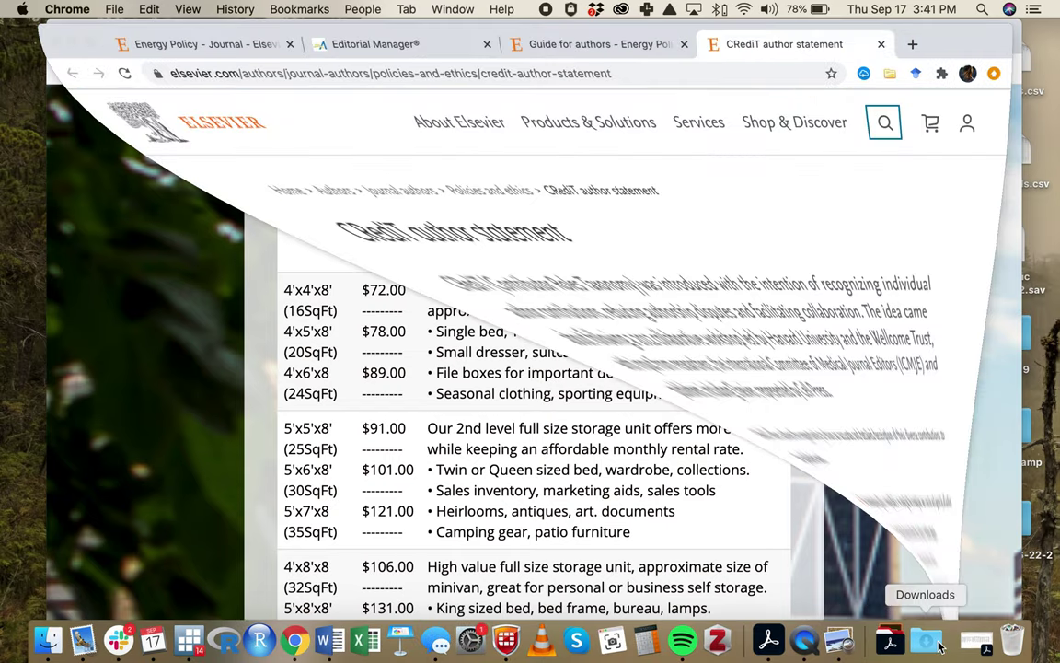
key(super+m)
key(super+m)
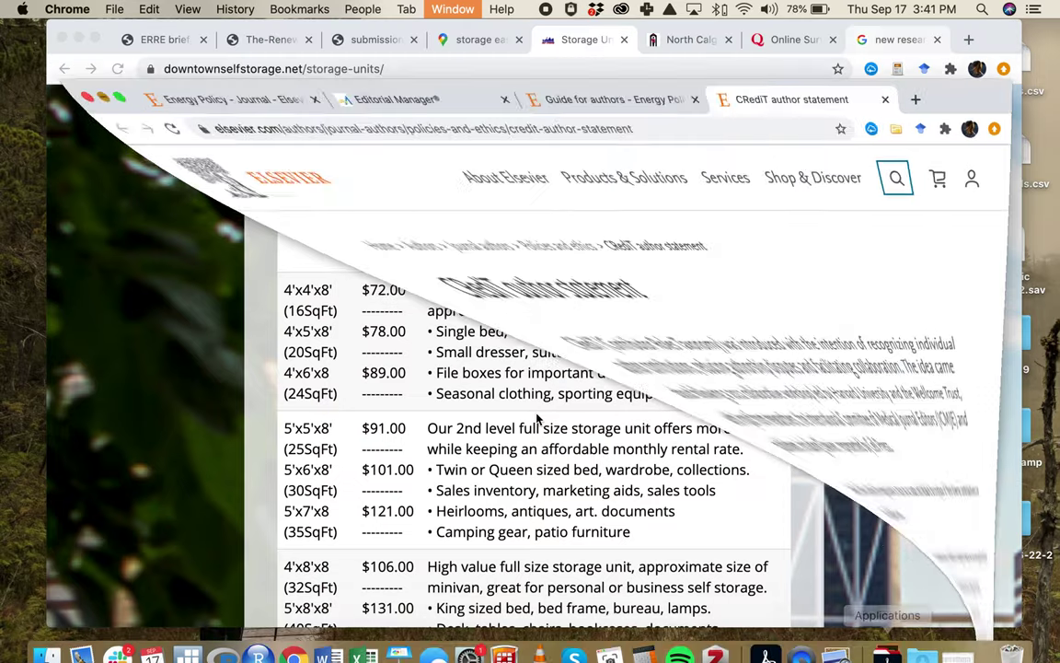
key(super+n)
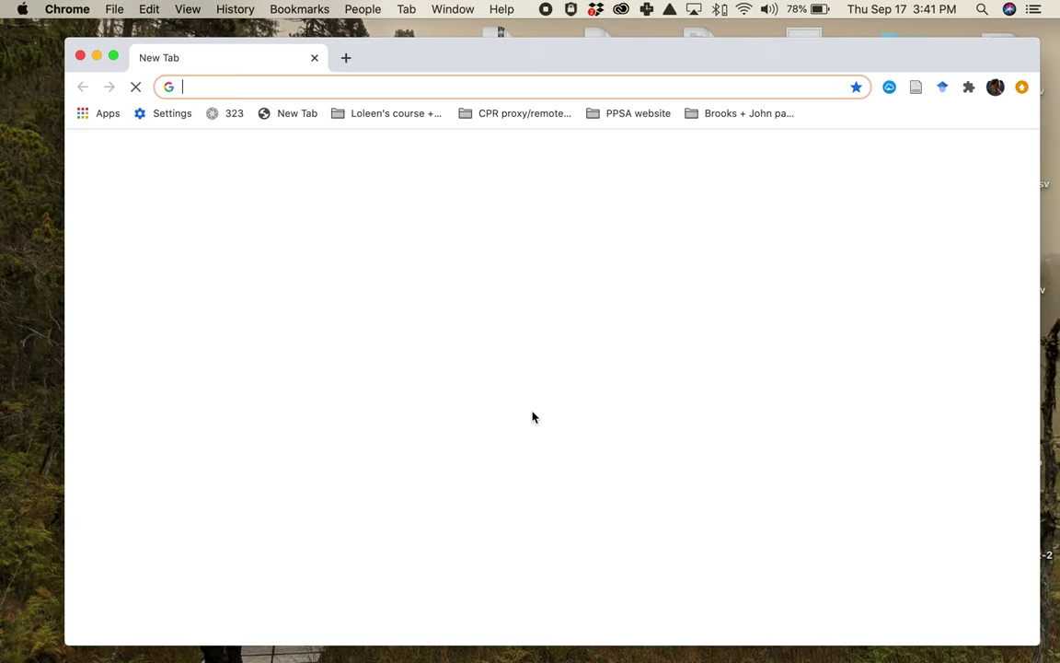
- Go to d2l and sign in through the university CAS login
text(d2l)
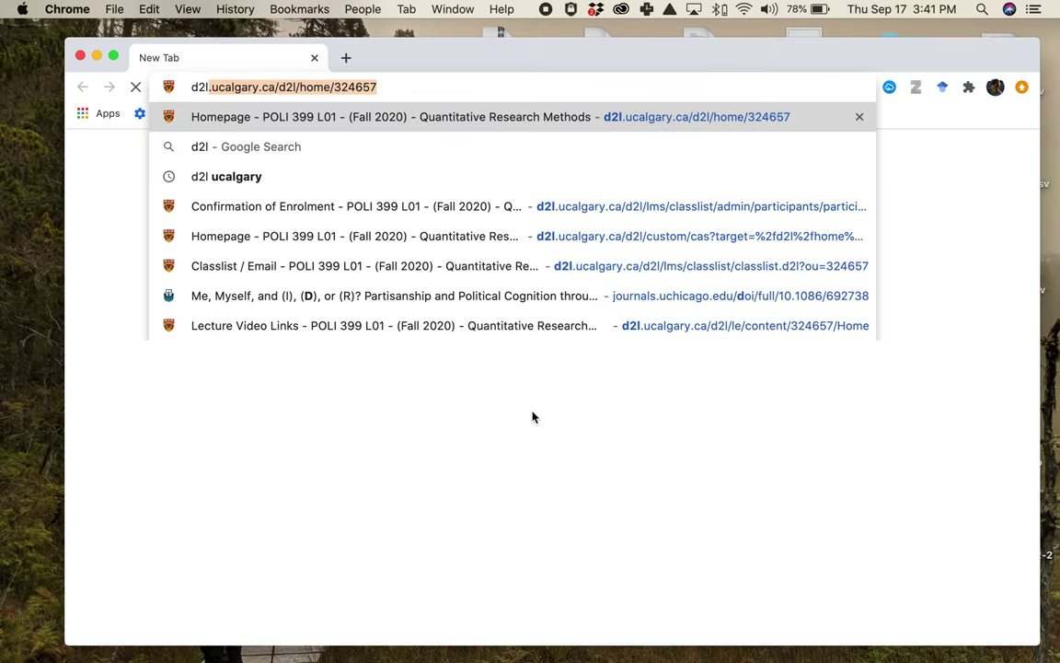
key(Return)
drag(466, 58, 429, 39)
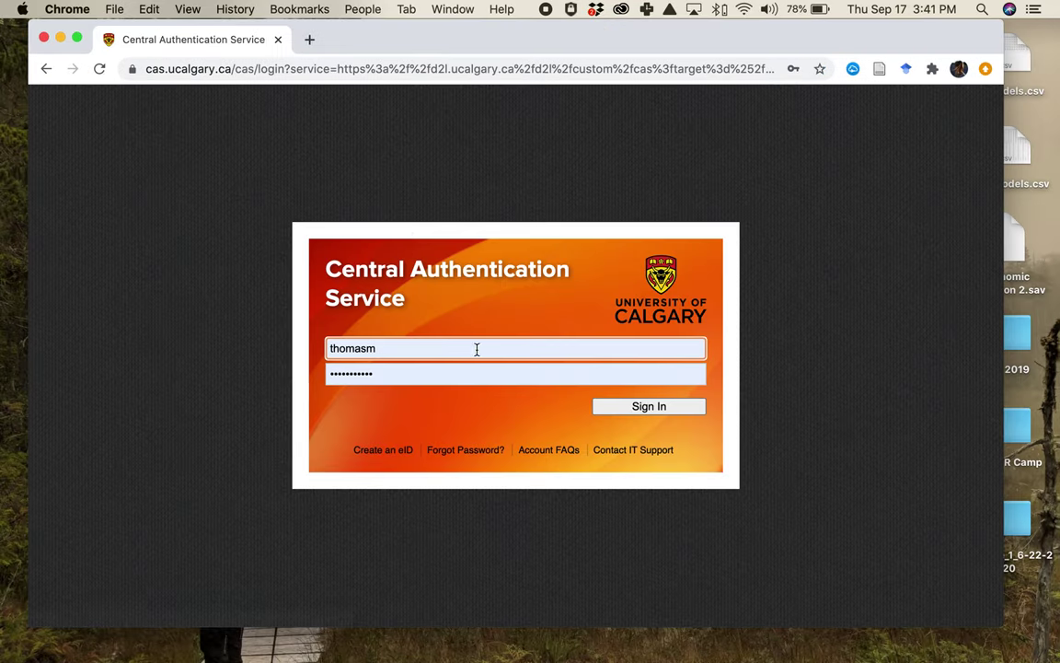
click(643, 416)
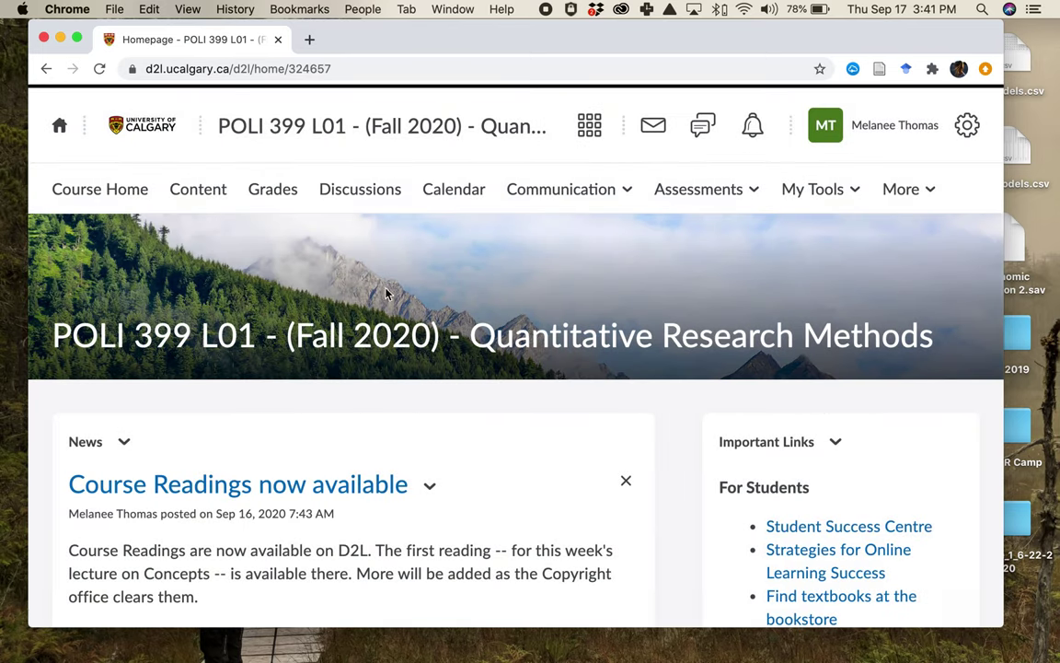
- Open the POLI 399 Dropbox, view the Tutorials folder, then return to Dropbox Folders and hide Chrome
click(685, 194)
click(684, 240)
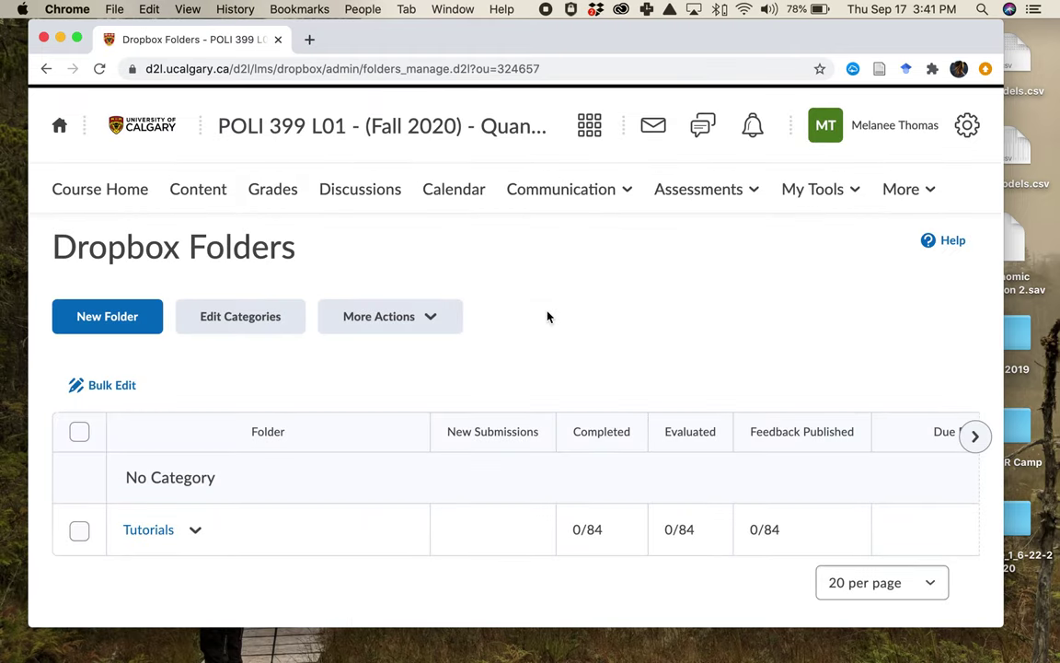
scroll(547, 315, down, 1)
click(155, 520)
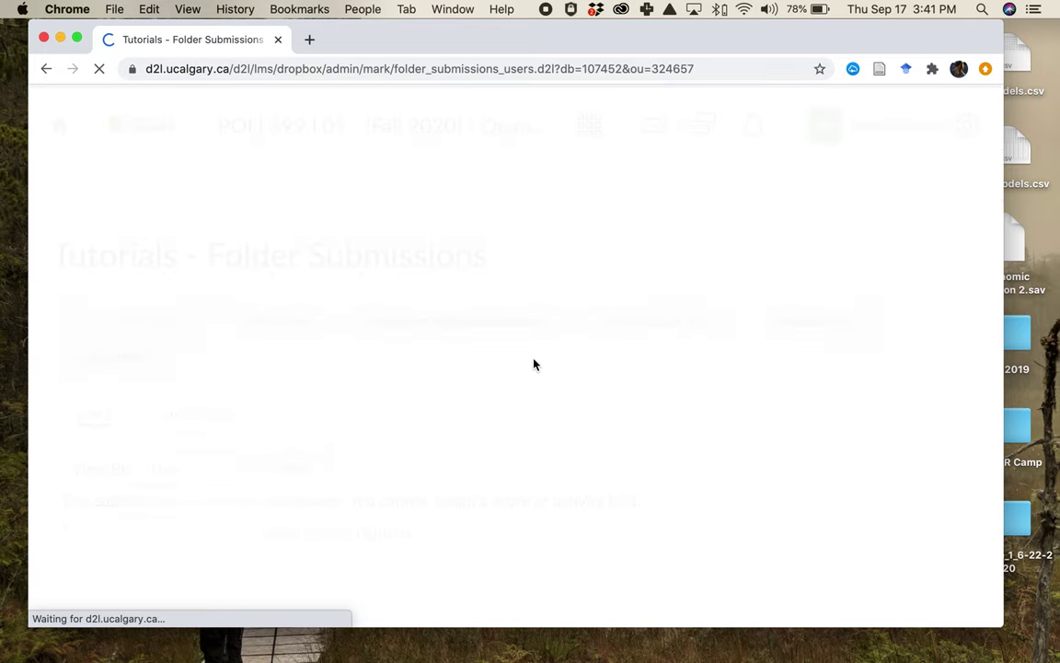
scroll(438, 387, down, 2)
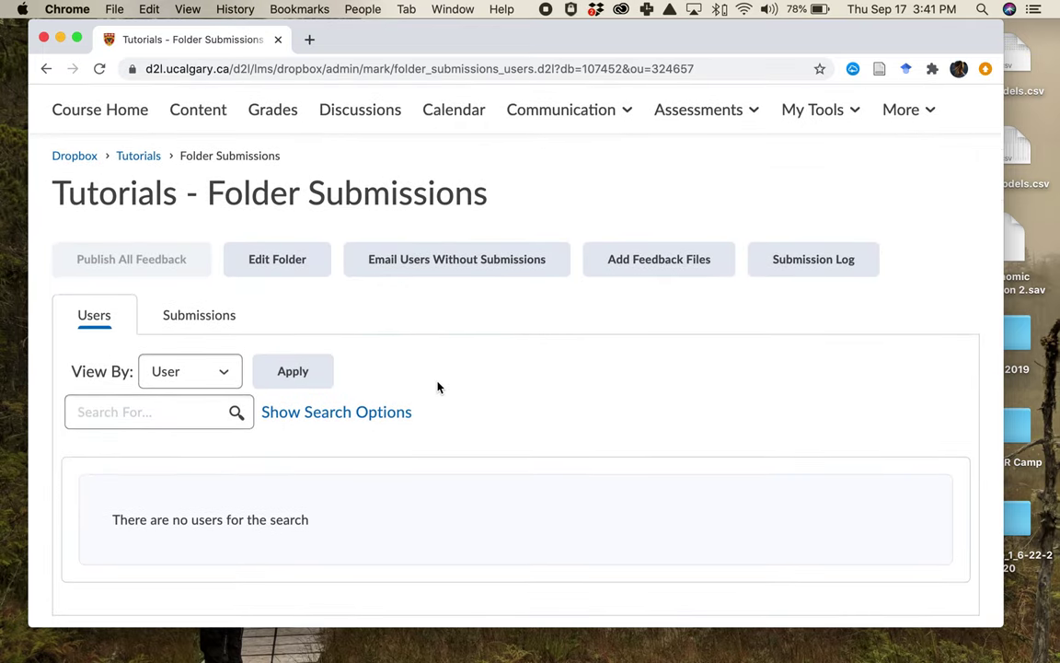
click(46, 69)
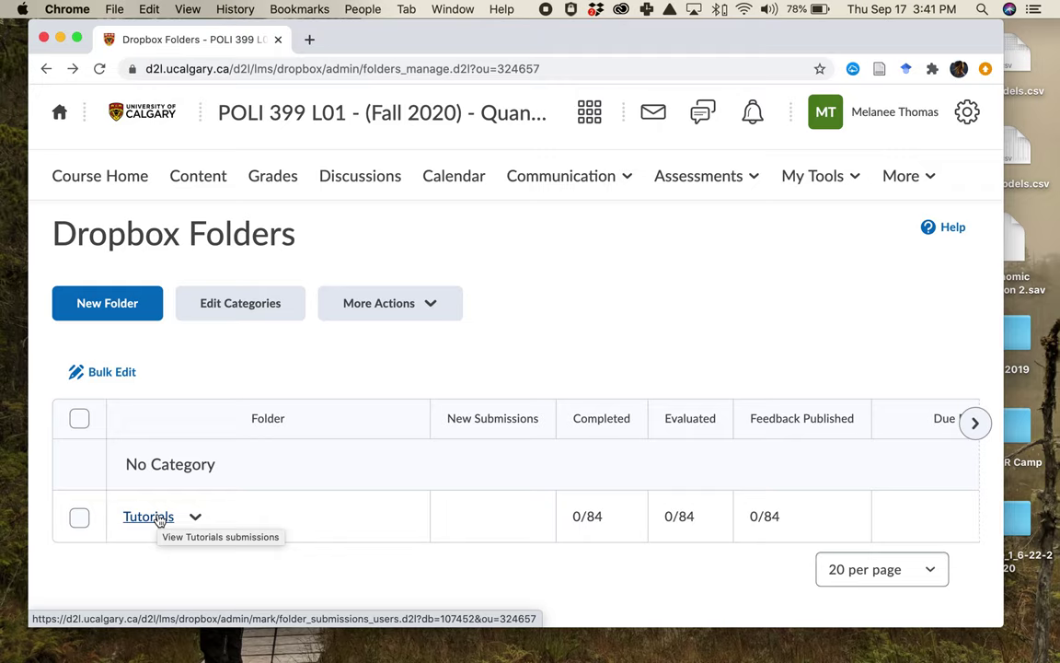
mouse_move(410, 49)
mouse_down()
mouse_move(415, 61)
mouse_move(430, 44)
mouse_up()
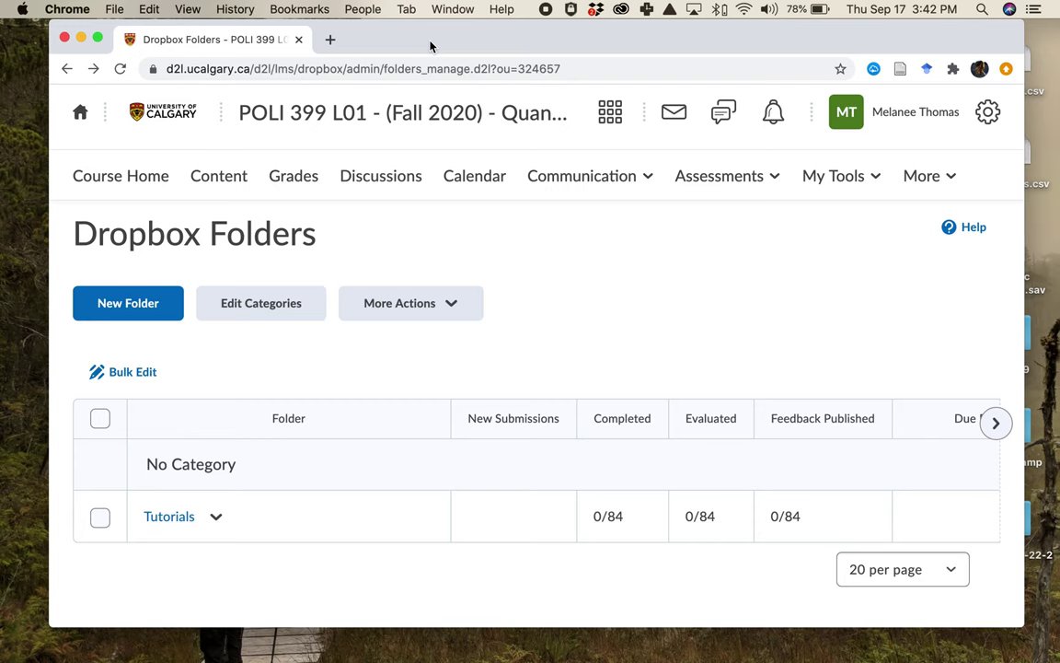
key(super+h)
- Bring the StataSE session to the front from the Dock
mouse_move(152, 644)
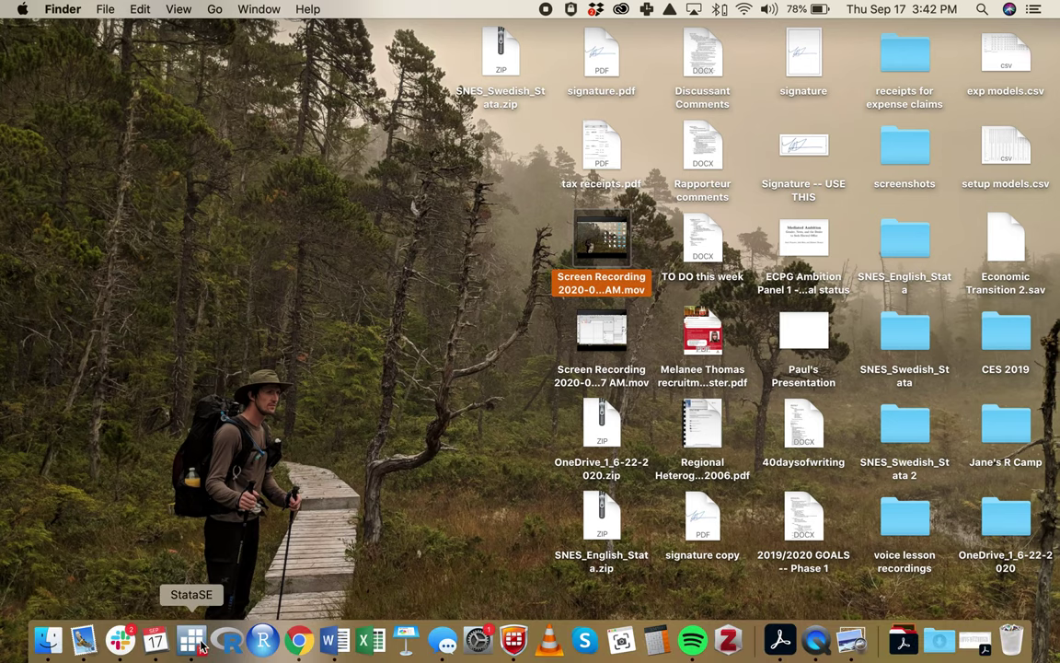
click(202, 648)
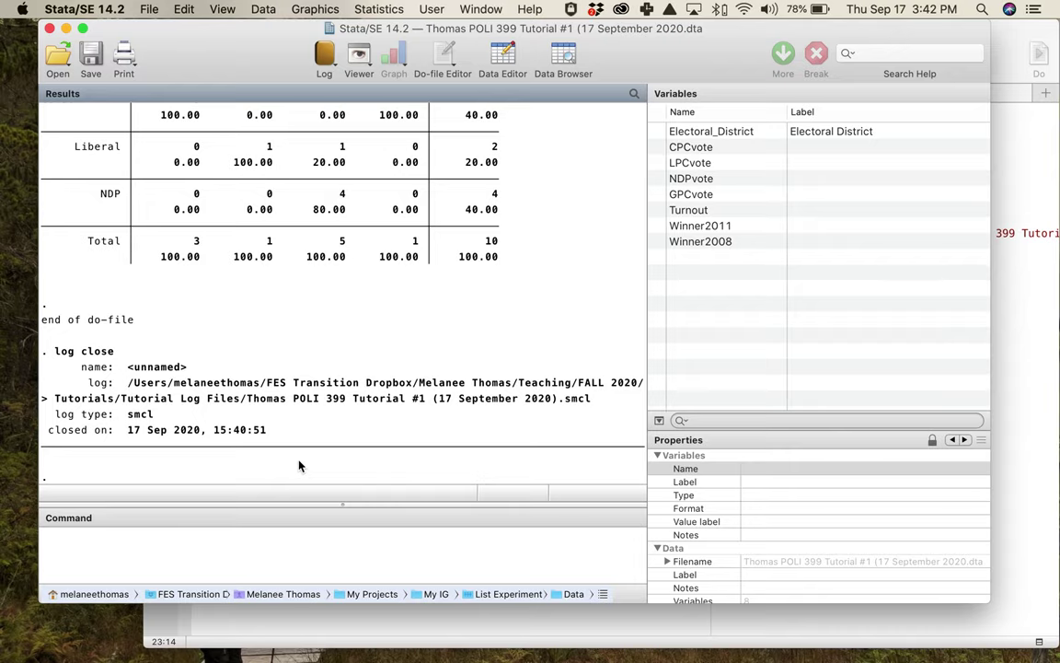
click(505, 59)
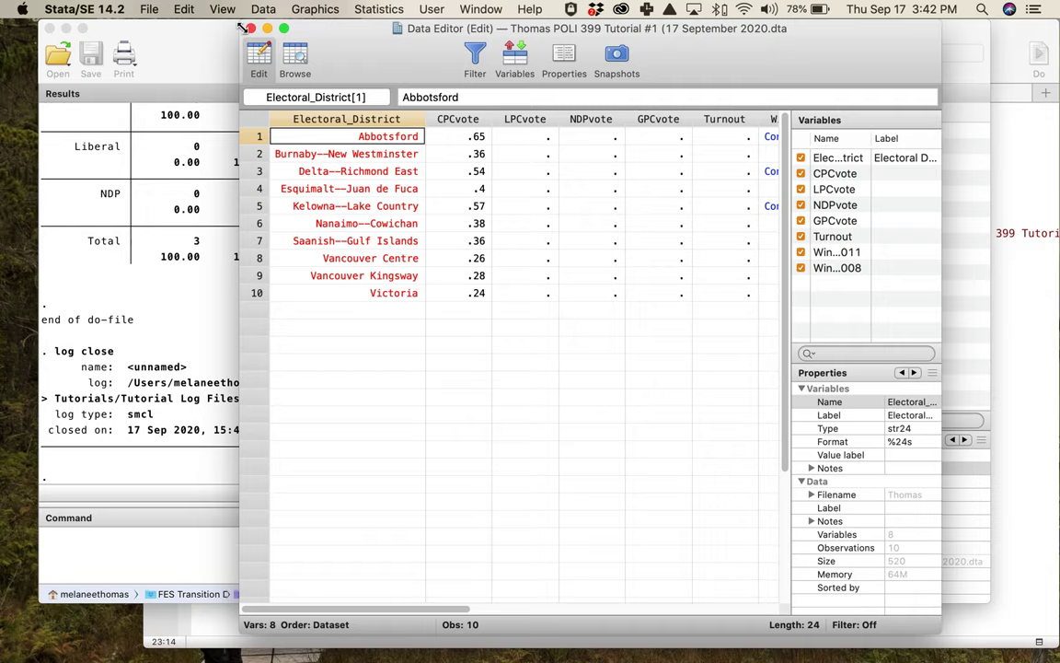
click(250, 29)
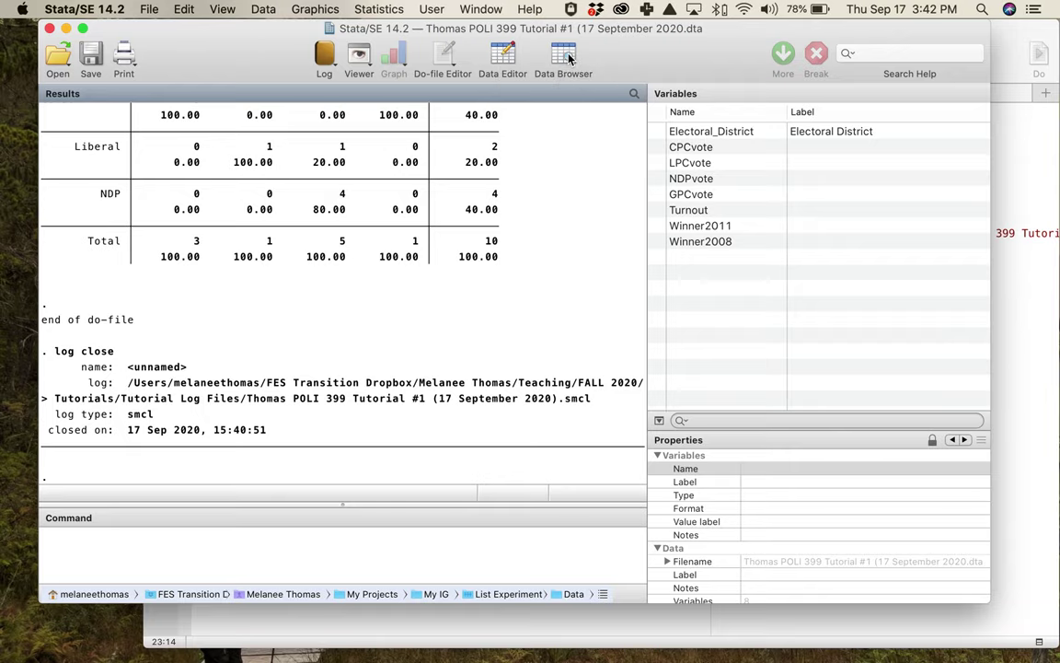
click(565, 58)
scroll(538, 206, right, 10)
scroll(537, 206, left, 5)
scroll(537, 206, left, 5)
scroll(537, 206, right, 10)
scroll(537, 206, left, 10)
drag(242, 629, 42, 649)
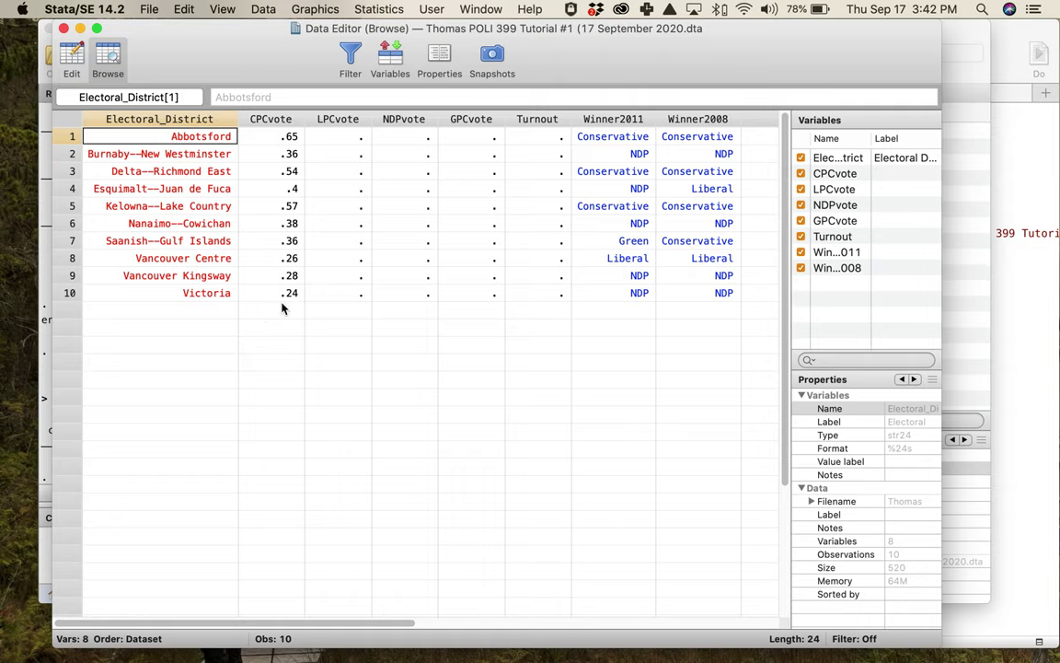
click(72, 63)
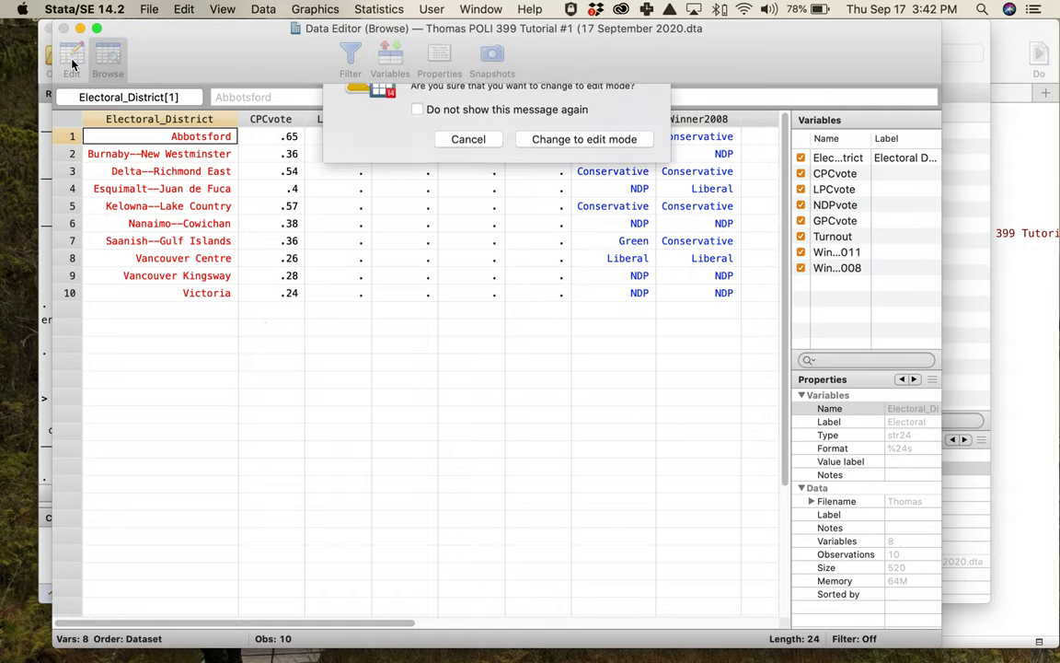
click(589, 193)
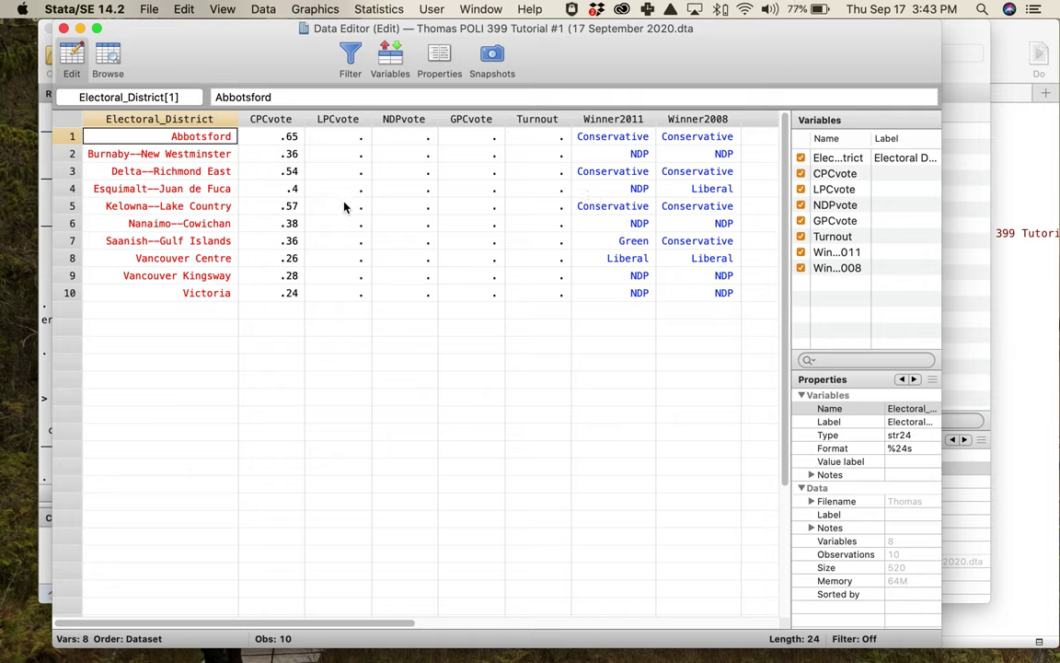
click(112, 66)
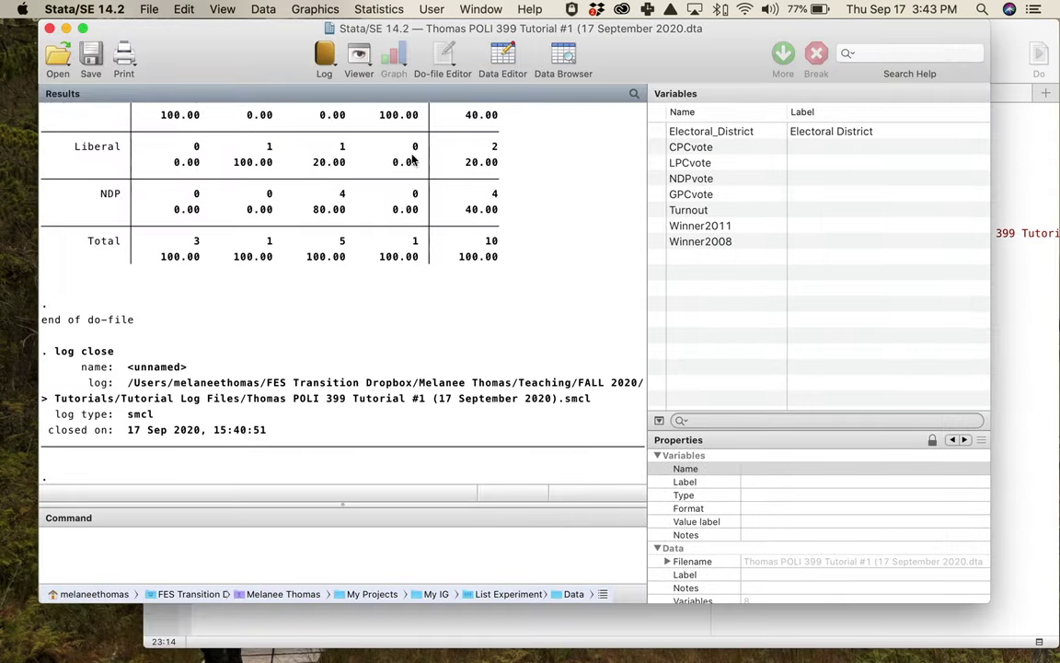
click(64, 28)
drag(551, 20, 555, 85)
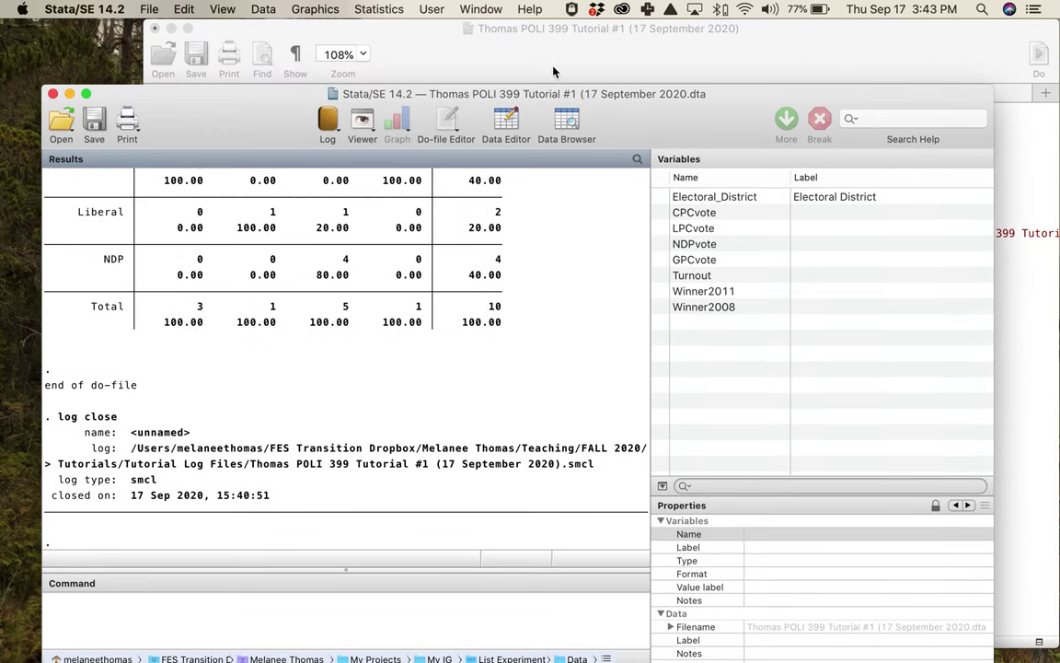